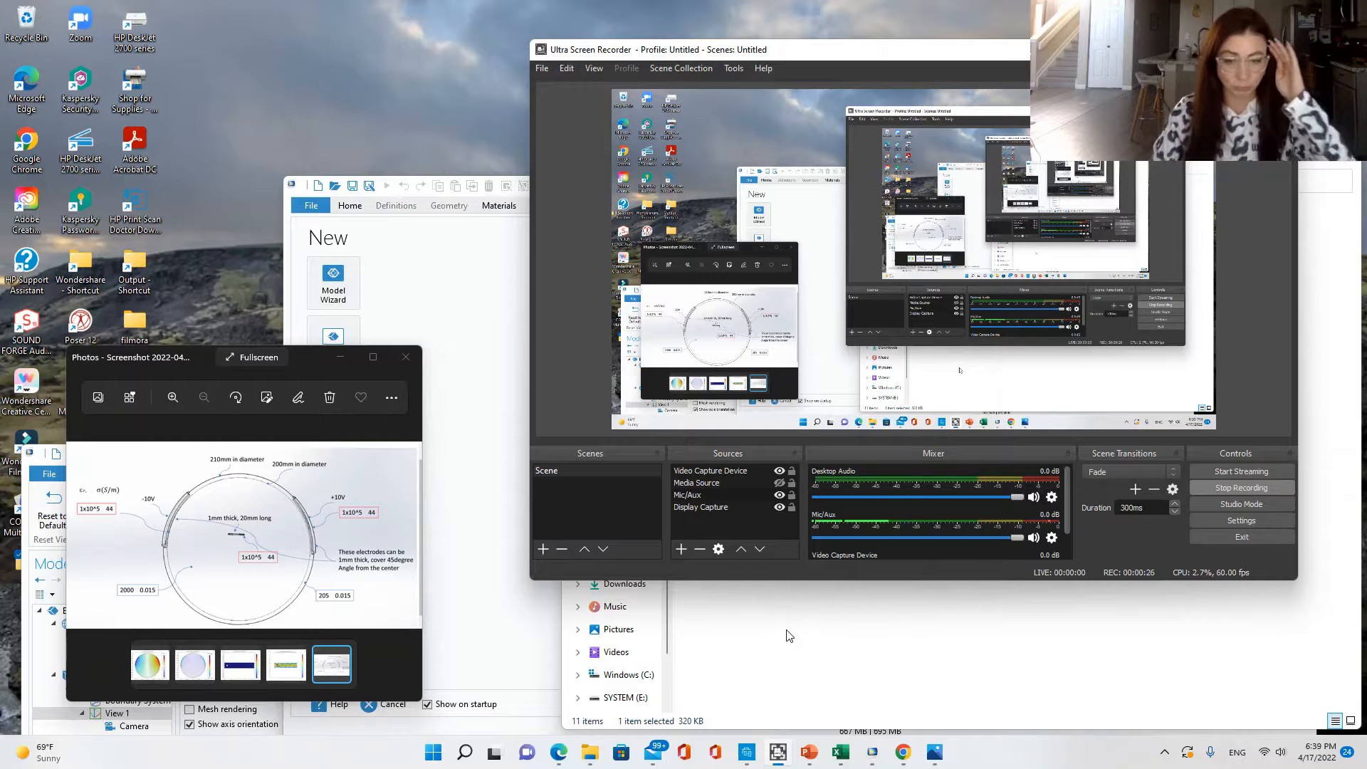
Close the COMSOL folder window and enlarge the photo viewer showing the reference sketch of the circular electrode setup.
click(792, 659)
click(792, 658)
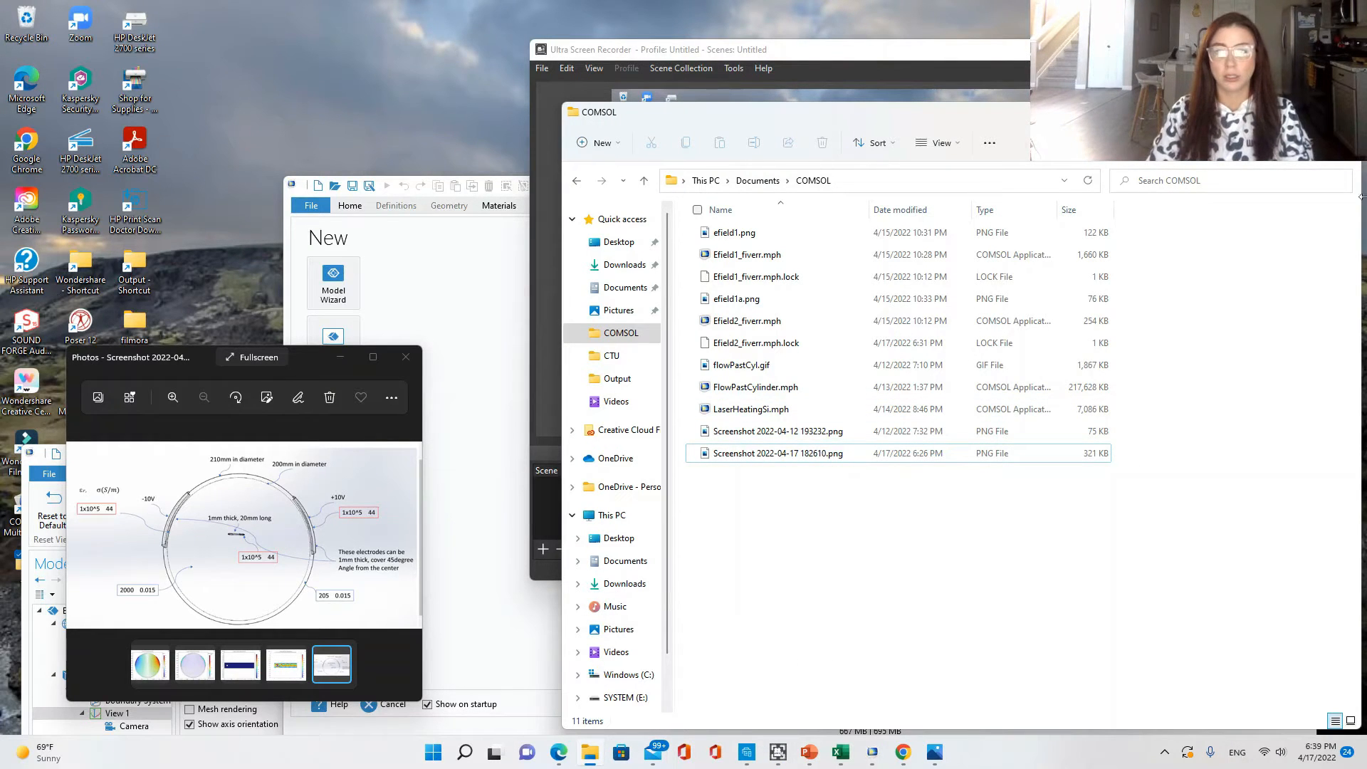
click(1343, 112)
click(295, 355)
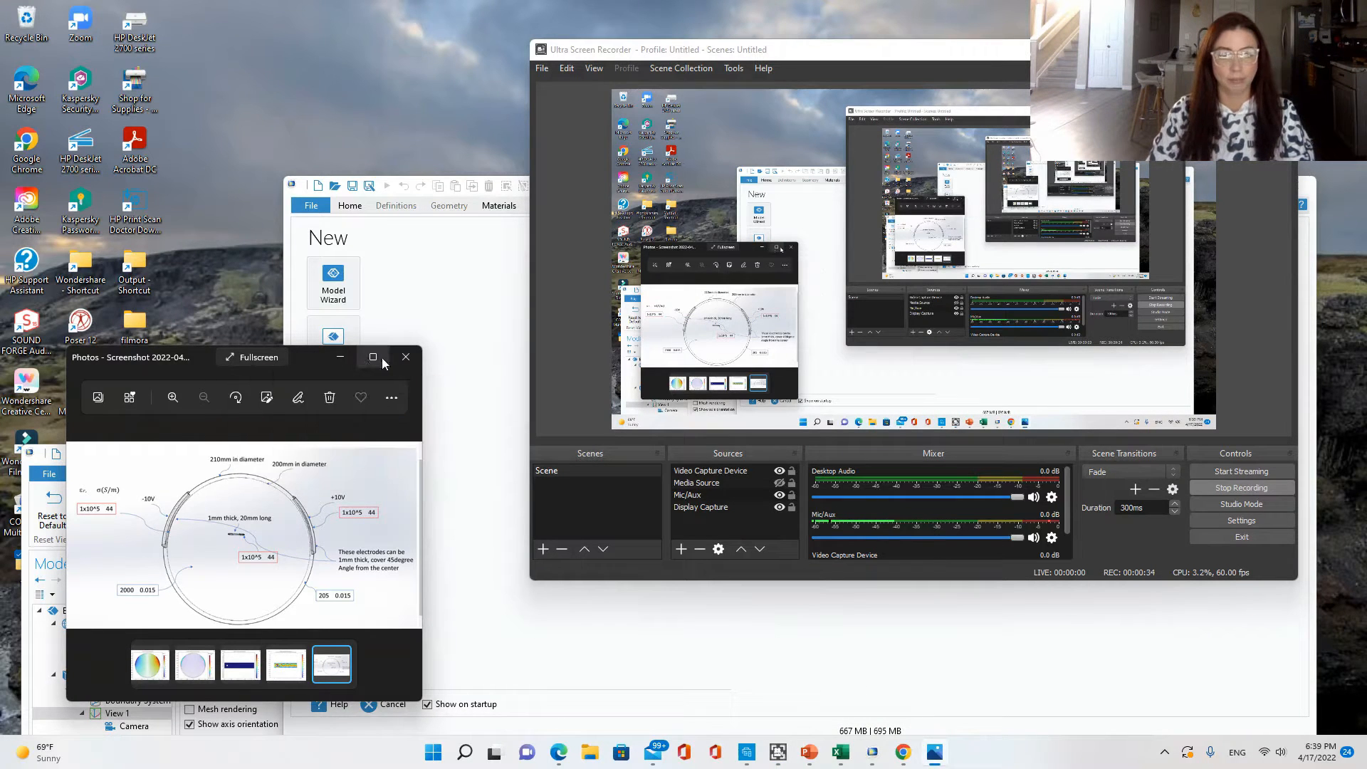
drag(411, 347, 413, 232)
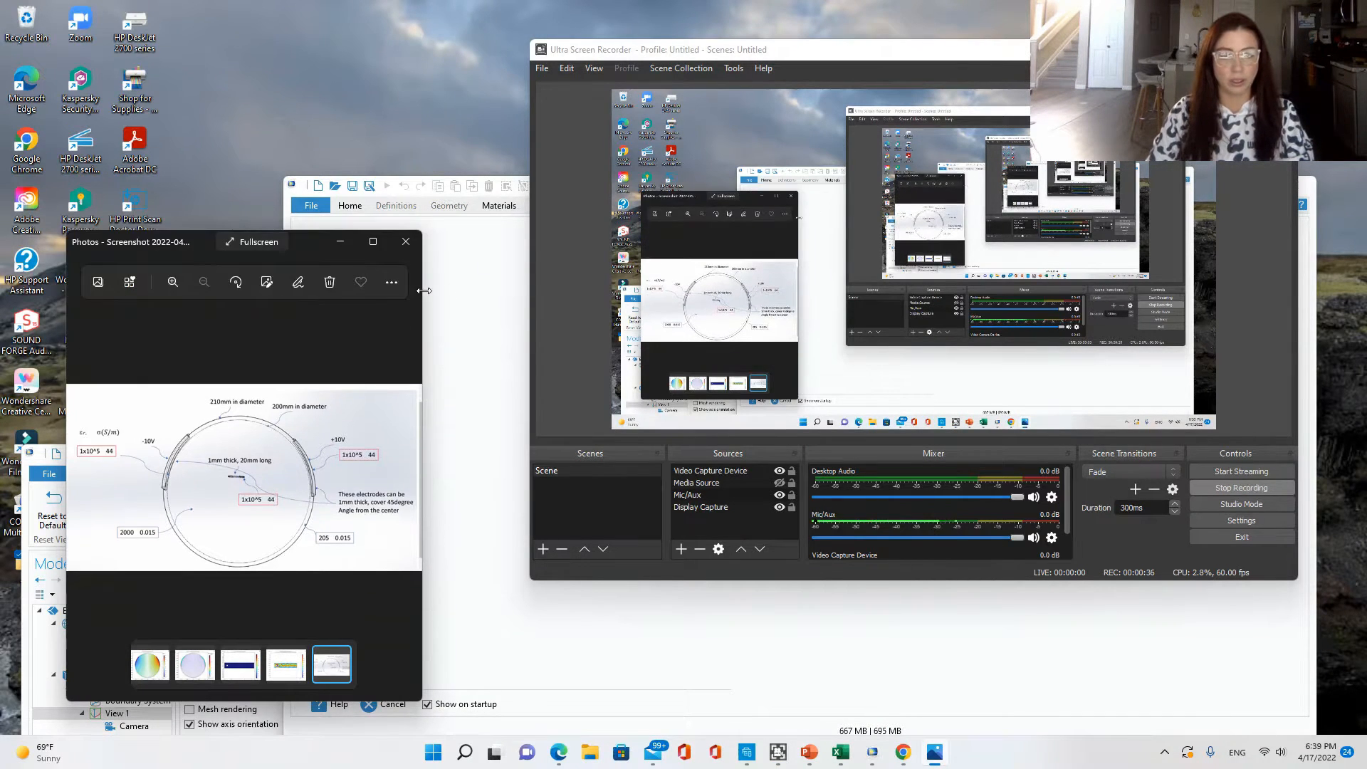
drag(423, 297, 724, 281)
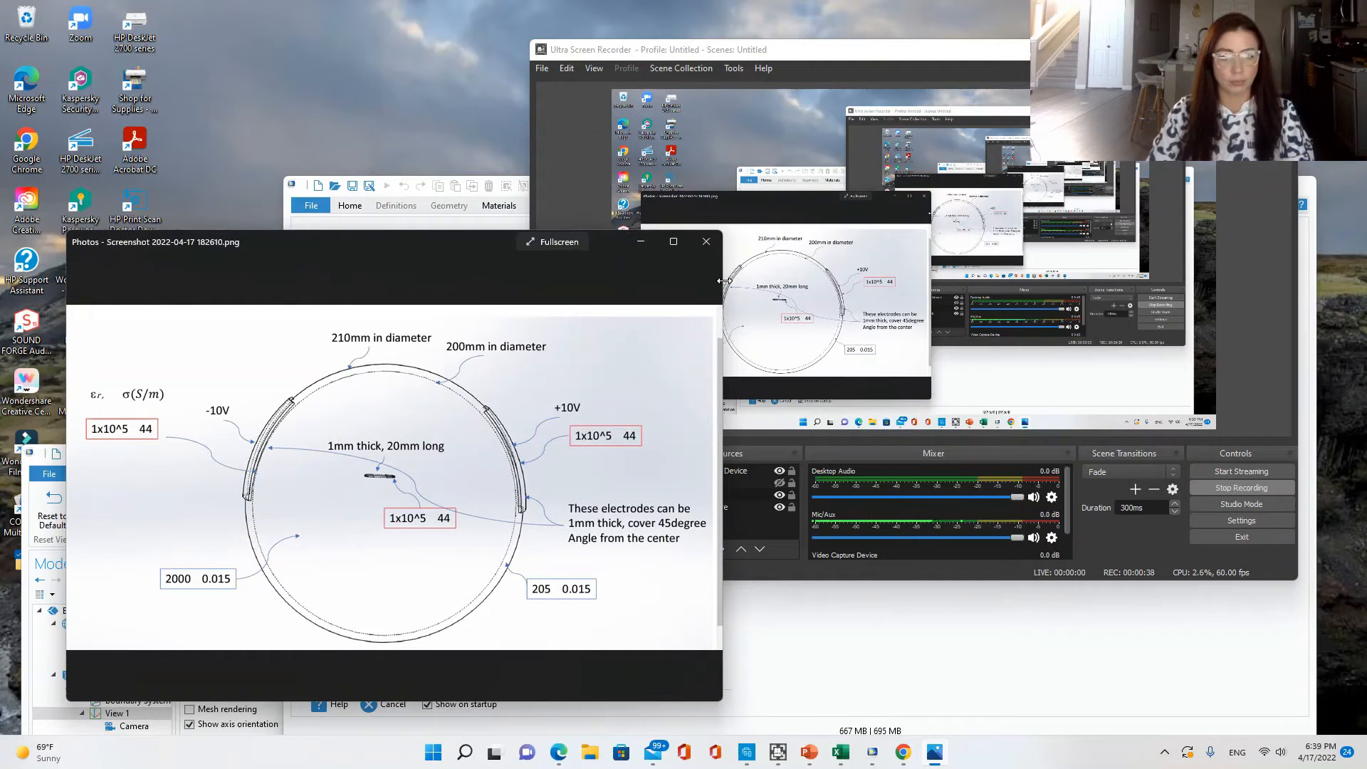
drag(586, 251, 591, 131)
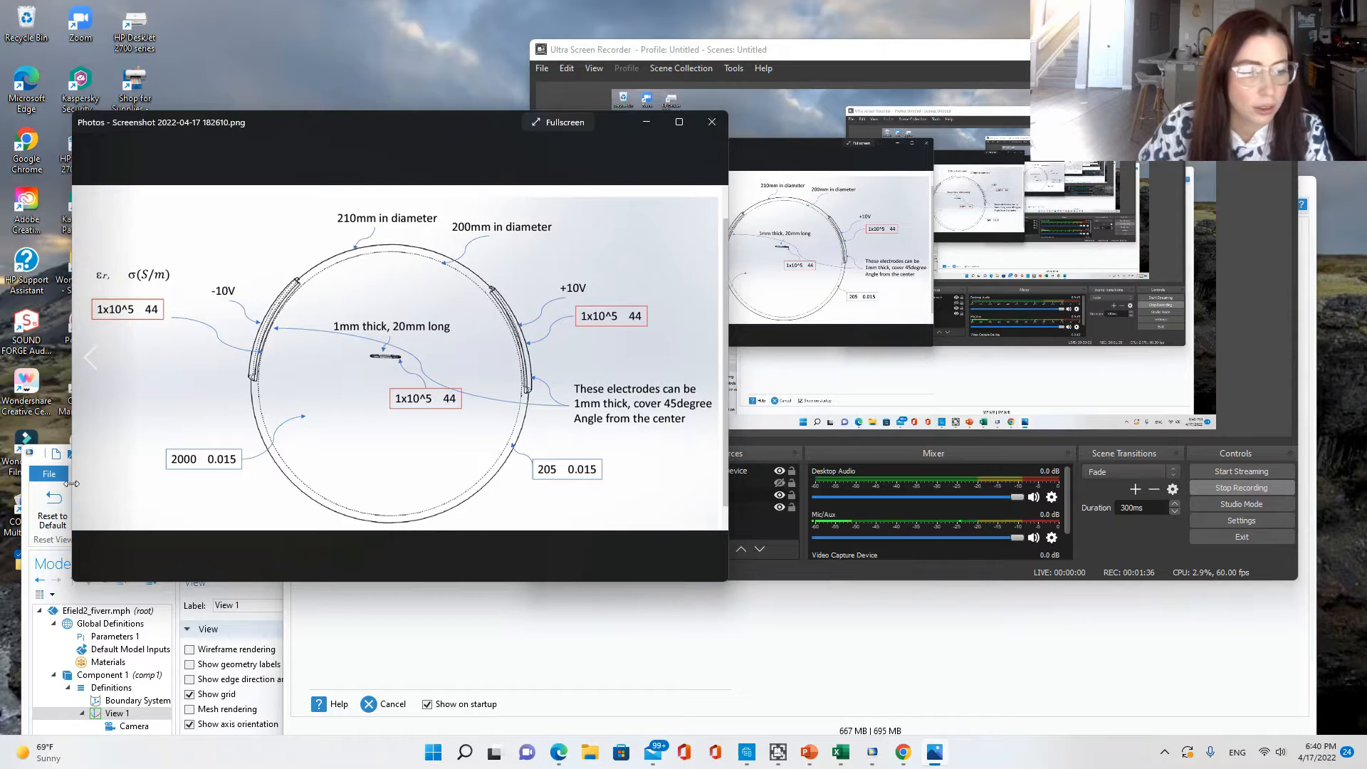
Switch to Efield2_fiverr.mph and review its parameters, default model inputs and the basic properties of Material 1.
click(68, 718)
drag(329, 460, 721, 257)
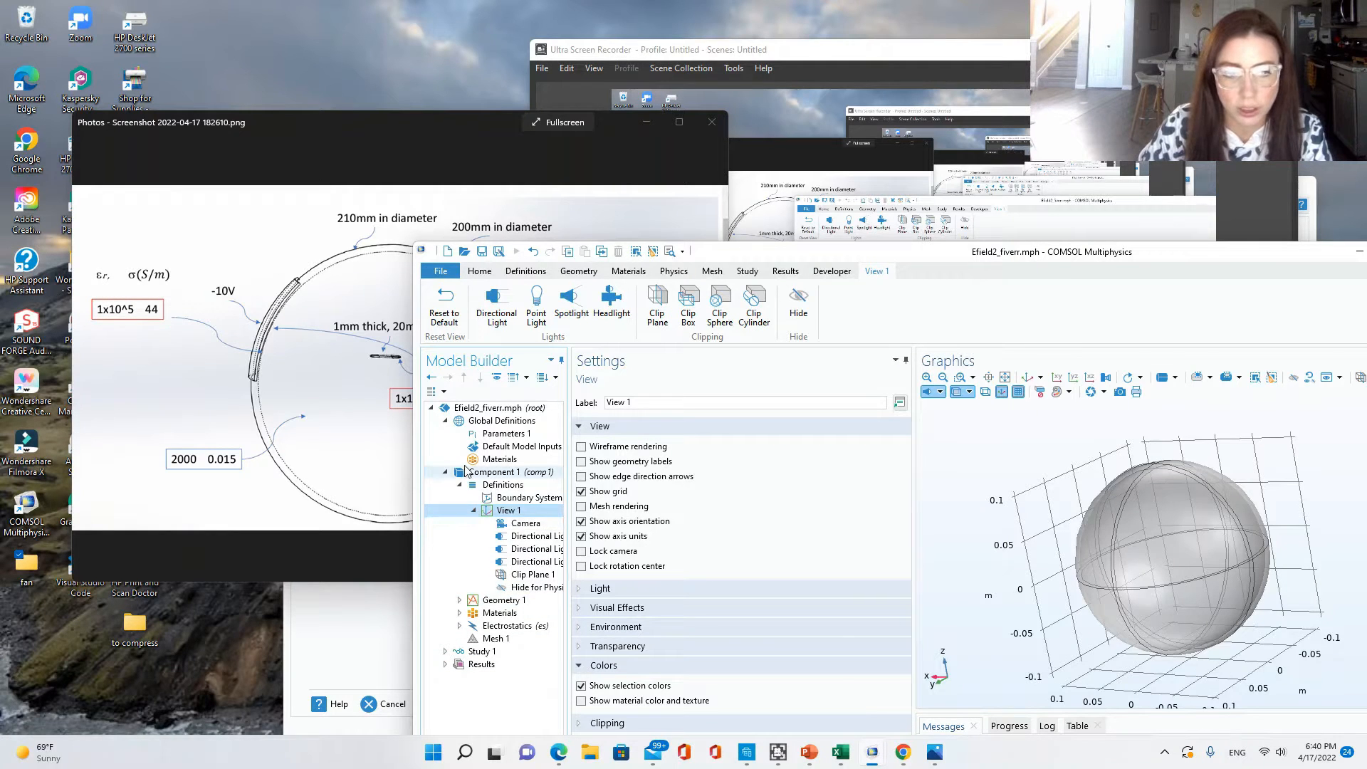
click(502, 434)
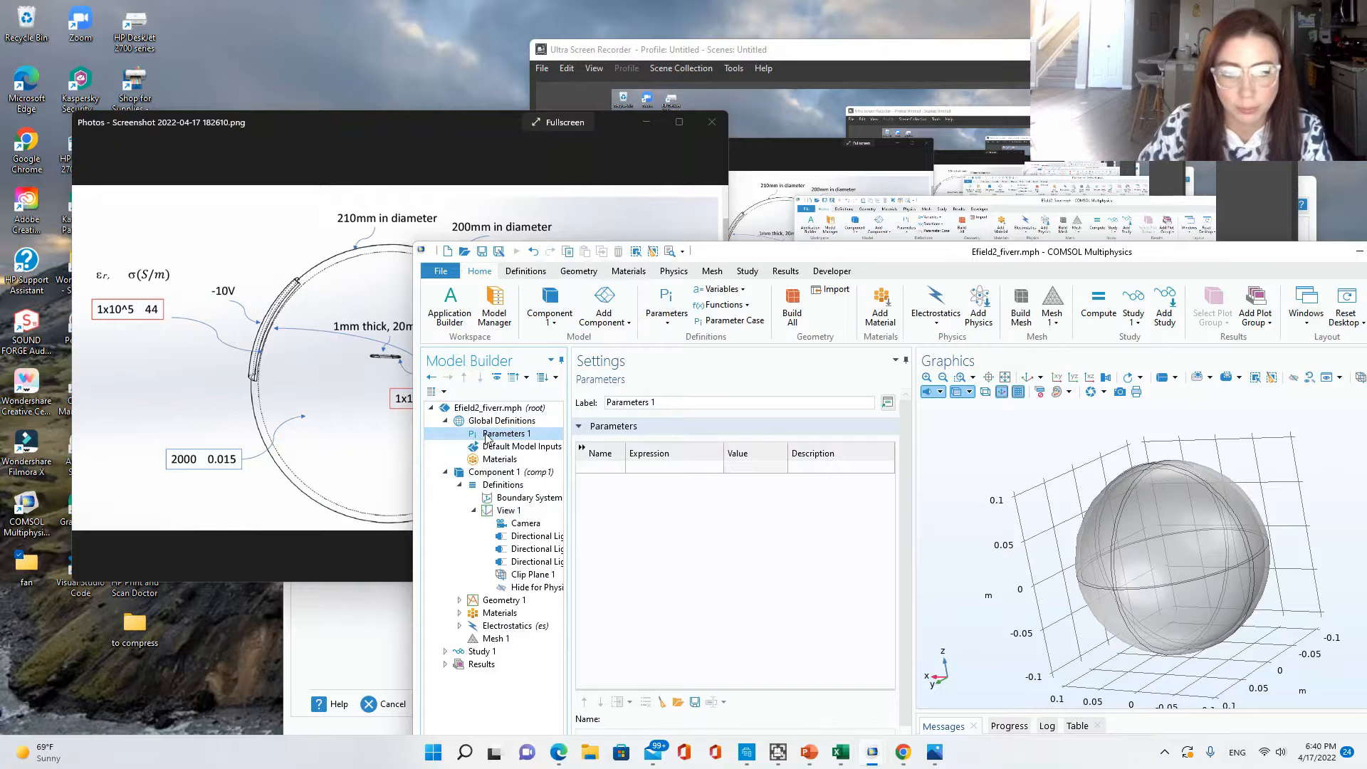
click(499, 459)
click(520, 447)
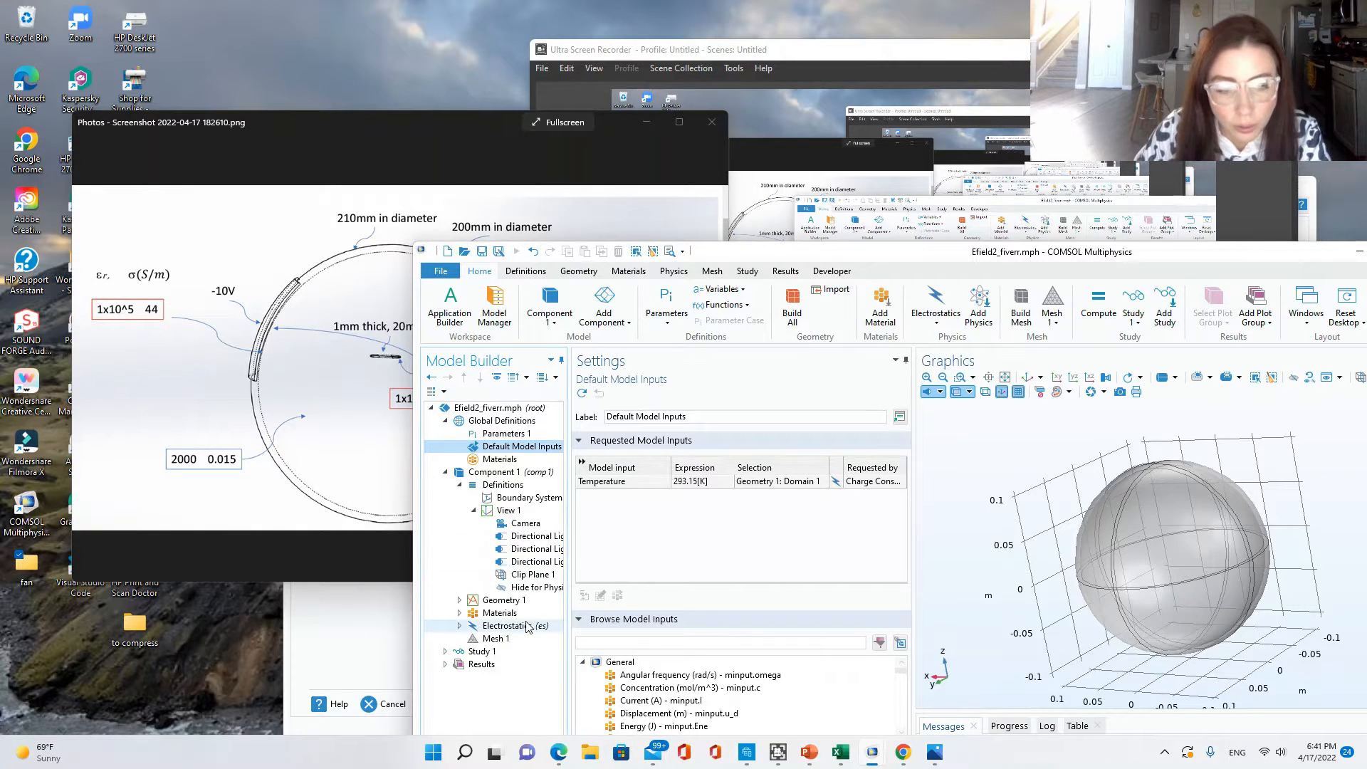
click(492, 617)
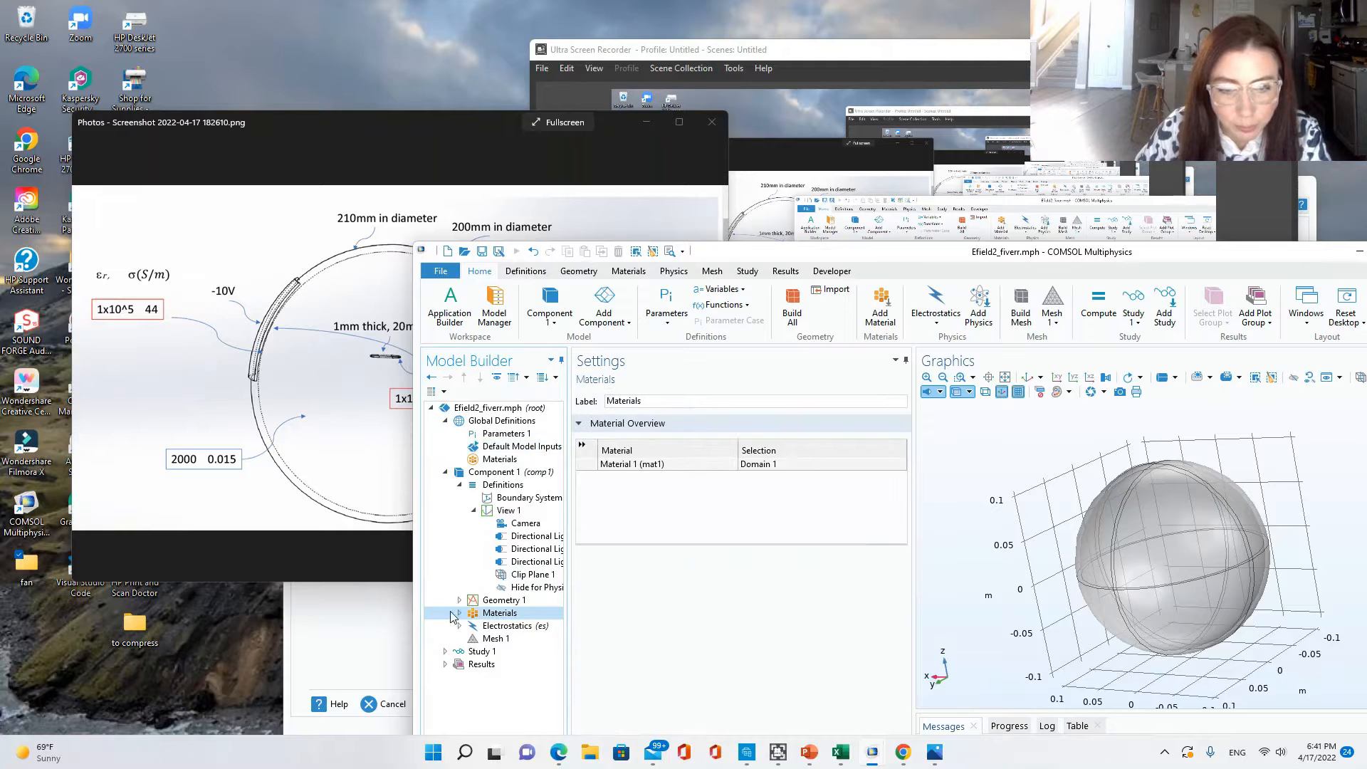
click(459, 613)
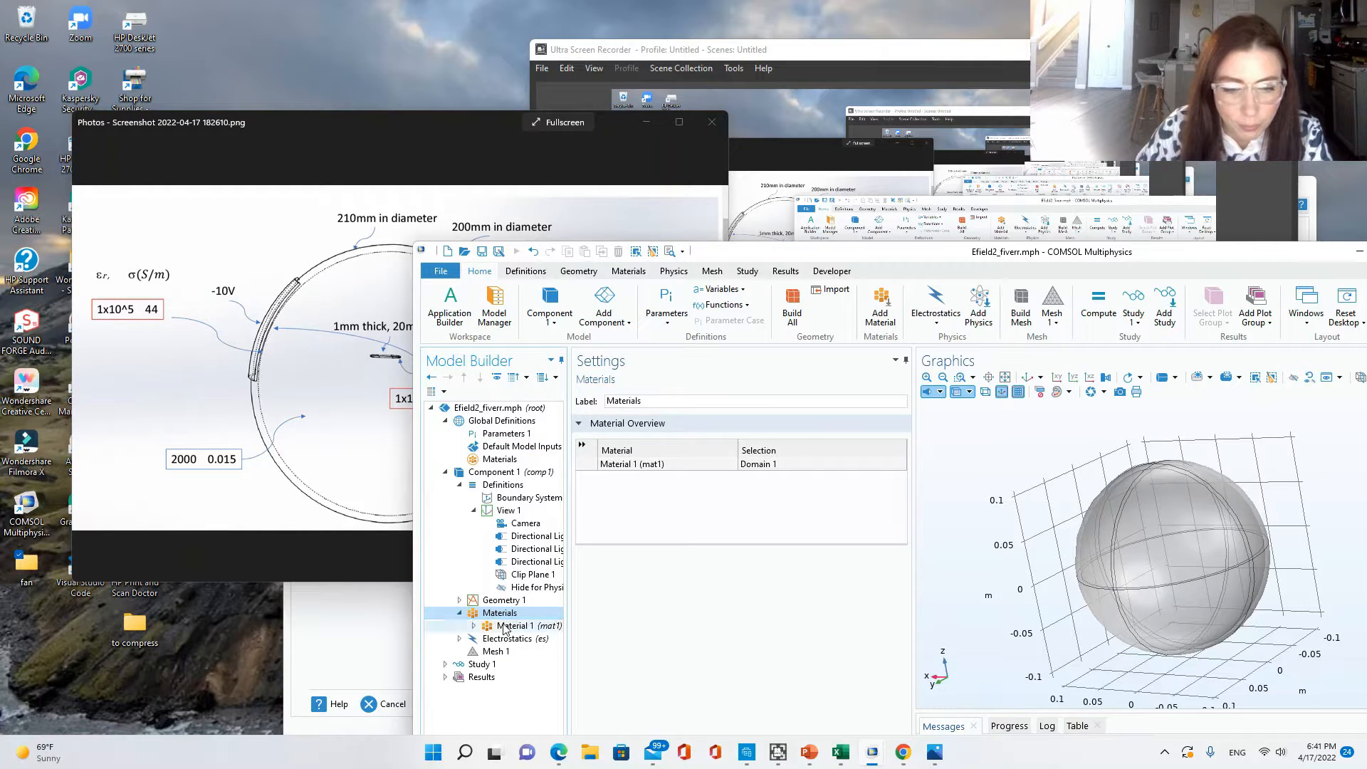
click(492, 626)
click(474, 626)
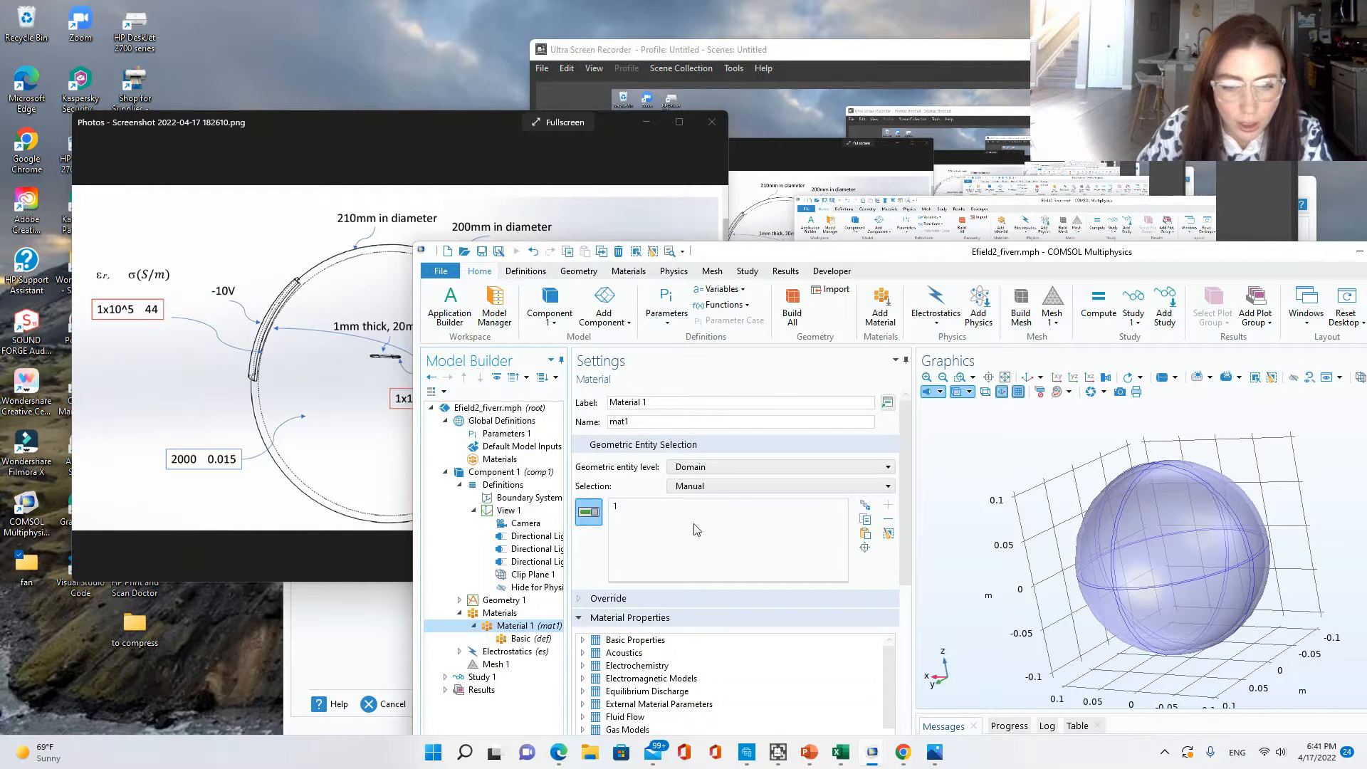
click(548, 643)
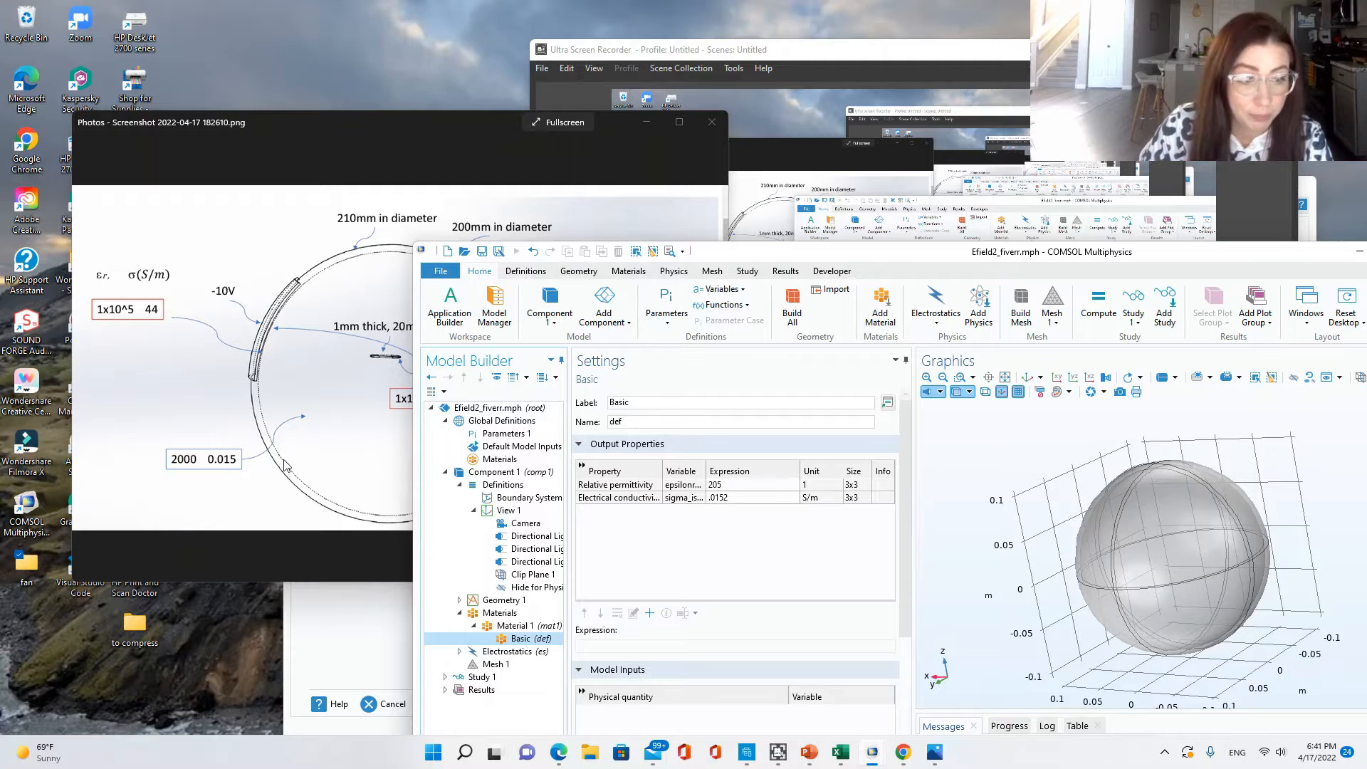
drag(1311, 250, 1127, 219)
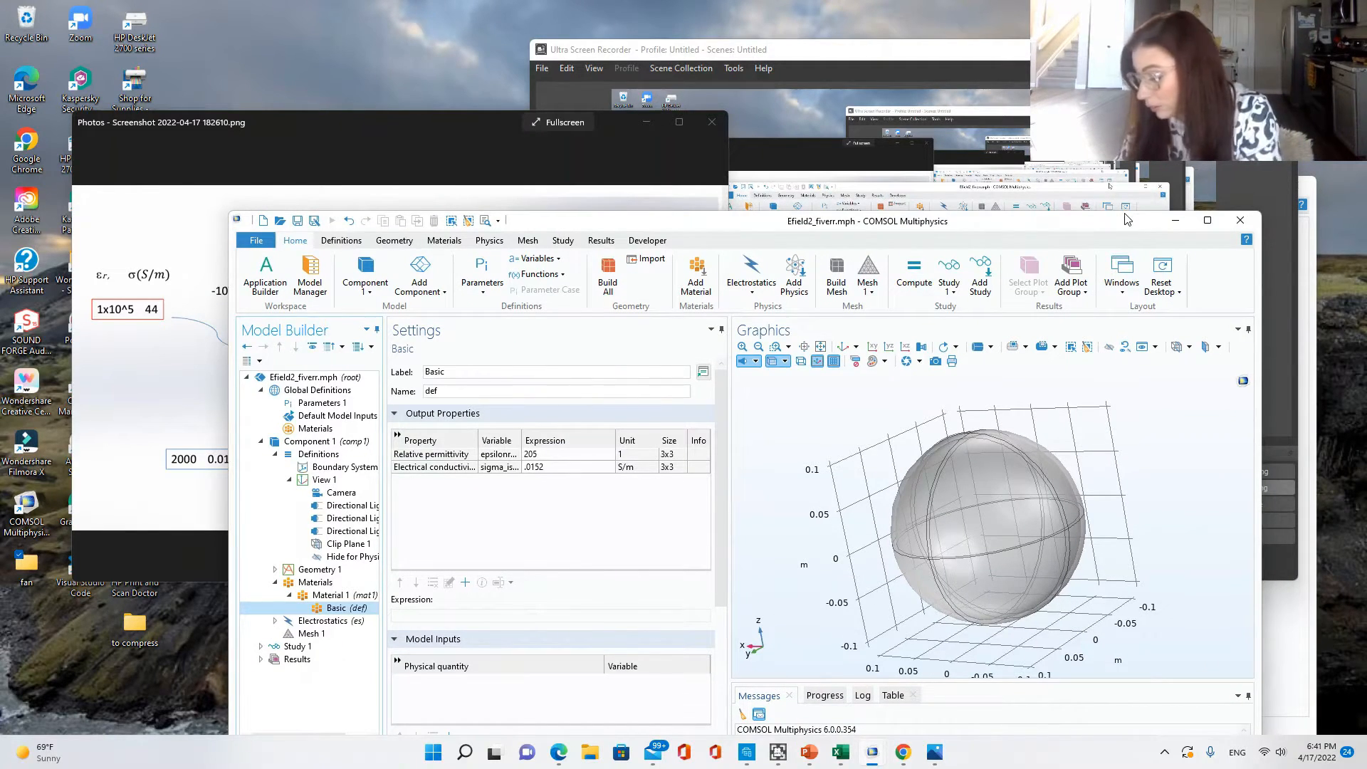
drag(1113, 228, 915, 64)
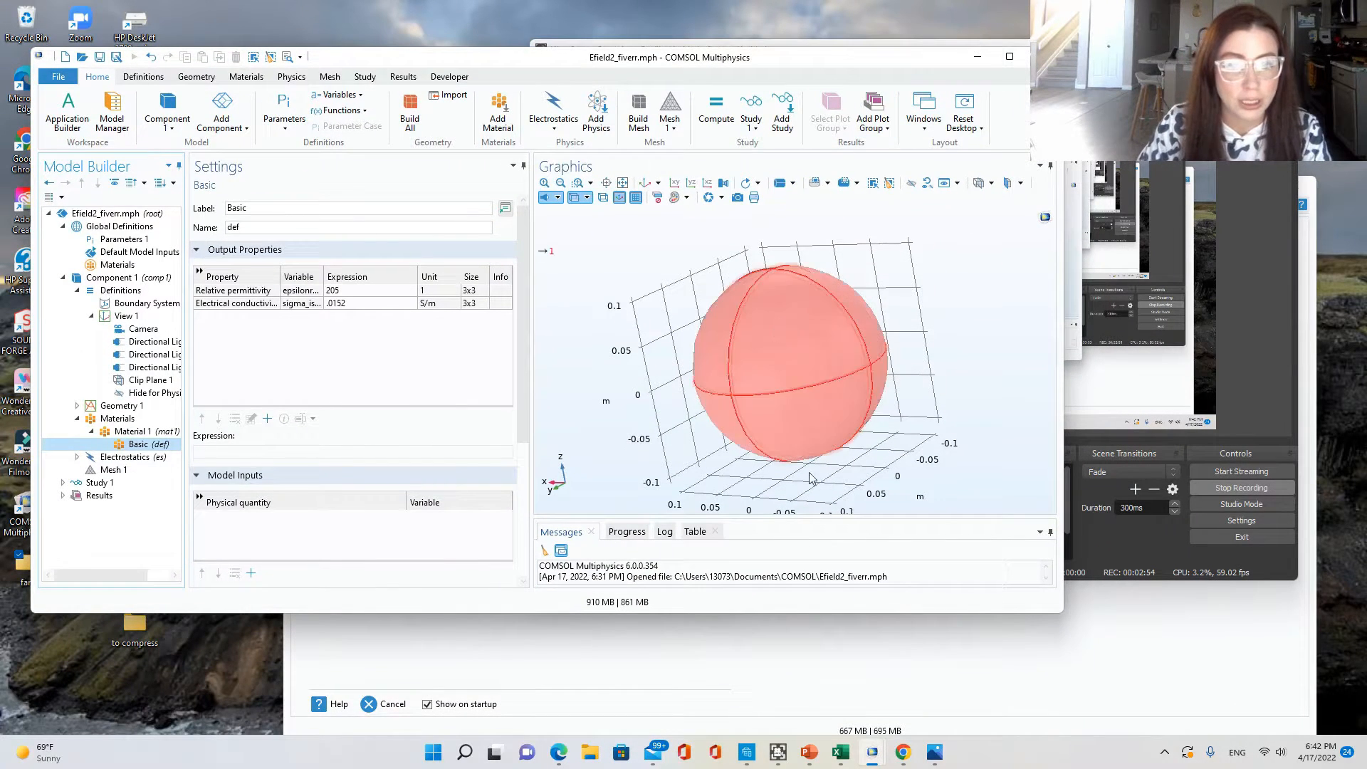
click(1062, 617)
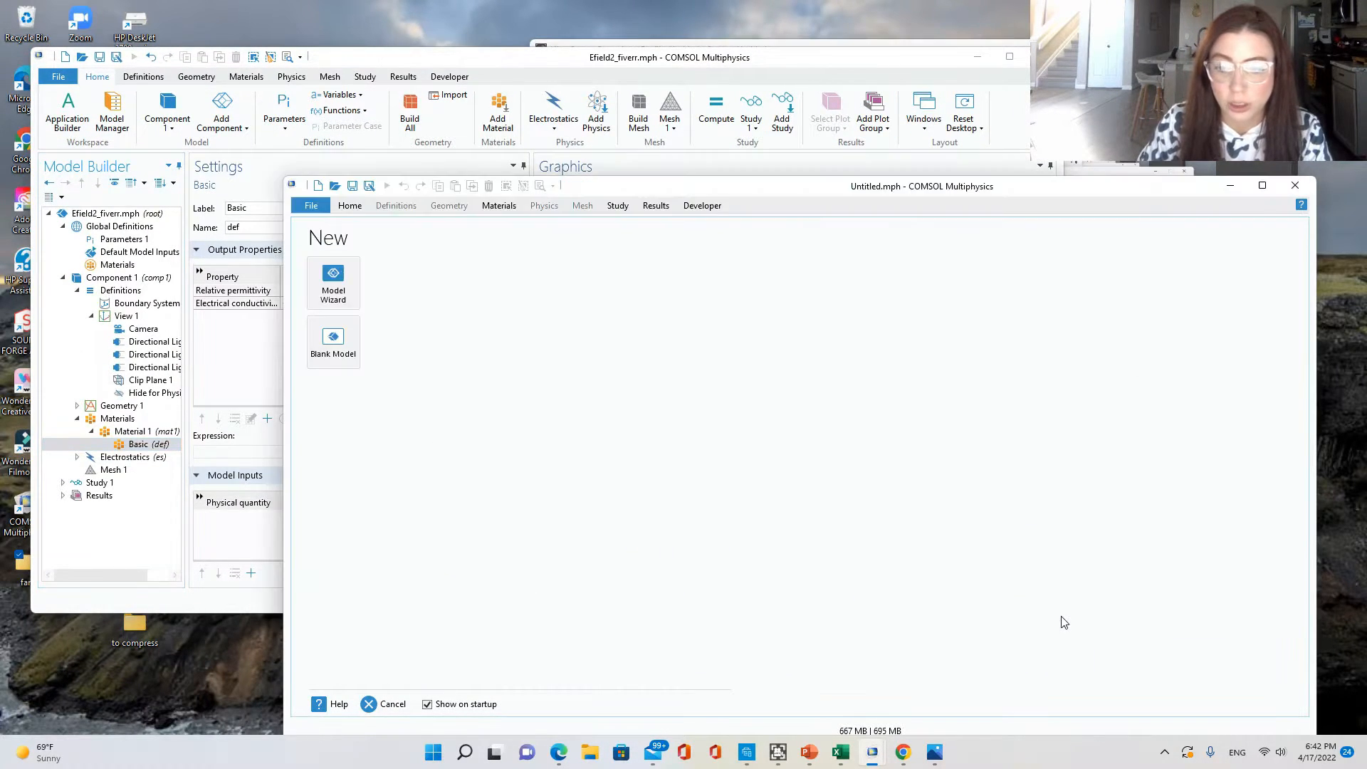
click(653, 64)
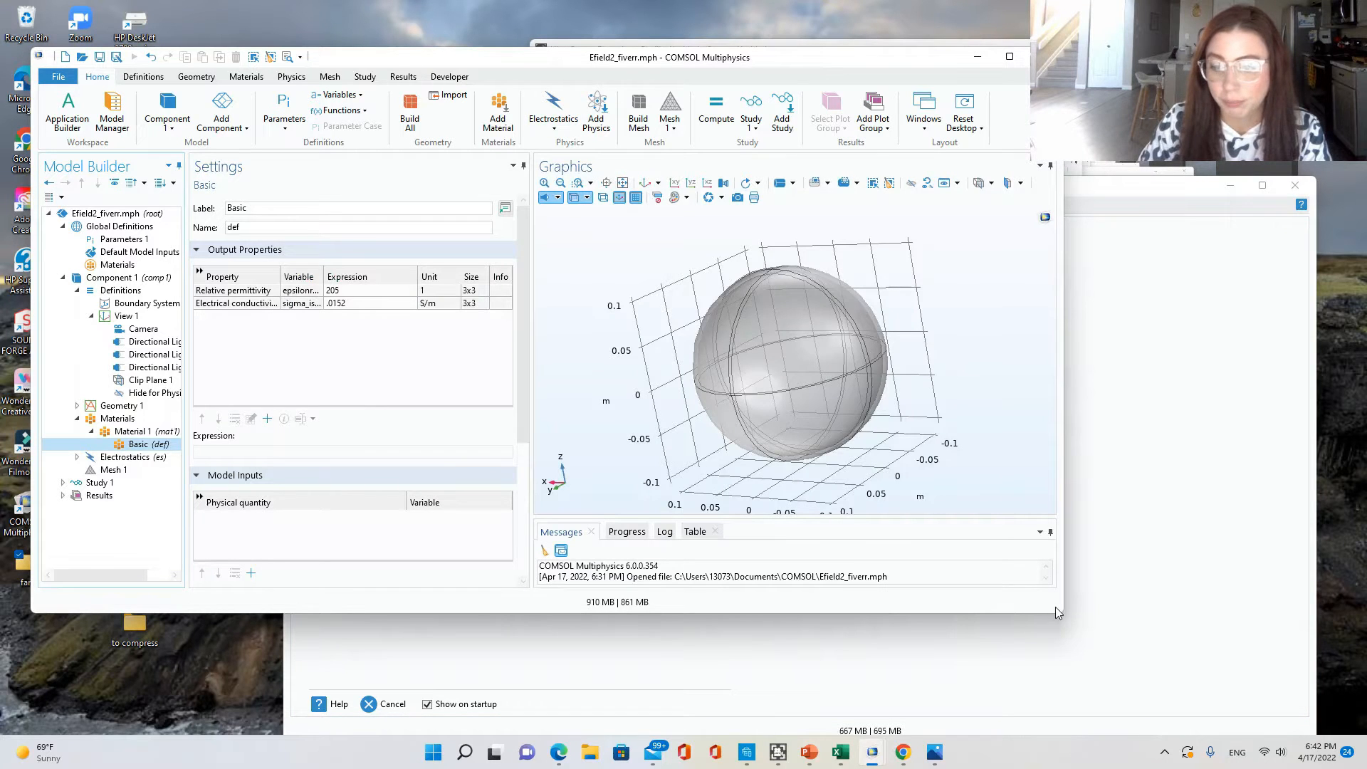
drag(1060, 614, 1060, 766)
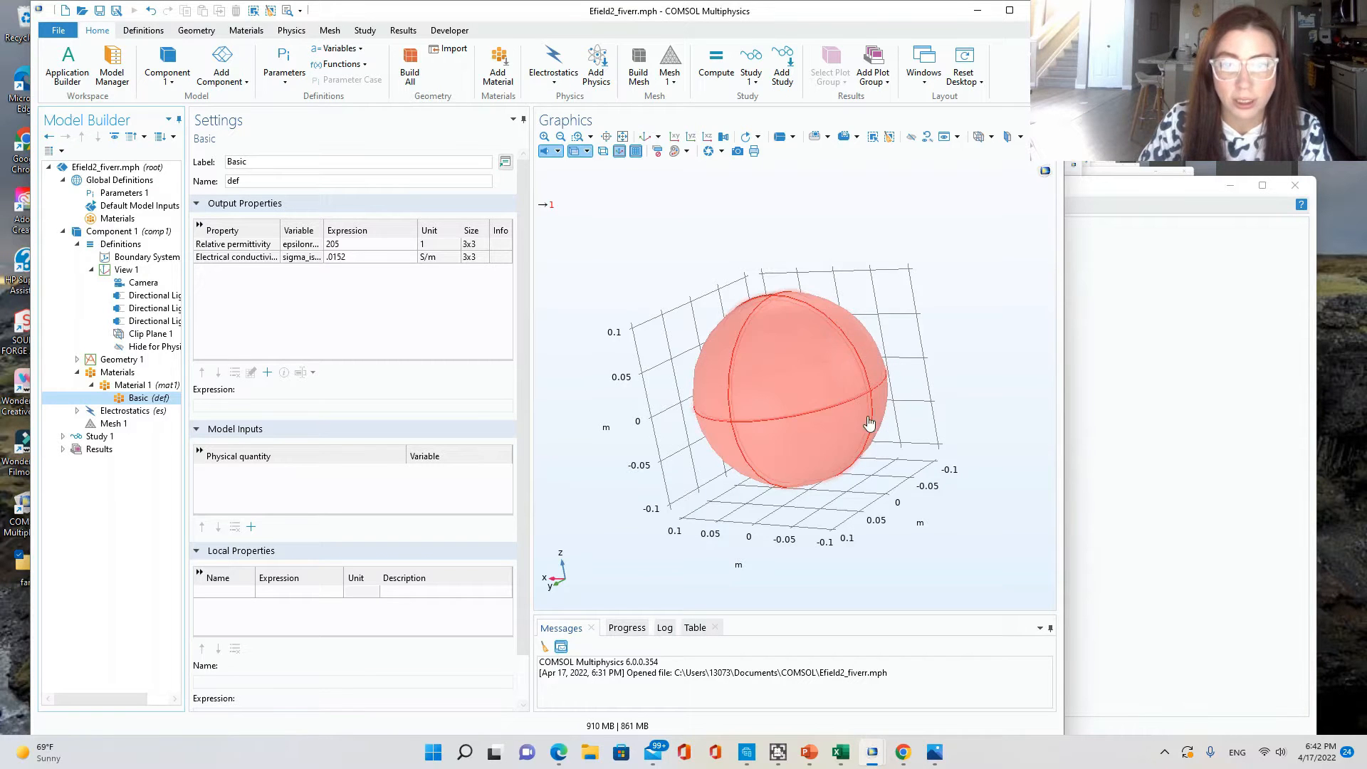
double_click(682, 18)
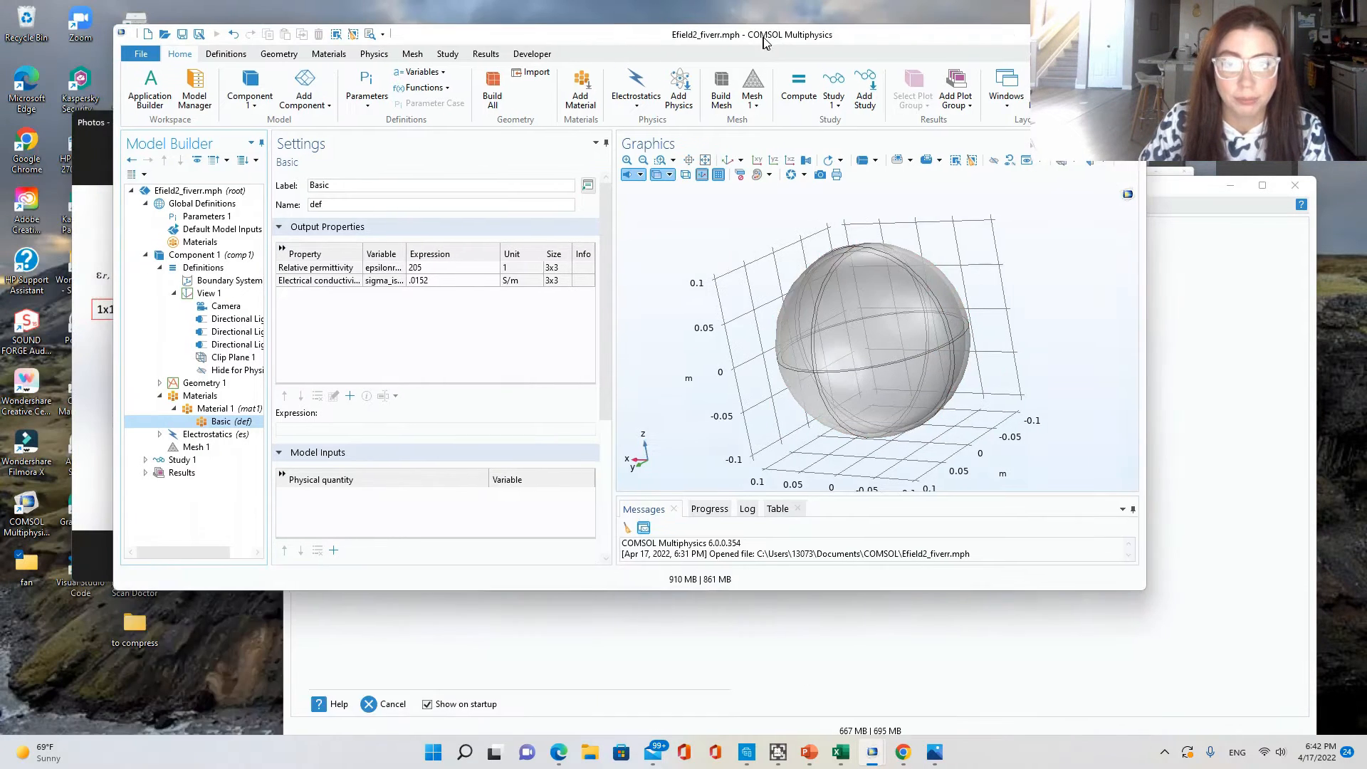
Bring the reference sketch back into view and minimise the Efield2_fiverr.mph window.
drag(406, 126, 403, 88)
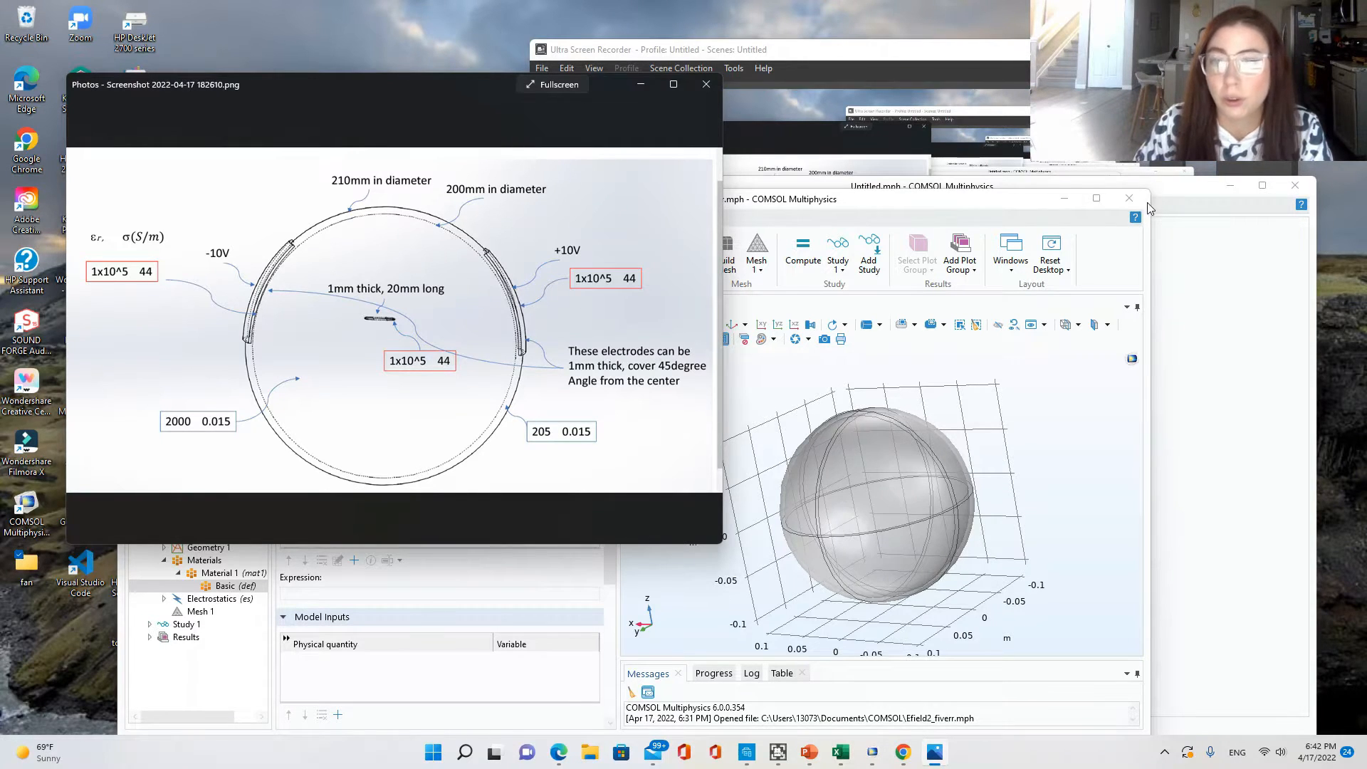
click(1074, 202)
click(1074, 202)
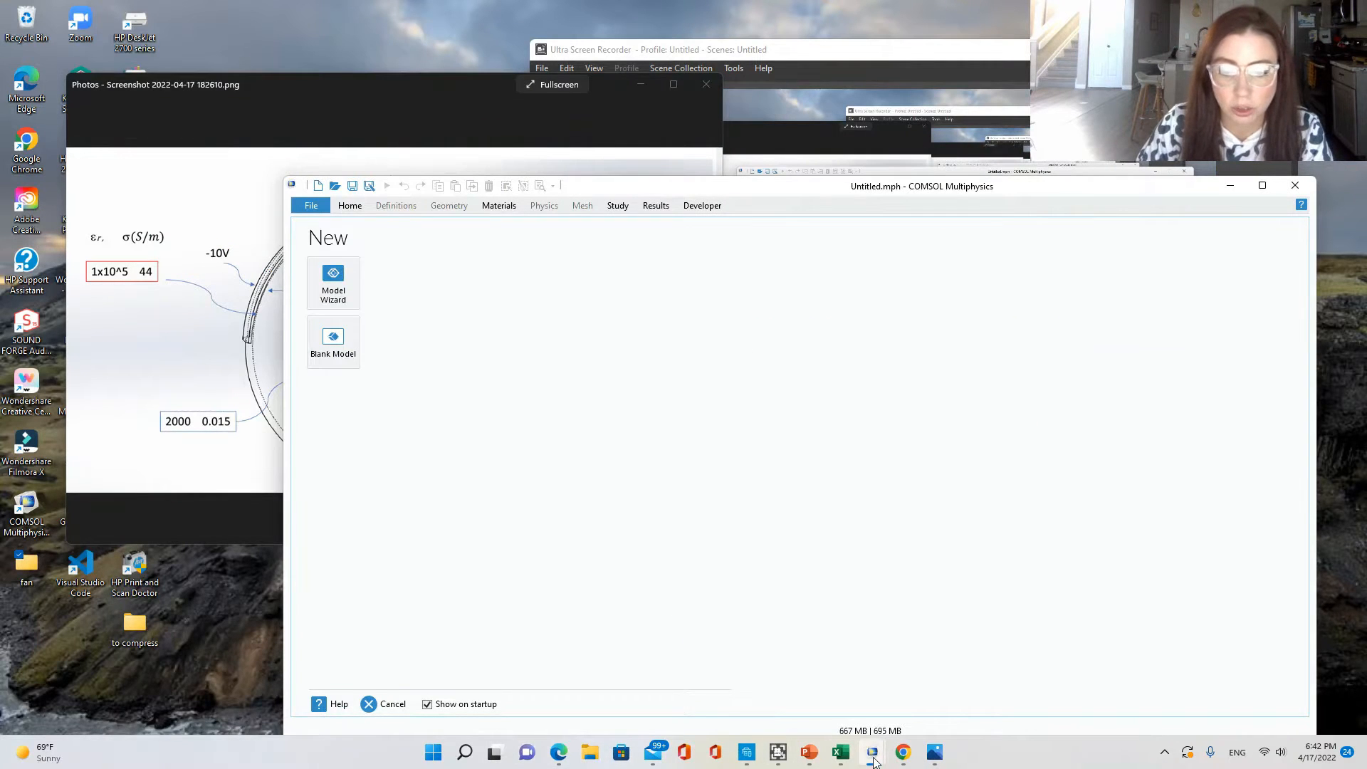
Switch to Efield1_fiverr.mph and examine its geometry, electric field norm plot and electric potential plot alongside the reference sketch.
mouse_move(873, 752)
click(1046, 668)
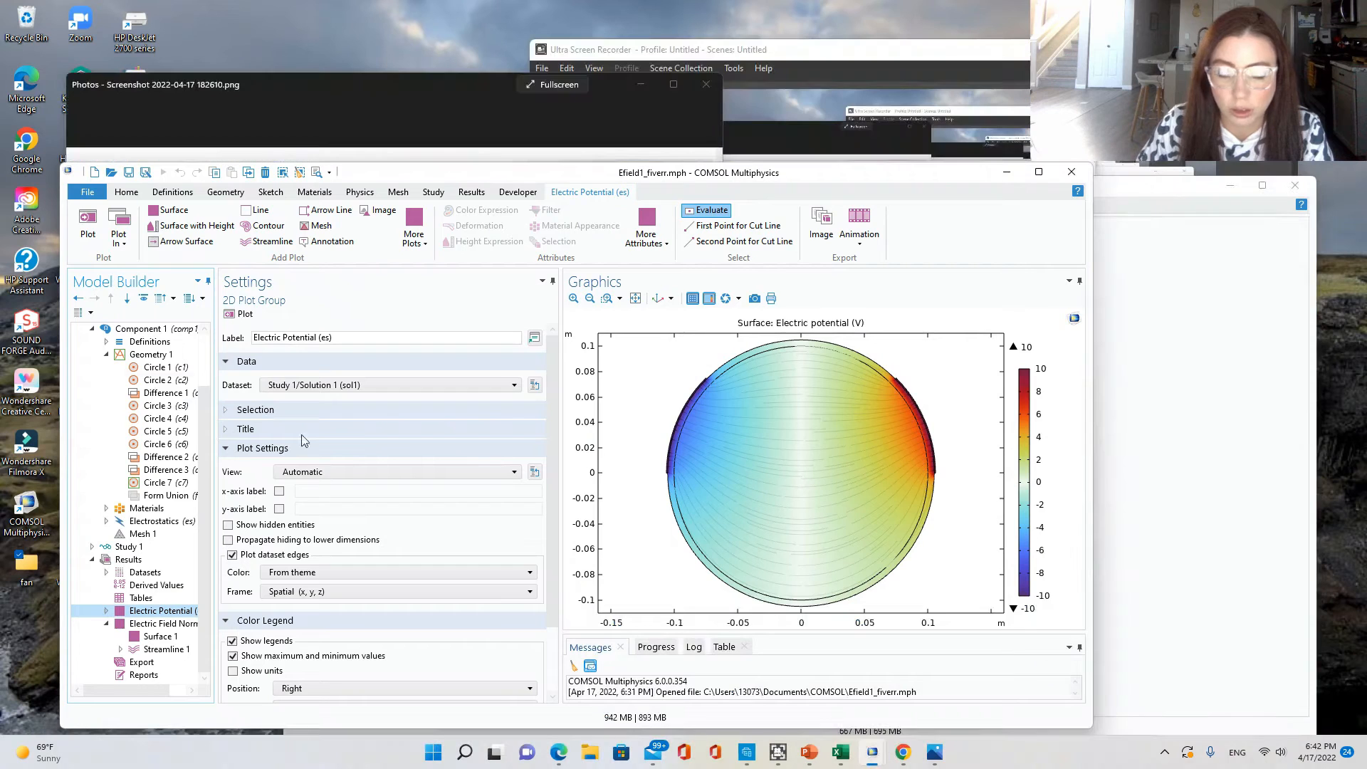
click(150, 354)
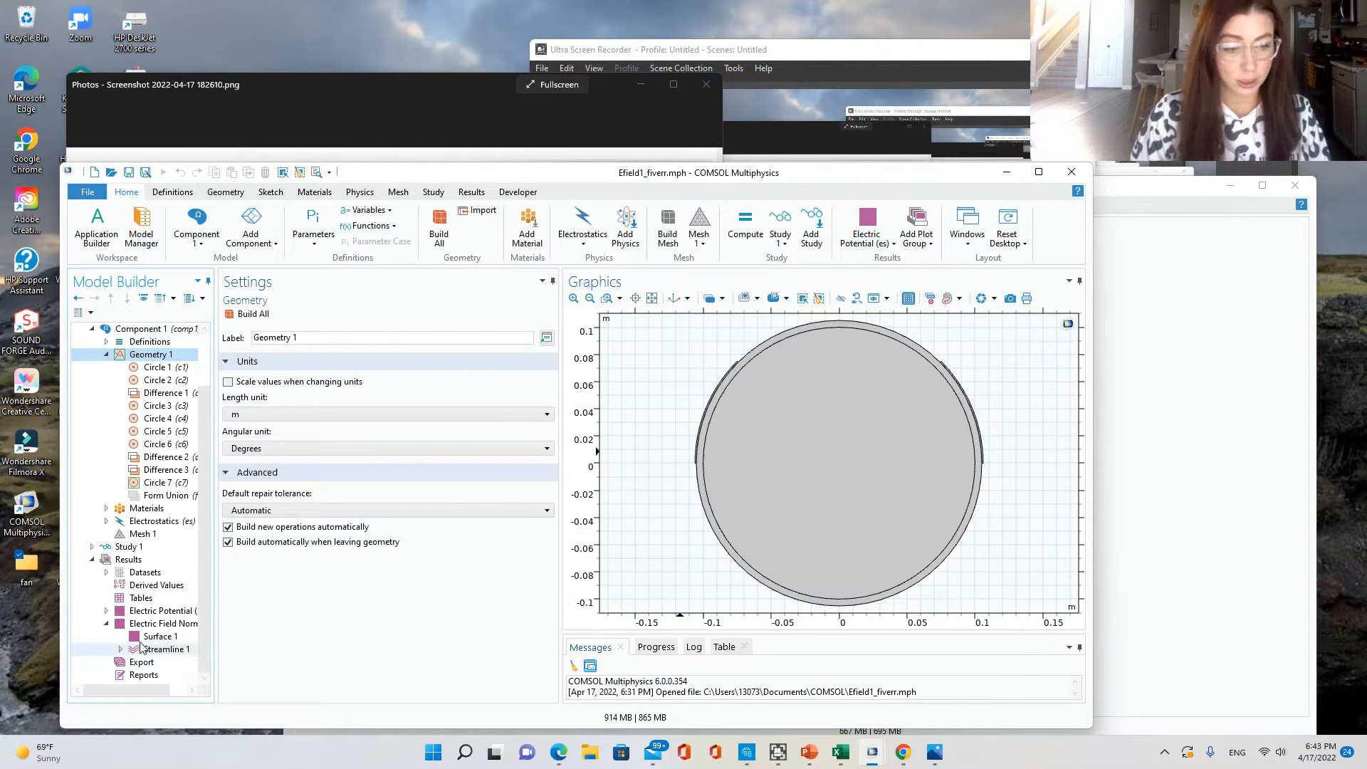
click(170, 624)
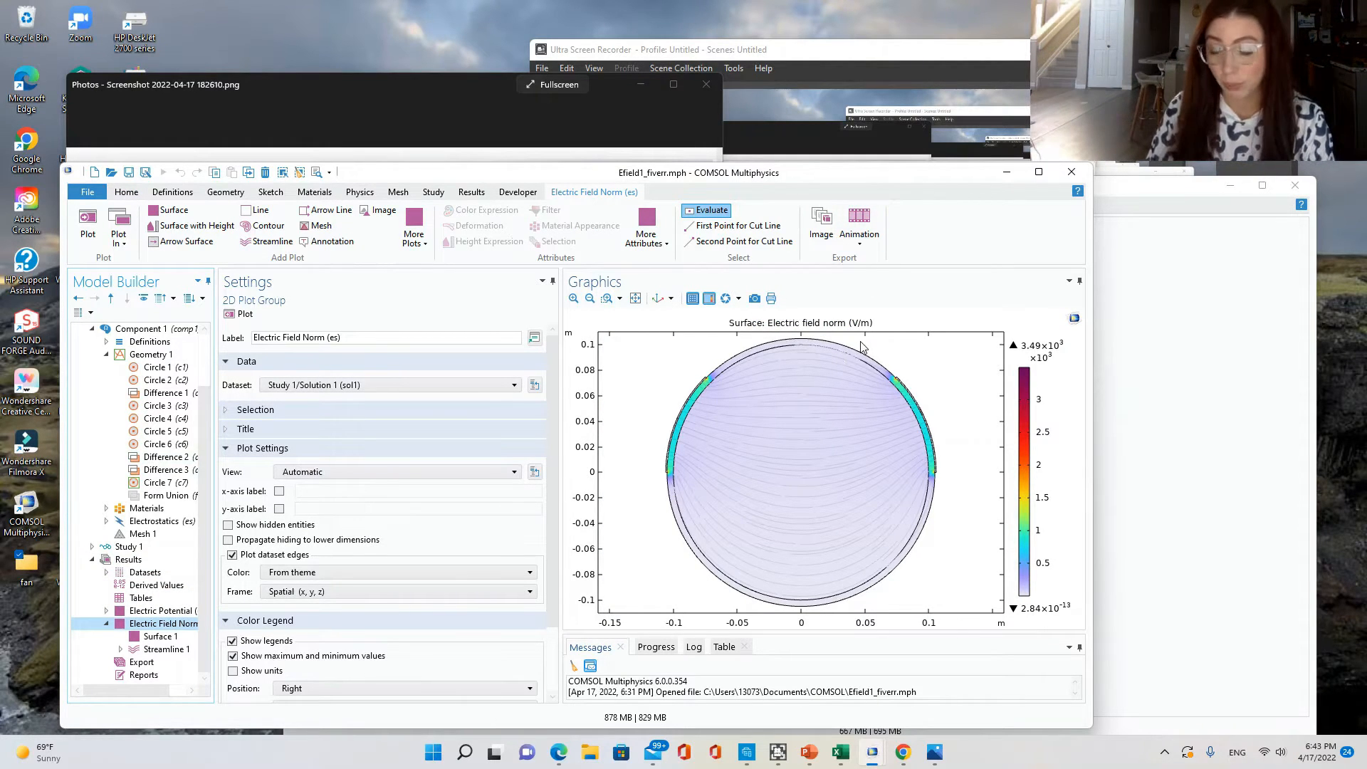
click(163, 611)
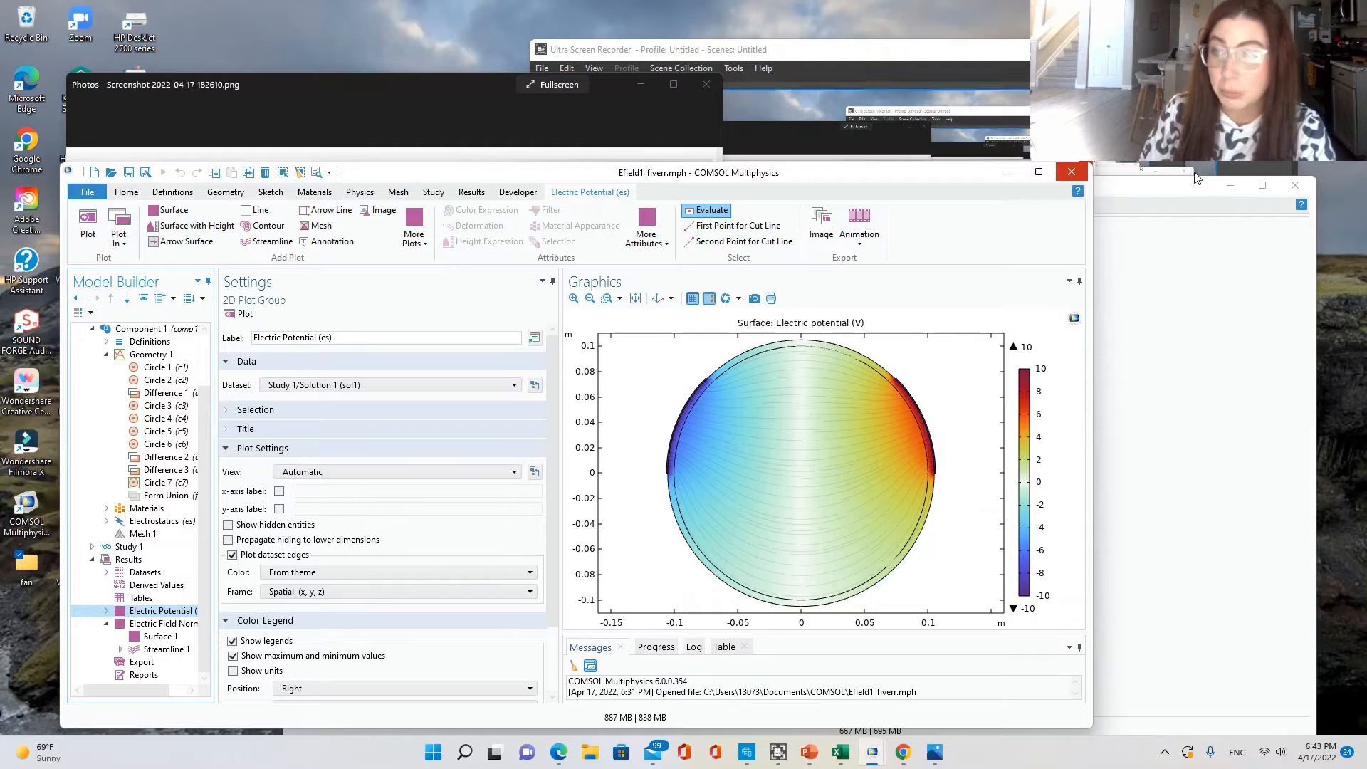
click(394, 91)
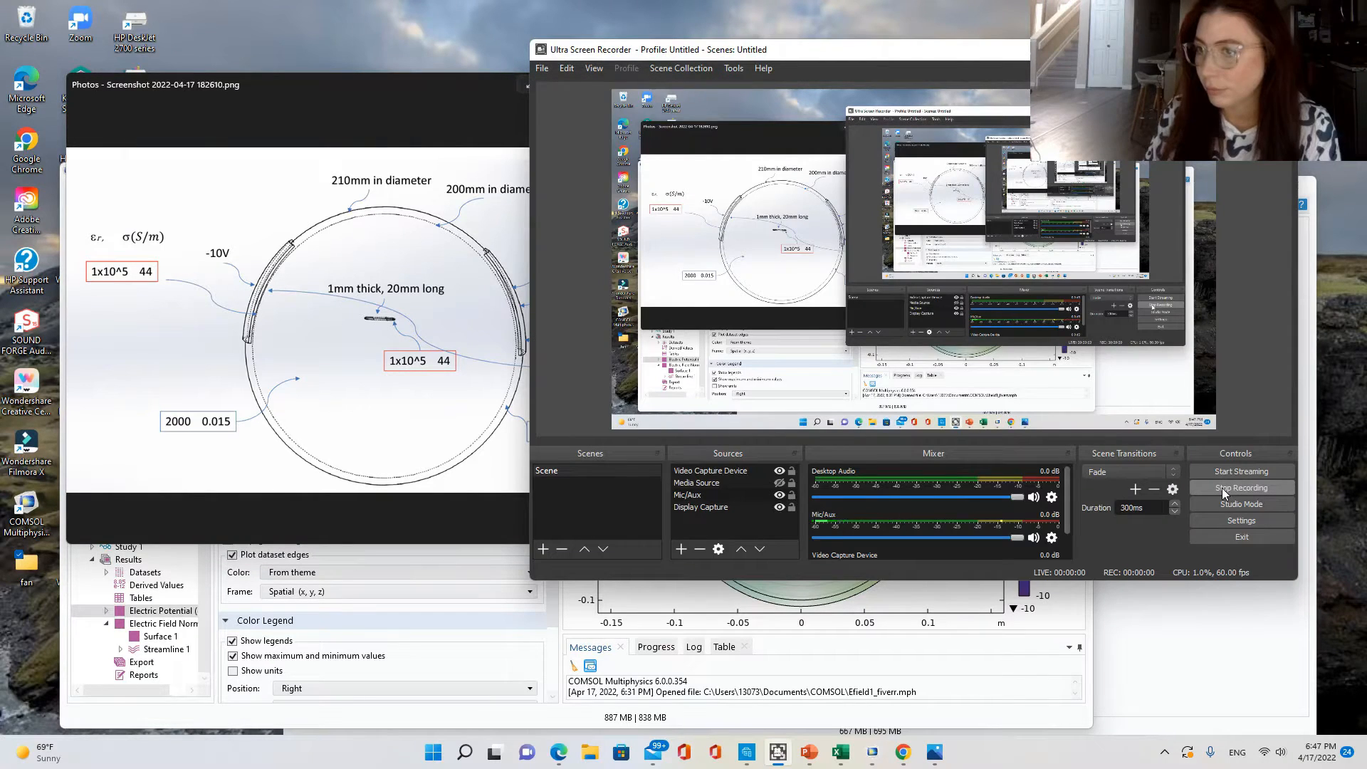
click(461, 118)
click(986, 698)
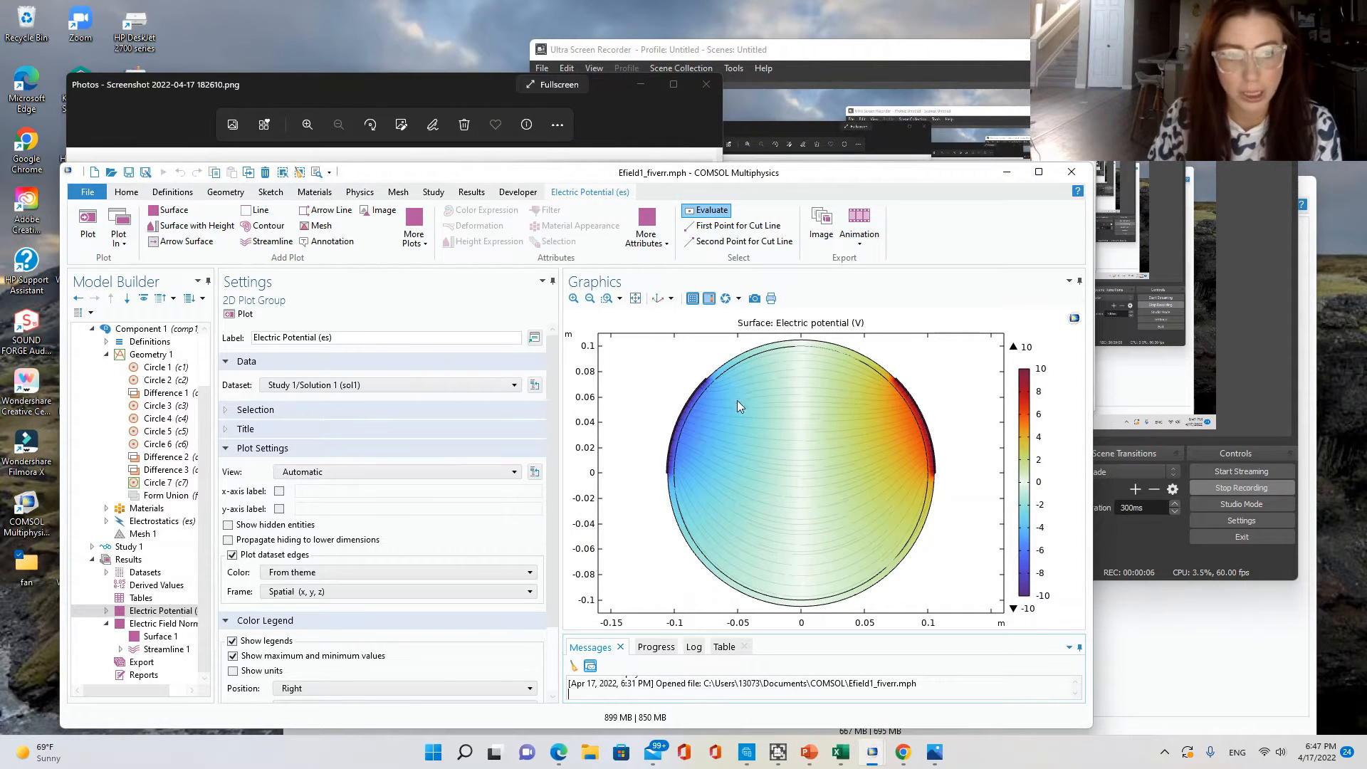
Switch to the Untitled.mph window, maximise it and start a new 2D model with the Model Wizard.
click(1203, 663)
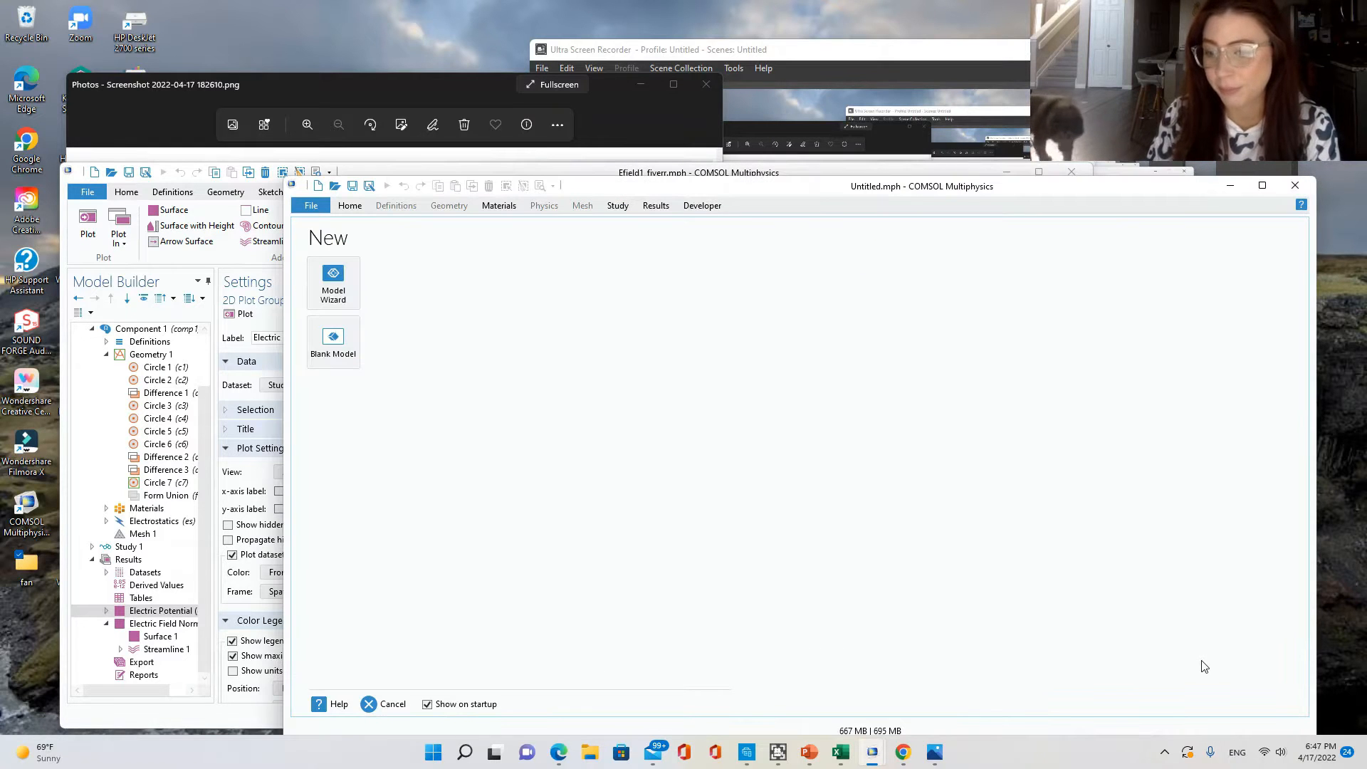
drag(665, 188, 456, 76)
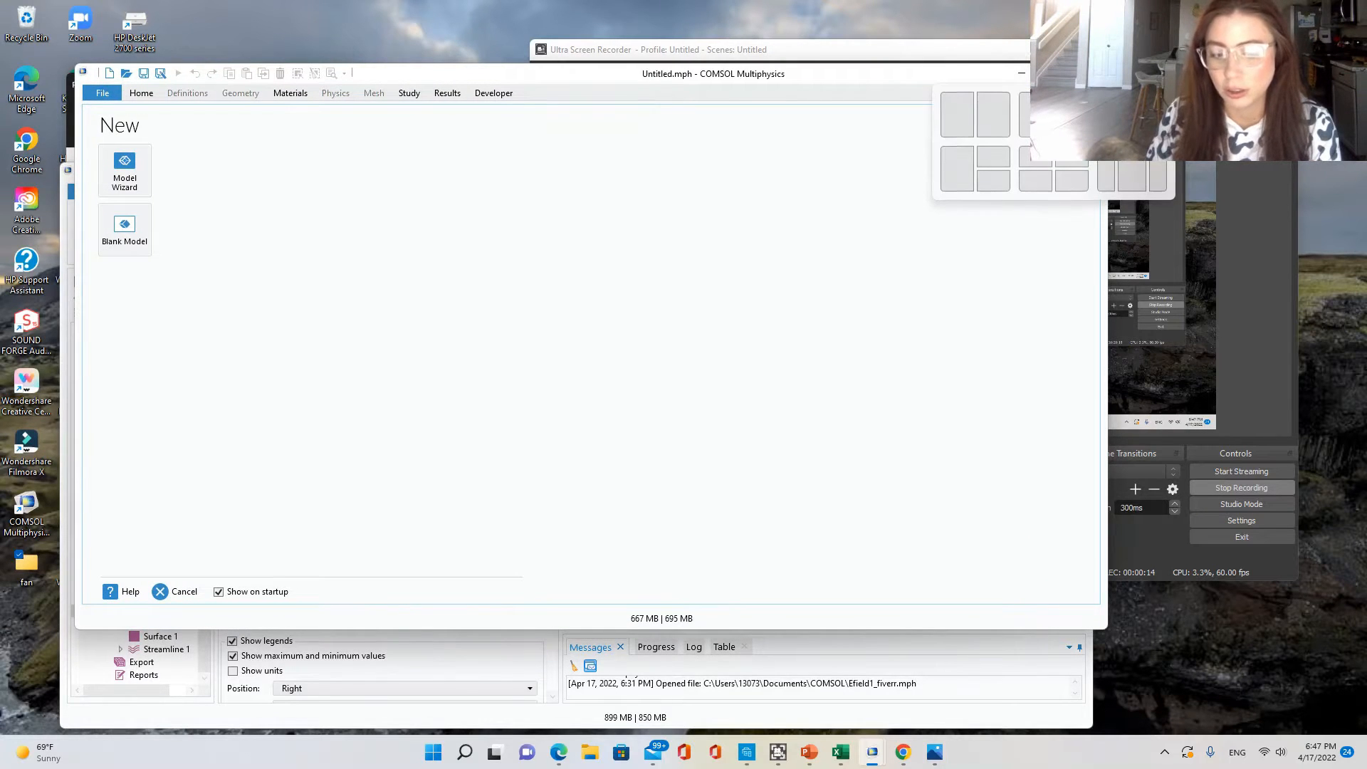
click(1054, 73)
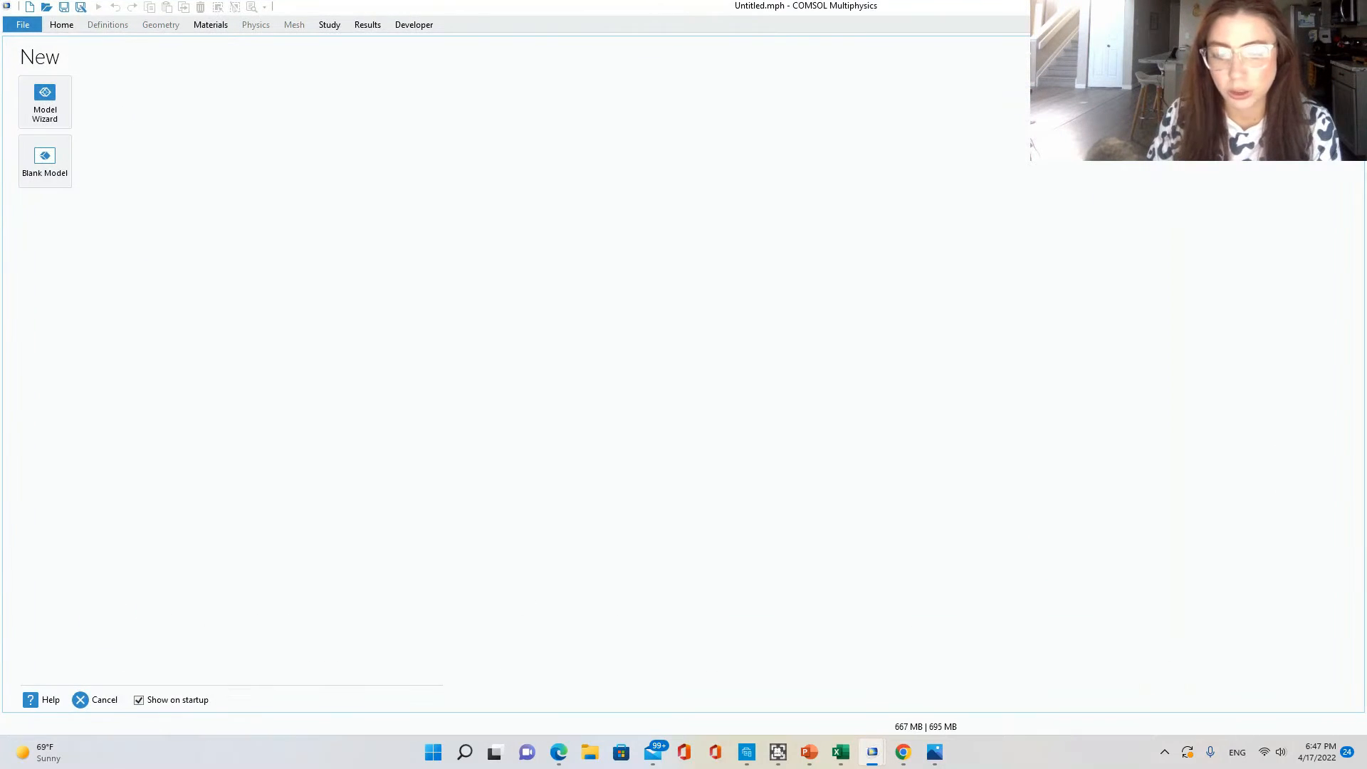
click(55, 110)
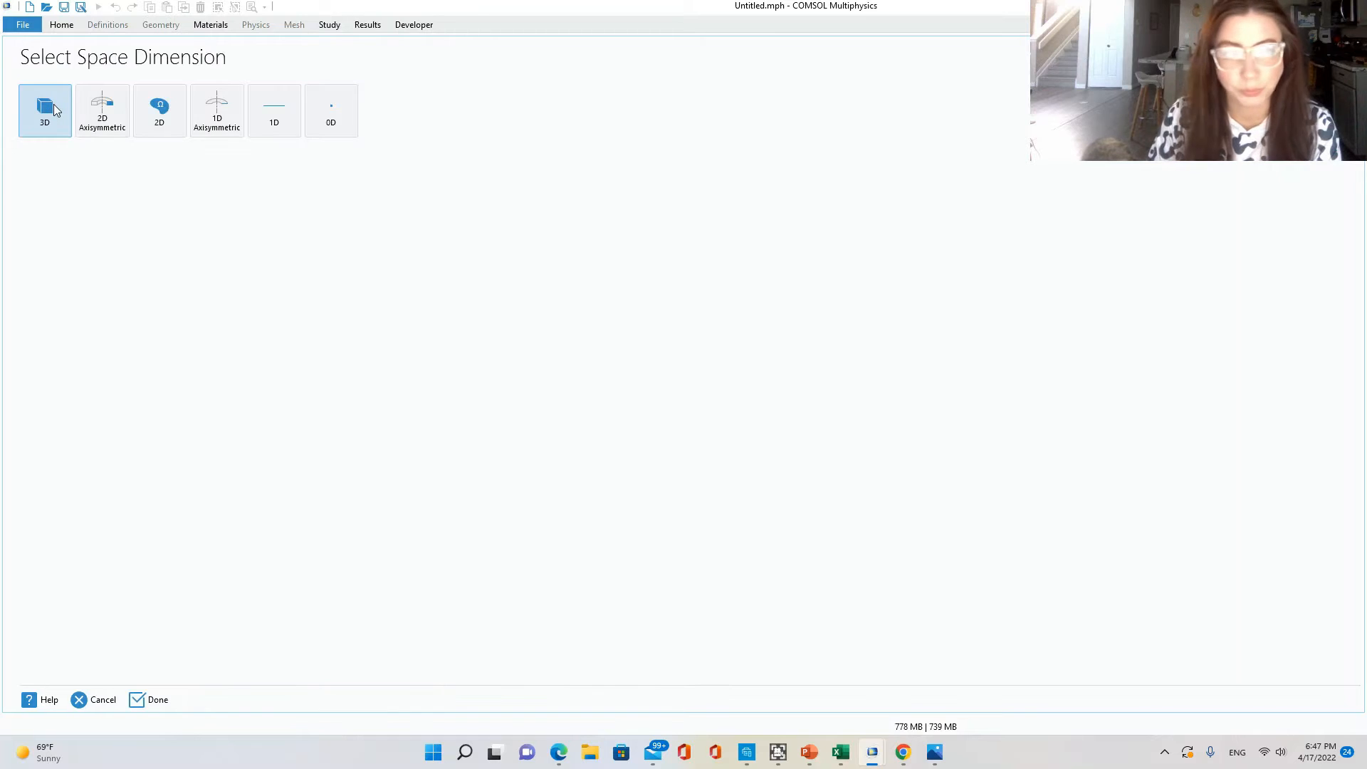
click(160, 111)
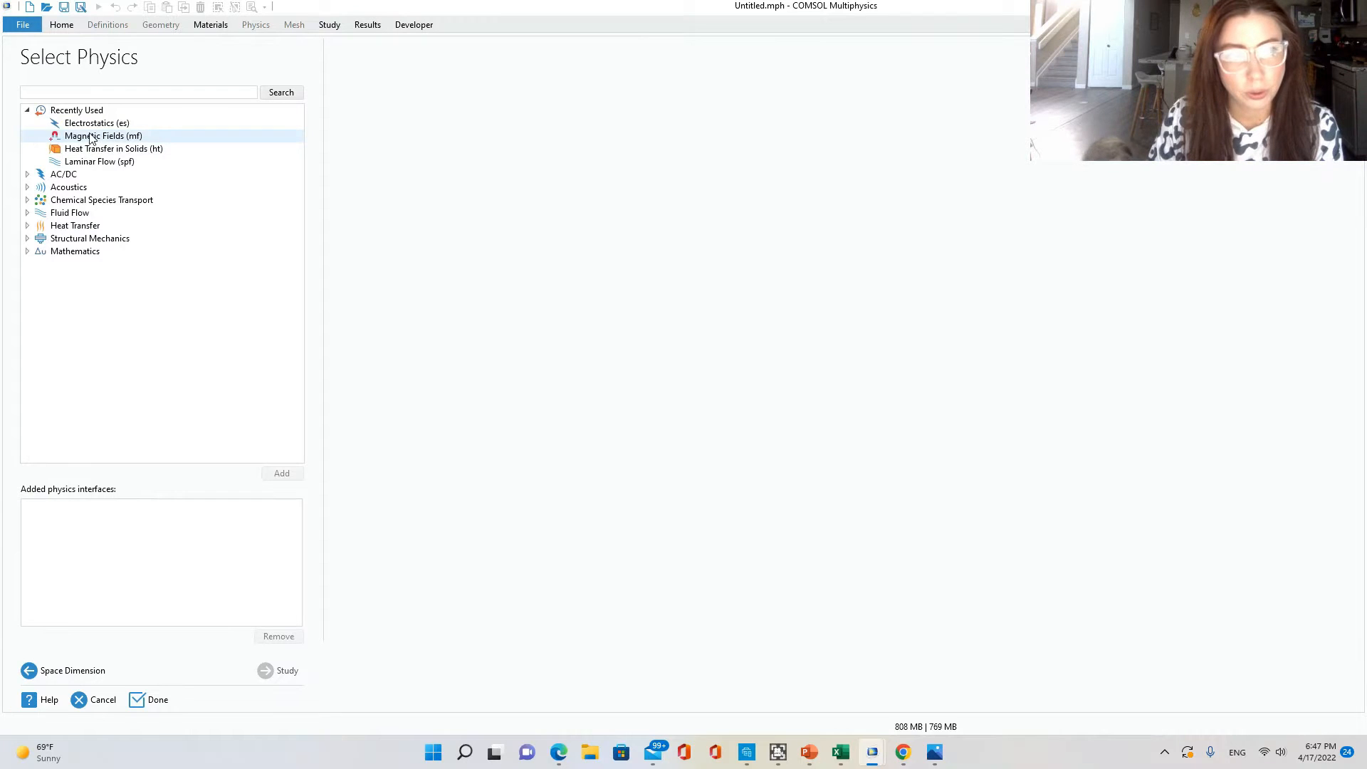
Add the Magnetic Fields (mf) interface from the AC/DC Electromagnetic Fields physics to the model.
click(27, 175)
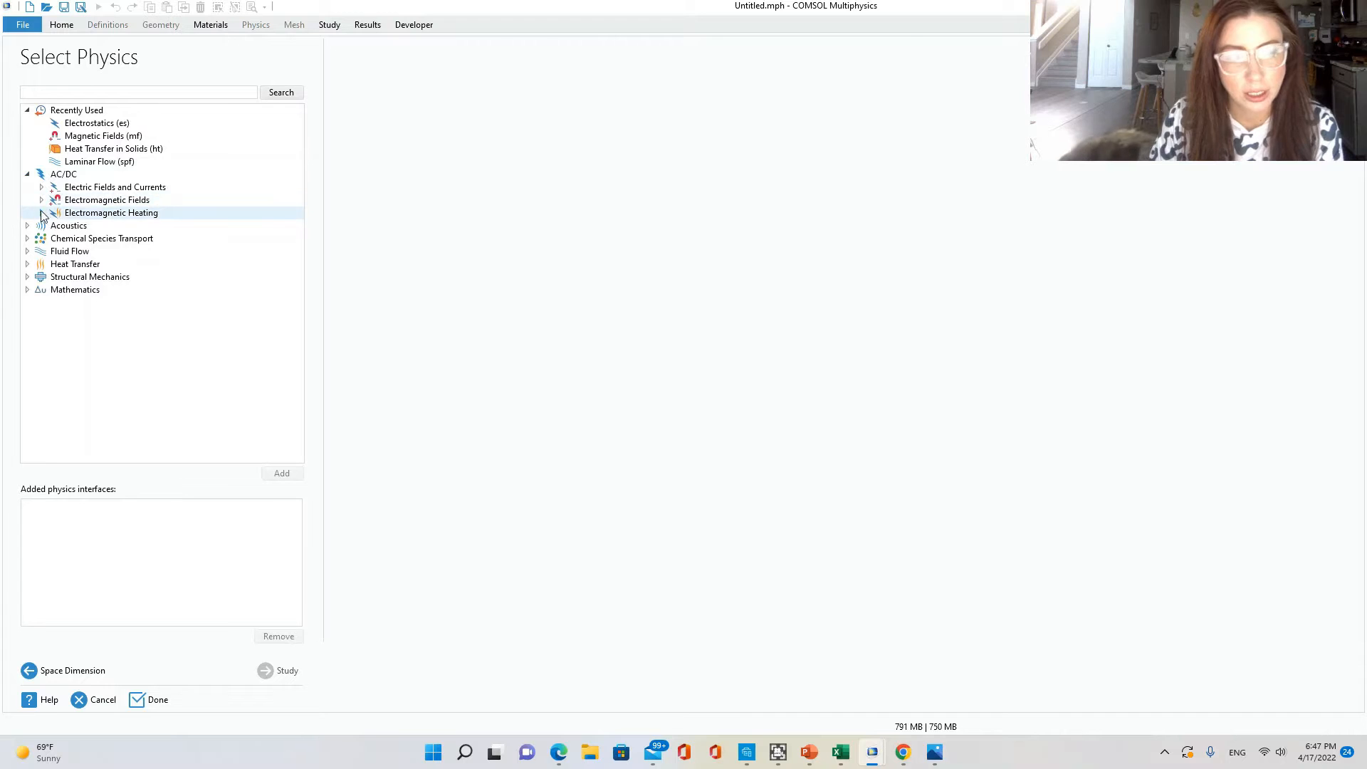
click(41, 200)
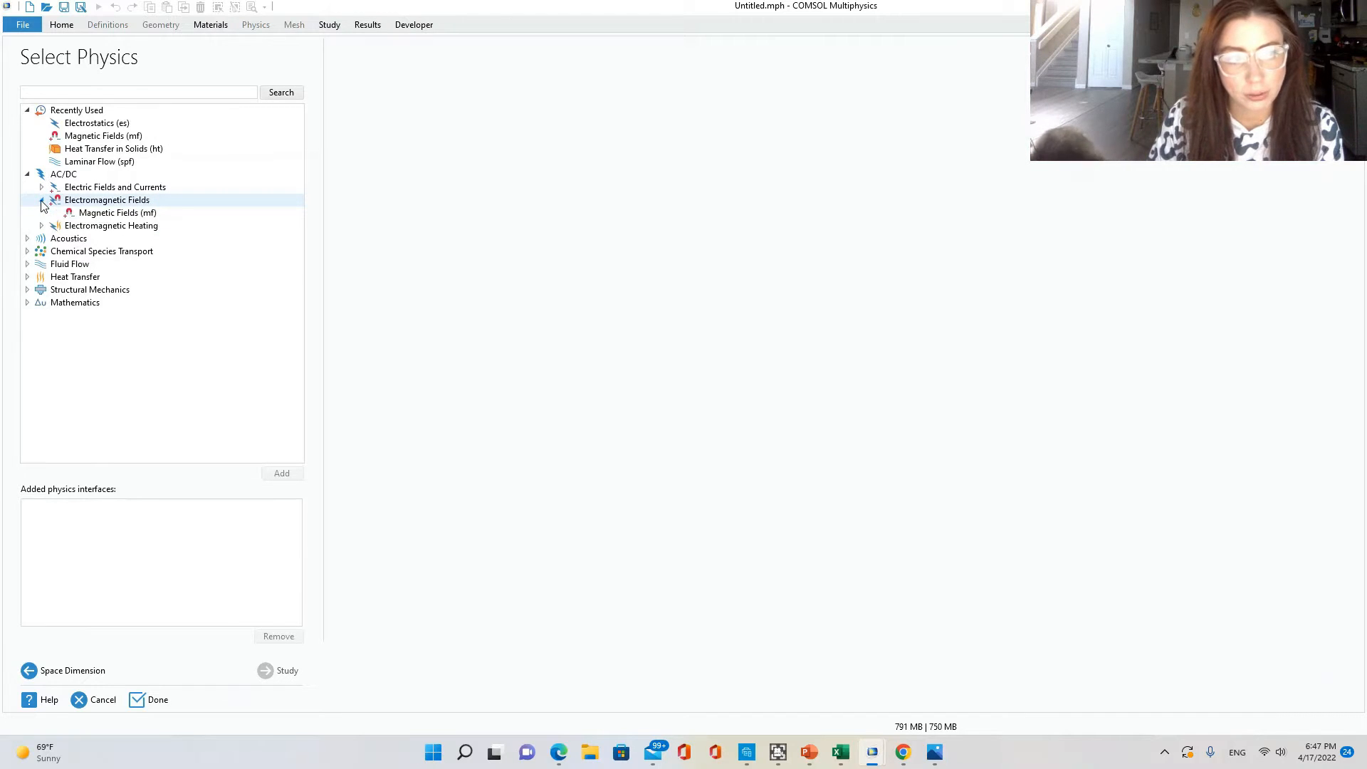
click(111, 214)
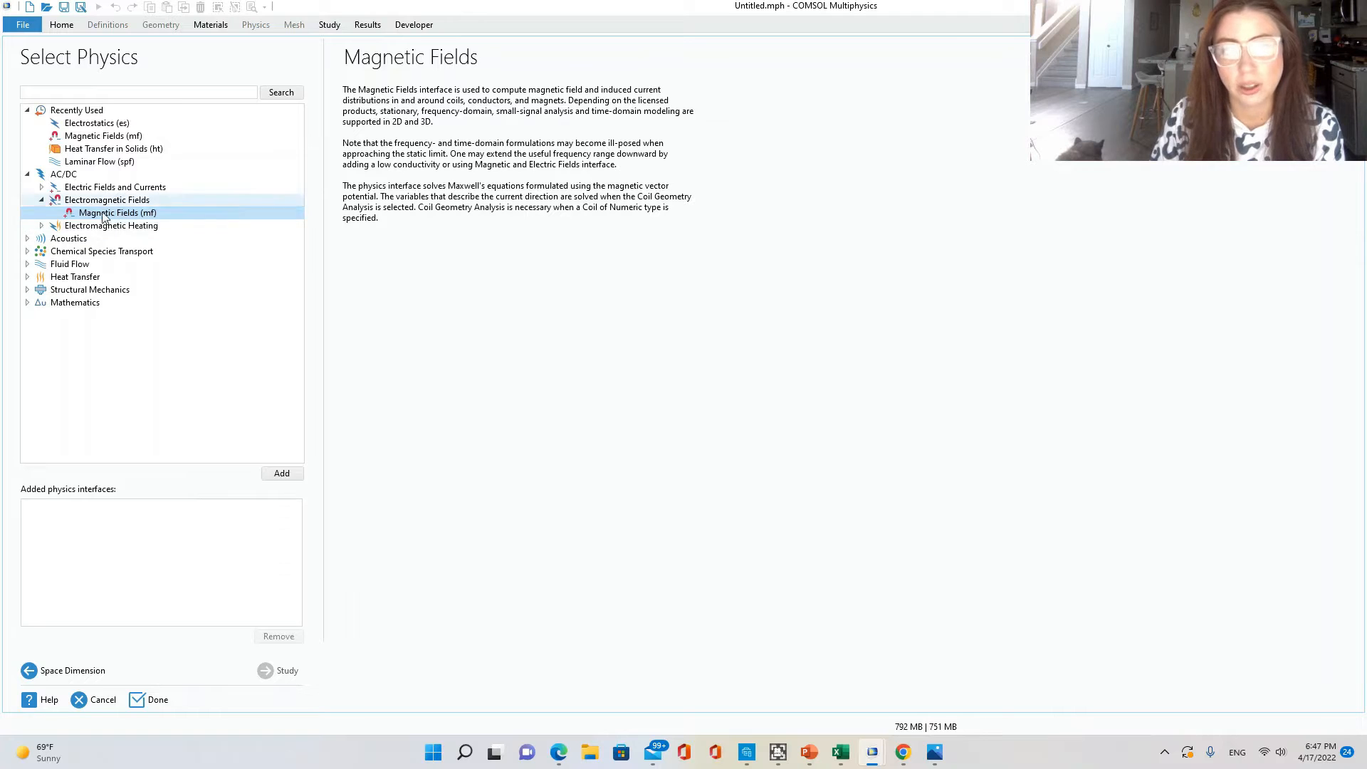
click(295, 475)
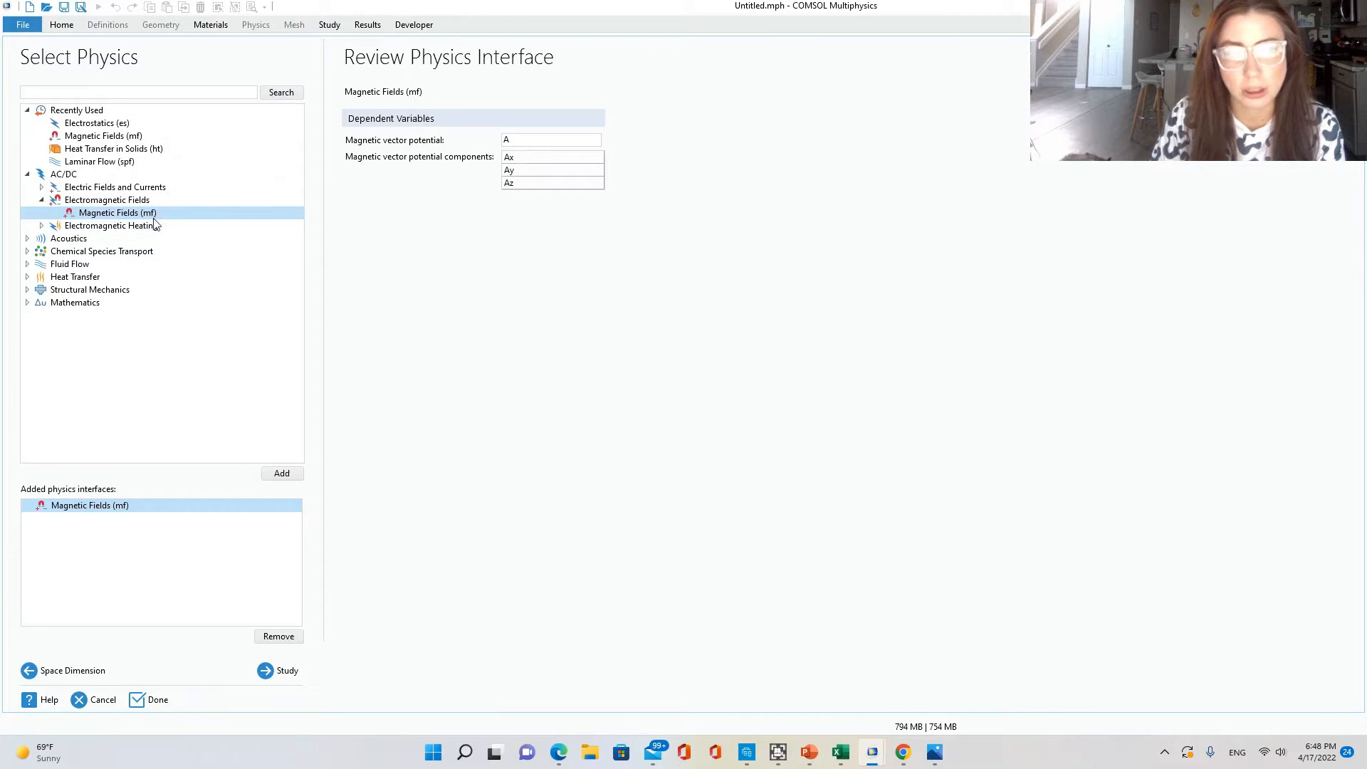
Choose a Stationary study for the Magnetic Fields physics and finish the Model Wizard.
click(275, 675)
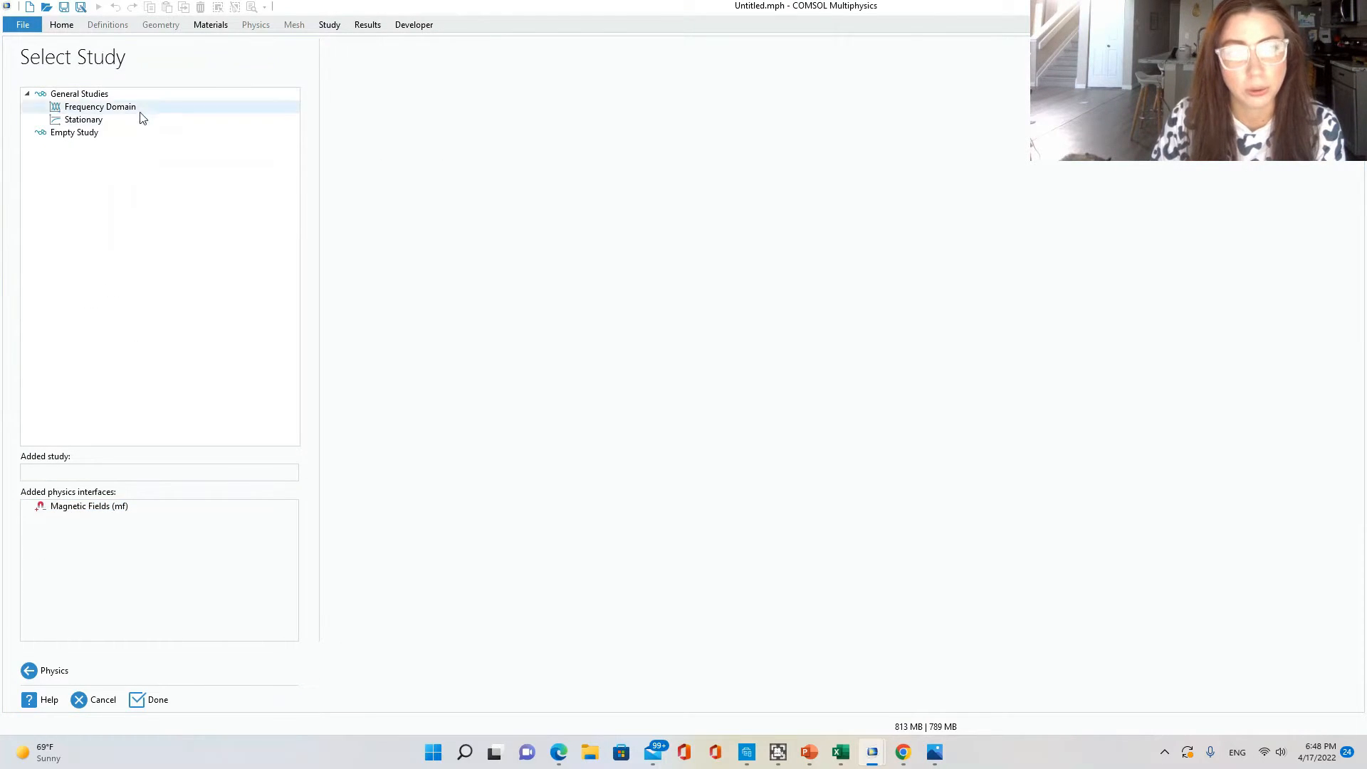
click(80, 121)
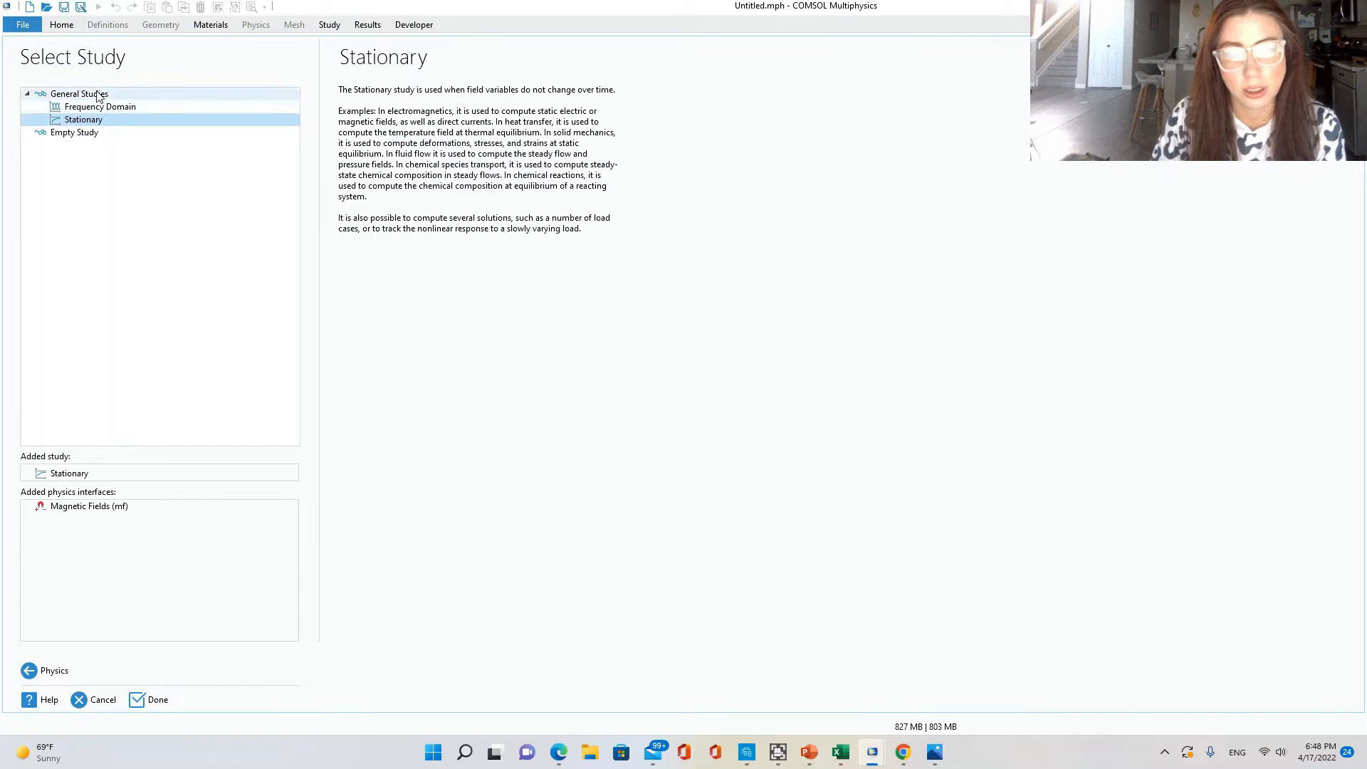
click(153, 698)
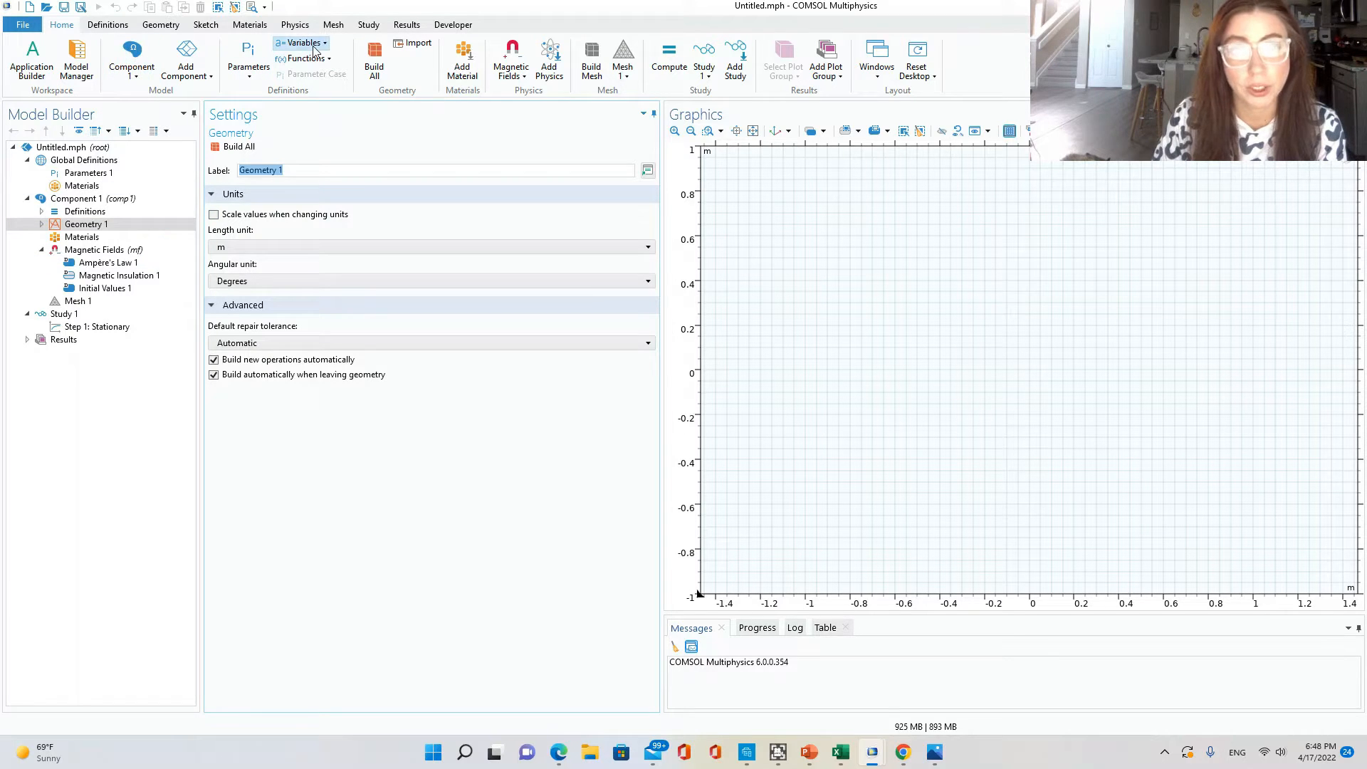
Add a circle centred at the origin with a radius of 0.1 m to the geometry and build it.
click(159, 25)
click(270, 43)
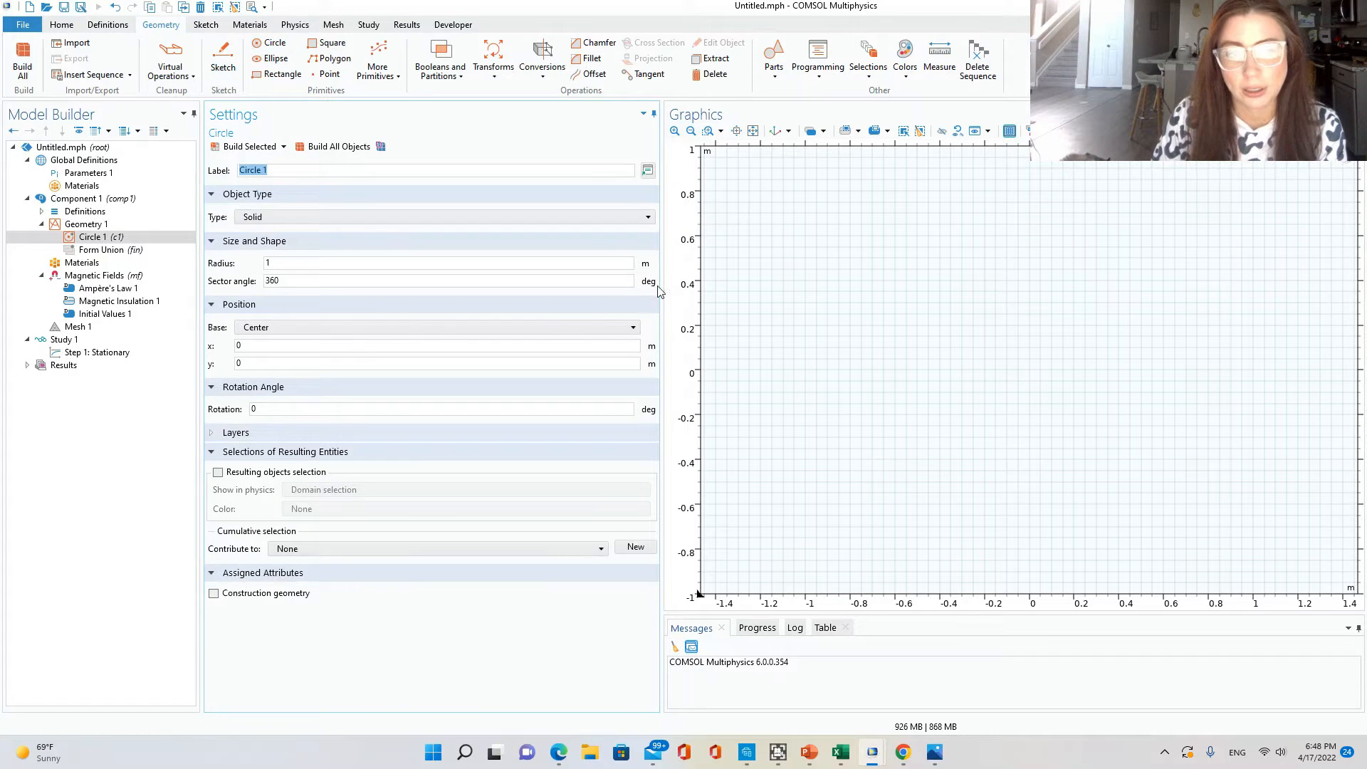
double_click(318, 263)
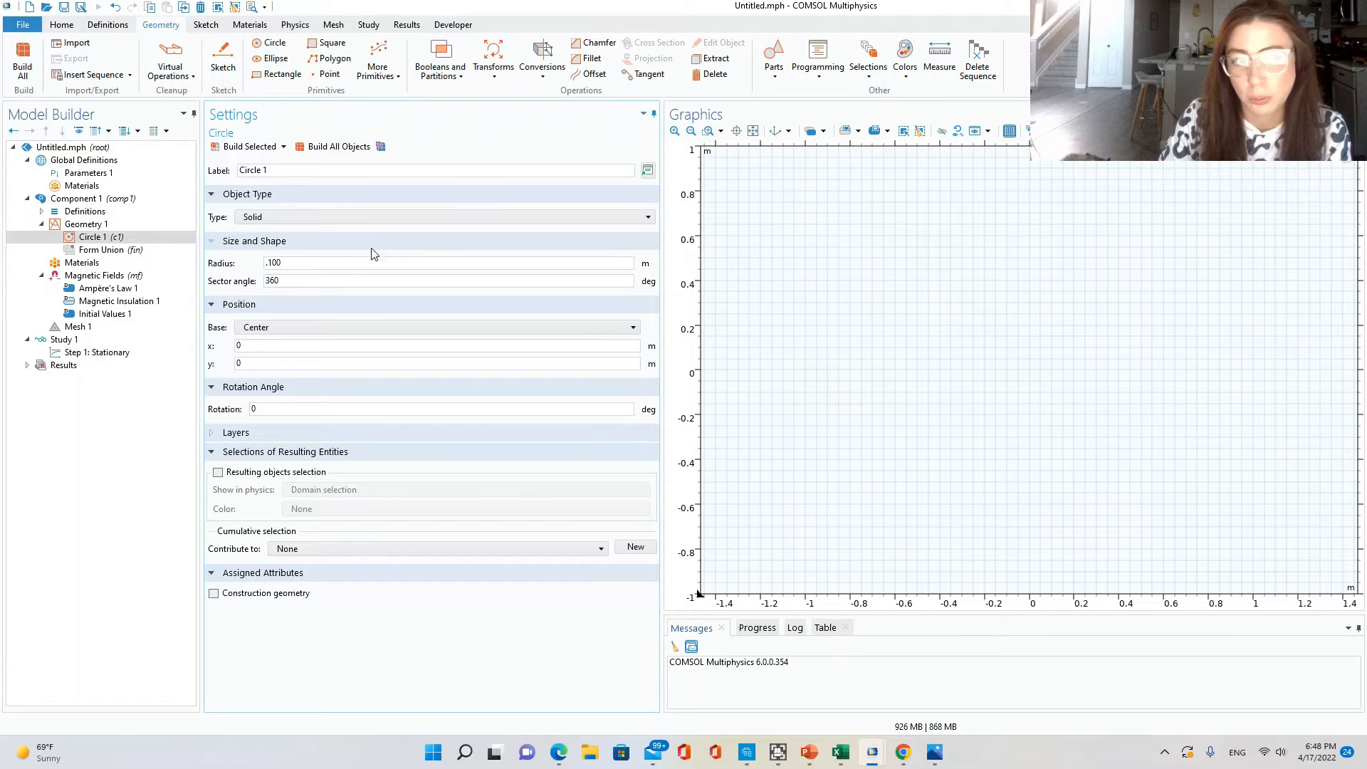
click(249, 148)
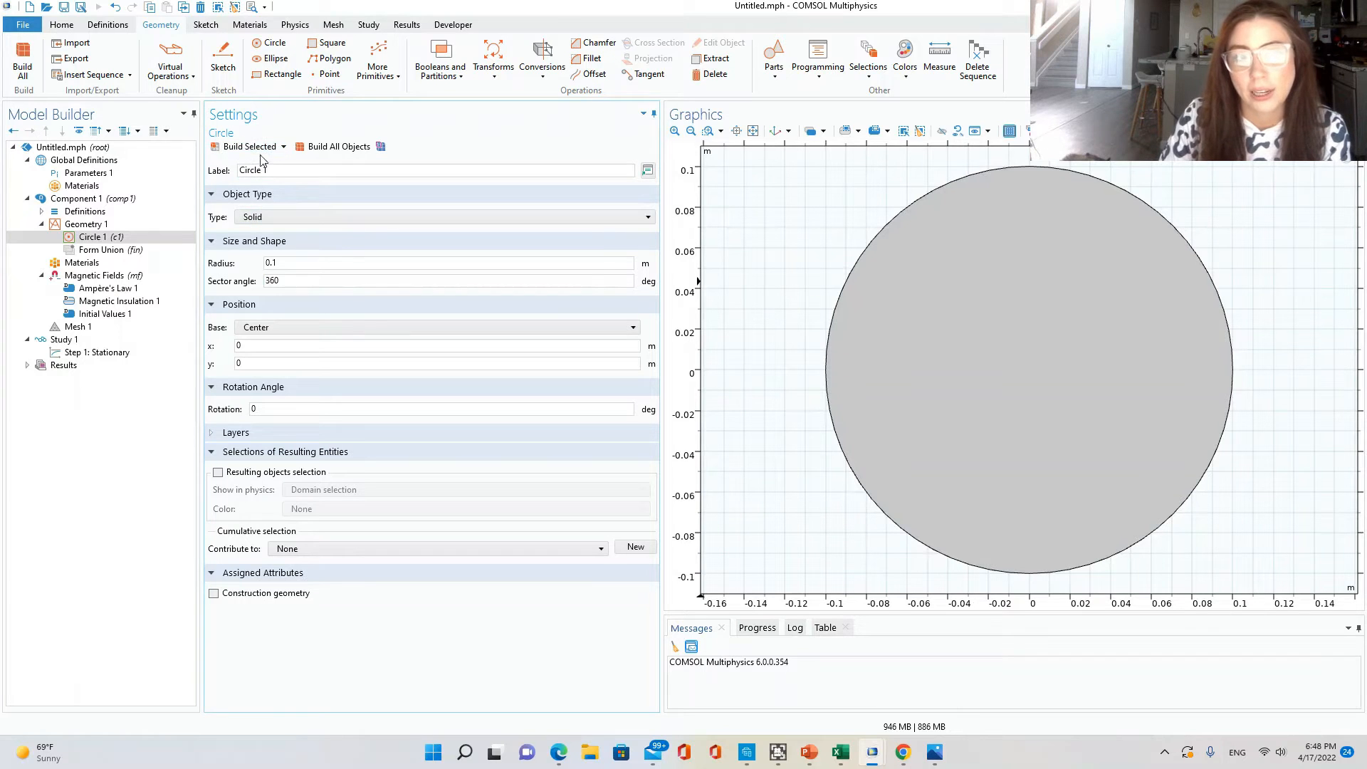
Add a second circle centred at the origin with a radius of 0.105 m and build it.
click(272, 45)
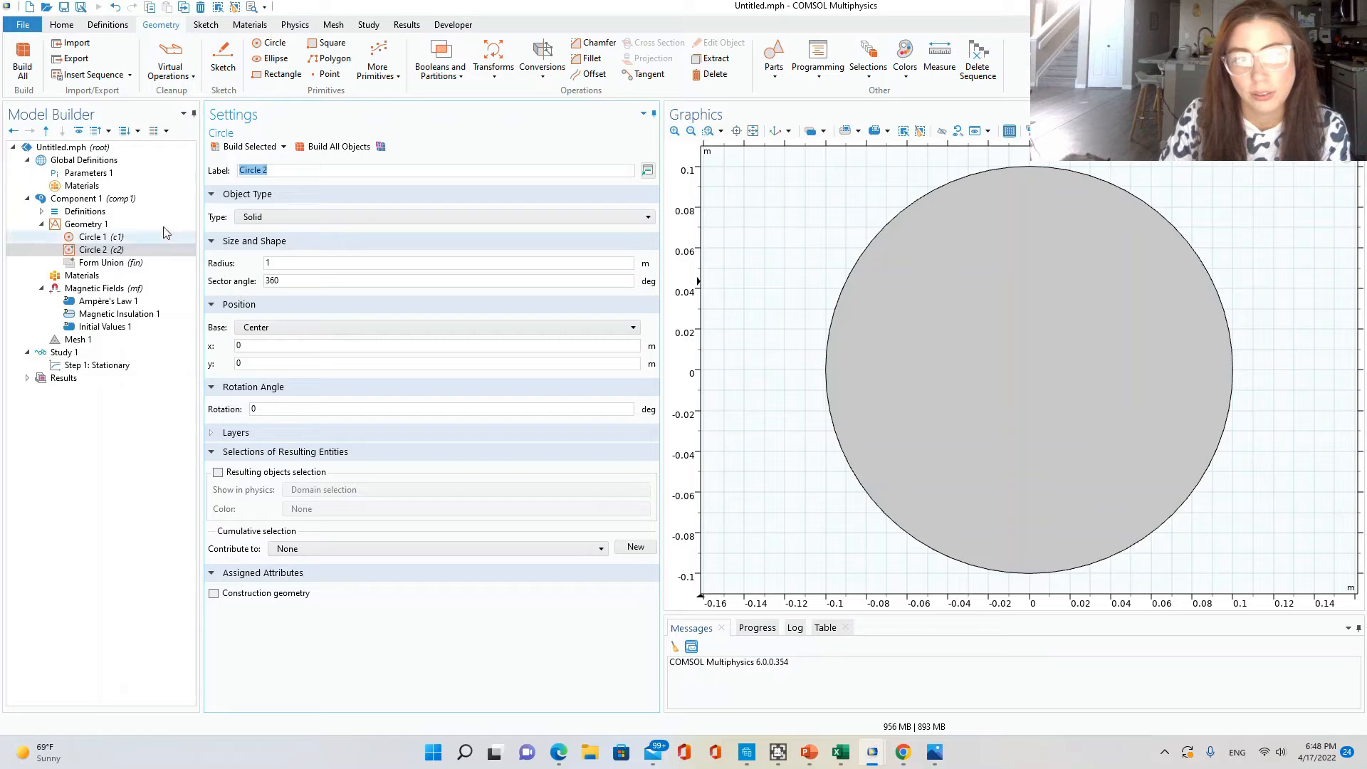
click(303, 262)
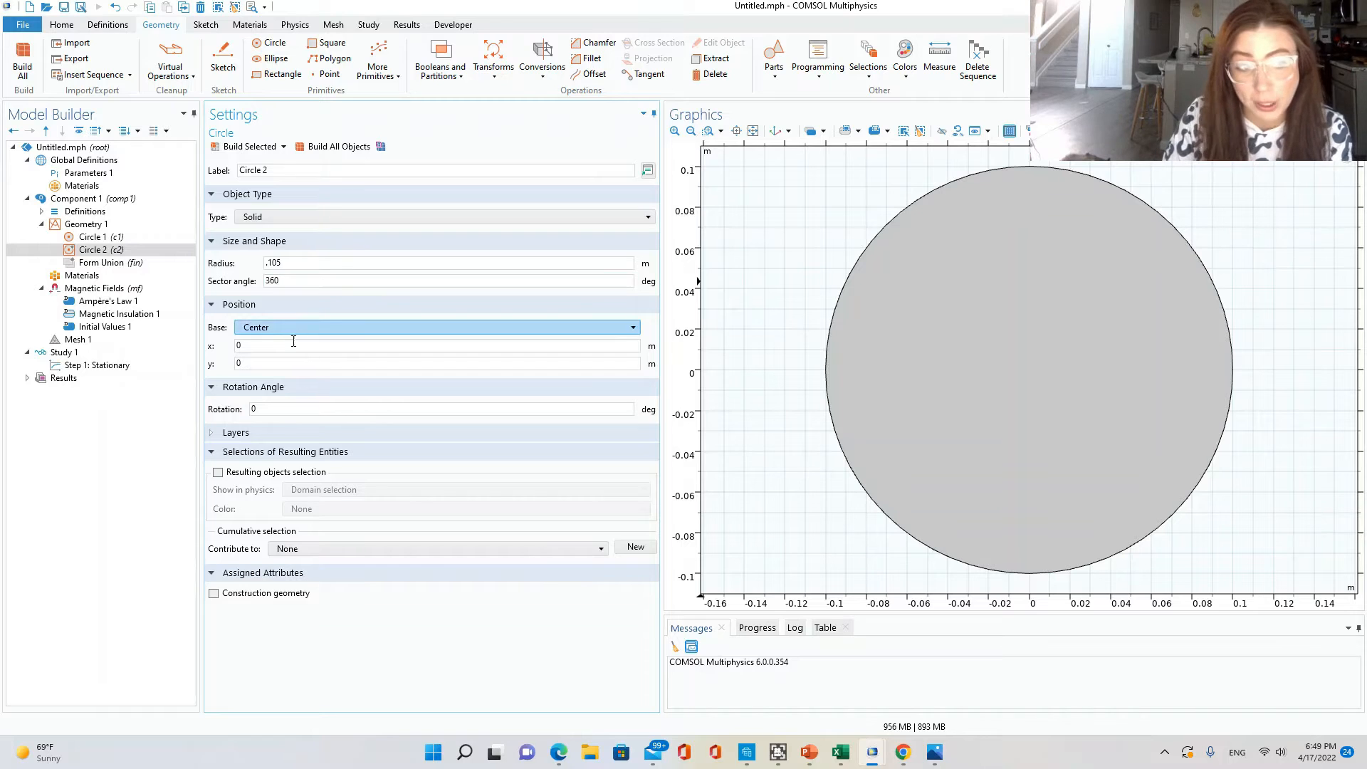
click(248, 146)
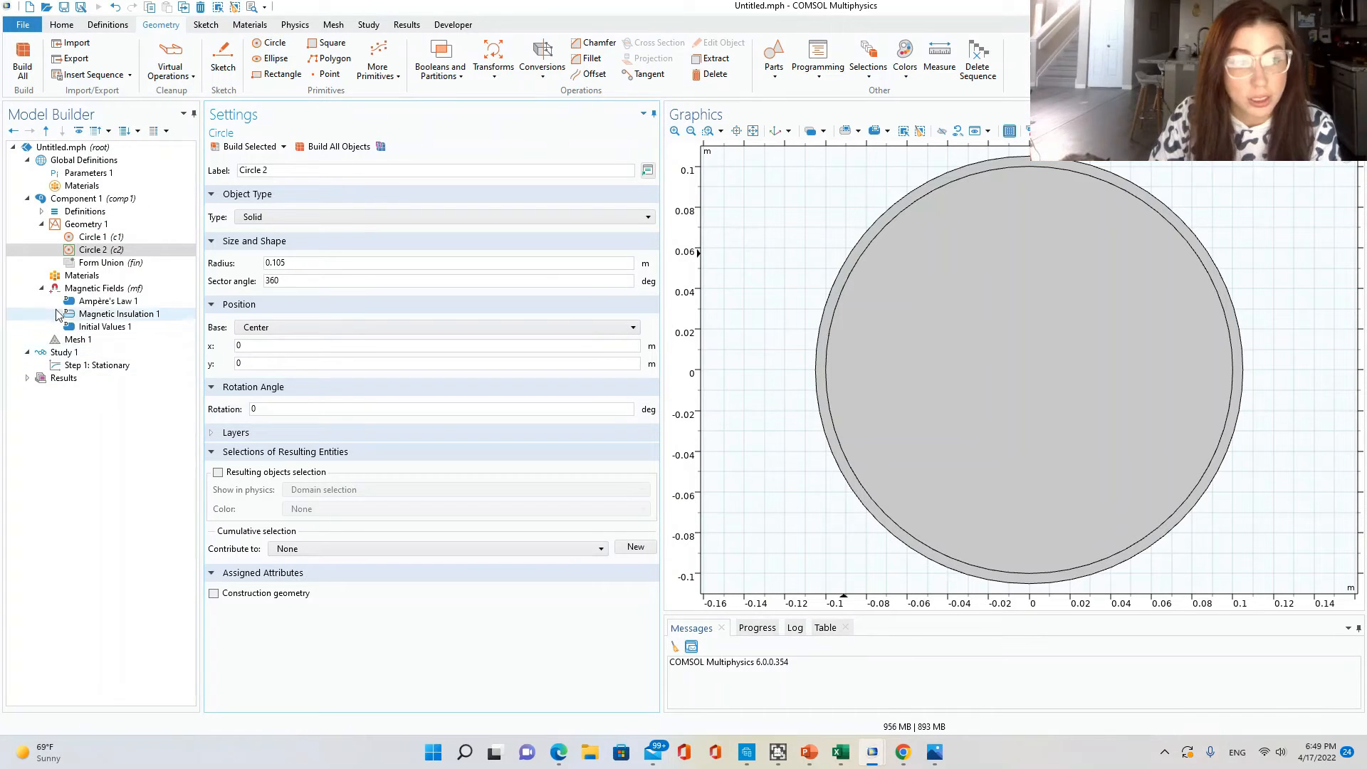
Add a blank material to the component's Materials node.
click(68, 278)
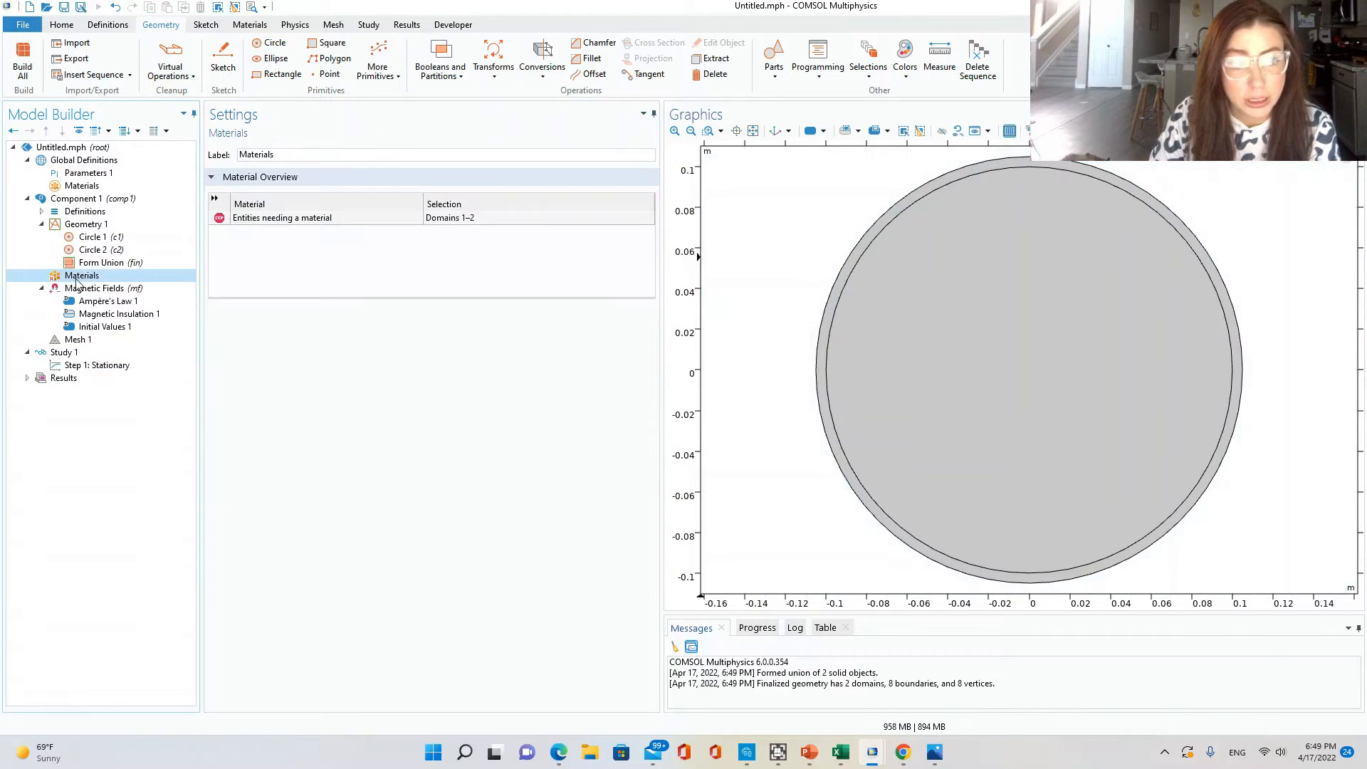
right_click(76, 283)
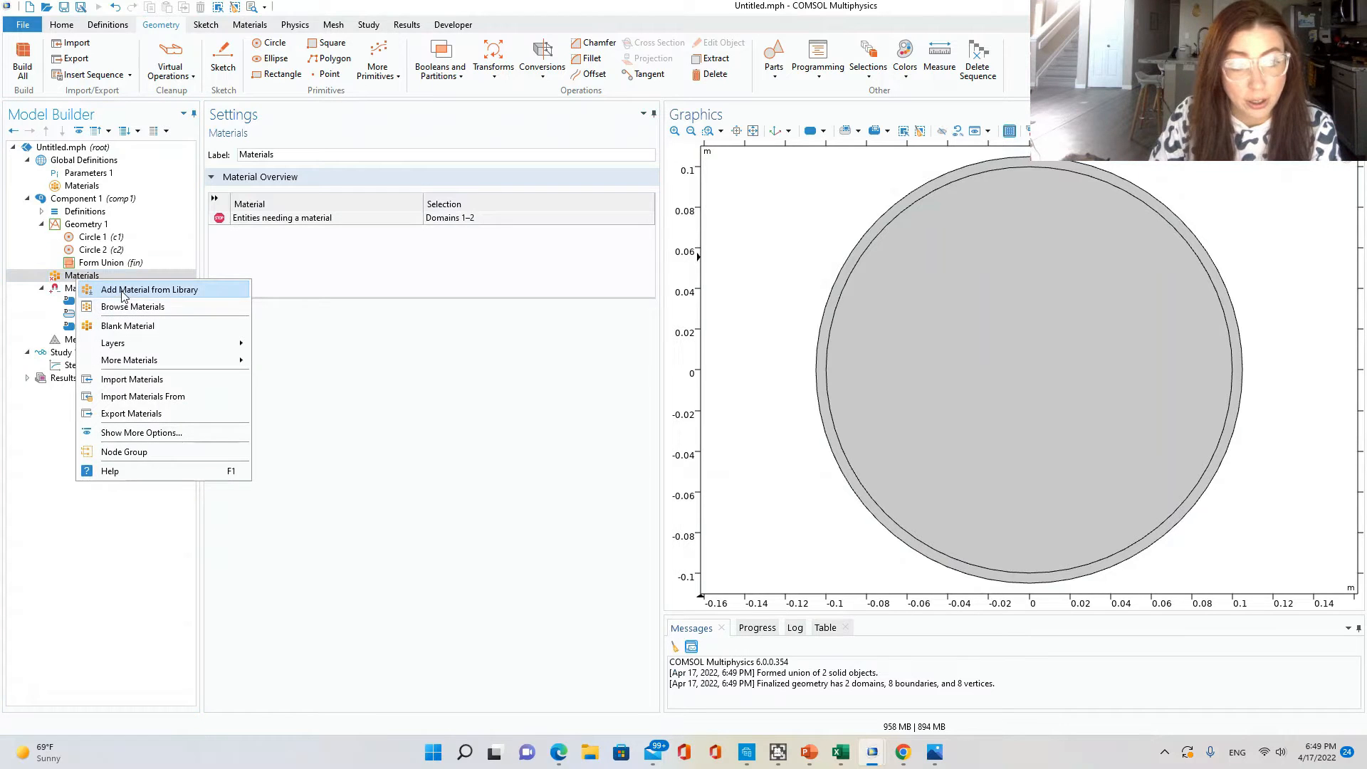
click(130, 326)
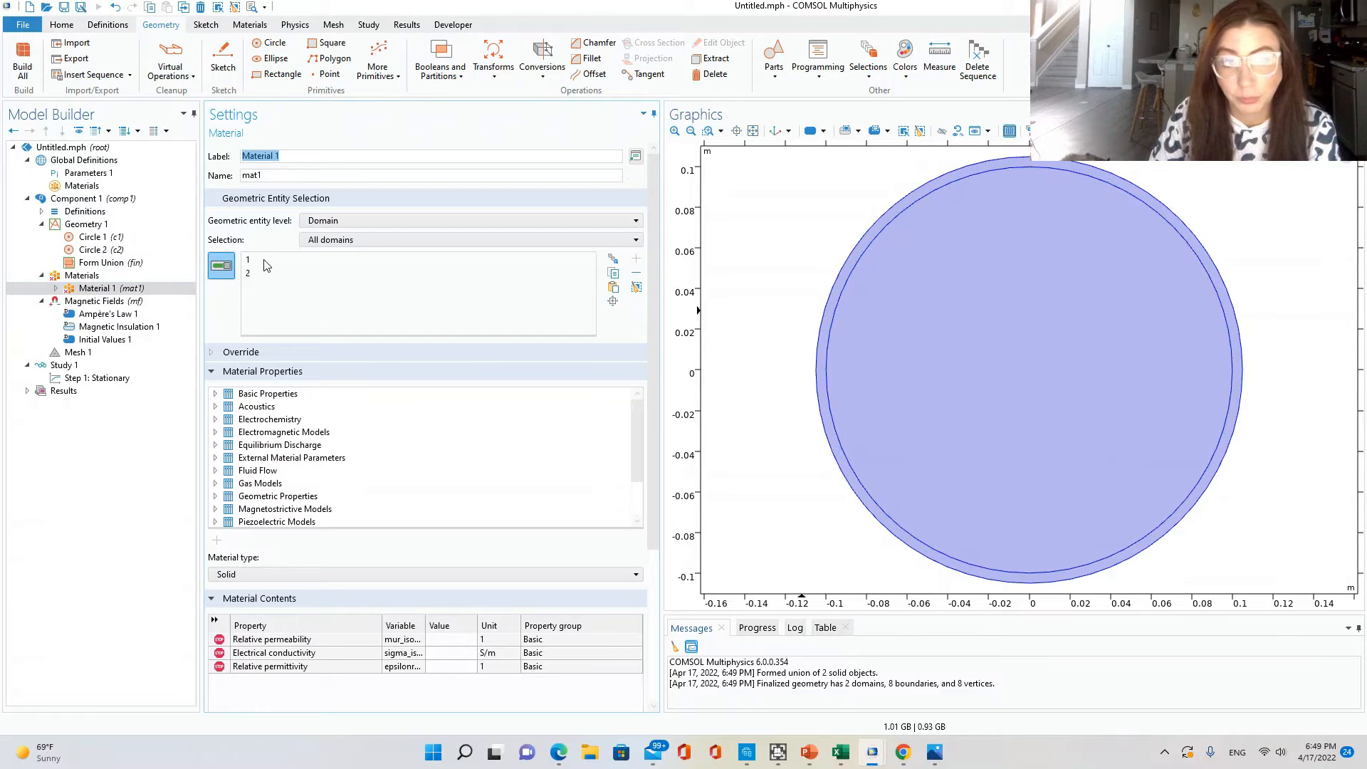
Remove domain 2, the inner disk, from the blank material's selection so it applies only to the outer ring, domain 1.
click(249, 260)
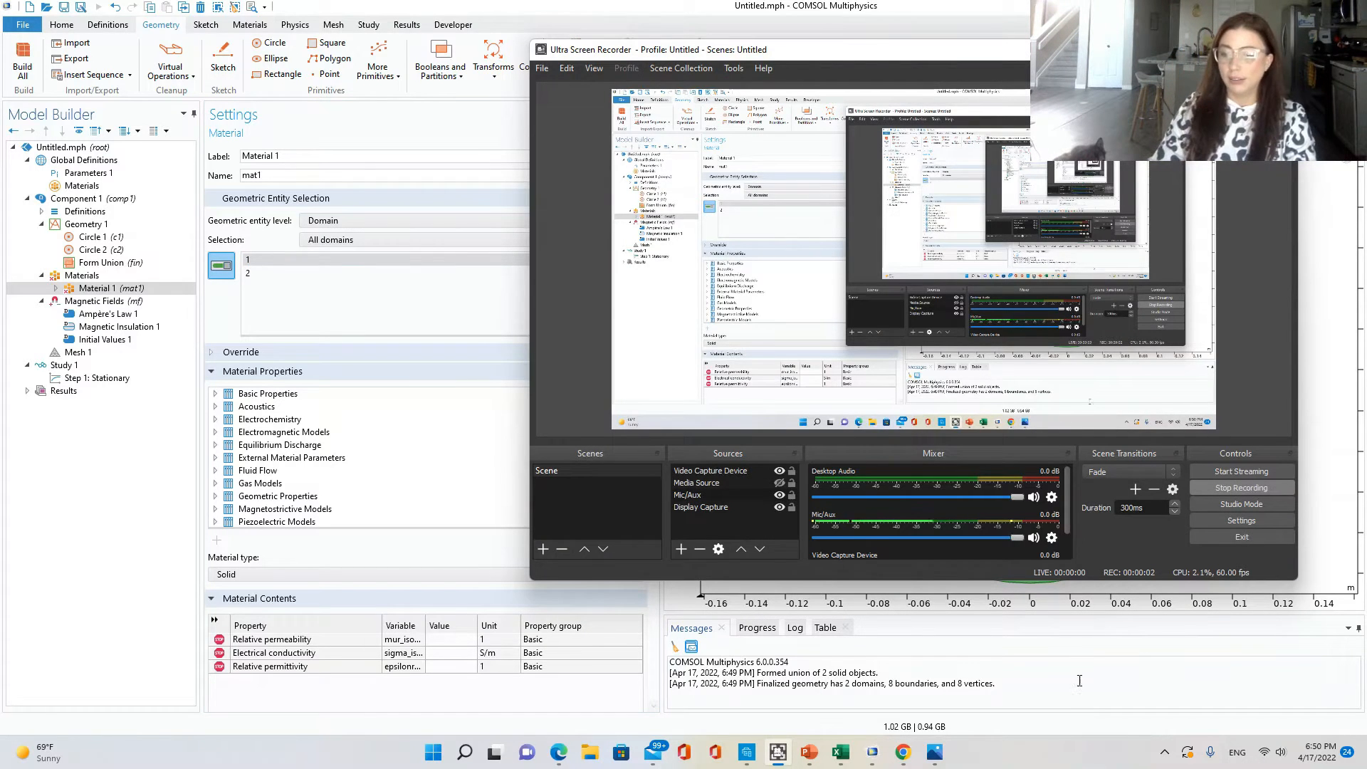
click(1081, 651)
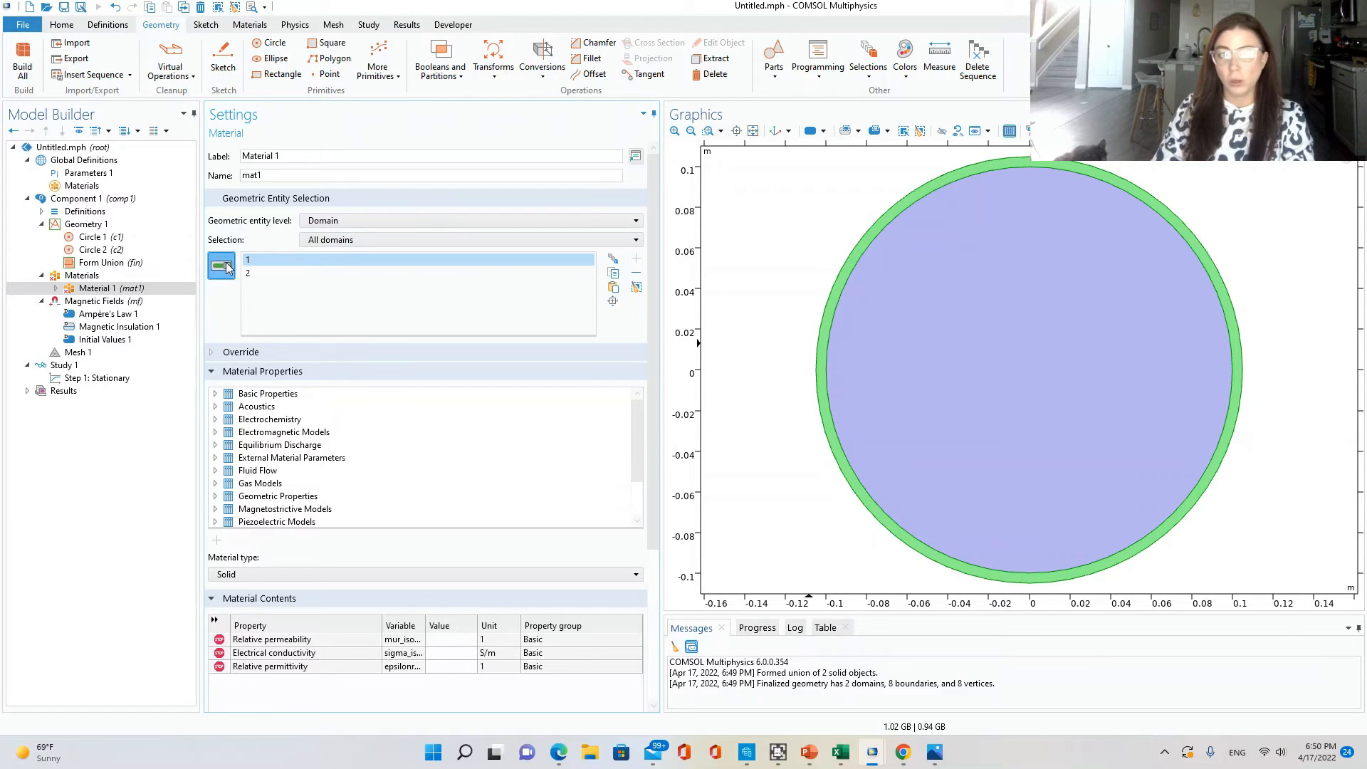
click(260, 276)
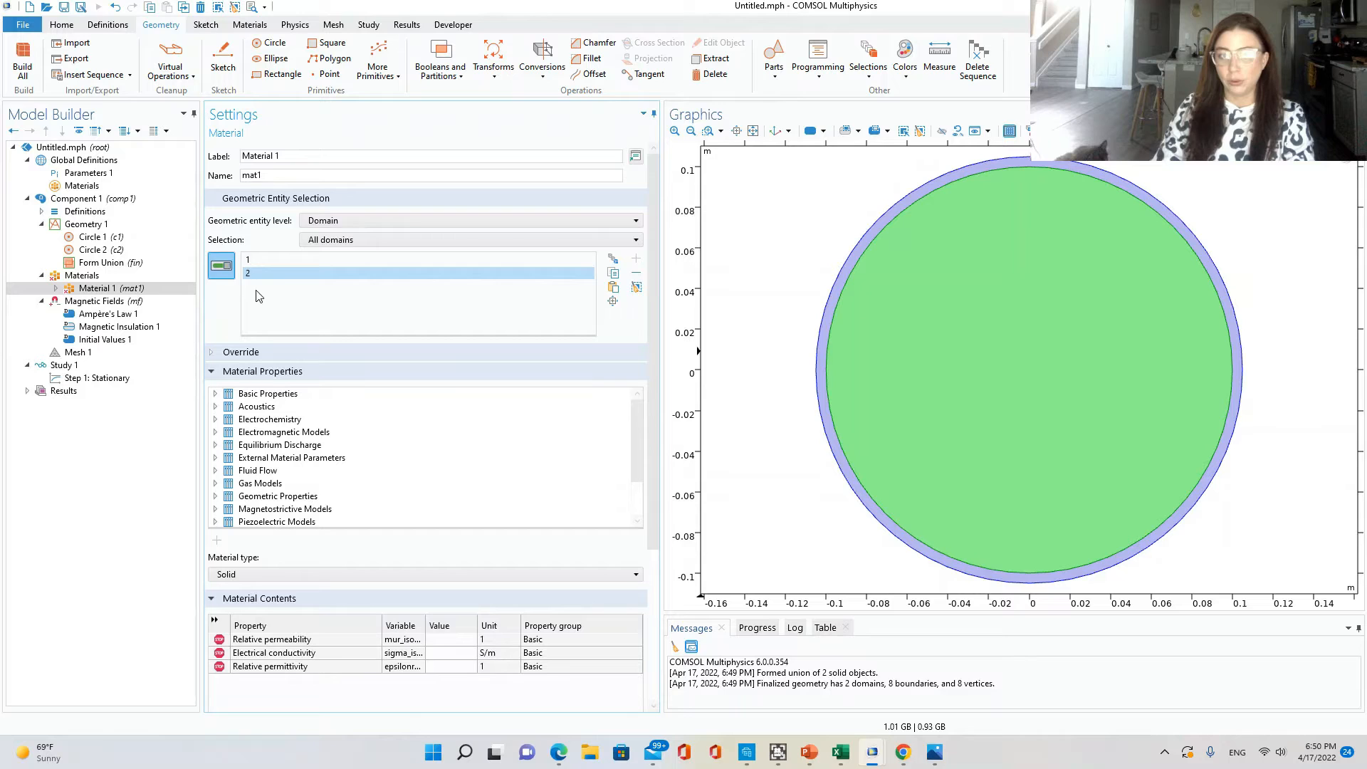
click(636, 276)
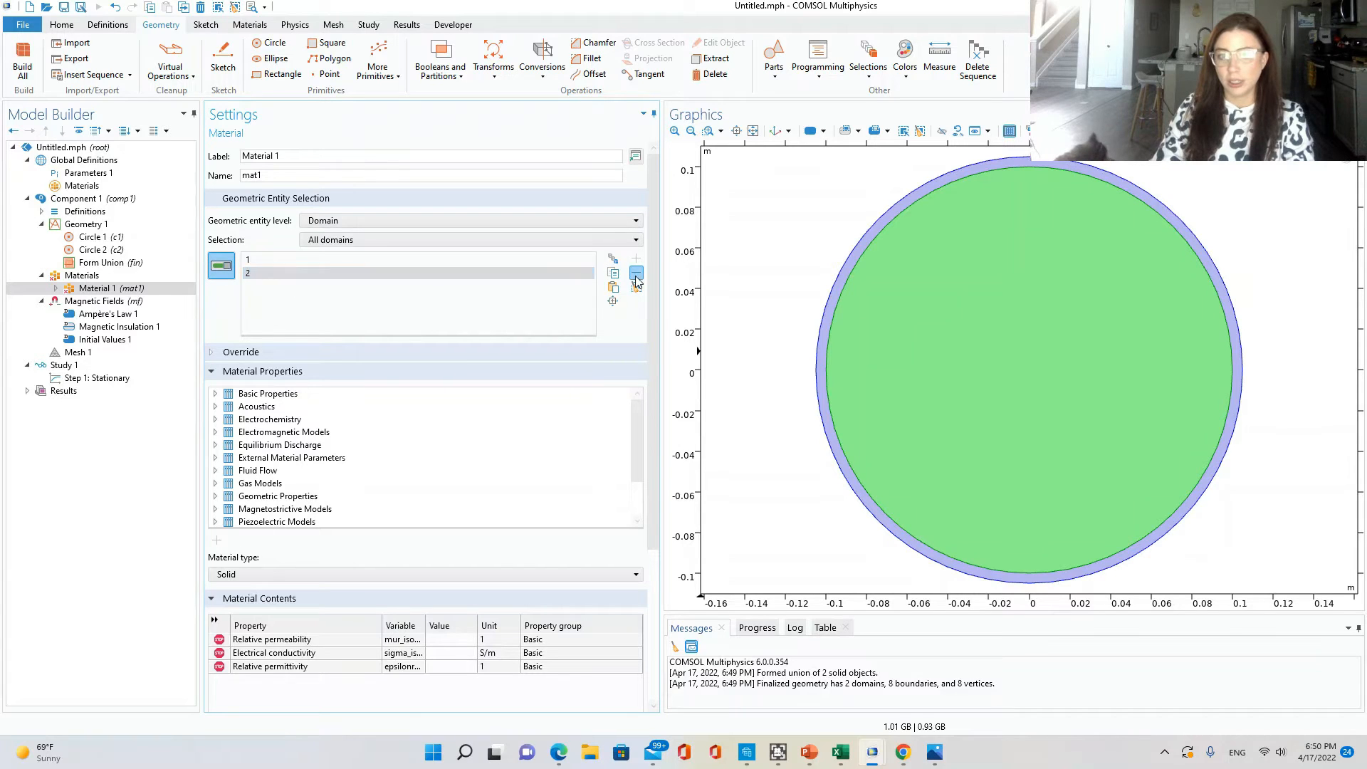
click(251, 261)
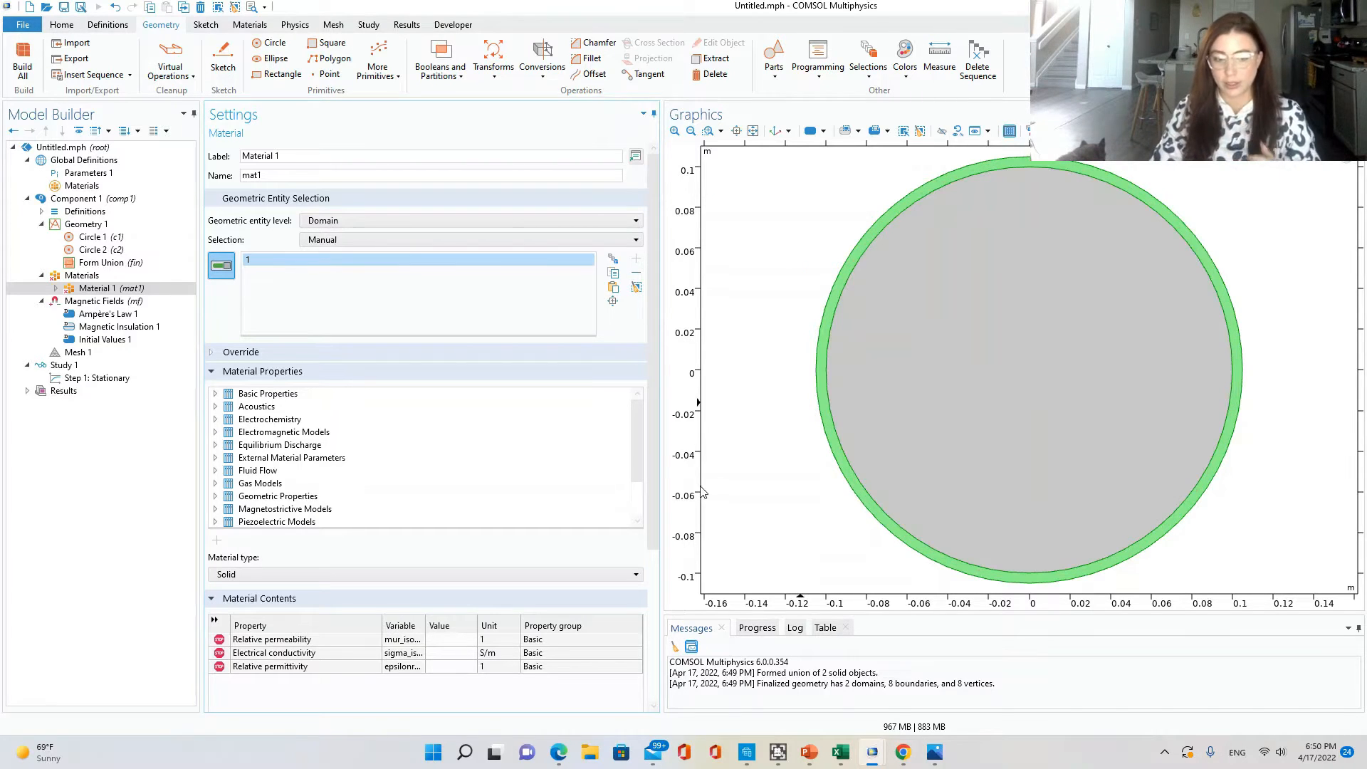
click(274, 627)
click(278, 641)
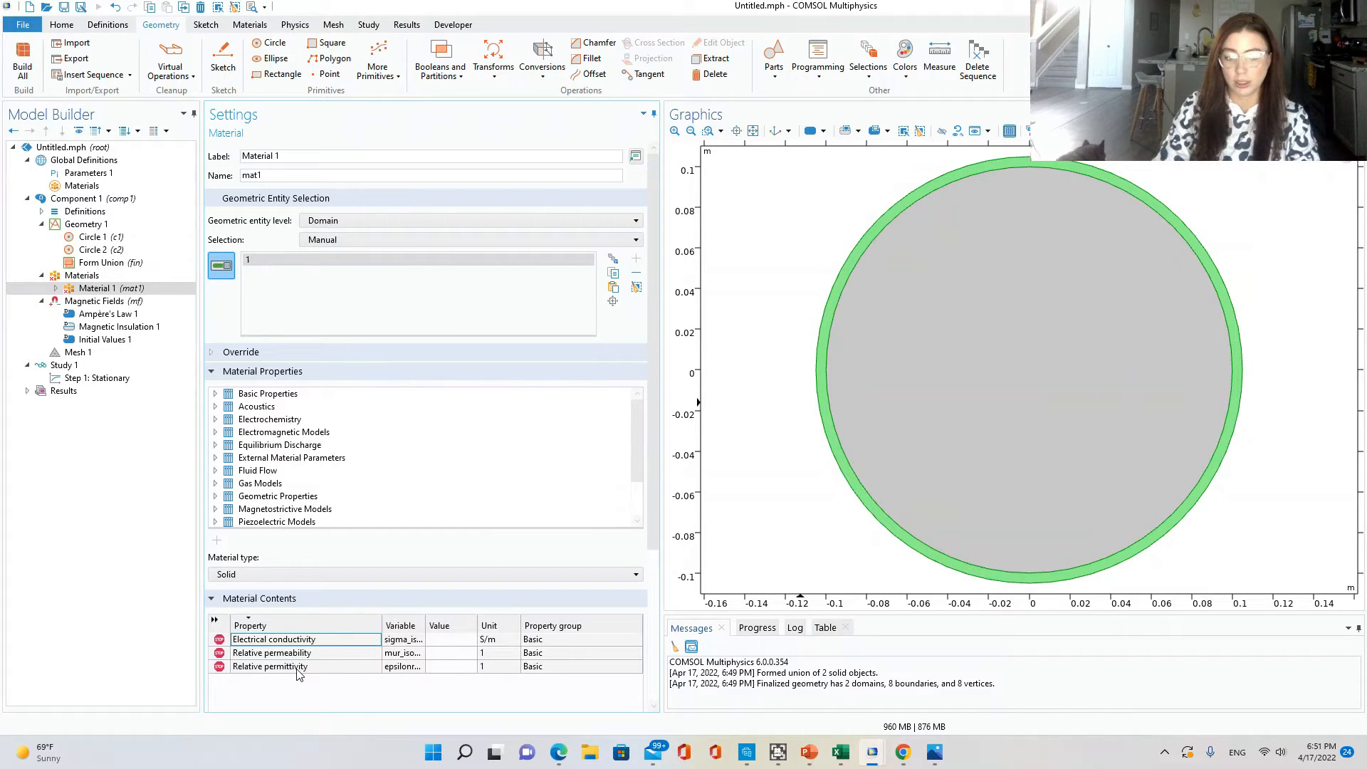
click(307, 653)
right_click(310, 654)
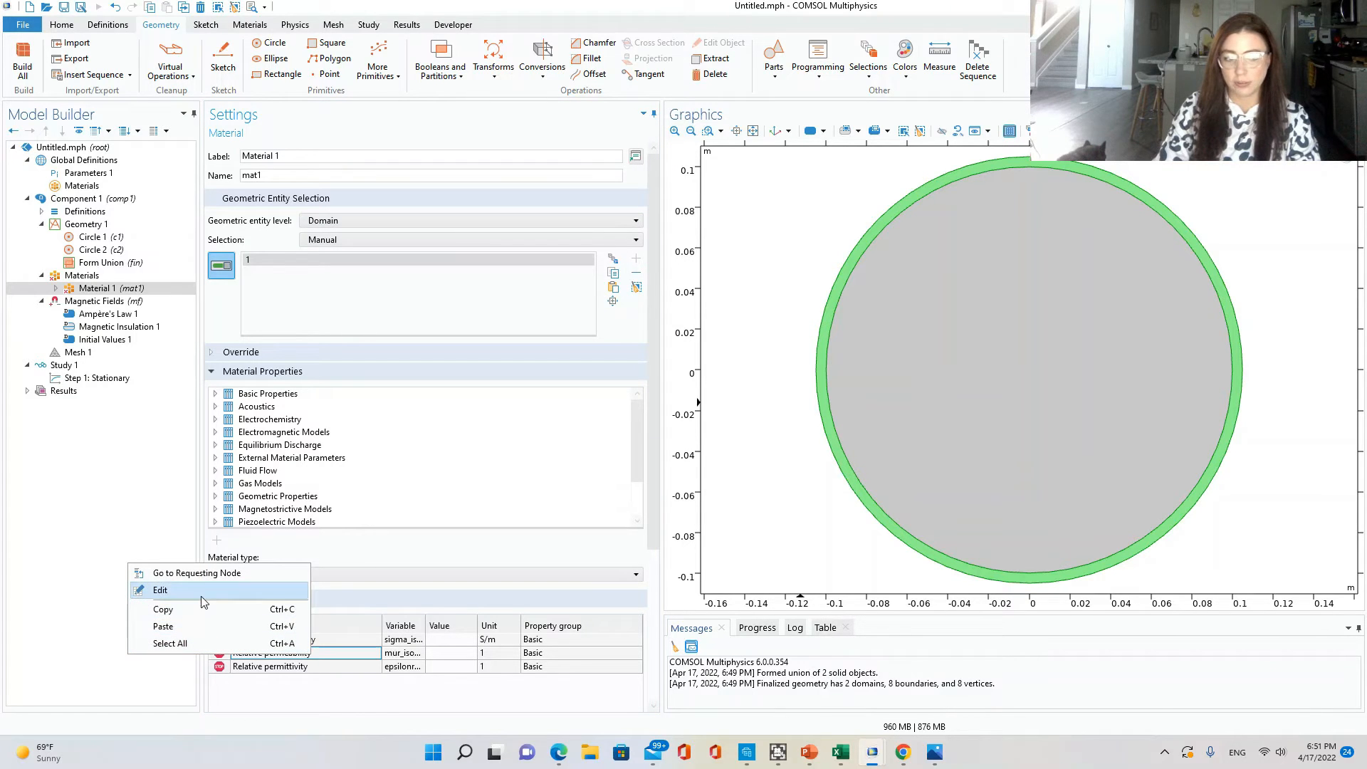
click(340, 564)
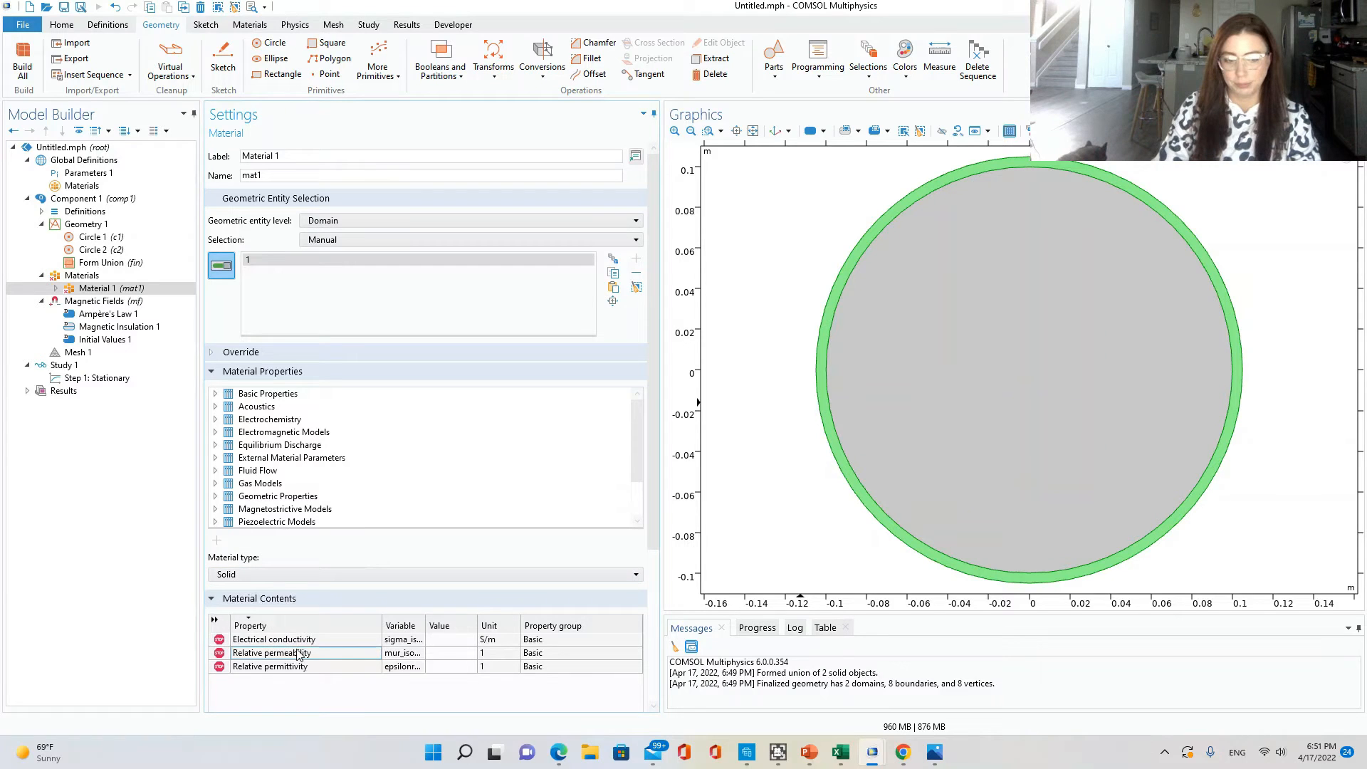
click(451, 641)
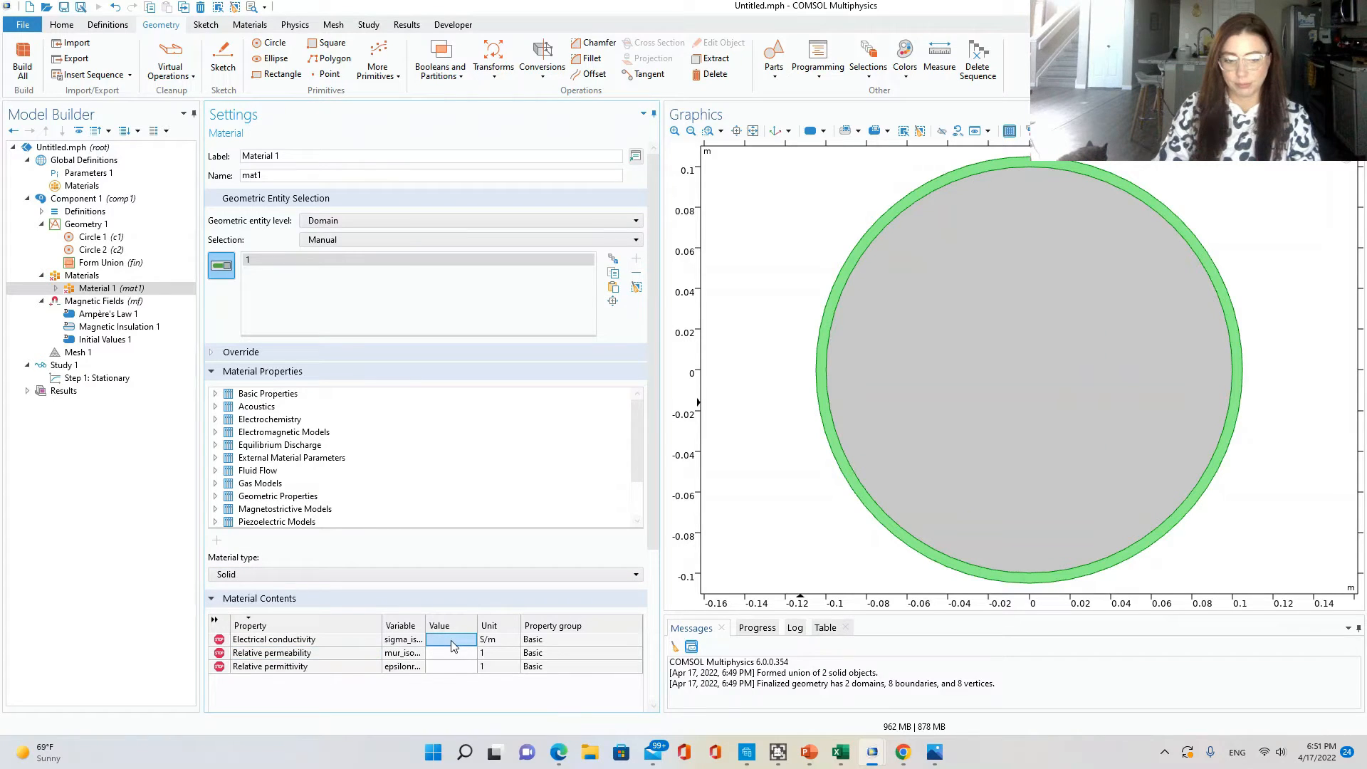
click(288, 652)
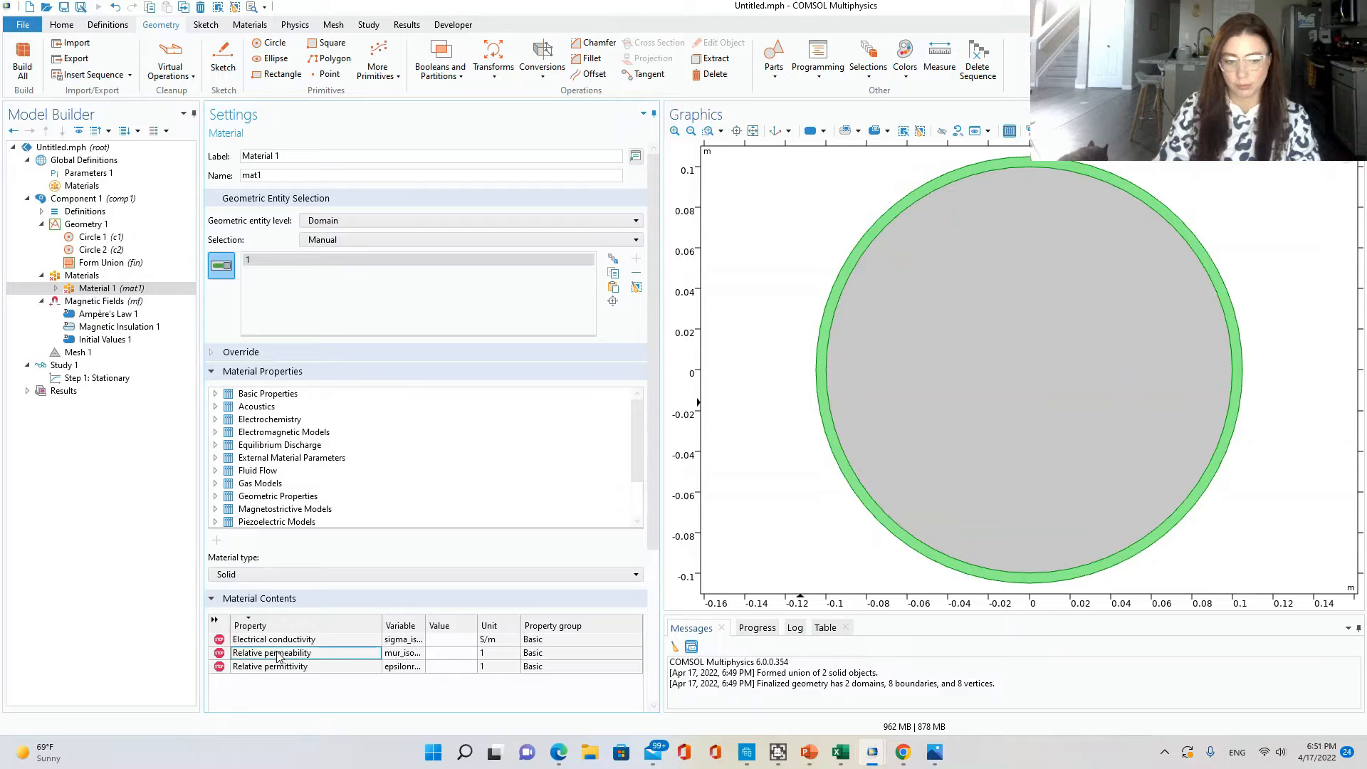
right_click(277, 656)
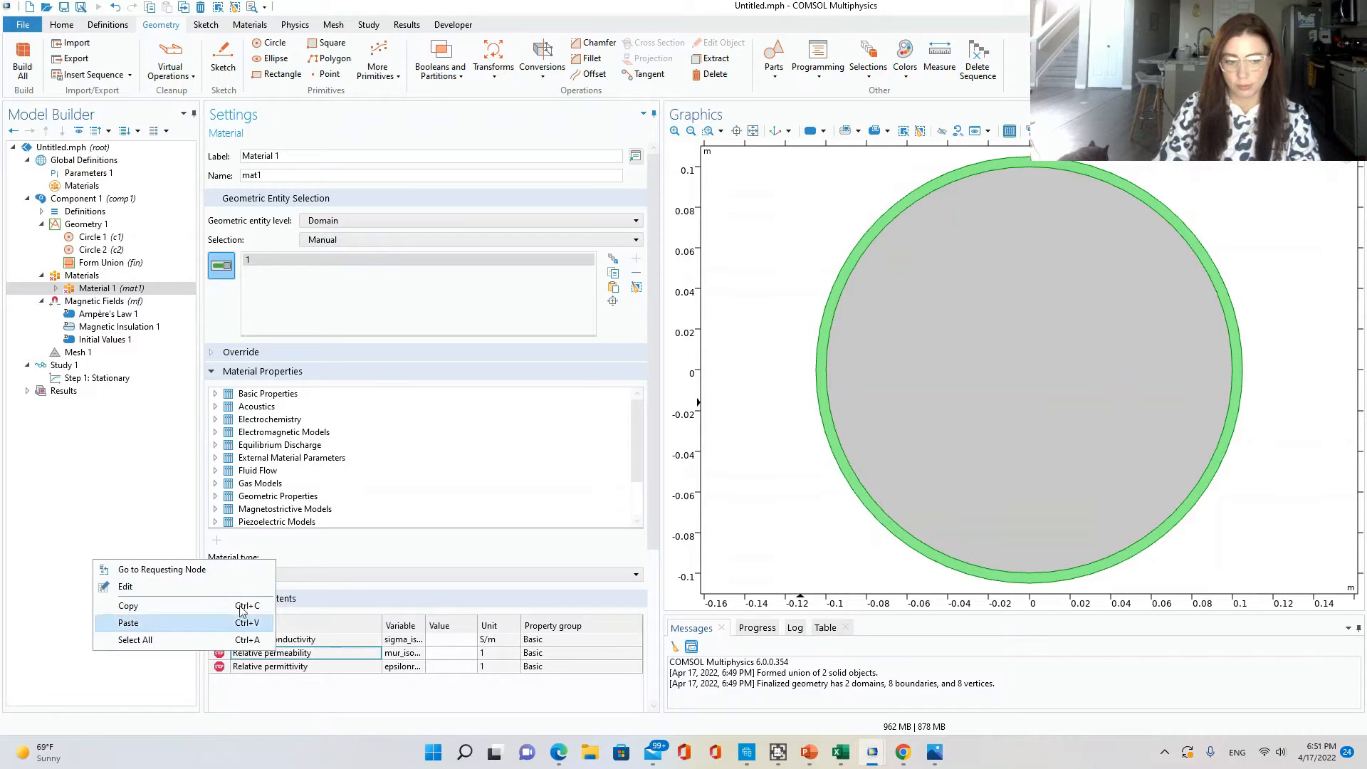
click(228, 587)
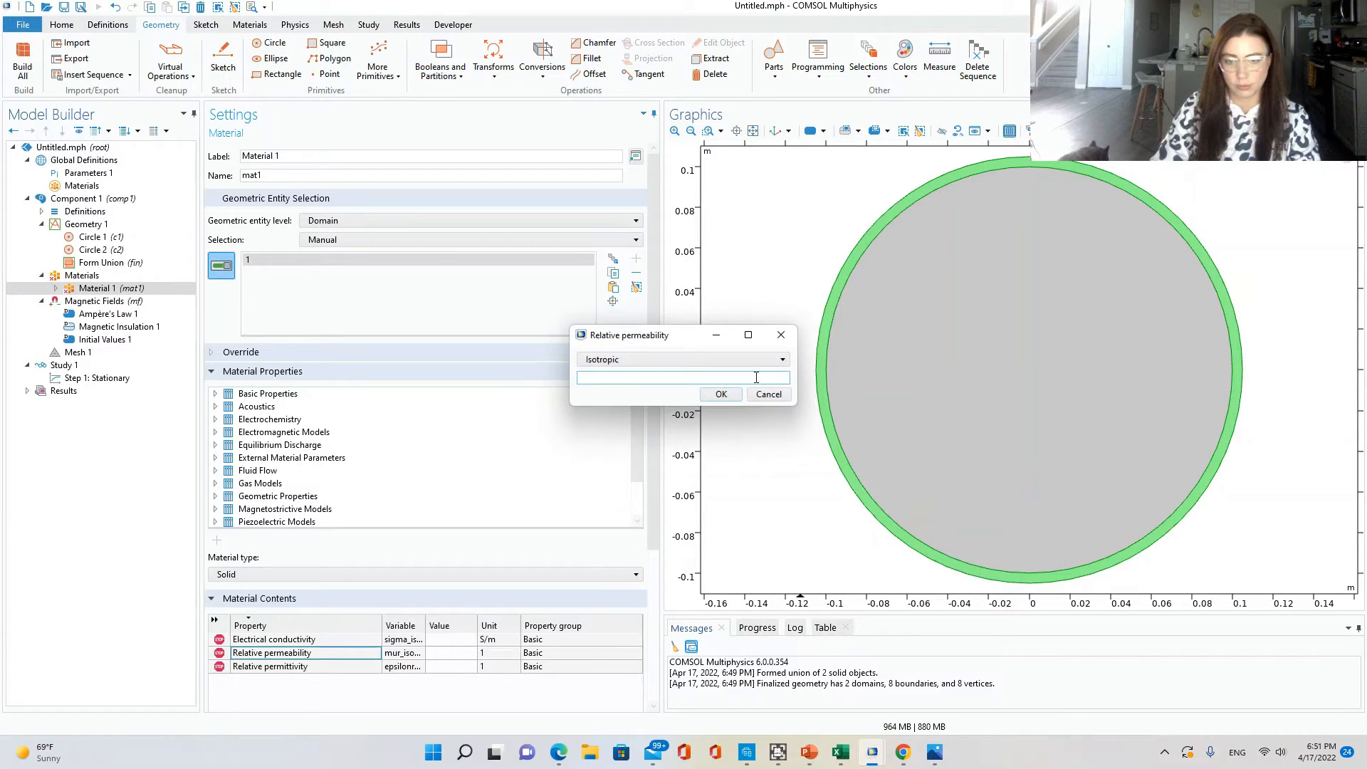
click(781, 335)
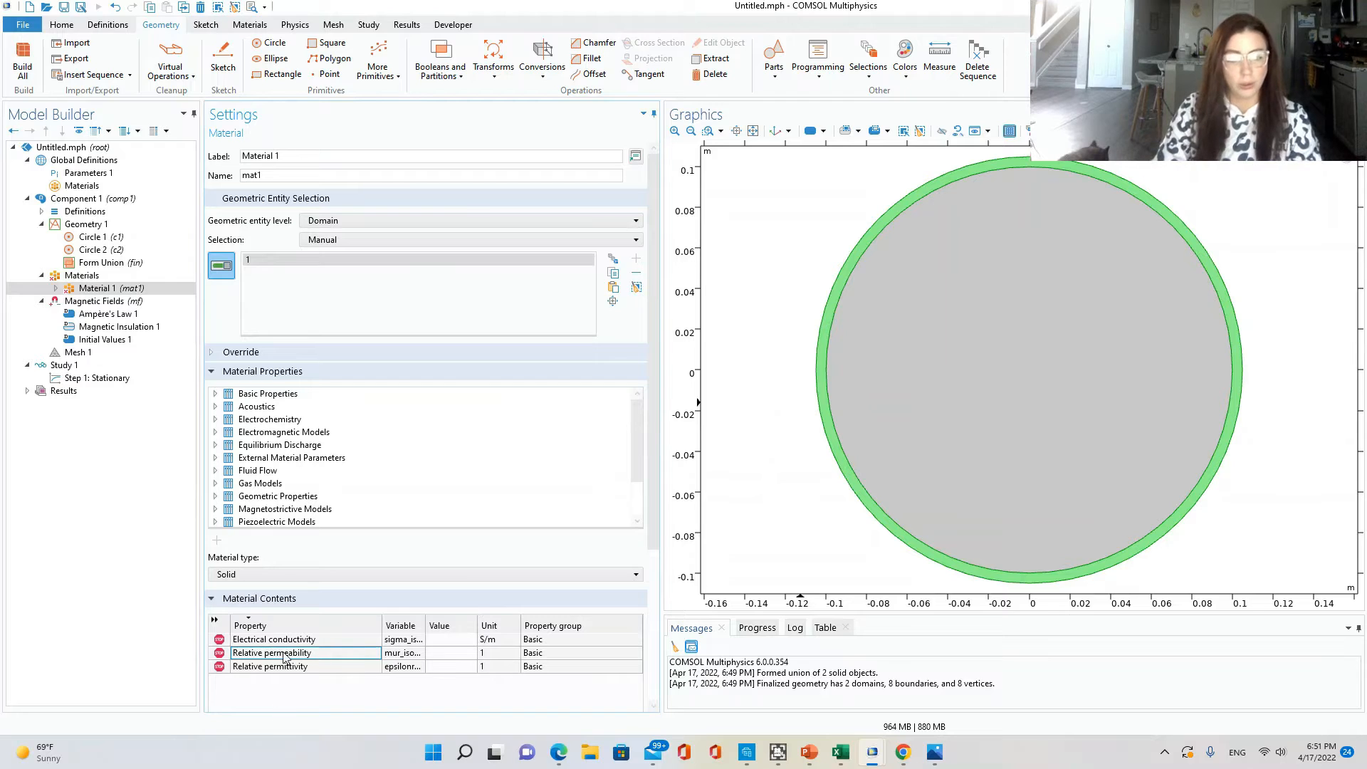
Arrange the reference sketch beside the restored model window, examine its permittivity and conductivity labels, and maximise the model window again.
click(441, 640)
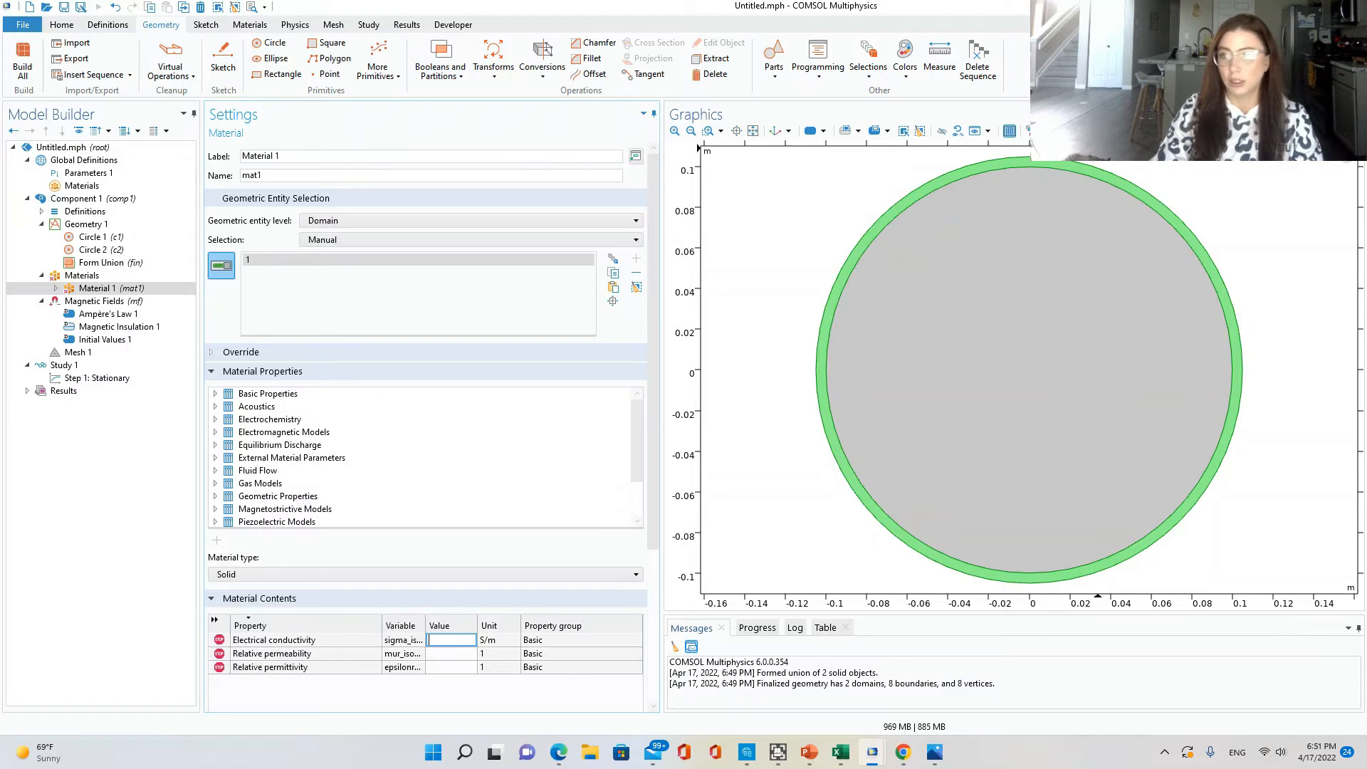
click(1319, 8)
drag(659, 74, 877, 108)
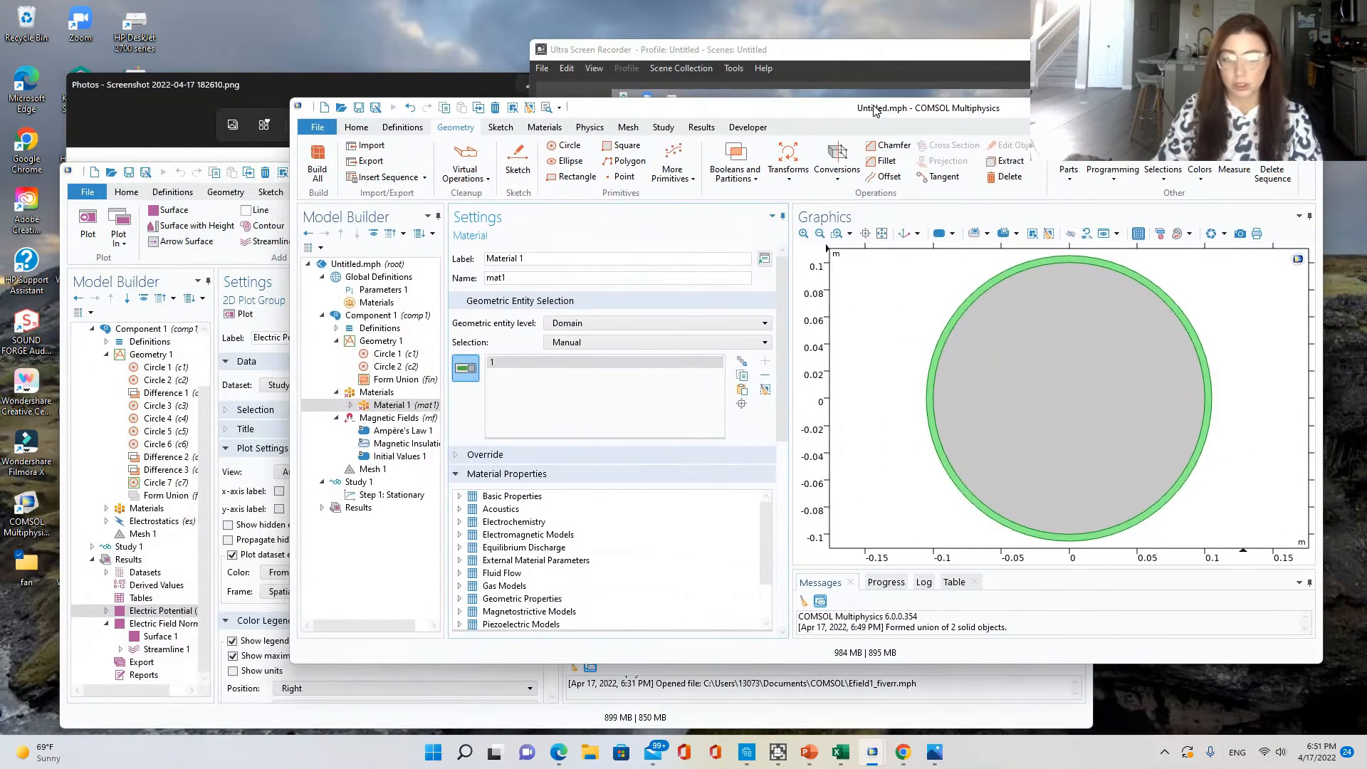
click(202, 158)
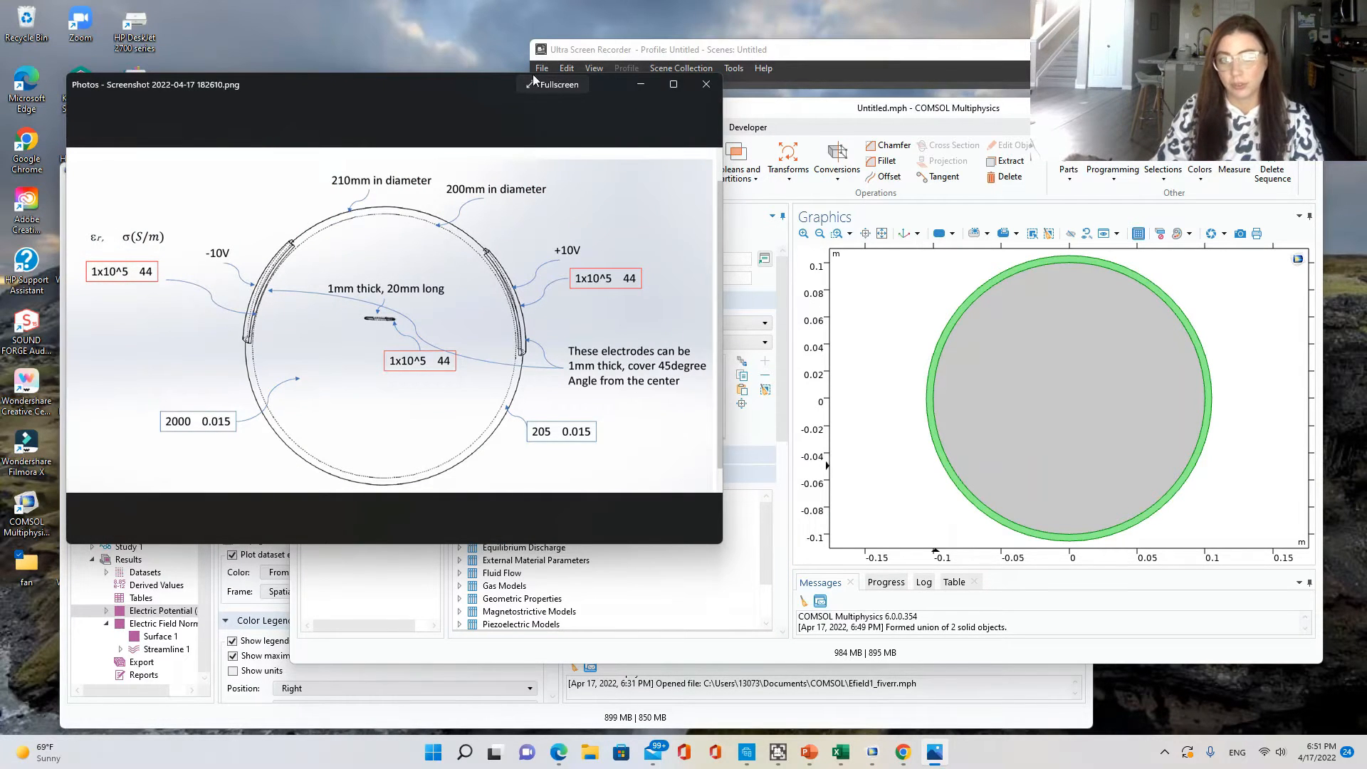
drag(466, 84, 388, 43)
drag(858, 108, 889, 110)
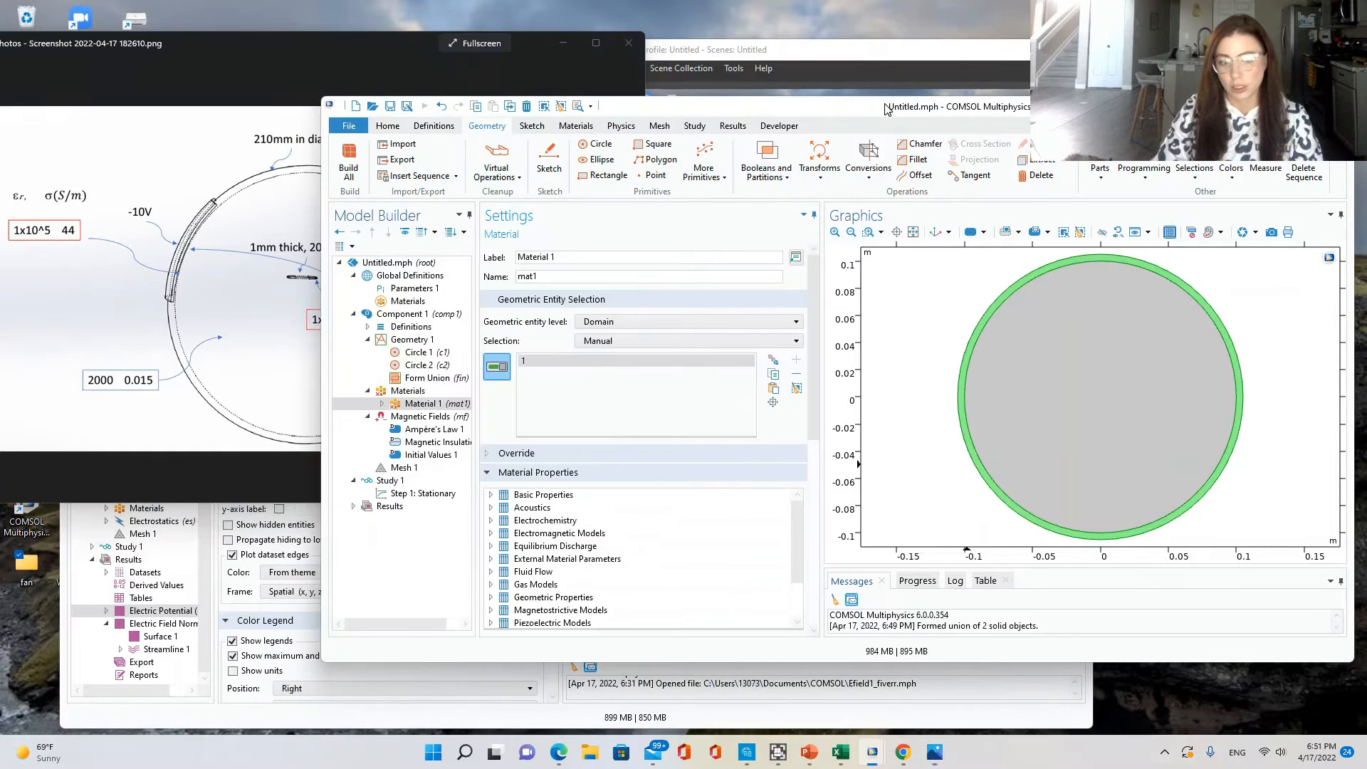
scroll(702, 573, down, 2)
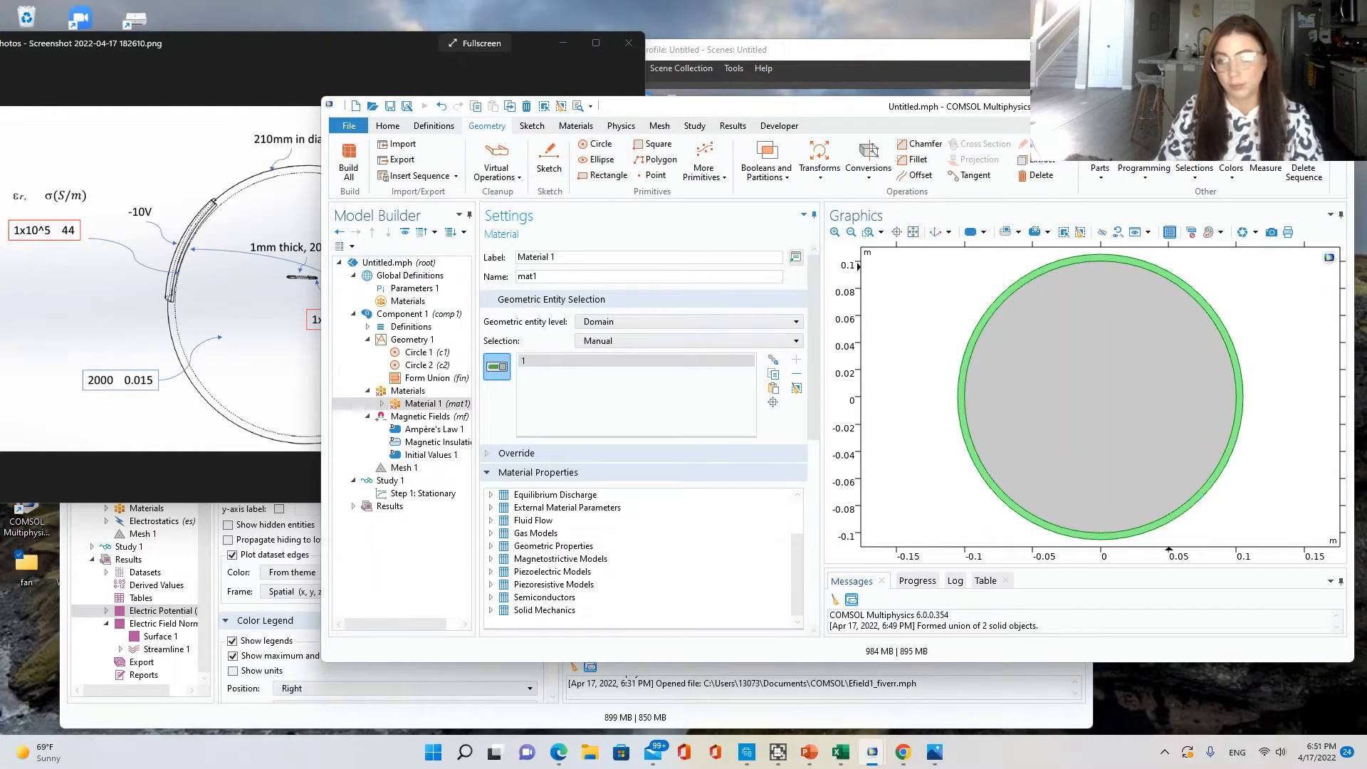
click(1303, 107)
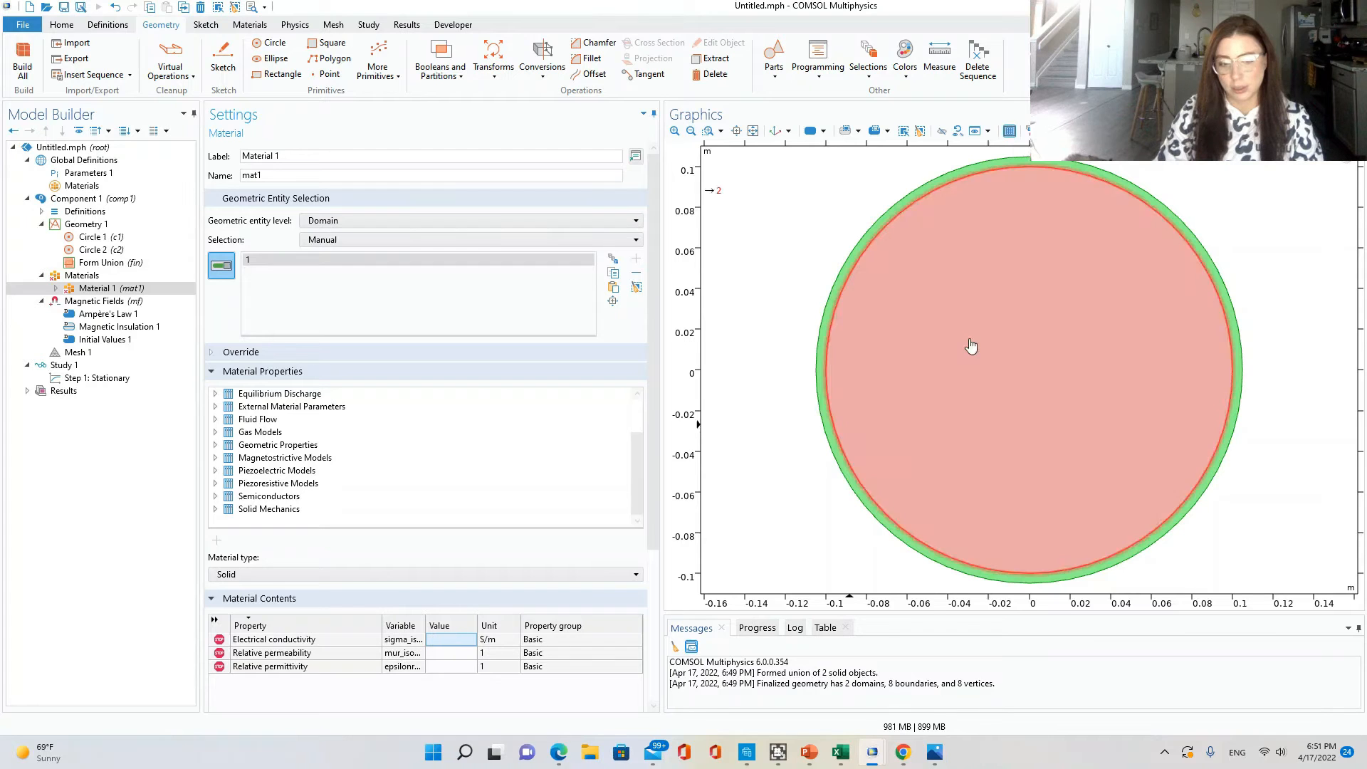
click(1318, 6)
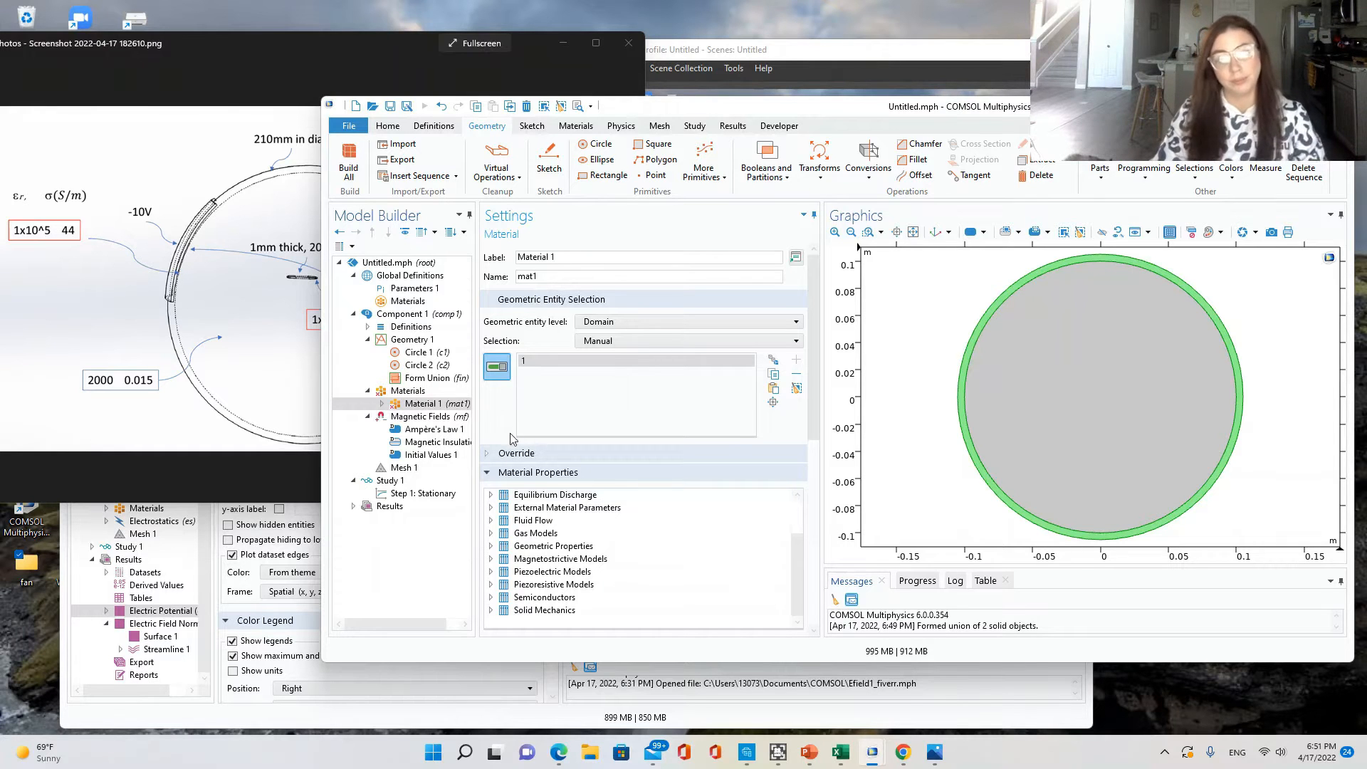
click(1304, 106)
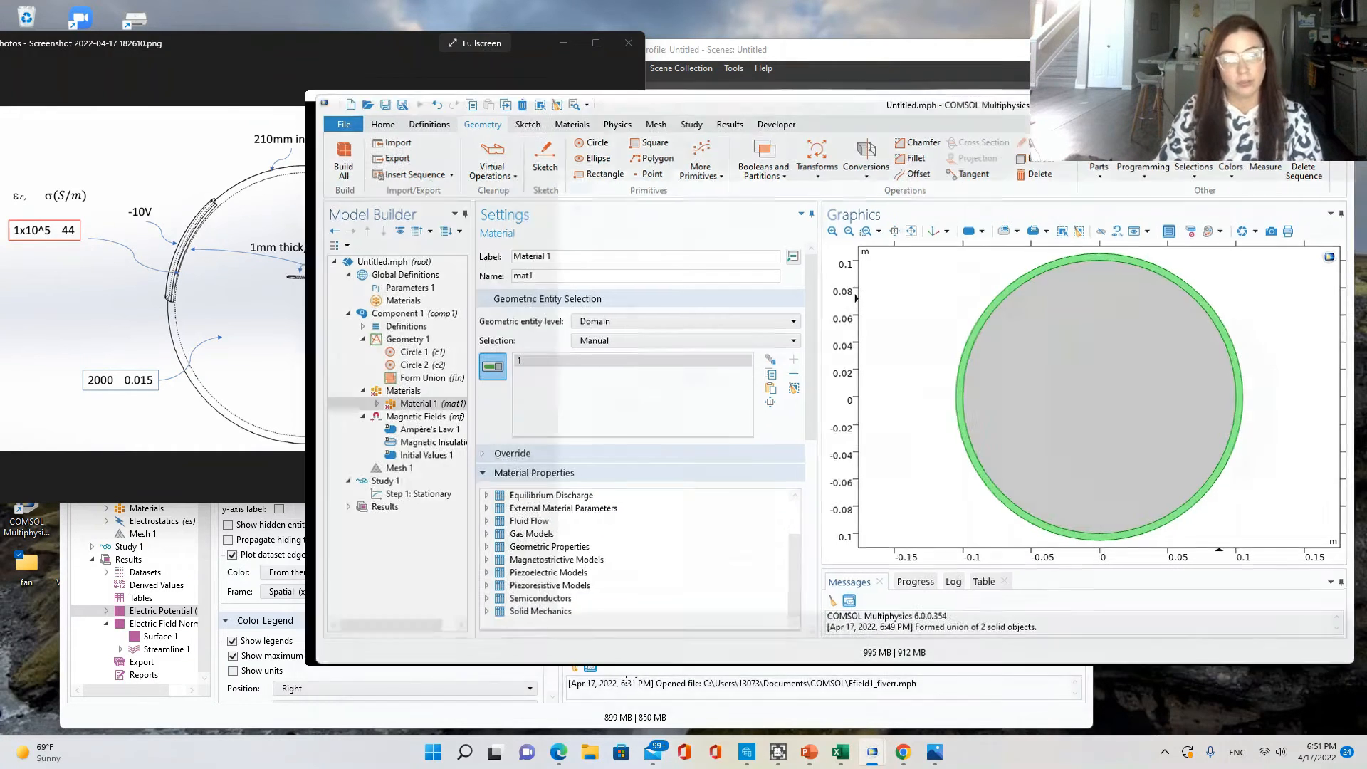
Set the electrical conductivity of the outer ring's material to 44 S/m.
click(456, 641)
click(456, 641)
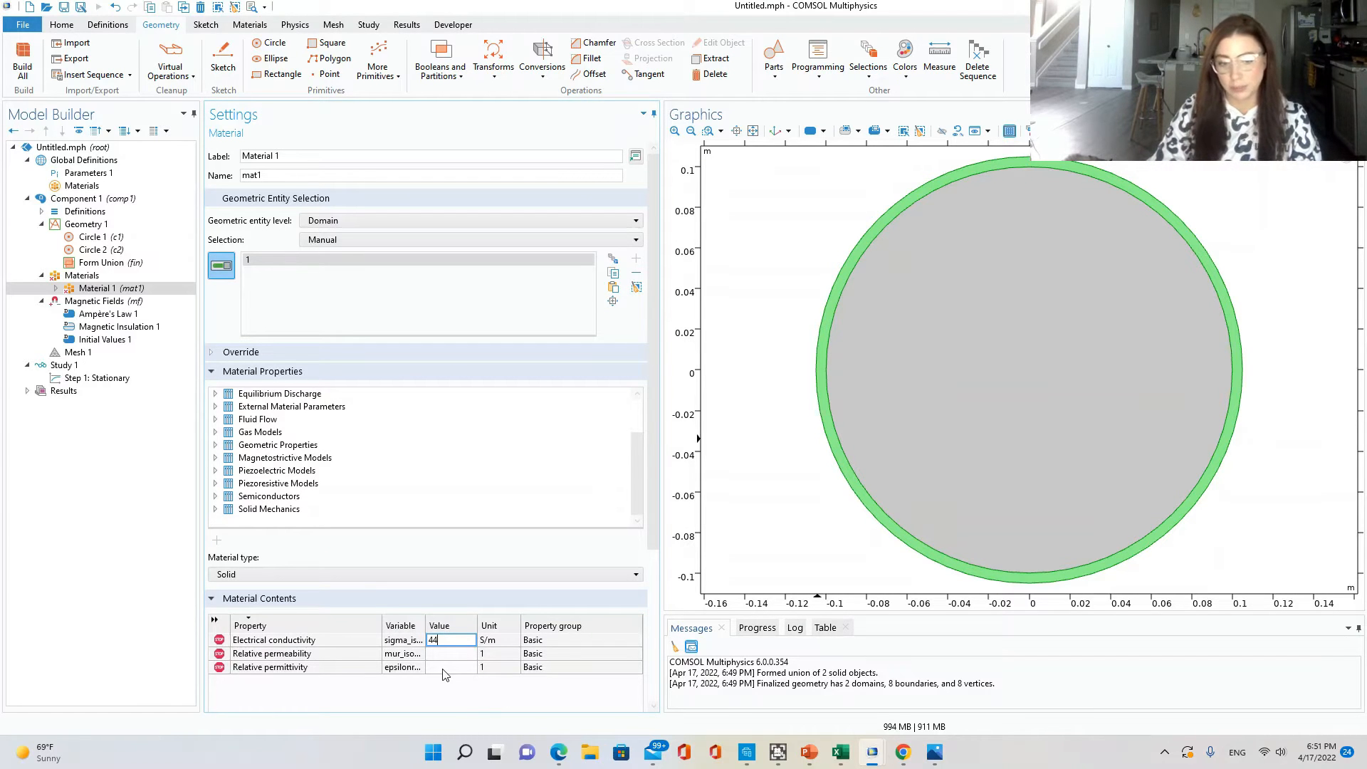
text(44)
click(444, 666)
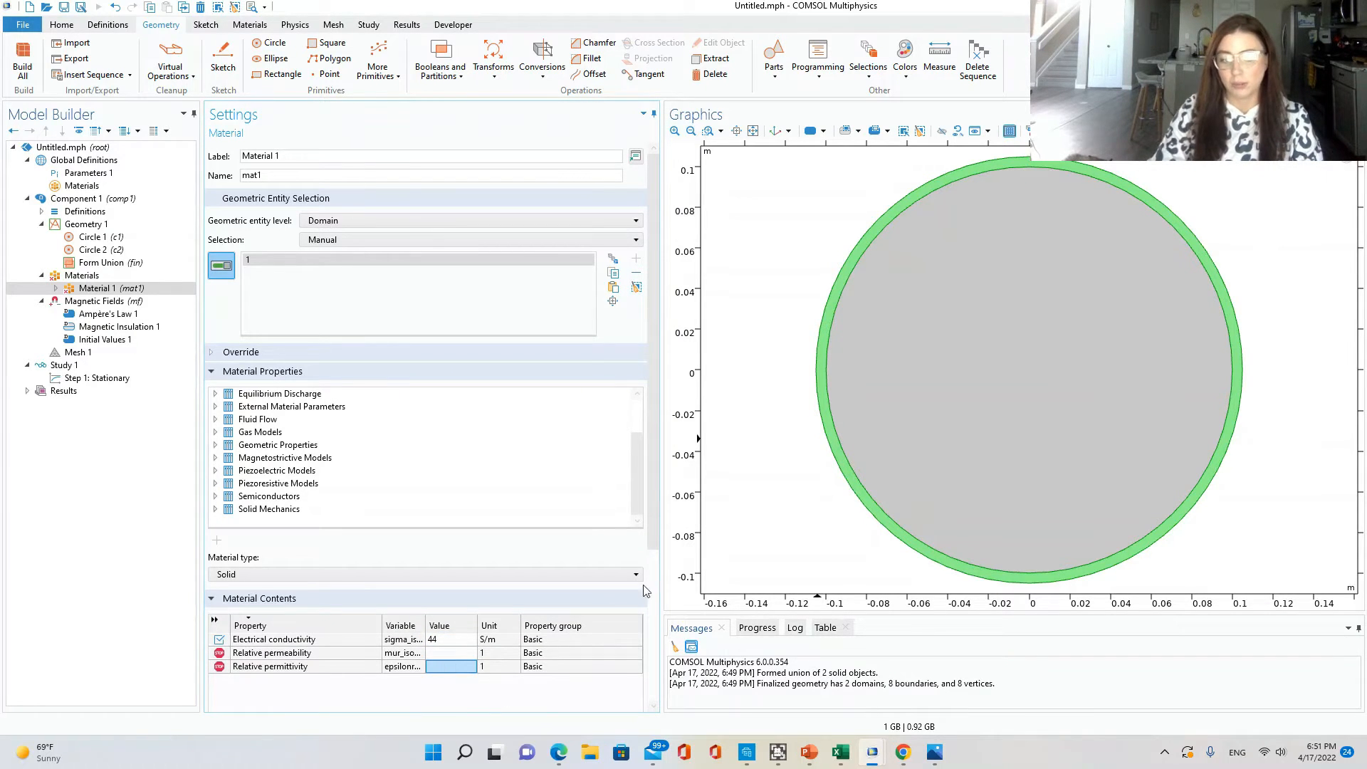
Check the reference sketch's label for the outer ring and set its material's relative permittivity to 1e5.
click(1317, 7)
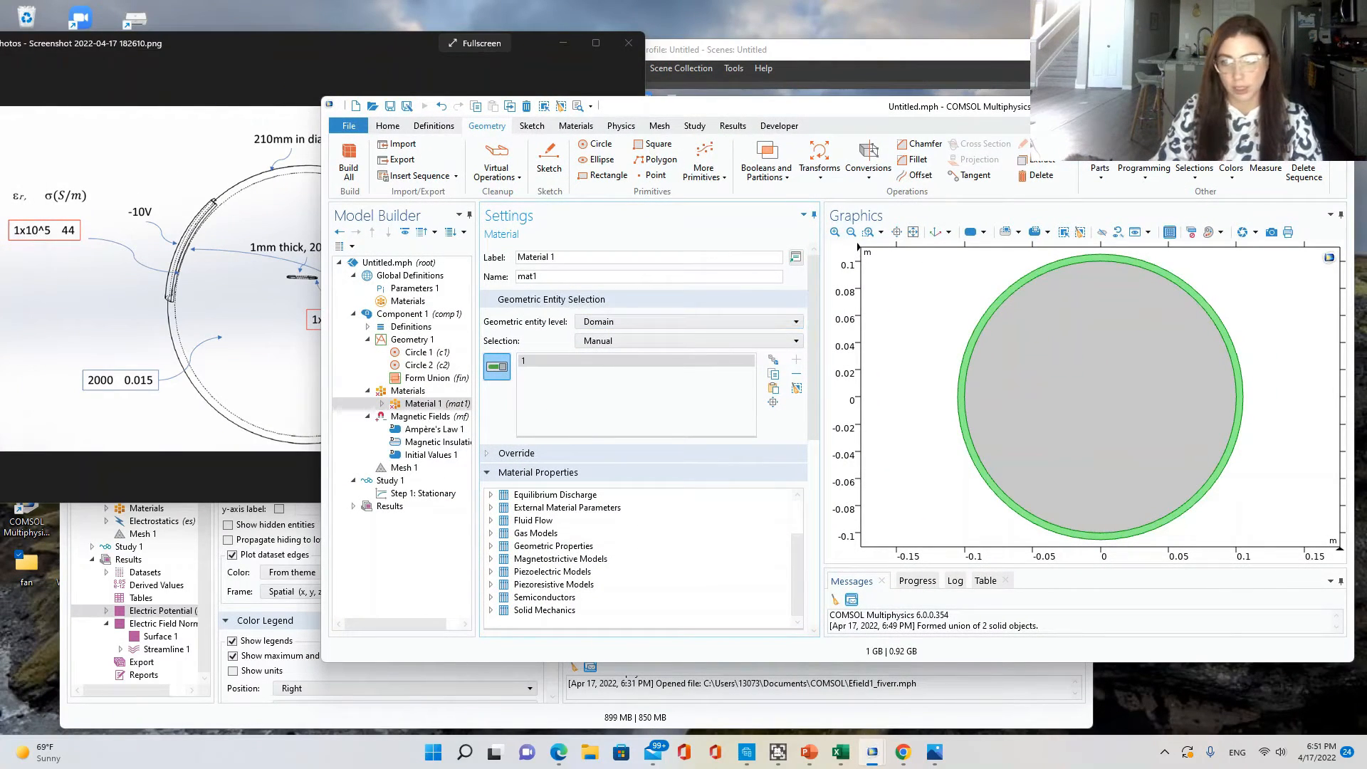
click(1304, 106)
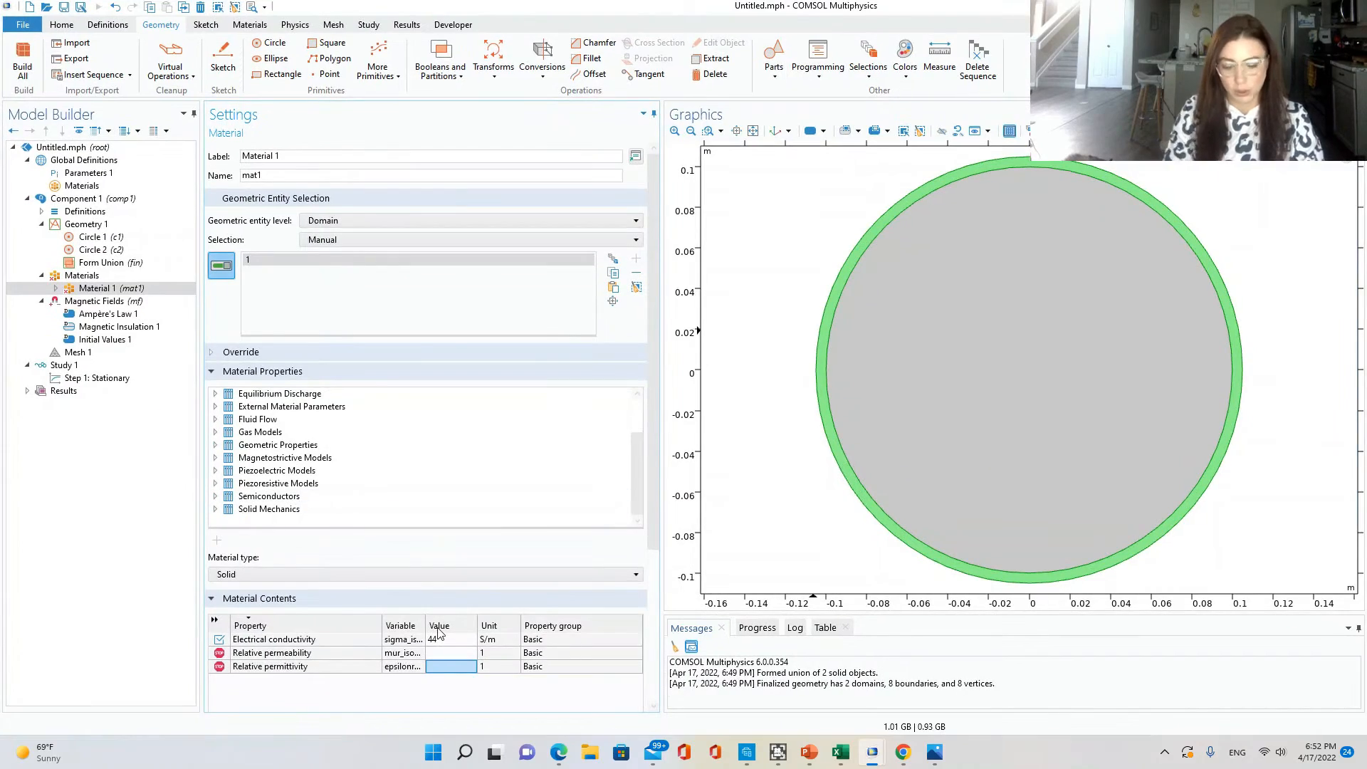
text(1e5)
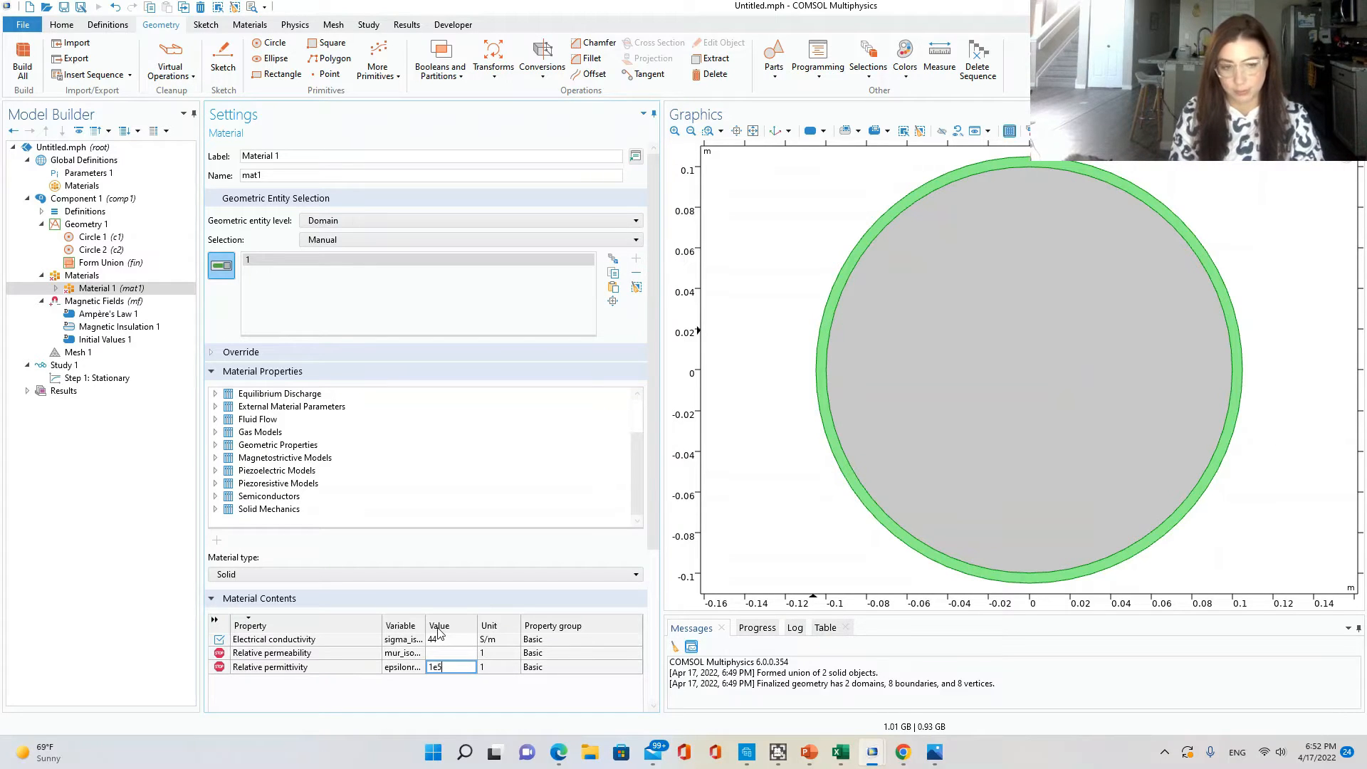
key(Return)
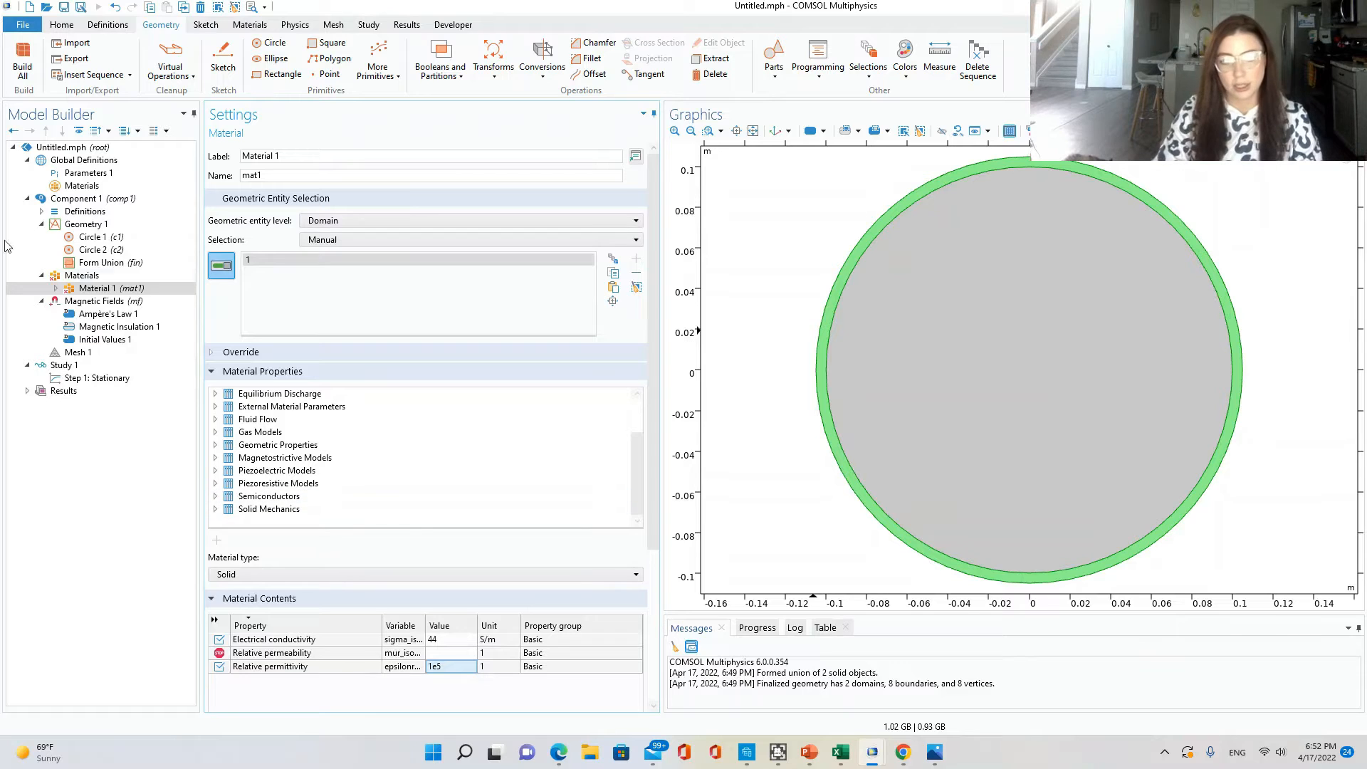
Add a second blank material to the component's Materials node and assign it to domain 2, the inner disk.
click(57, 289)
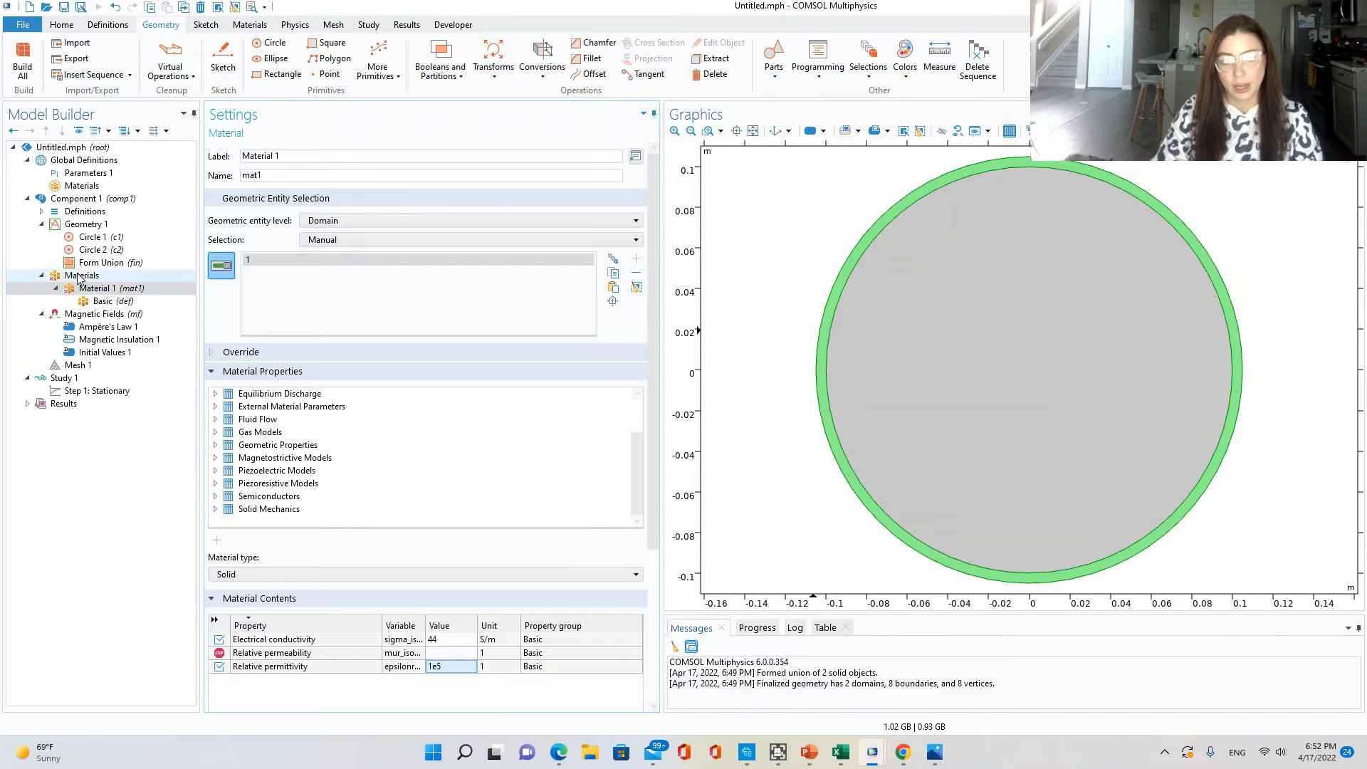
right_click(80, 278)
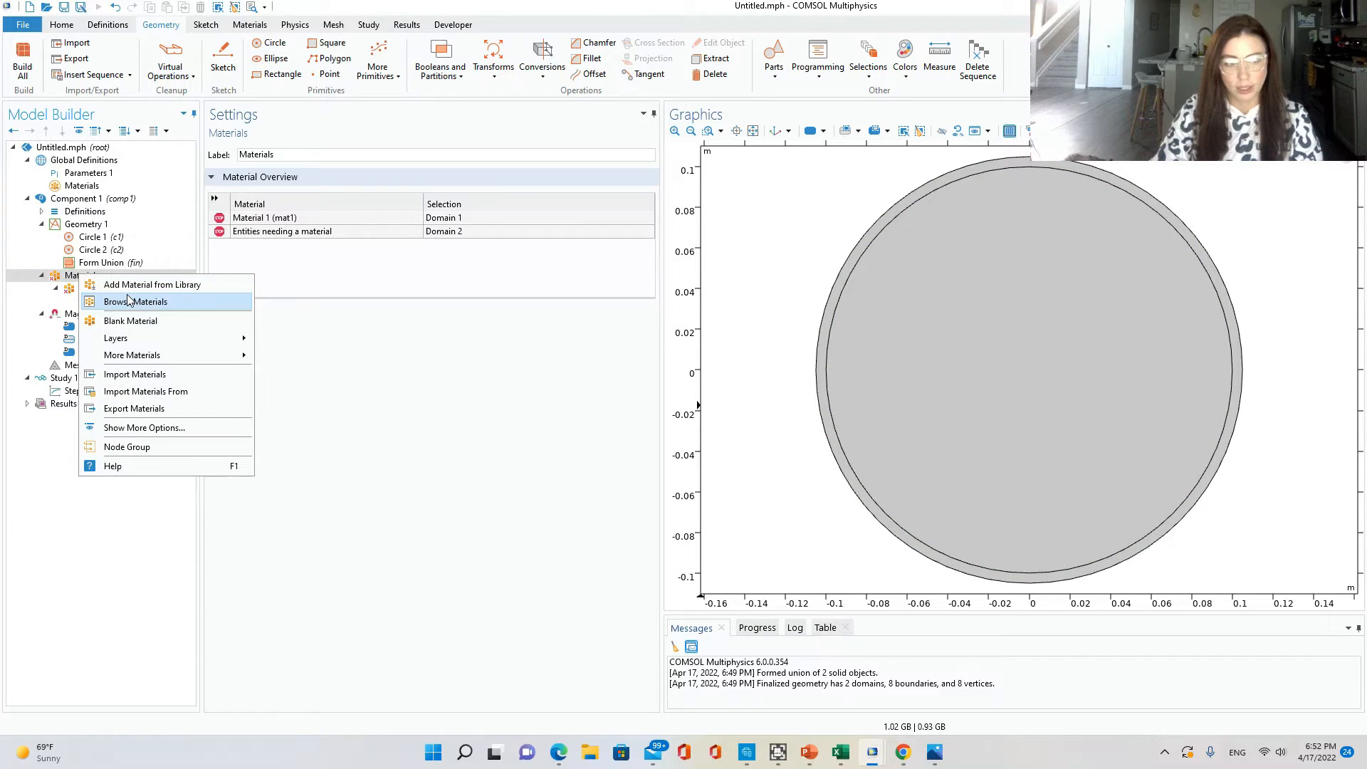
click(131, 320)
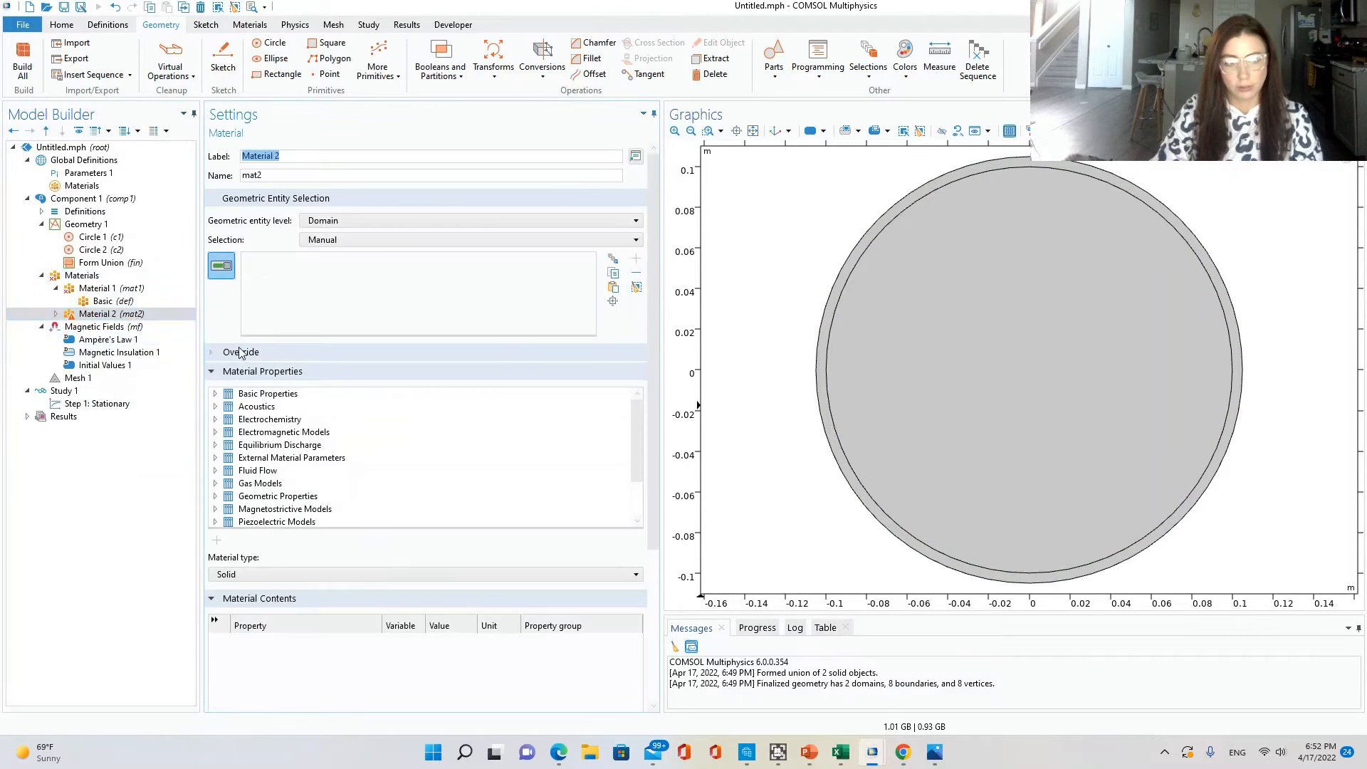
click(976, 322)
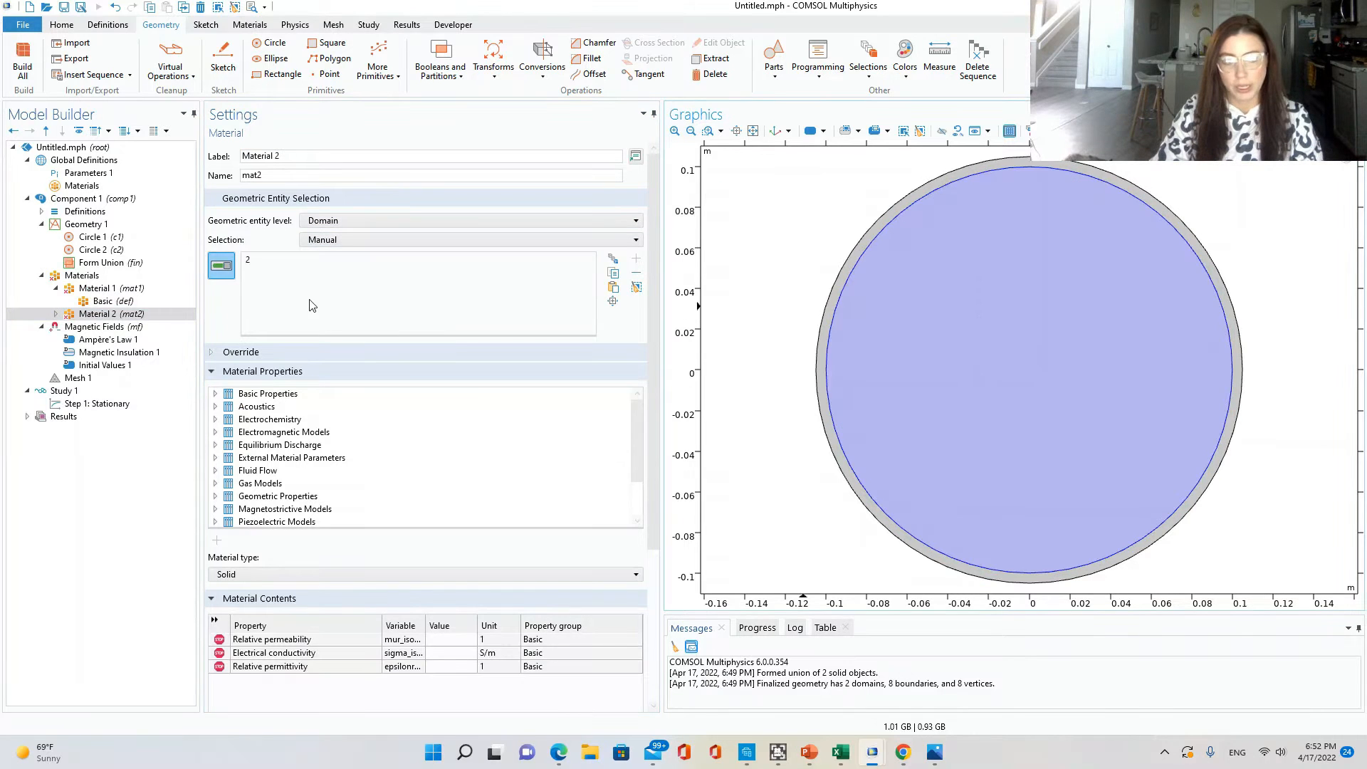
Set the inner disk material's electrical conductivity to 2000 S/m and its relative permittivity to 0.015.
click(451, 641)
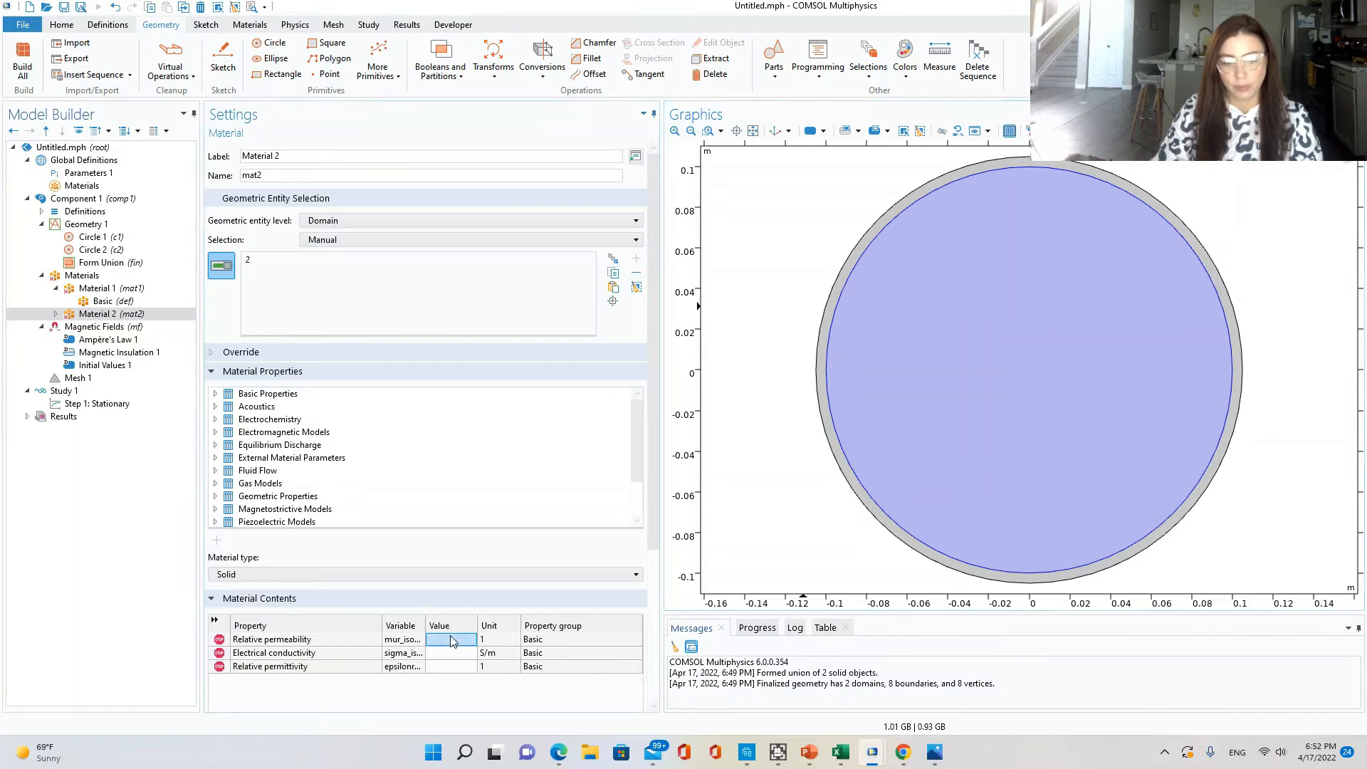
click(1318, 7)
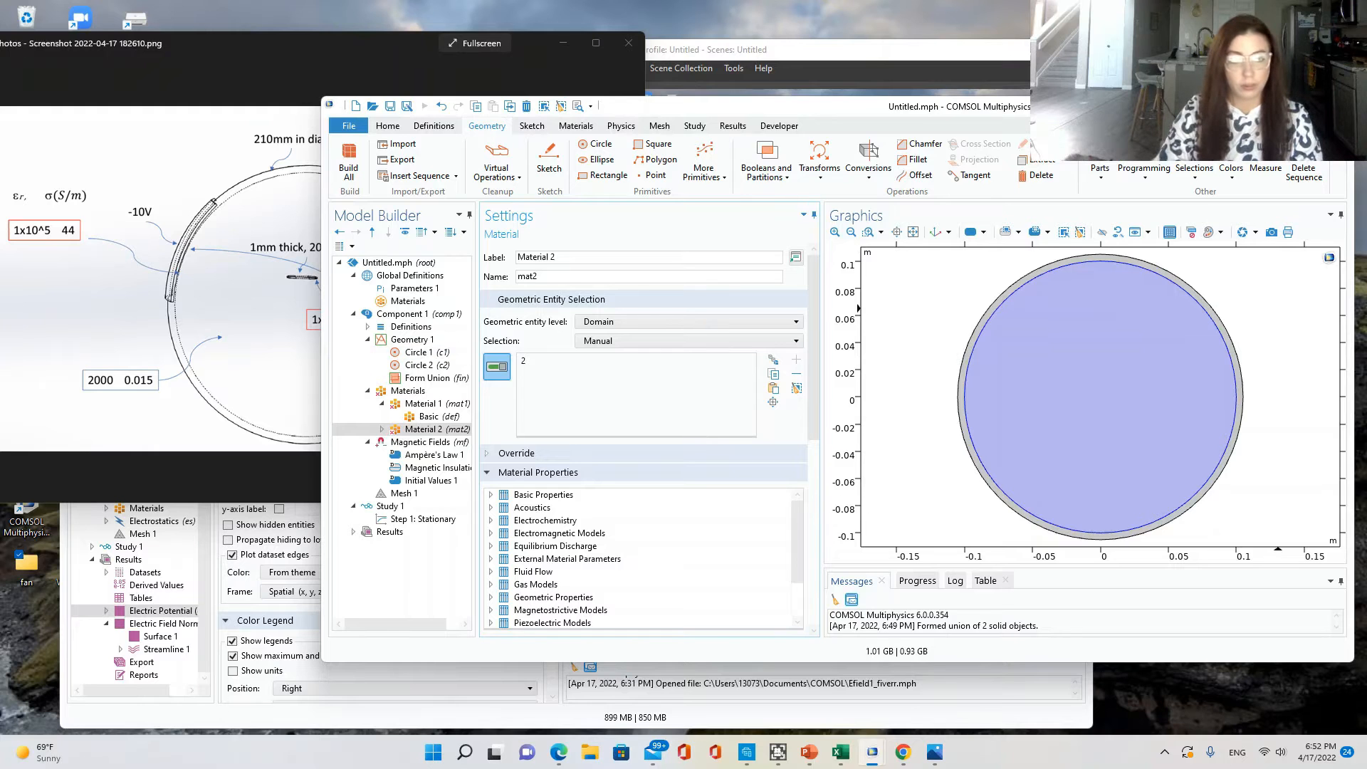
click(1303, 106)
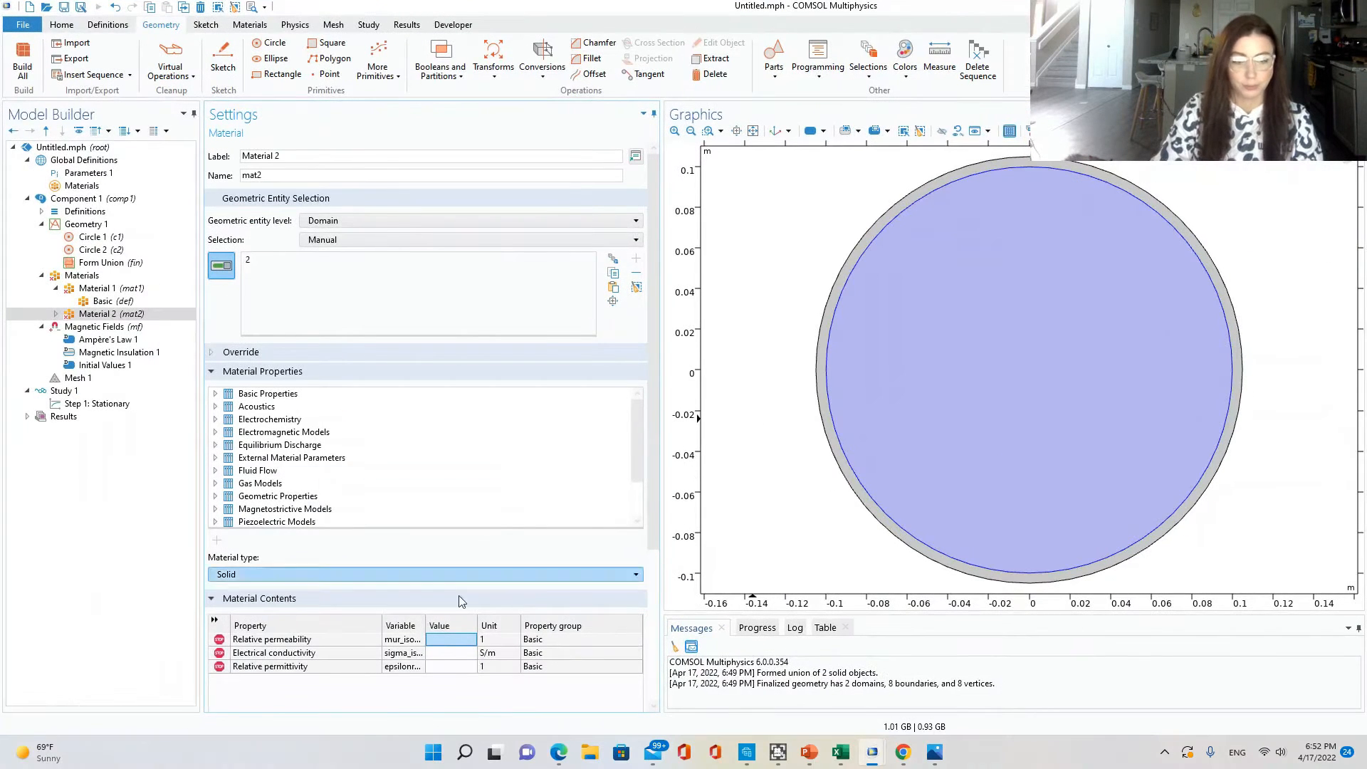
click(458, 654)
text(2000)
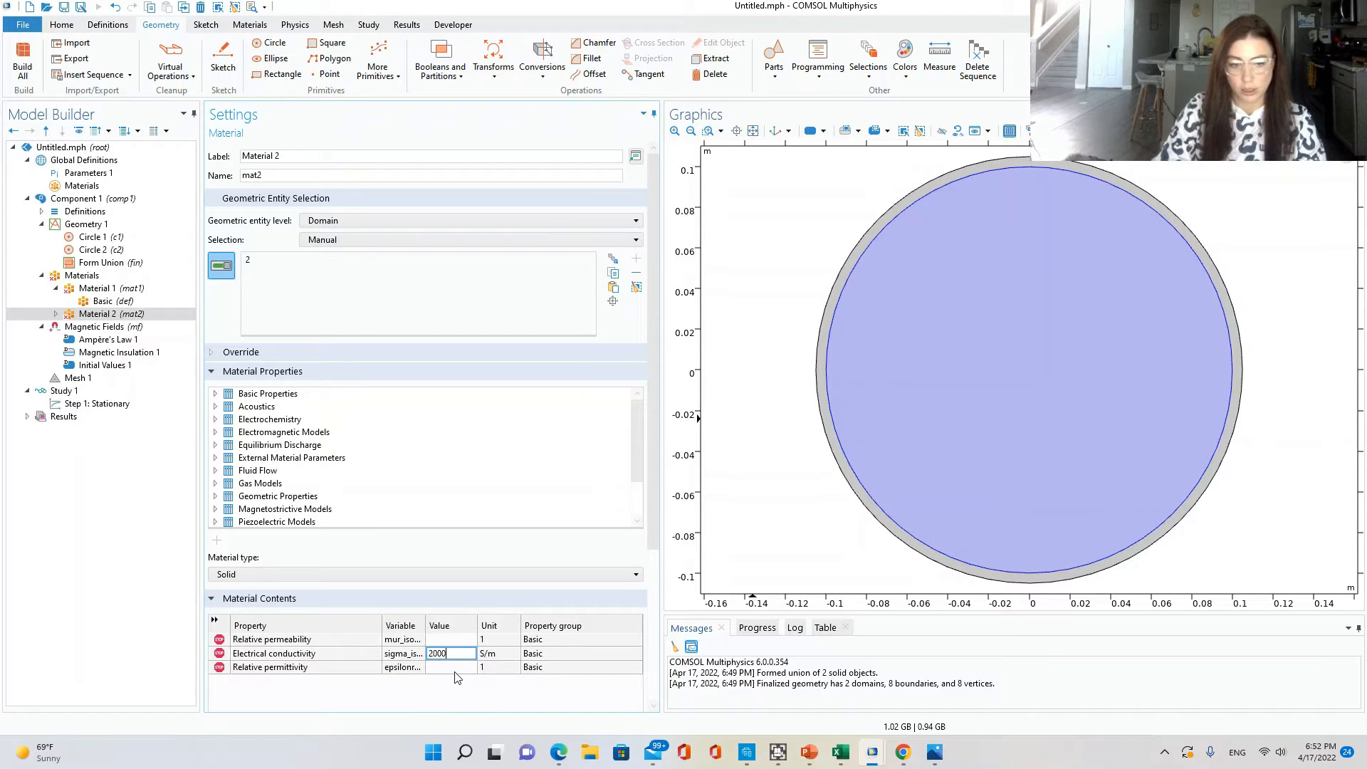
click(456, 668)
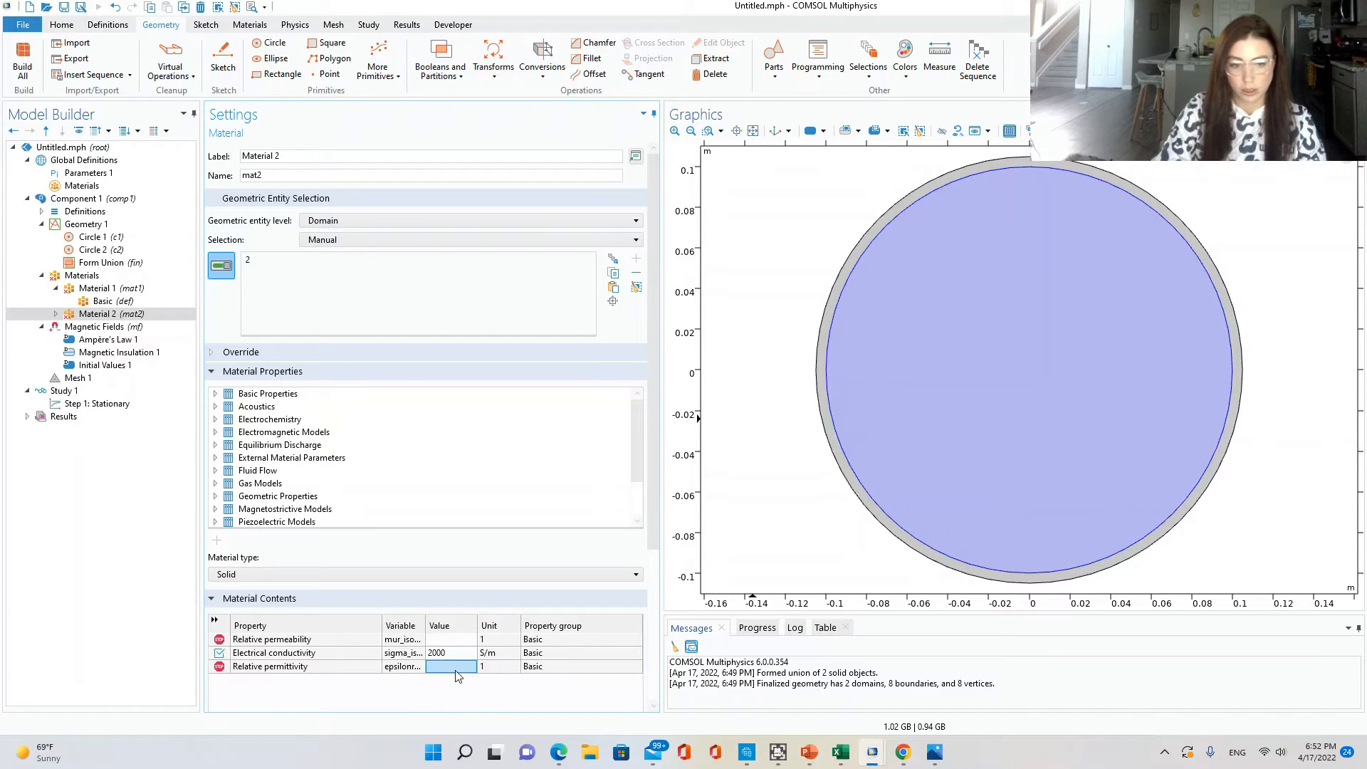
text(0.015)
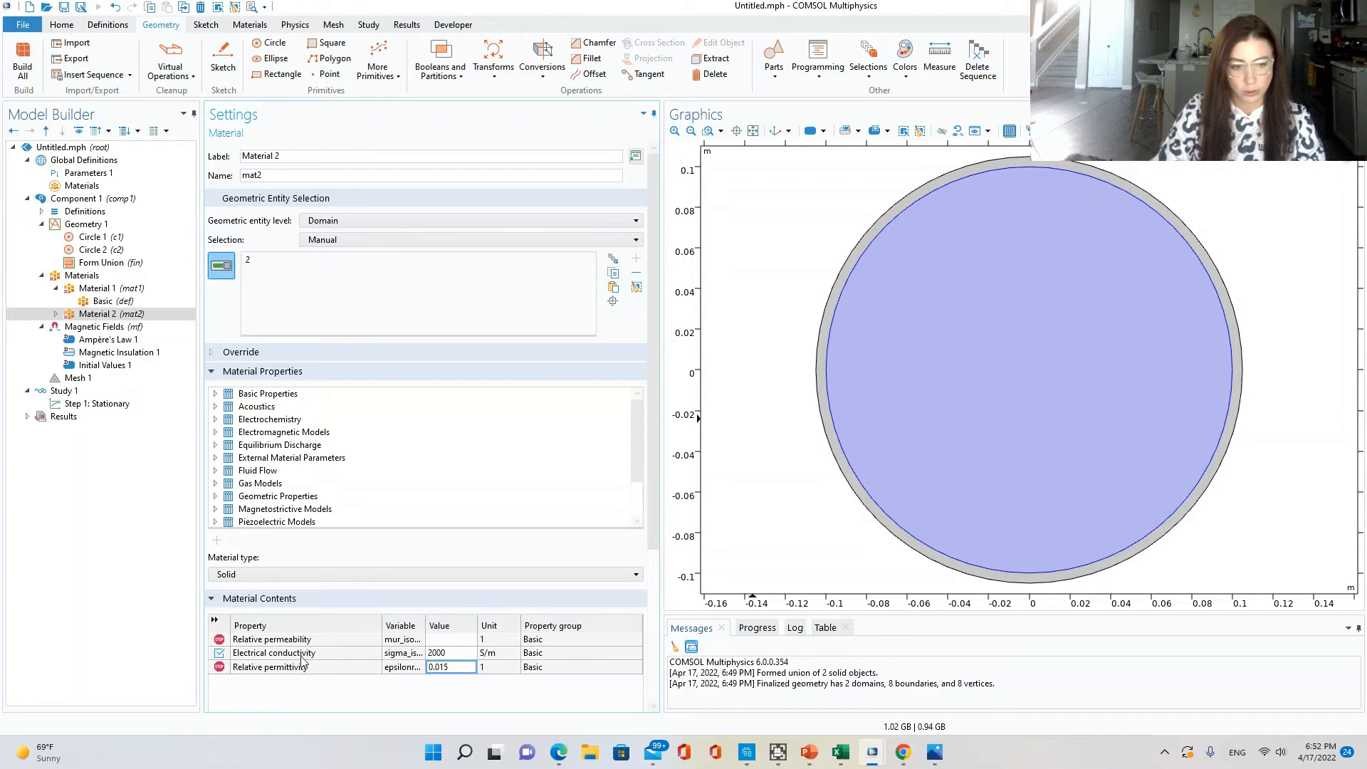
key(Return)
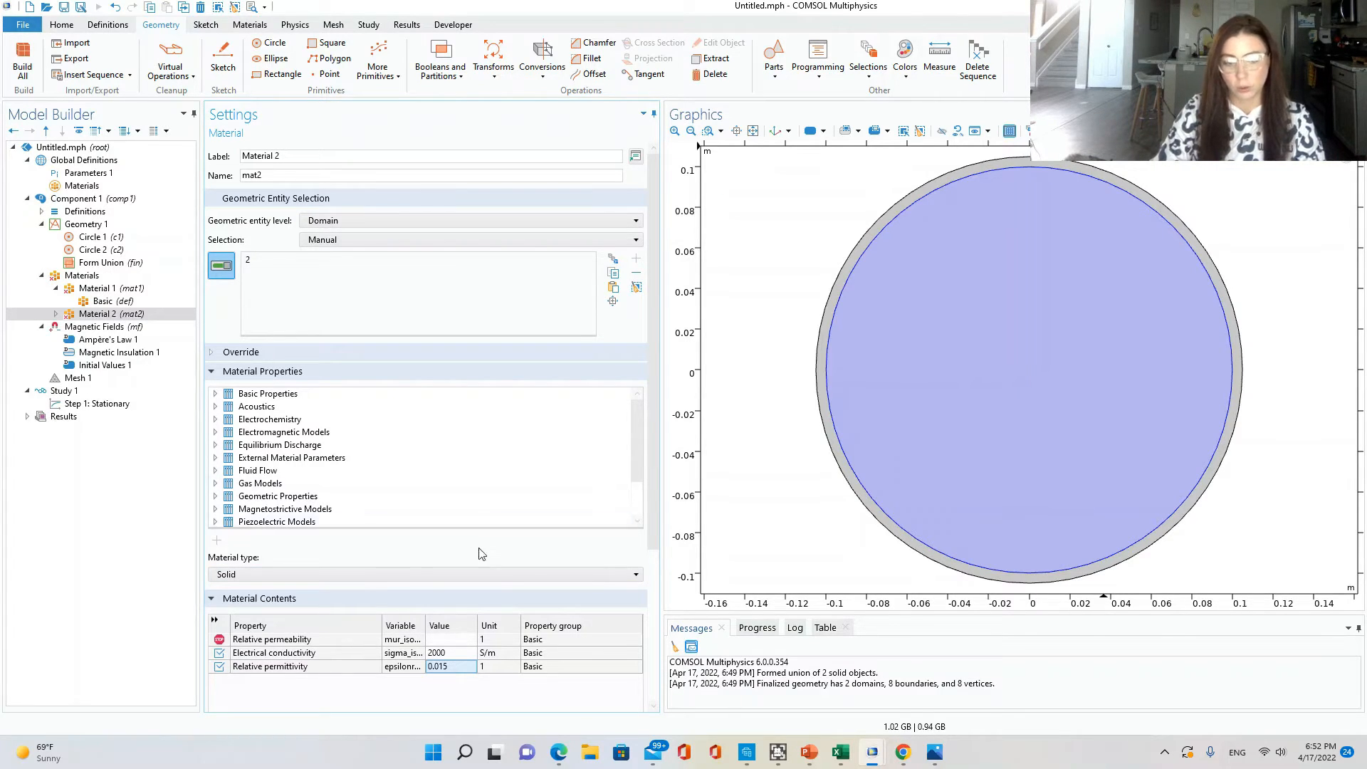
Correct the inner disk material's electrical conductivity to 0.015 S/m and its relative permittivity to 2000.
click(450, 653)
text(0.015)
click(449, 666)
text(2000)
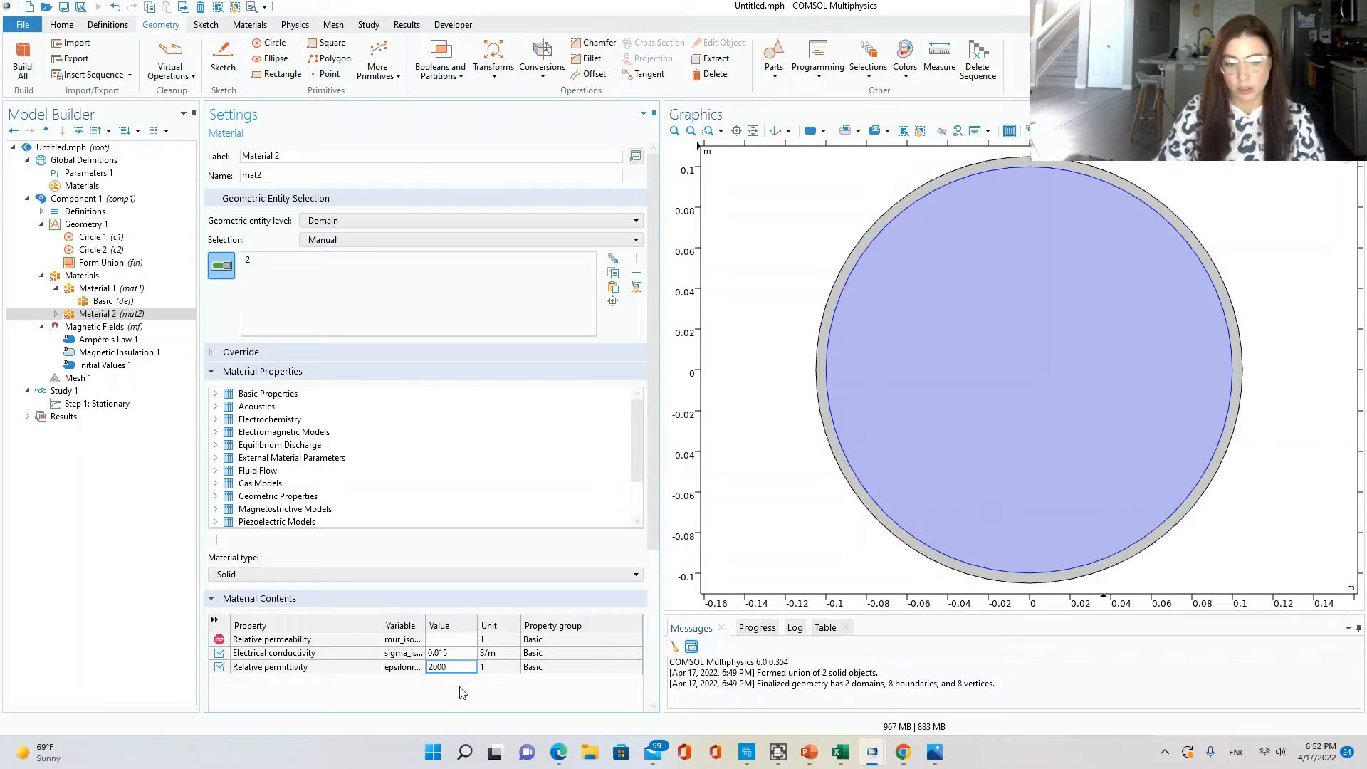
key(Return)
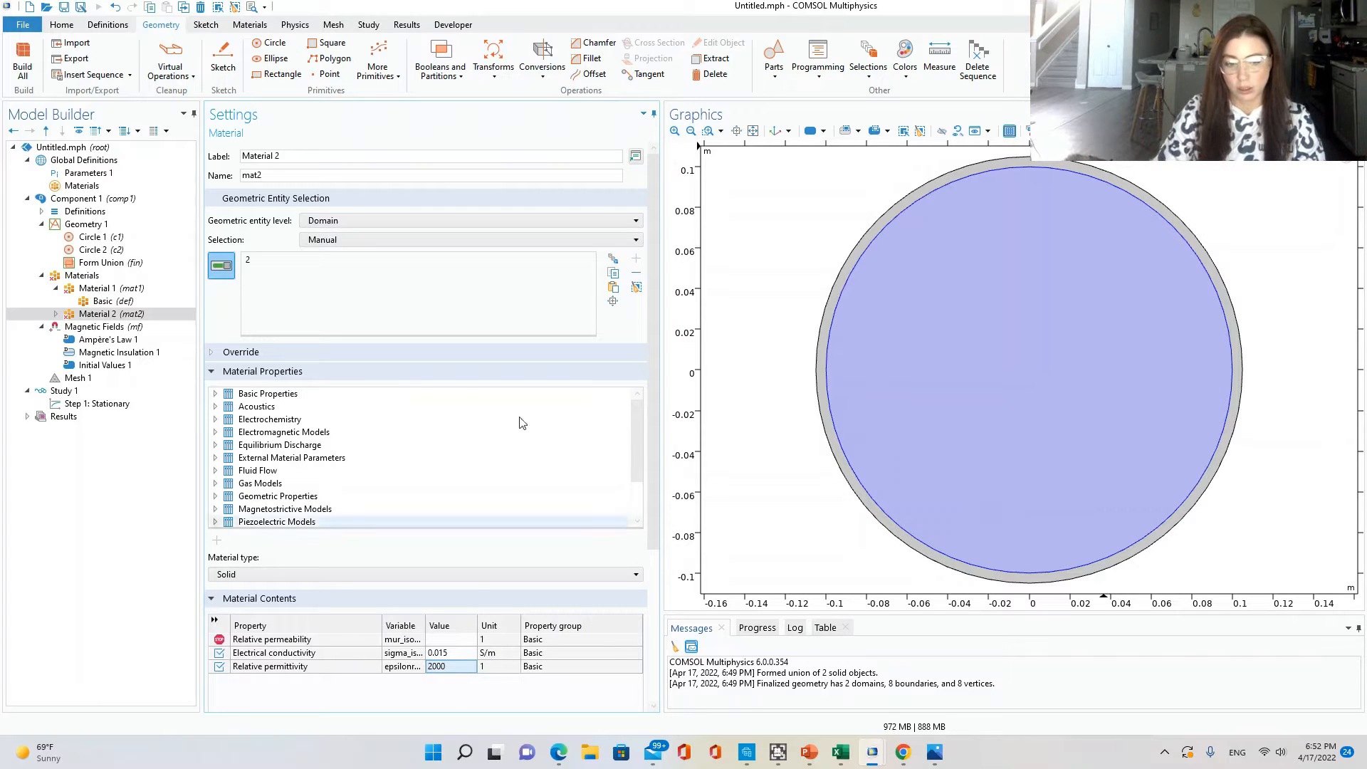
Compare both materials' conductivity and permittivity values with the reference sketch's labels, and review the overview of material assignments.
key(super+Down)
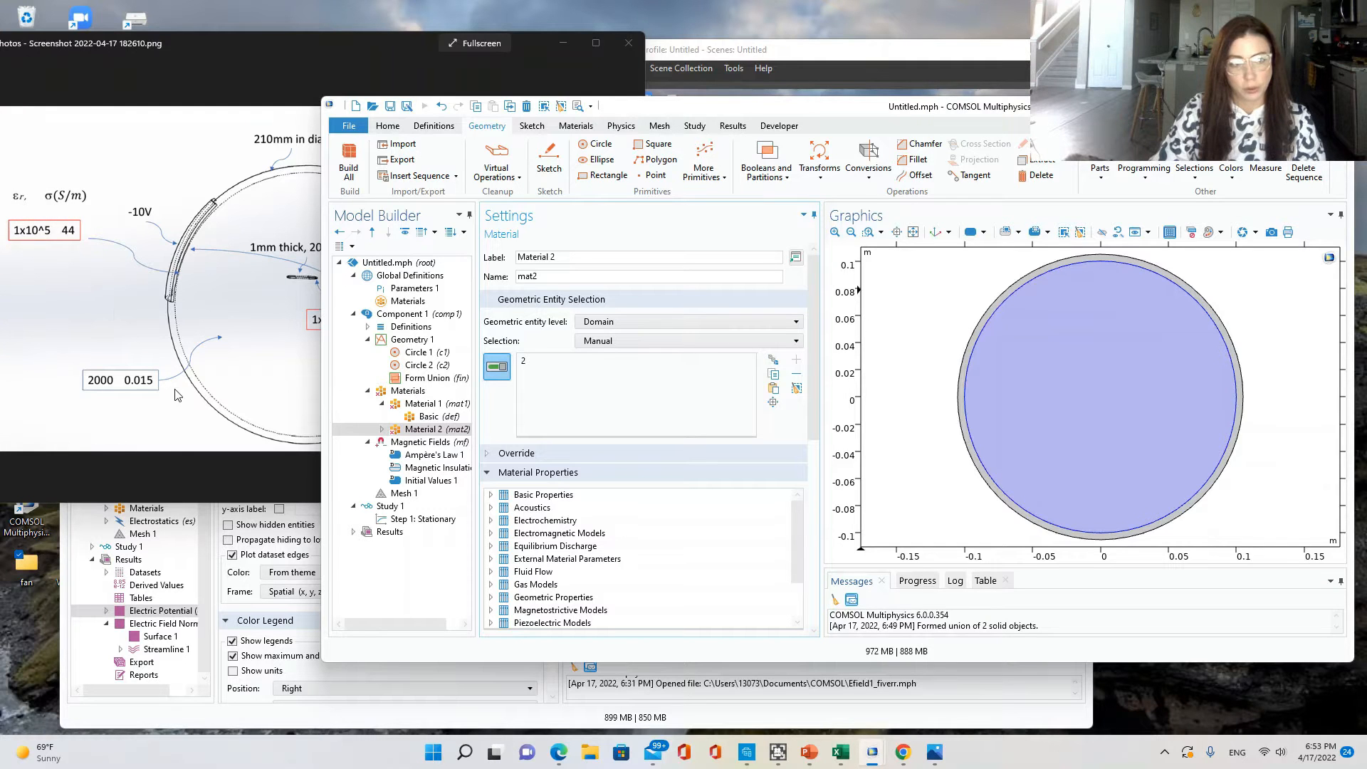
click(1304, 106)
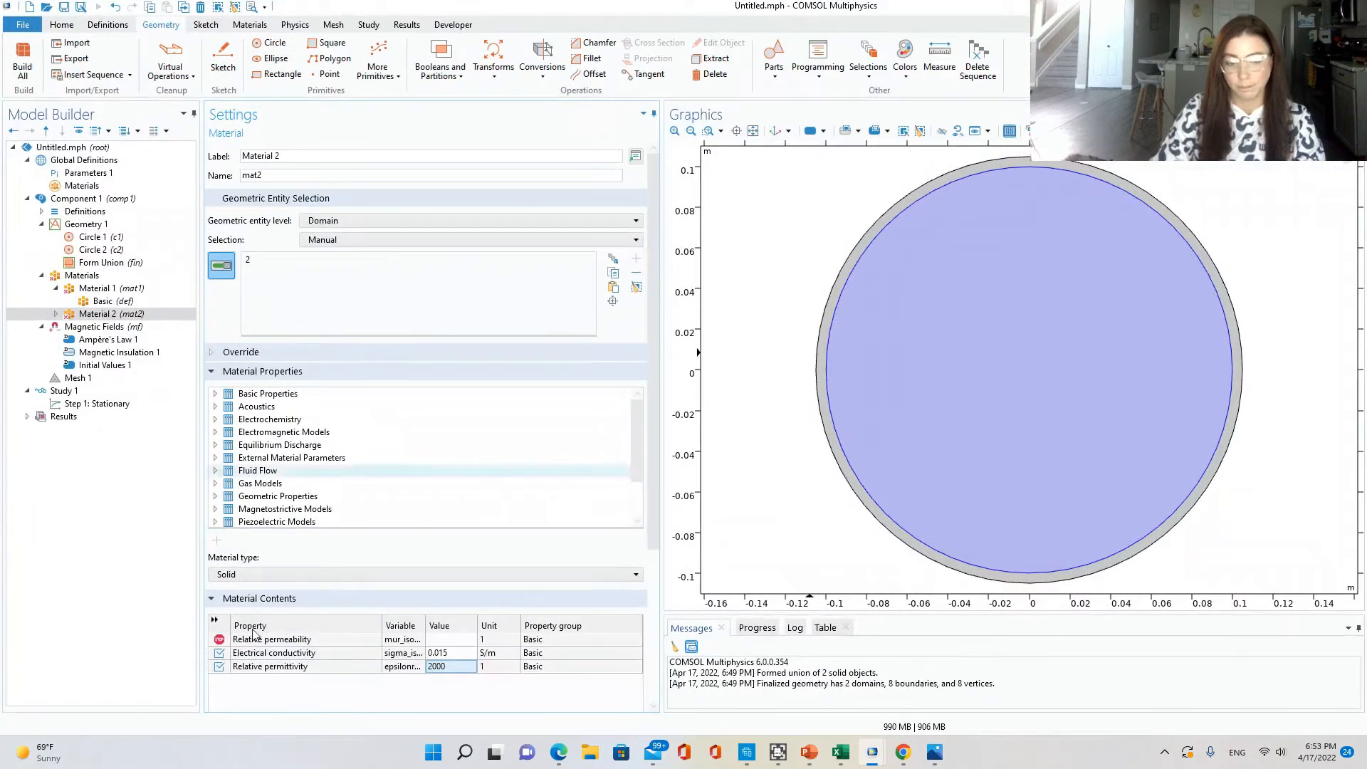
click(100, 289)
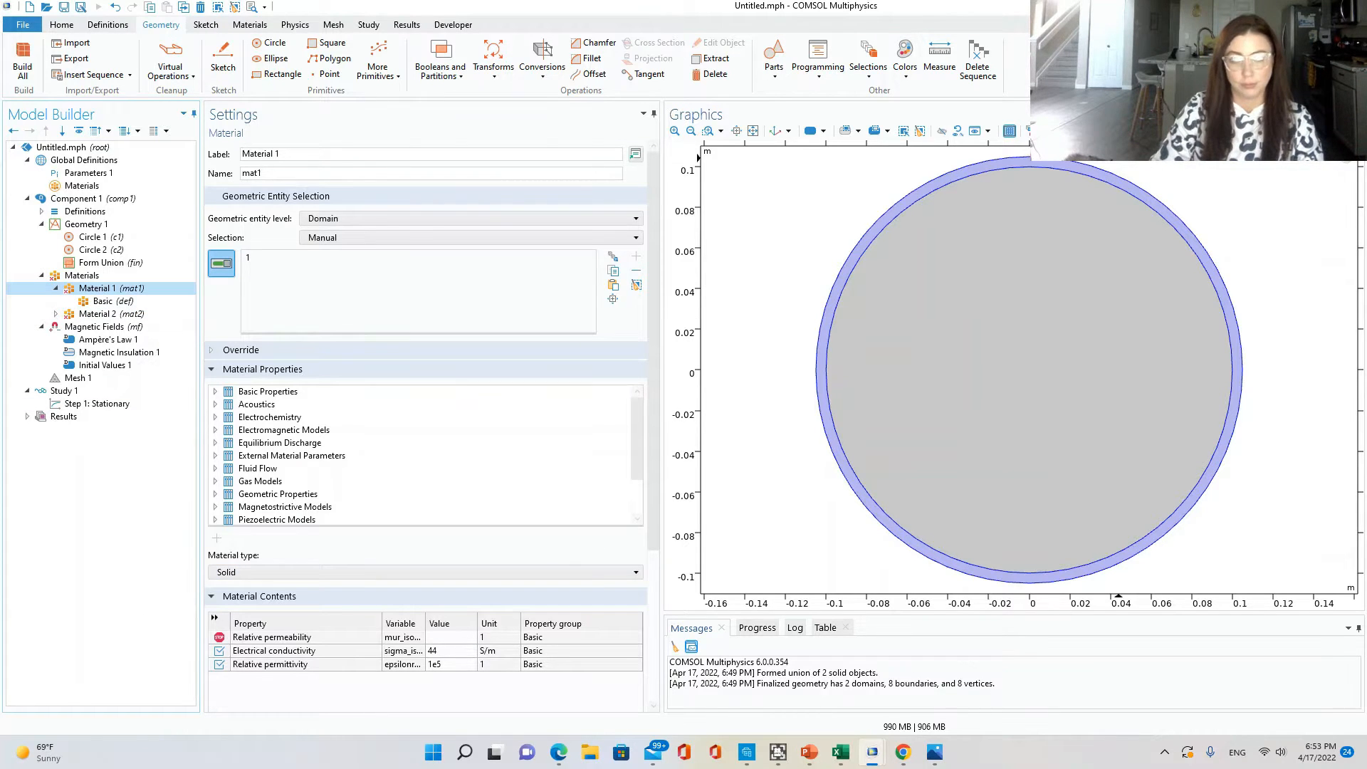
key(super+Down)
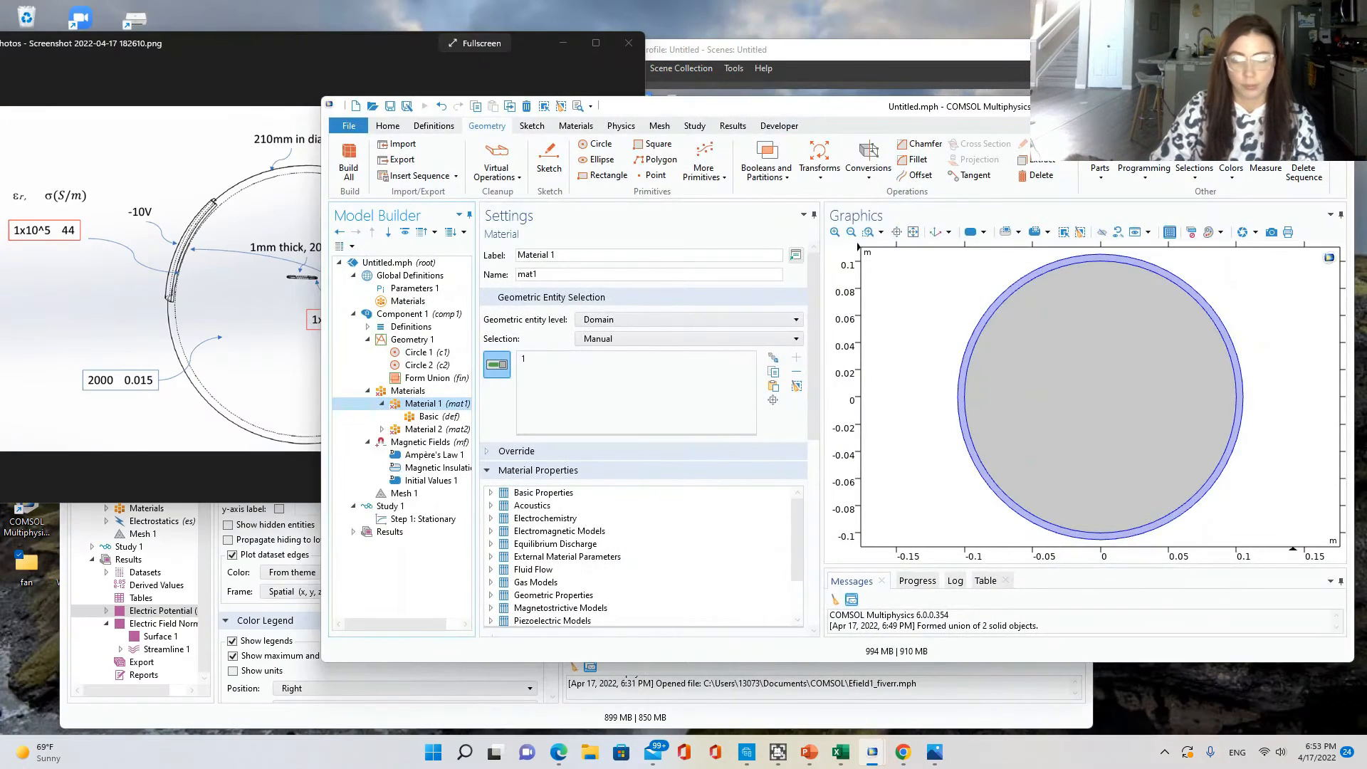
click(859, 247)
key(super+Up)
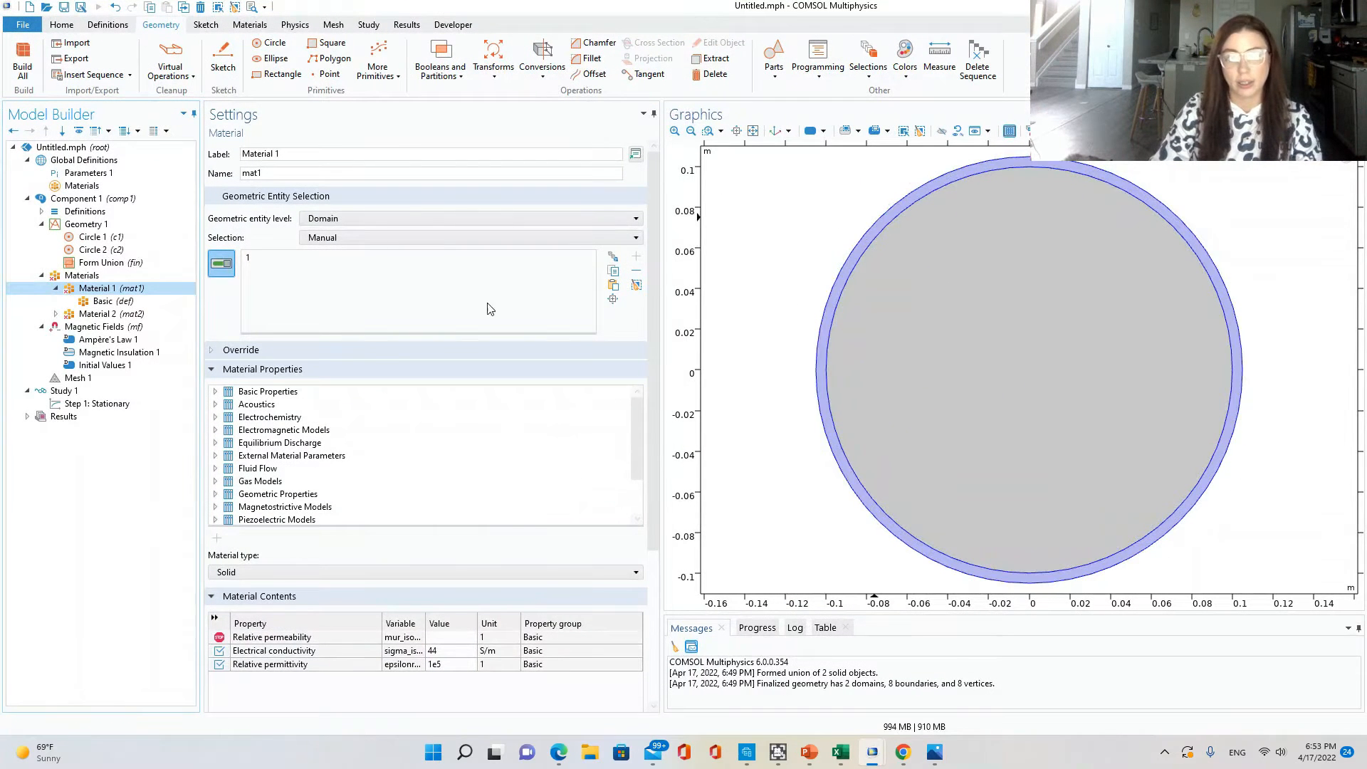
click(74, 277)
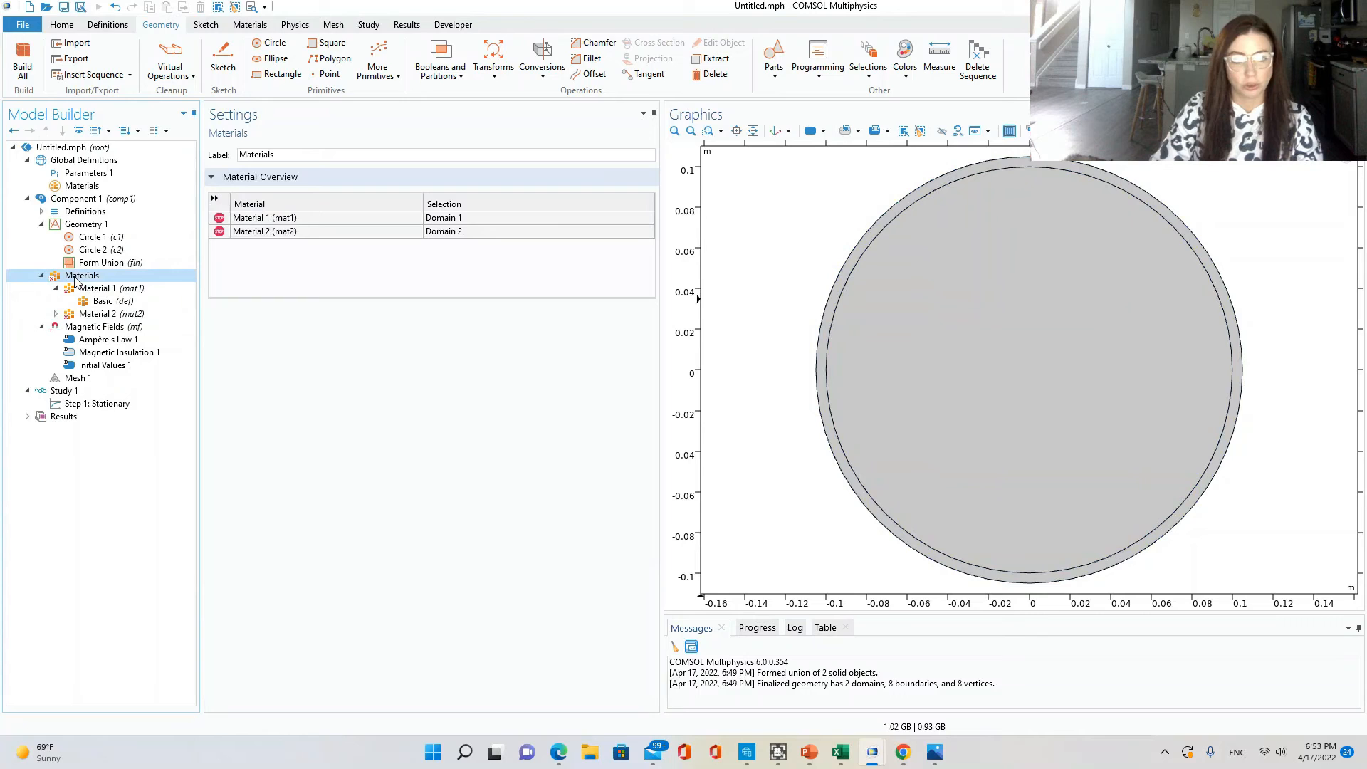
Add a third circle to Geometry 1, check the reference sketch's dimensions, and set the circle's radius to 0.106 m.
click(86, 225)
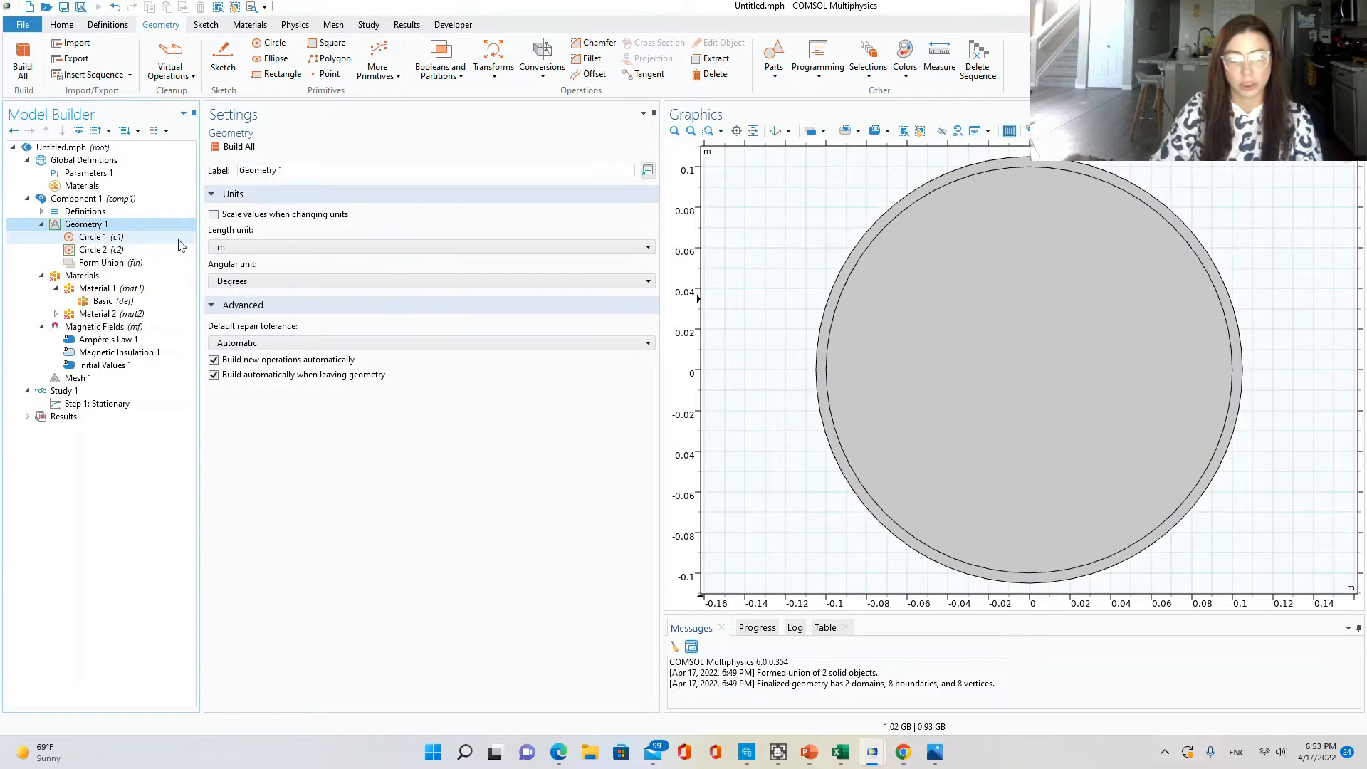
click(270, 44)
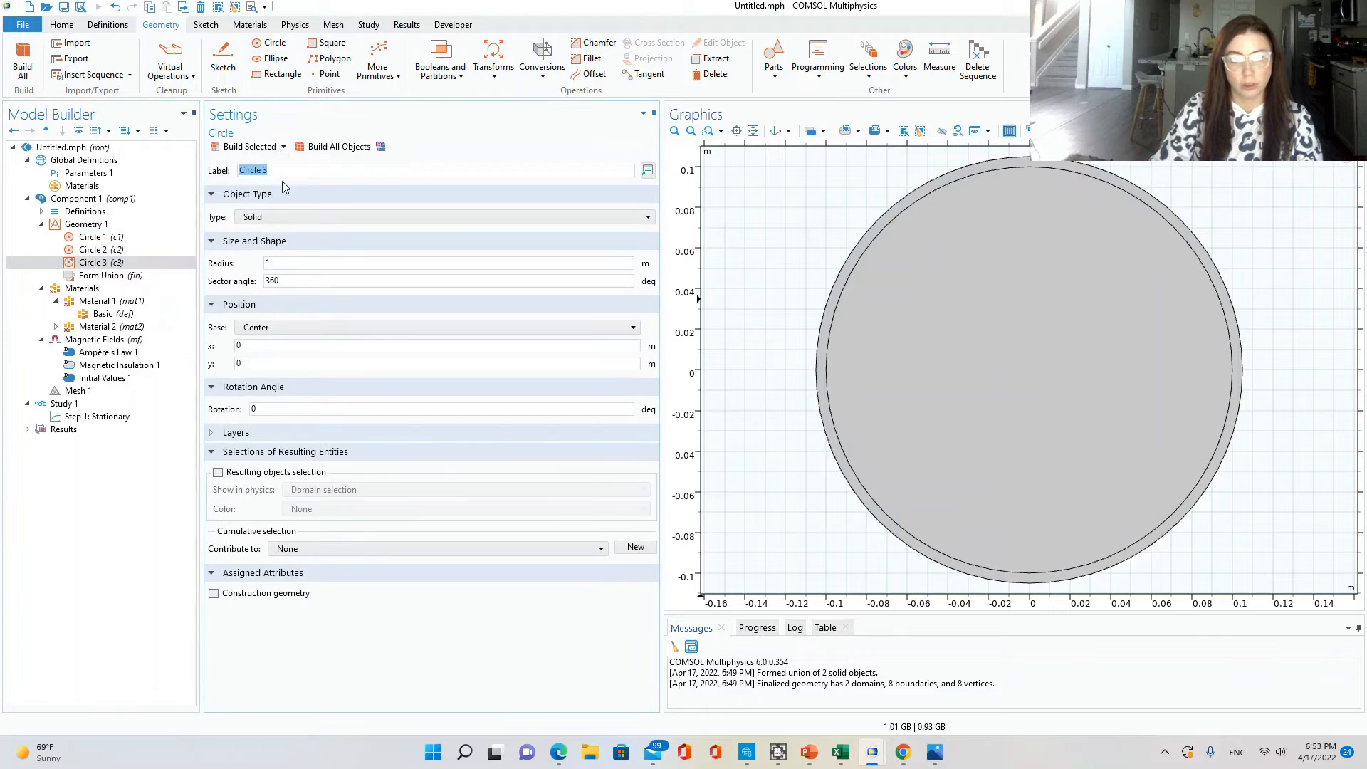
double_click(269, 263)
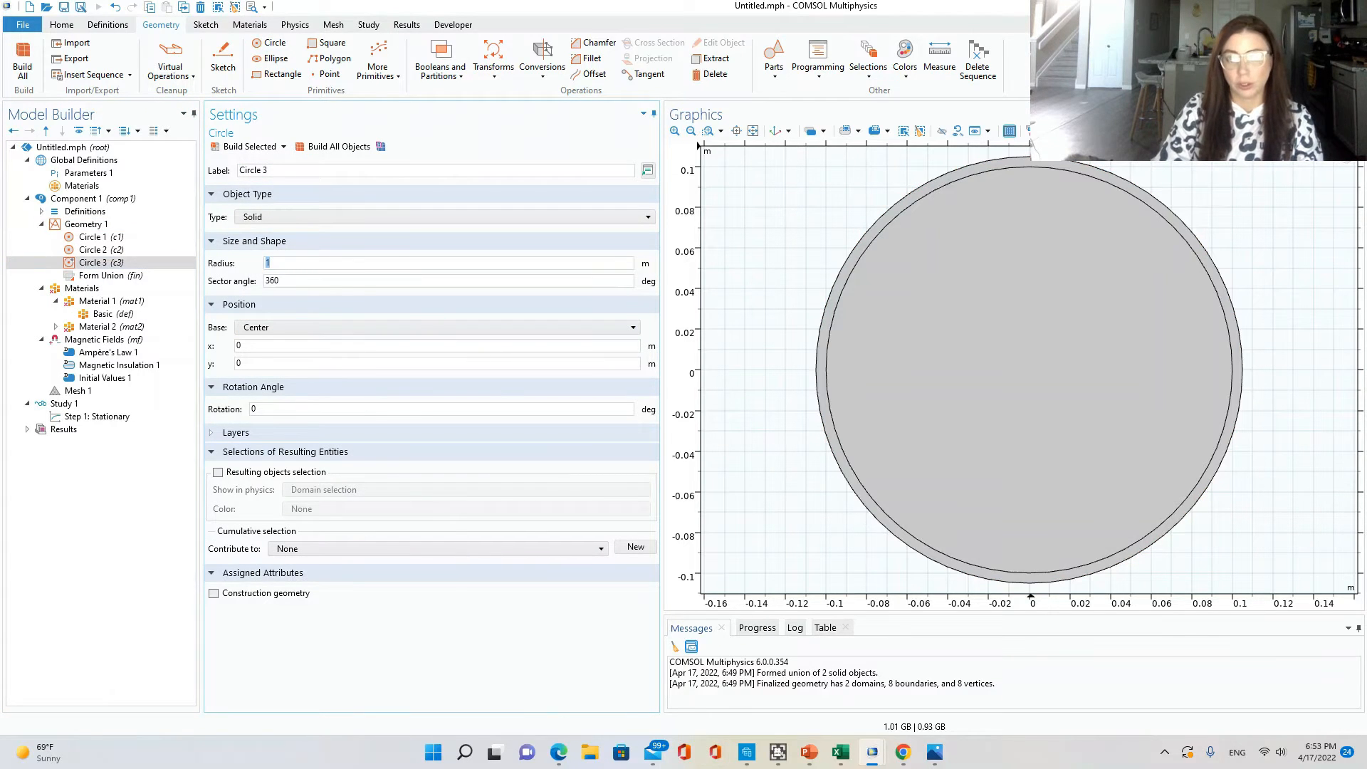
click(1318, 6)
drag(261, 36, 254, 118)
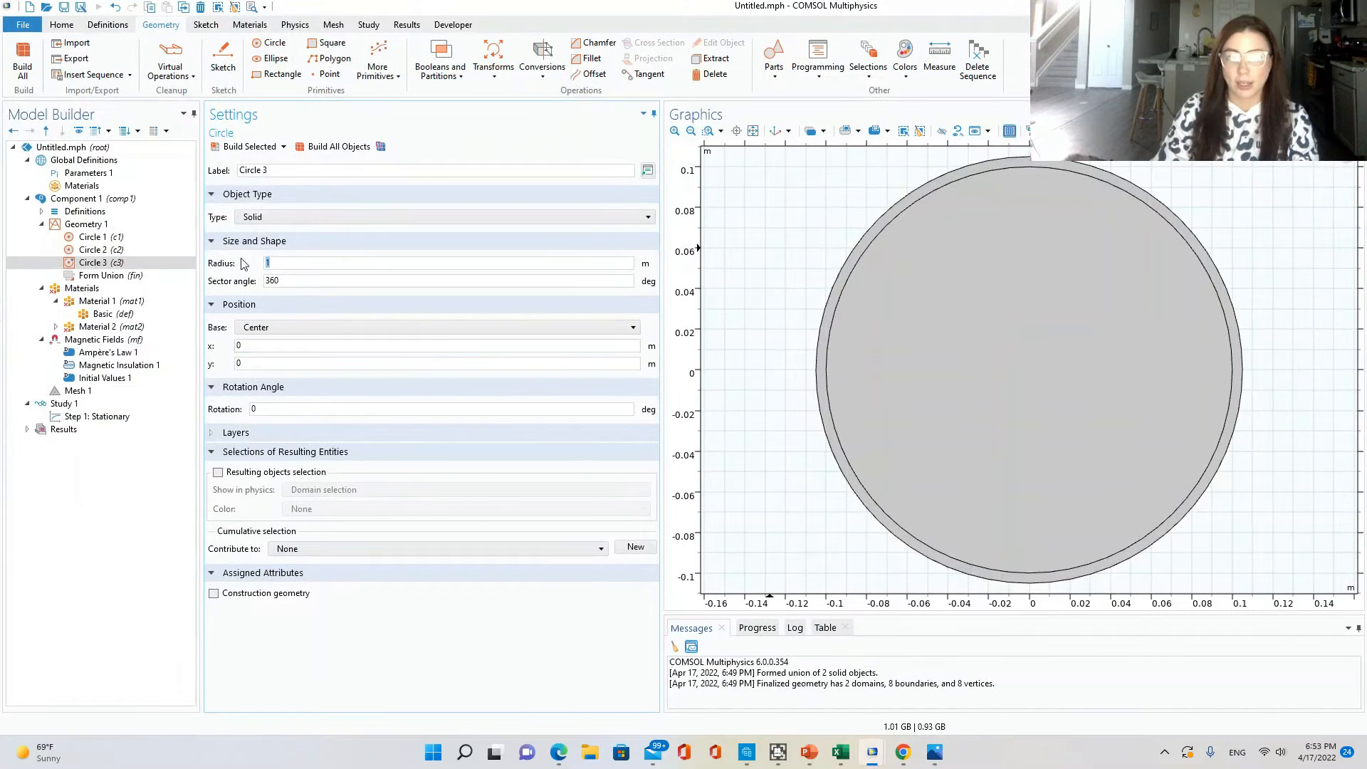
double_click(291, 268)
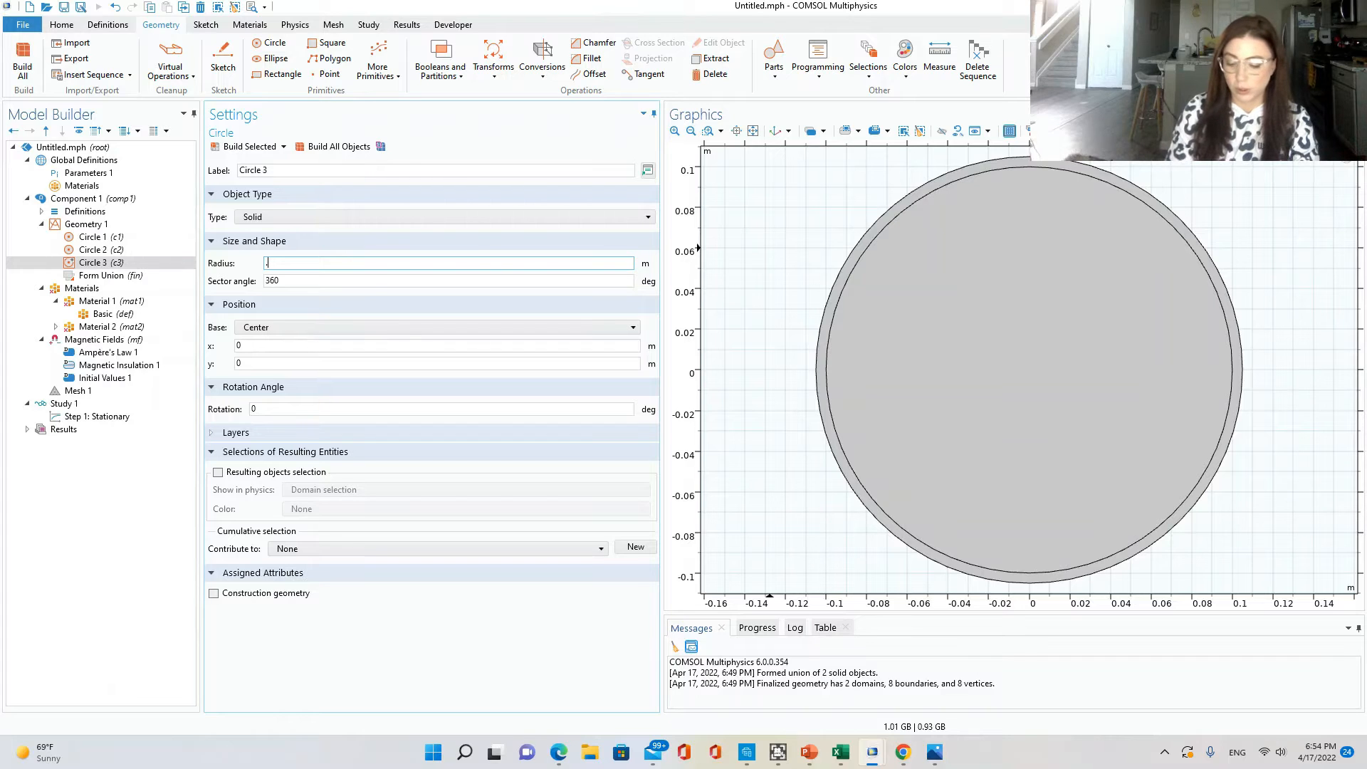
text(.106)
click(416, 302)
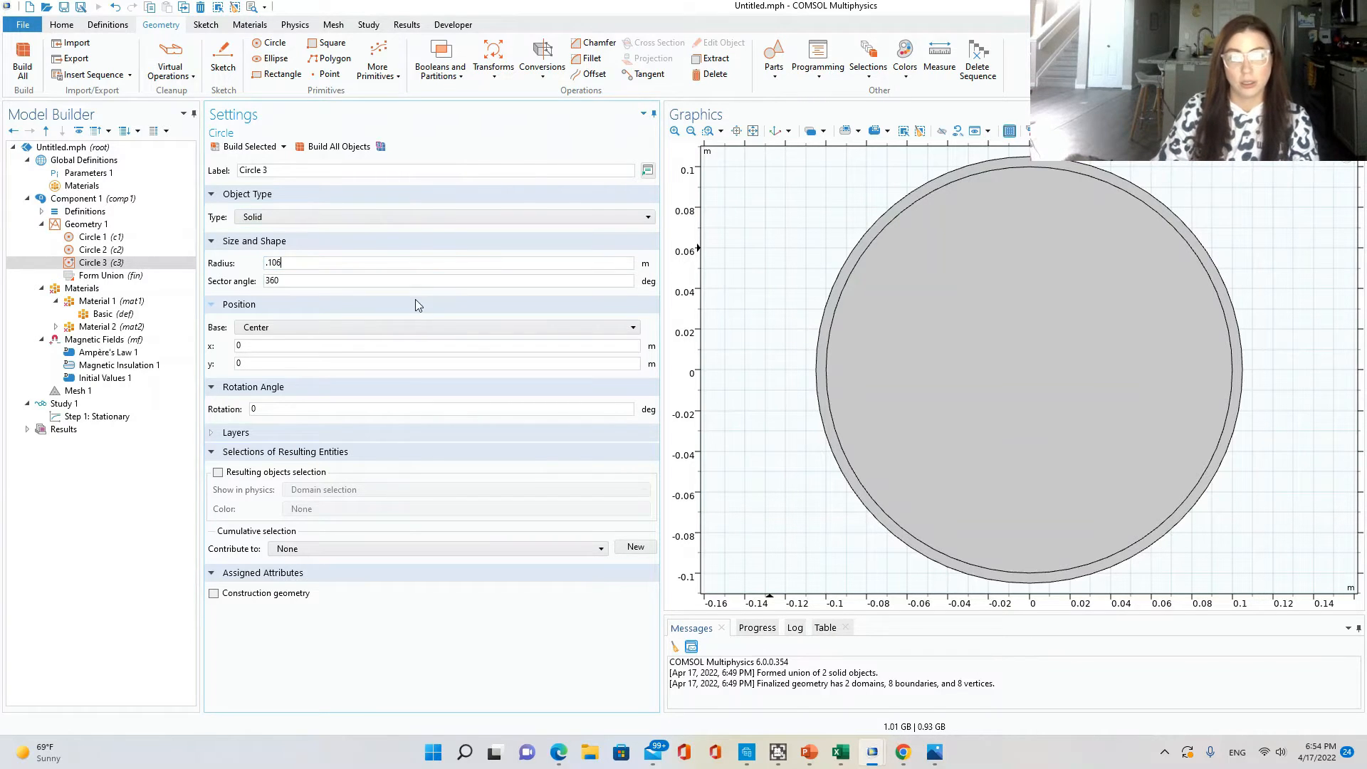
Set the third circle's sector angle to 45 degrees and build it.
double_click(271, 281)
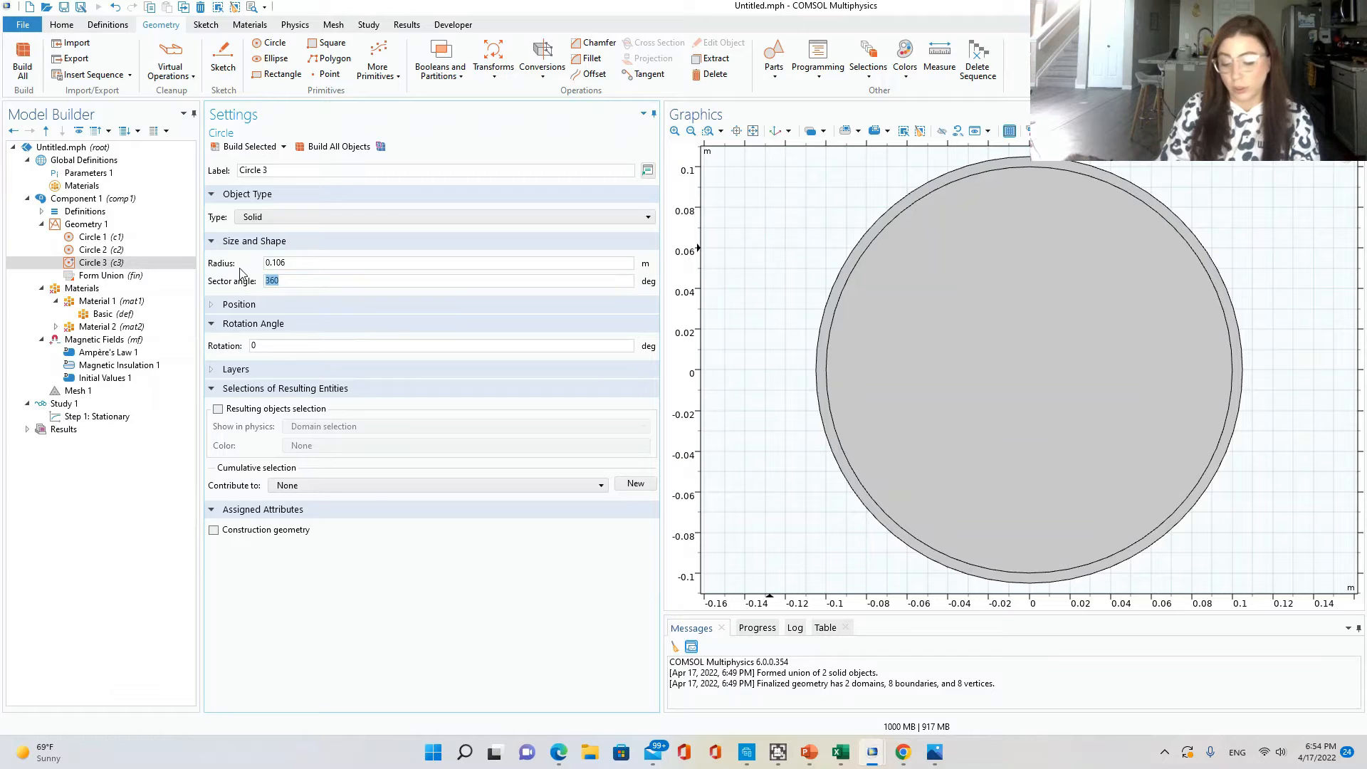
click(293, 300)
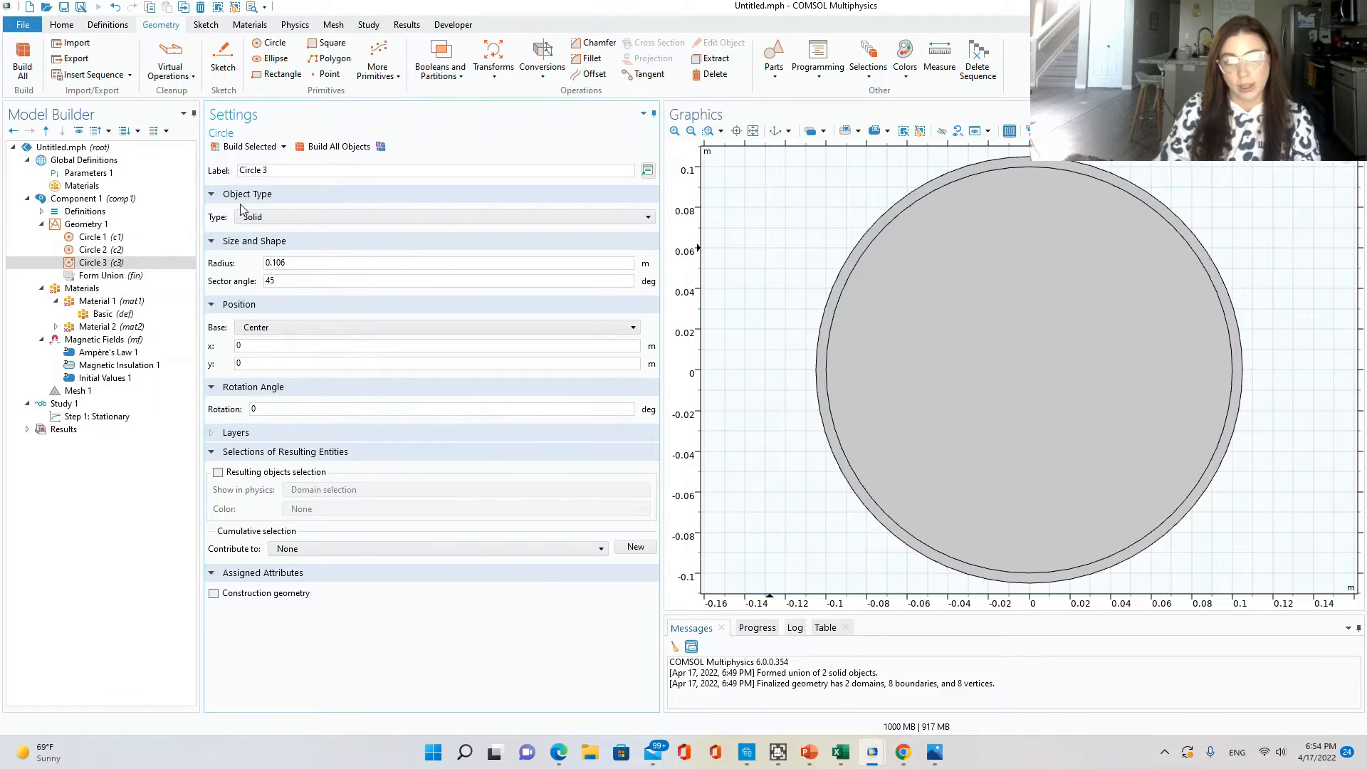
click(250, 146)
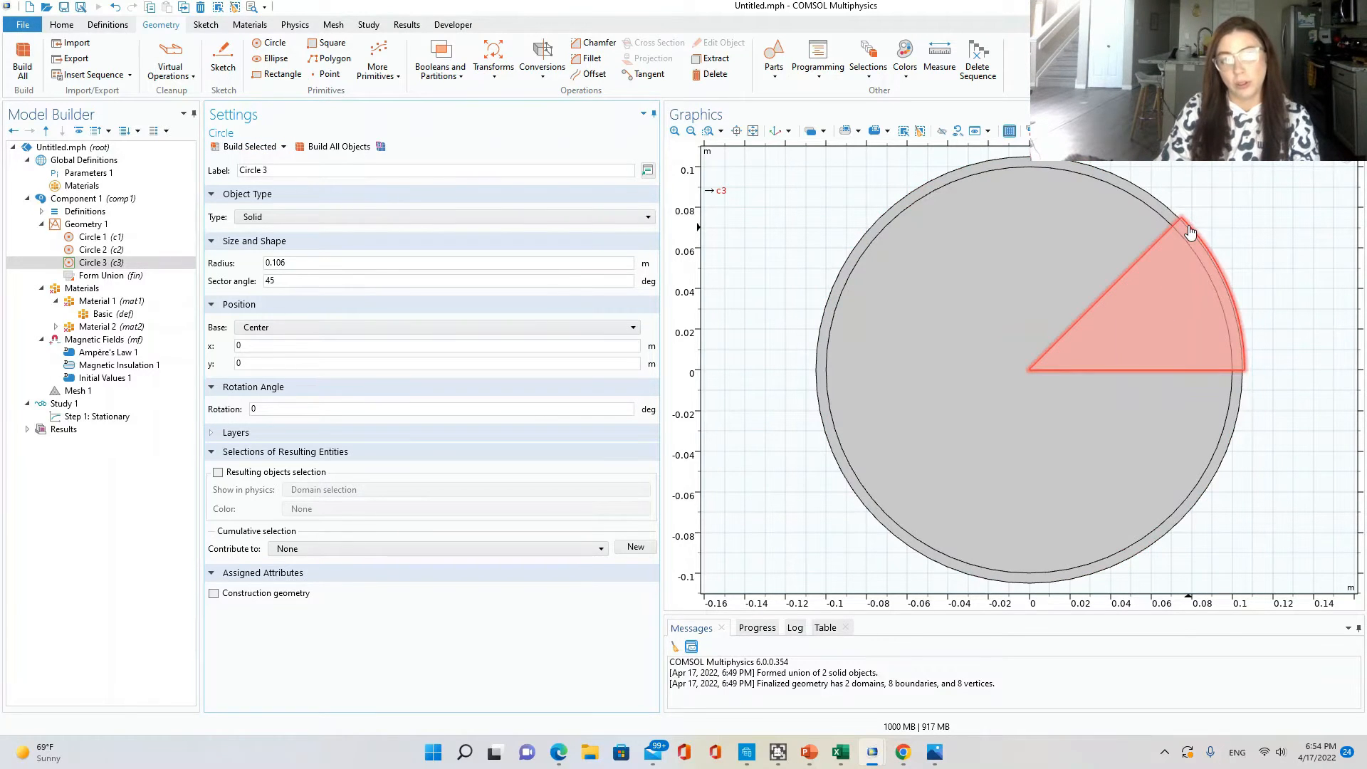
Add a fourth circle with a radius of 0.105 m and a sector angle of 45 degrees.
click(269, 43)
double_click(268, 262)
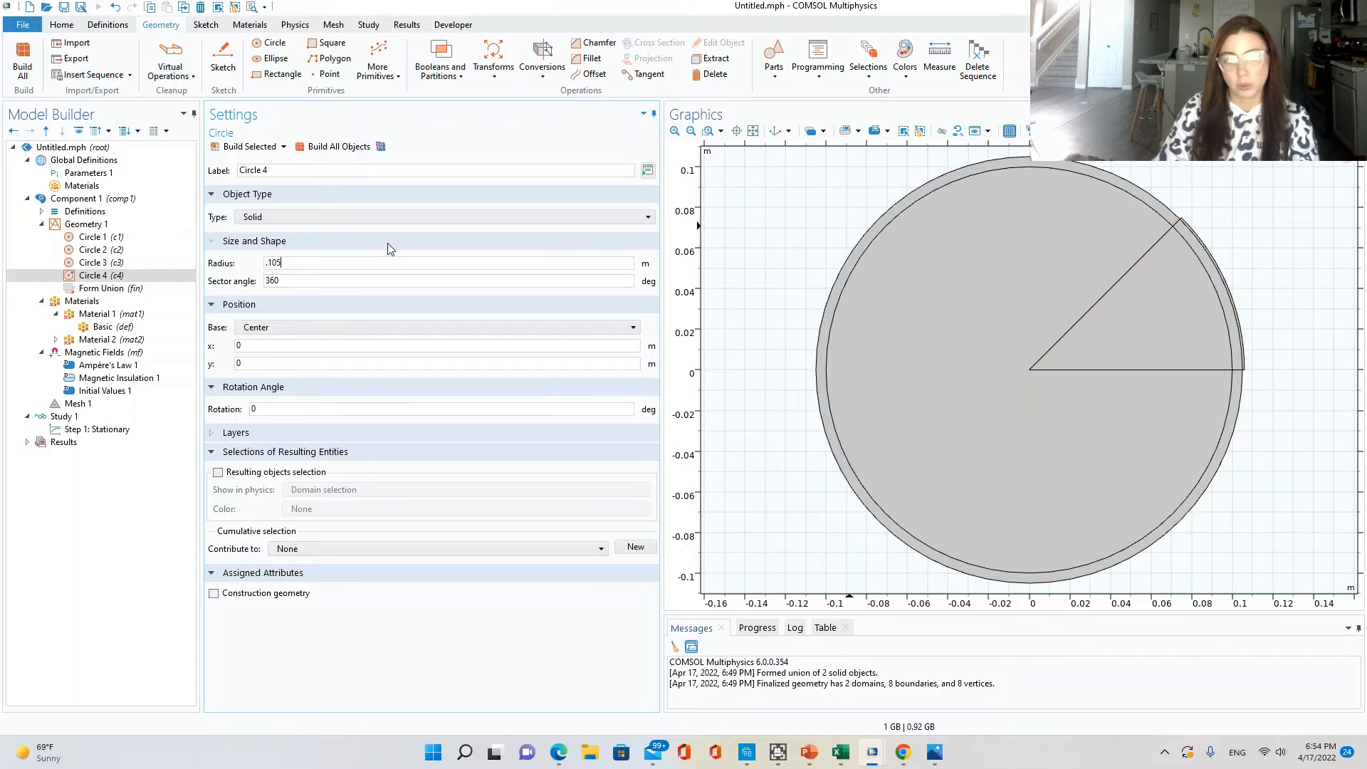
key(Tab)
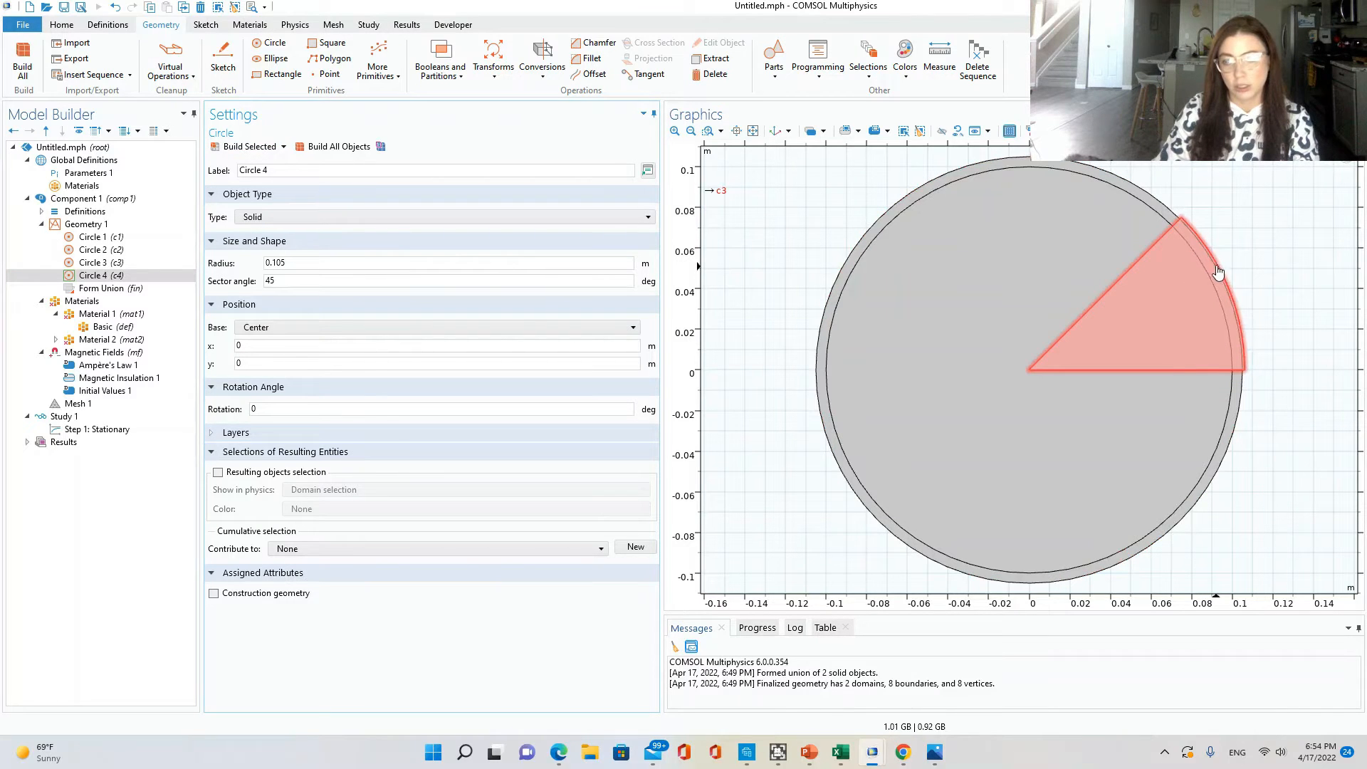
Create a Difference that subtracts circle c4 from circle c3, build it, and inspect the resulting thin arc up close.
click(1215, 267)
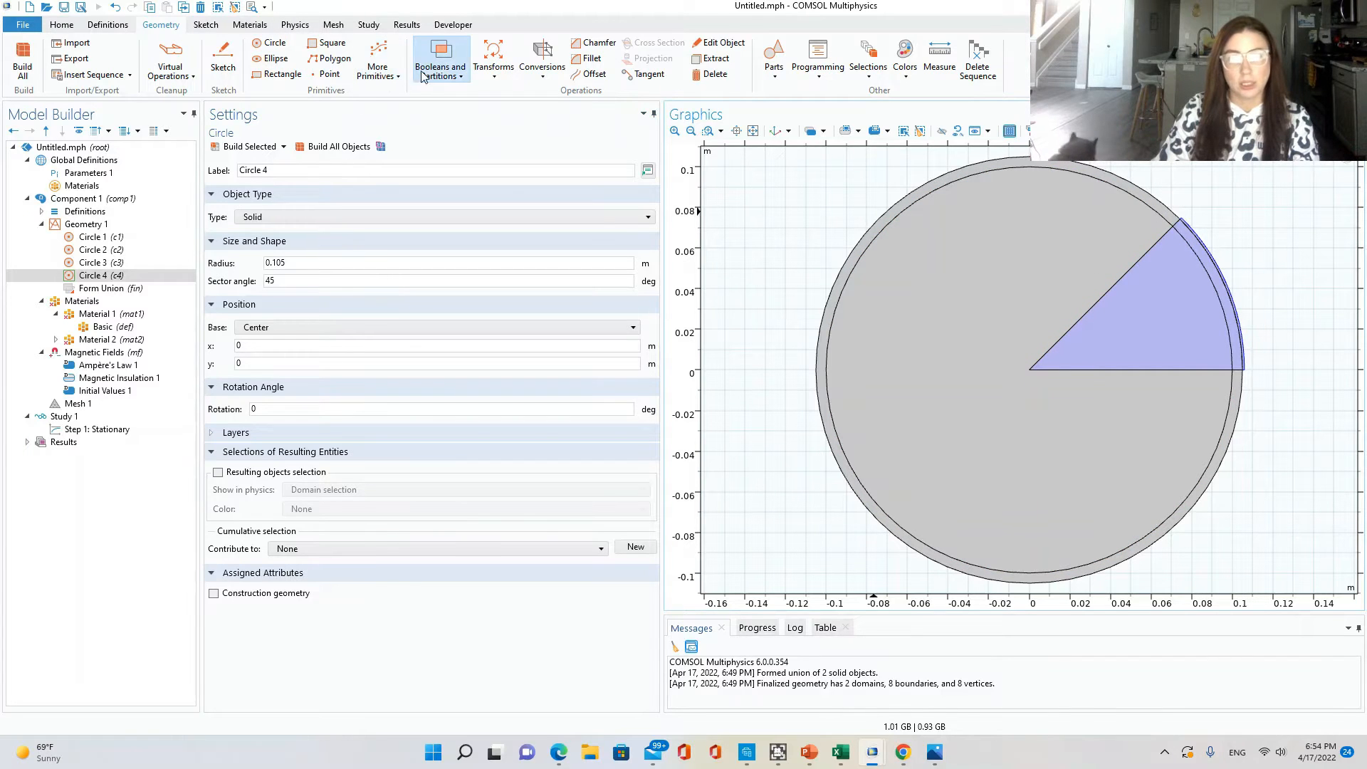
click(458, 79)
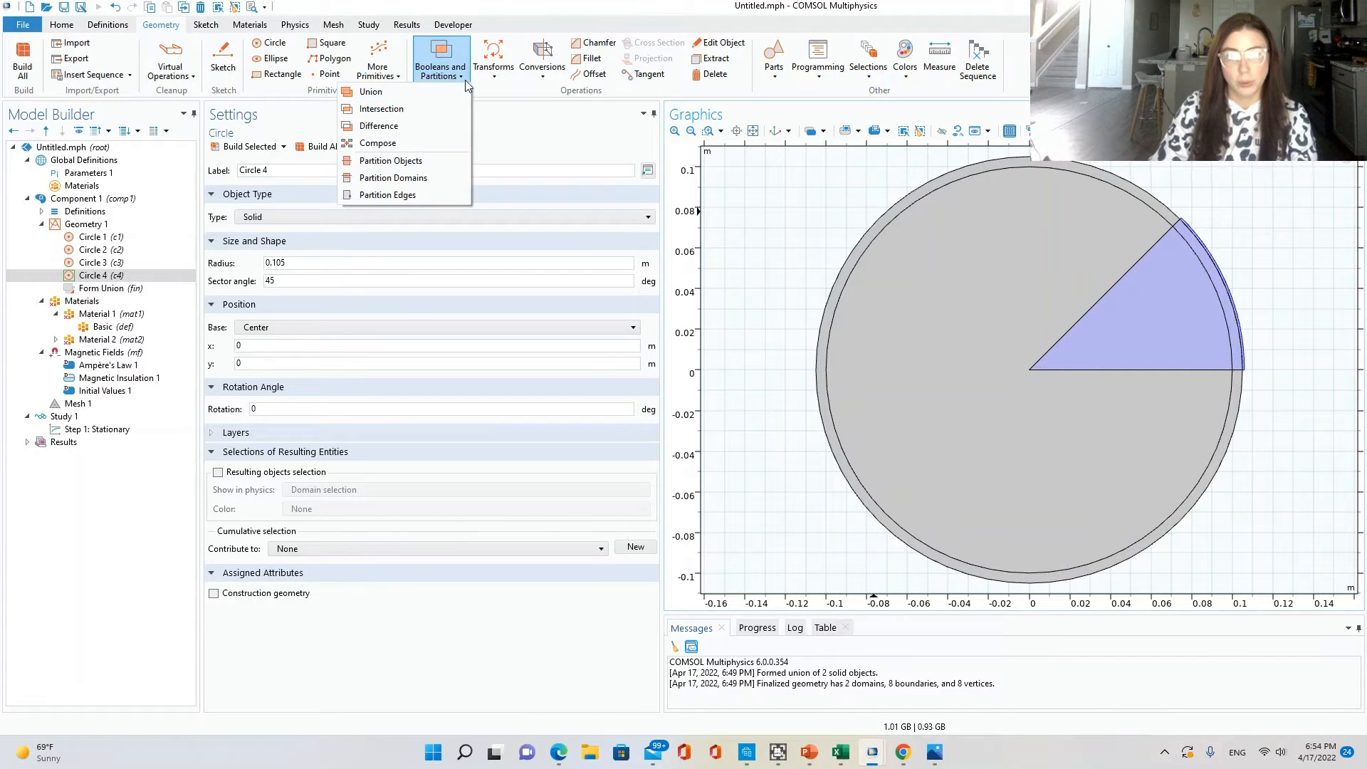
click(400, 131)
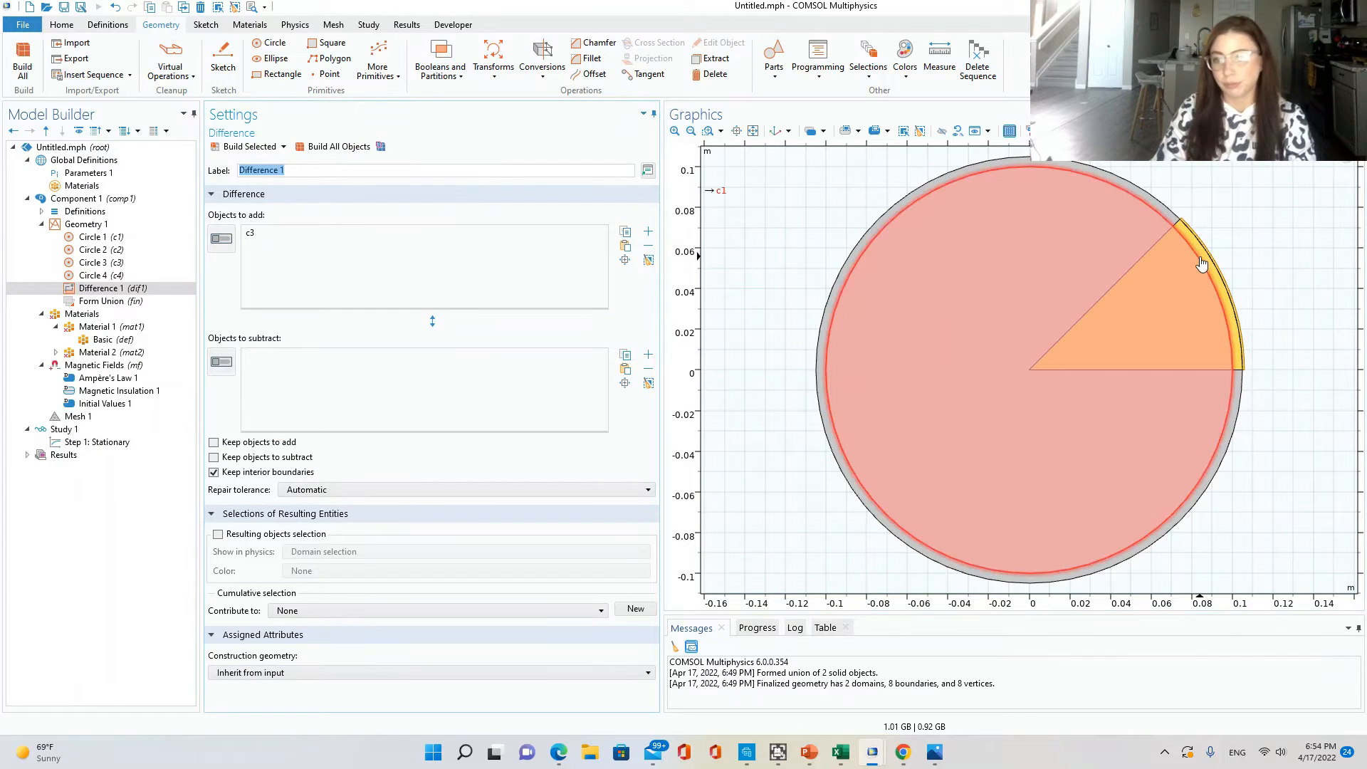
click(1211, 257)
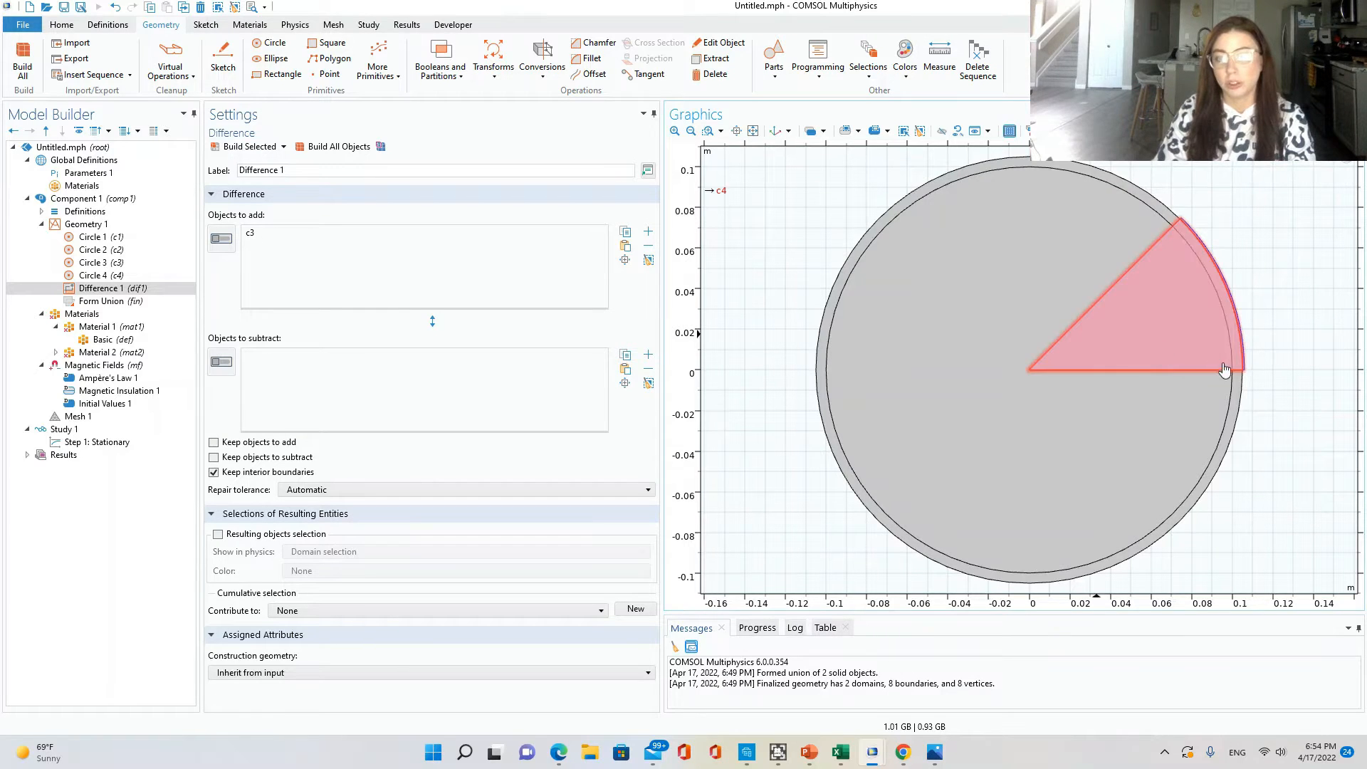
click(223, 363)
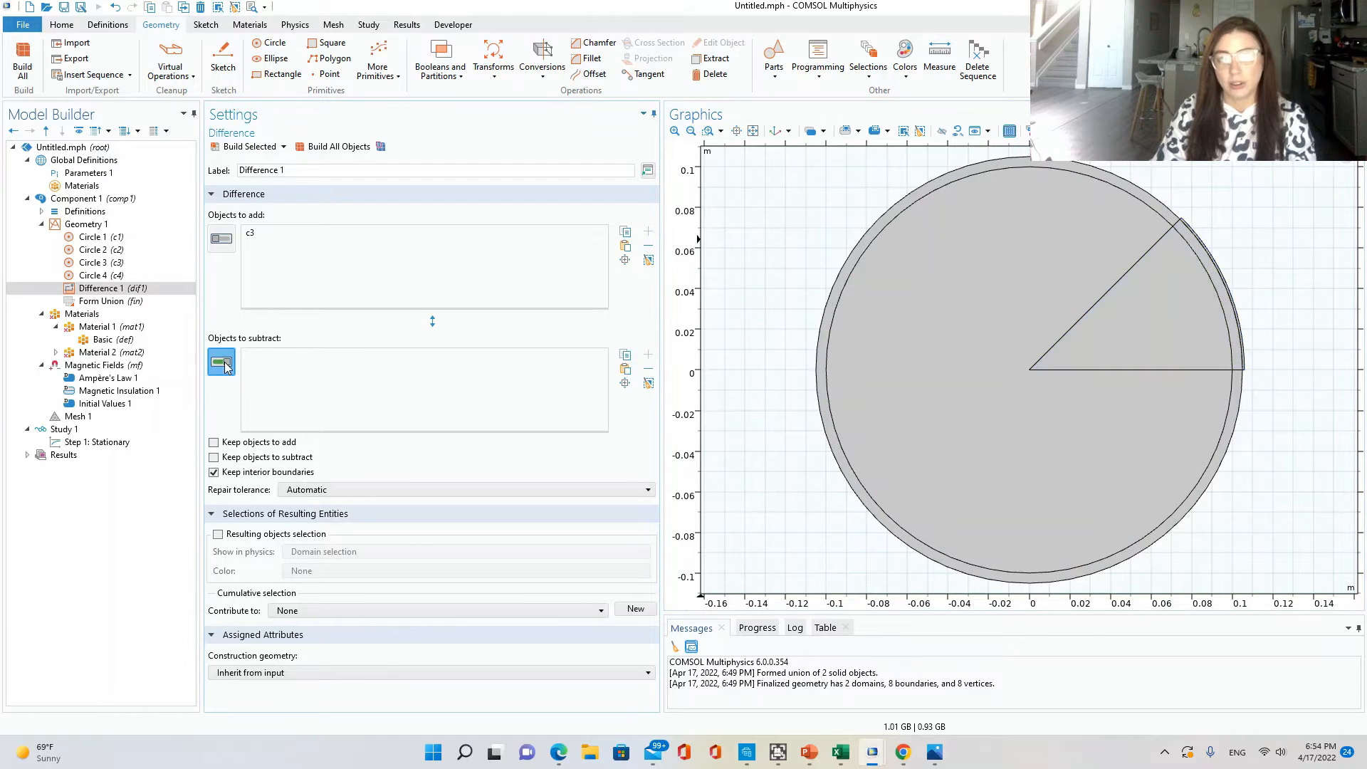
click(1151, 305)
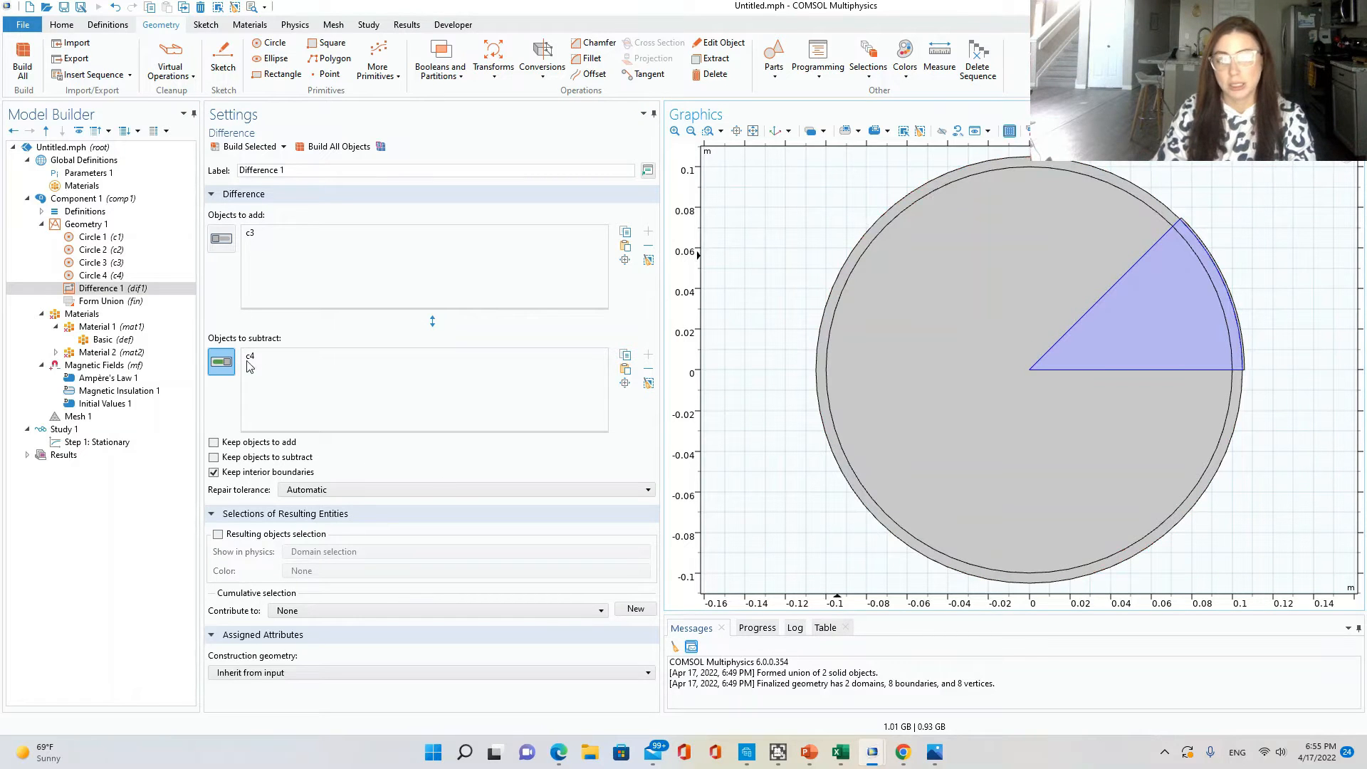
click(249, 146)
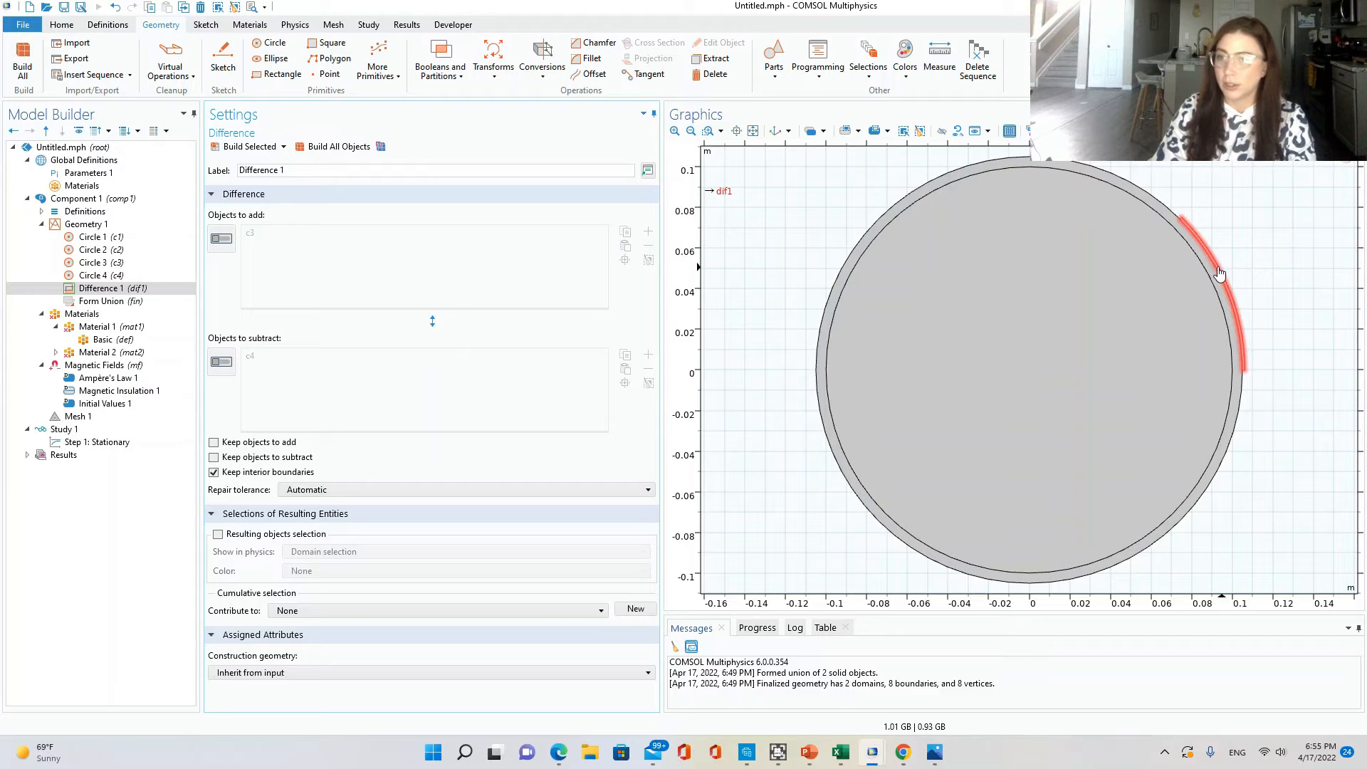
scroll(1219, 273, up, 3)
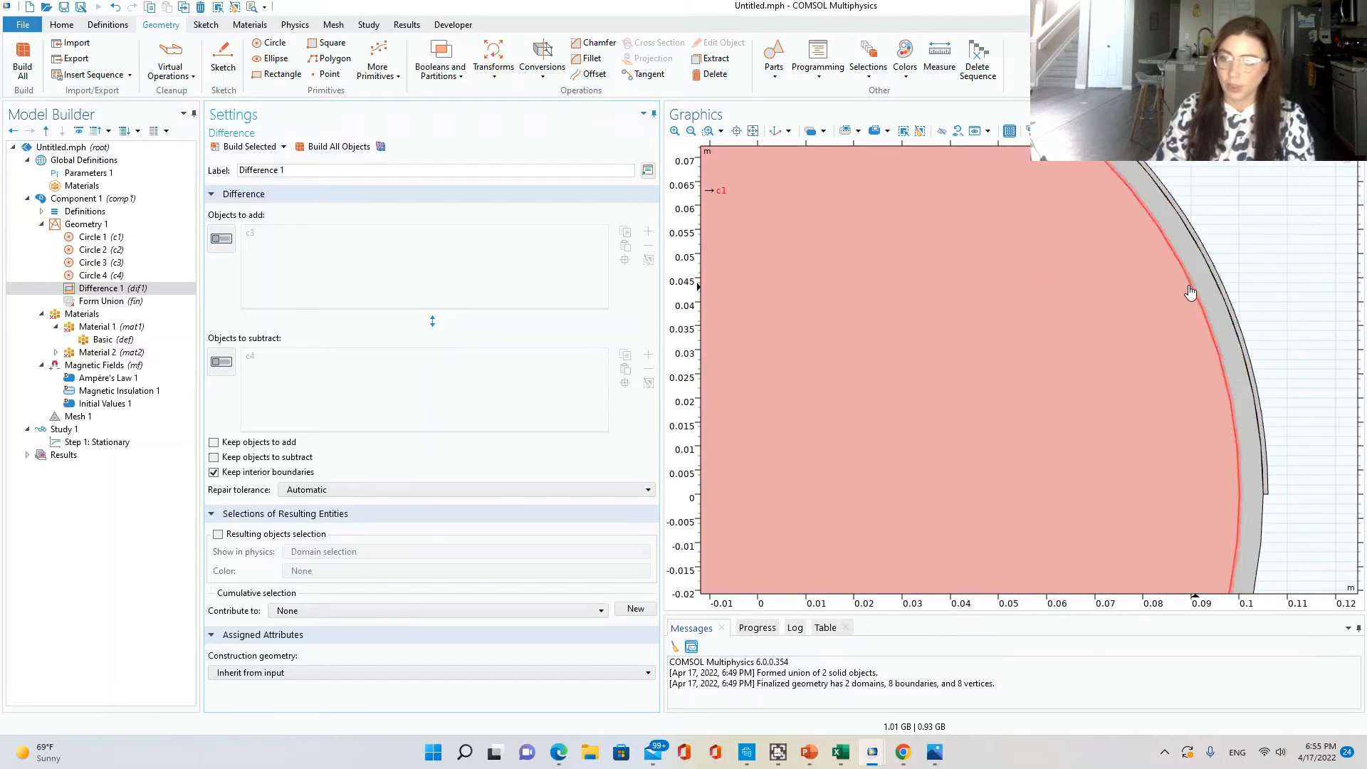
scroll(1218, 324, up, 4)
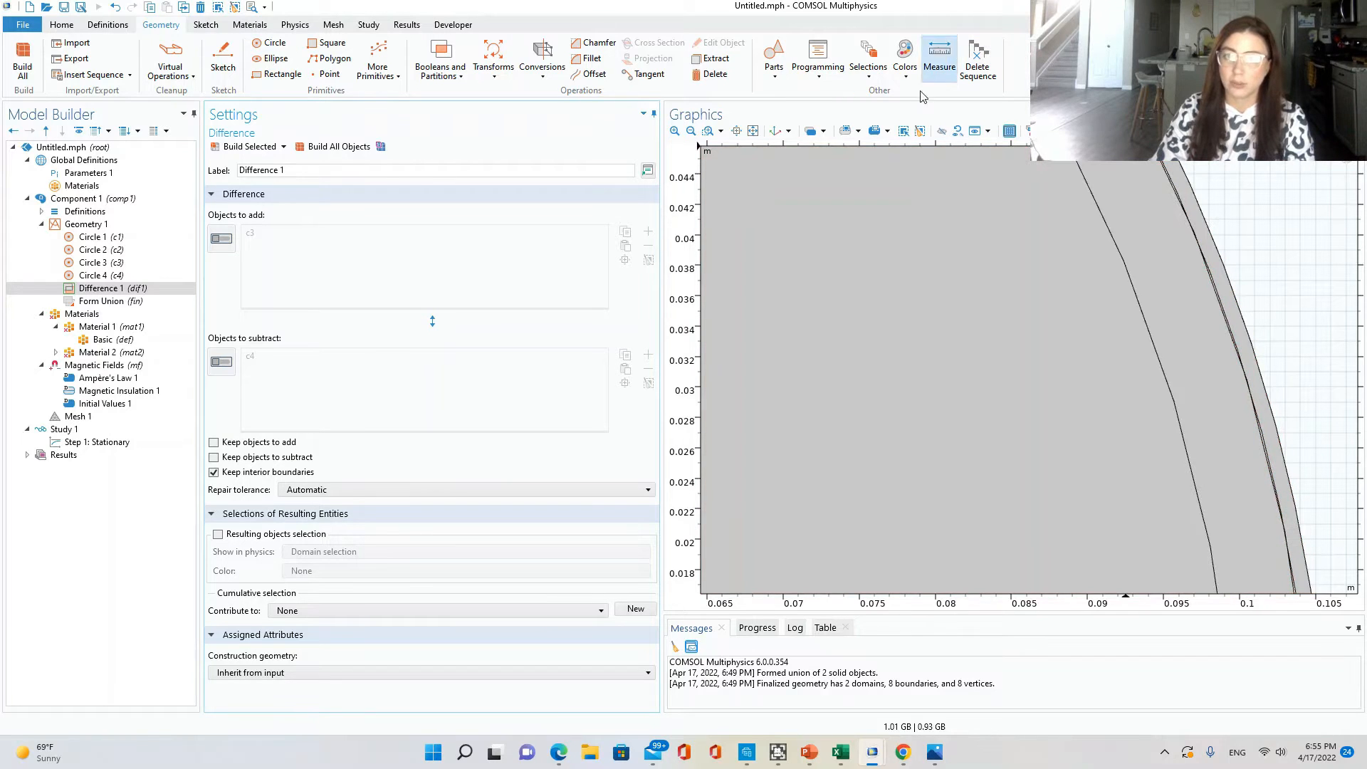
click(754, 132)
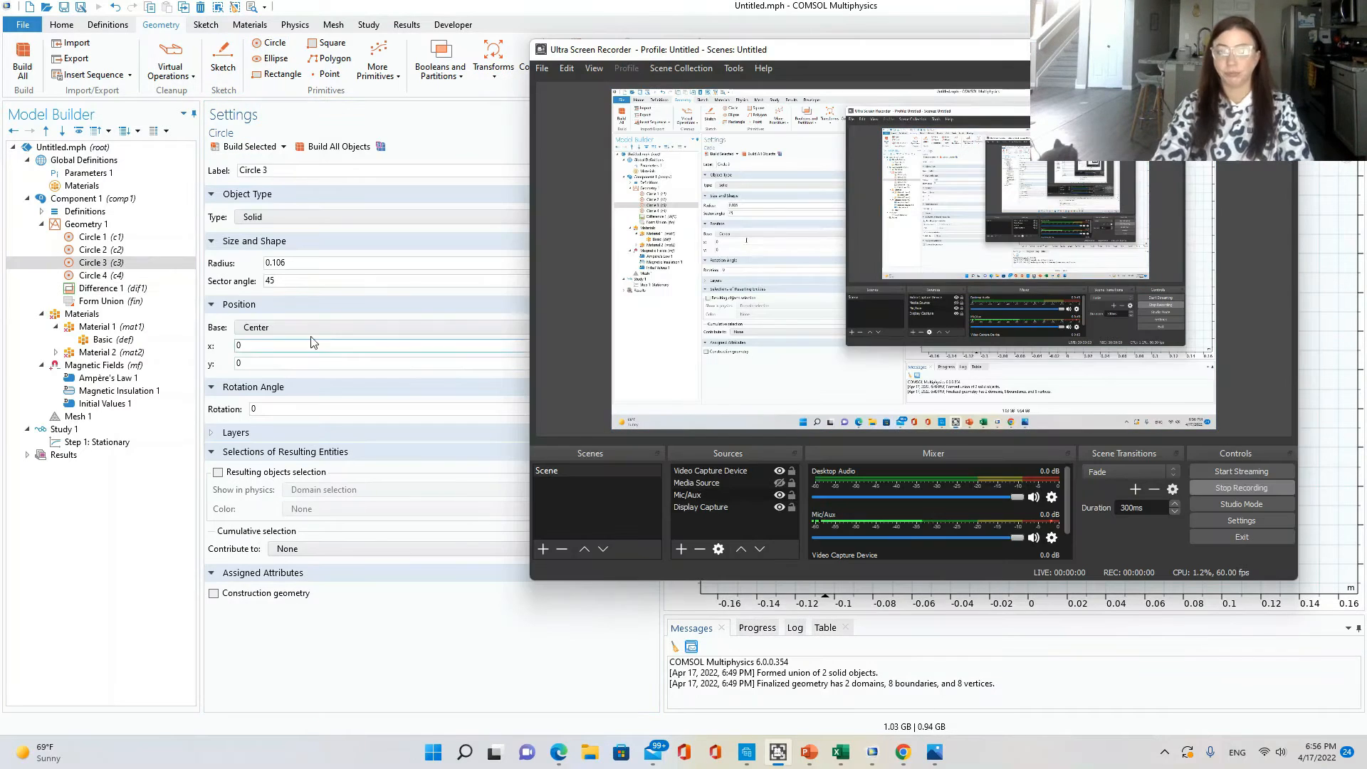
Add a fifth circle to Geometry 1 with a radius of 0.106 m and a sector angle of 45 degrees.
click(398, 680)
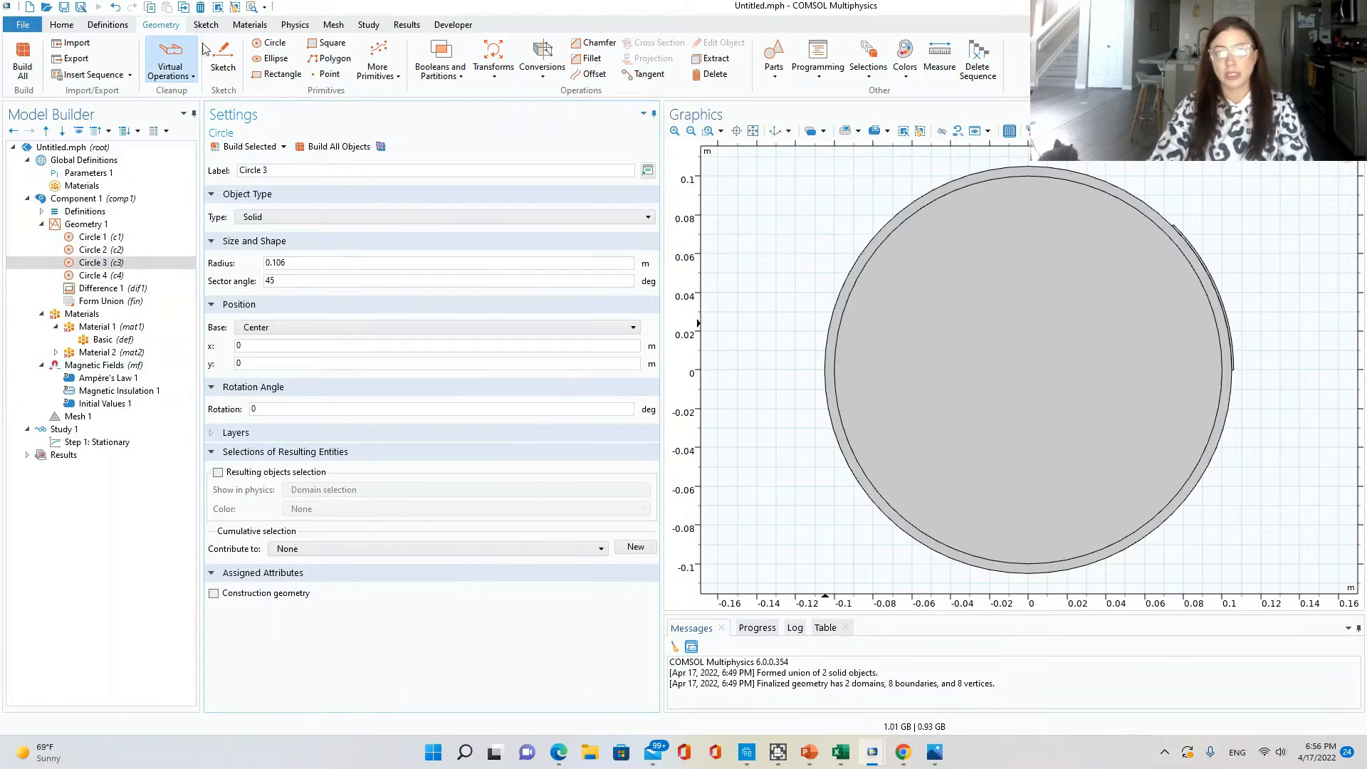
click(293, 25)
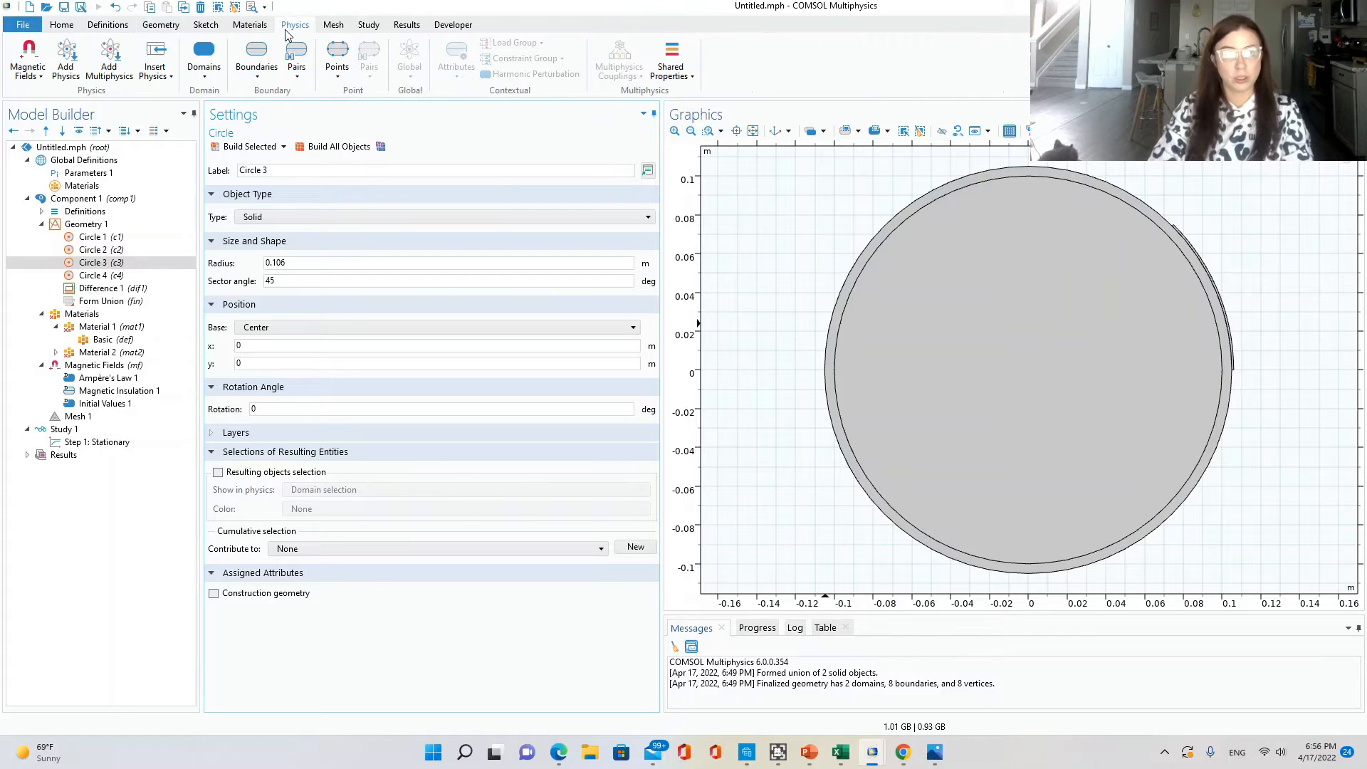
click(242, 27)
click(171, 28)
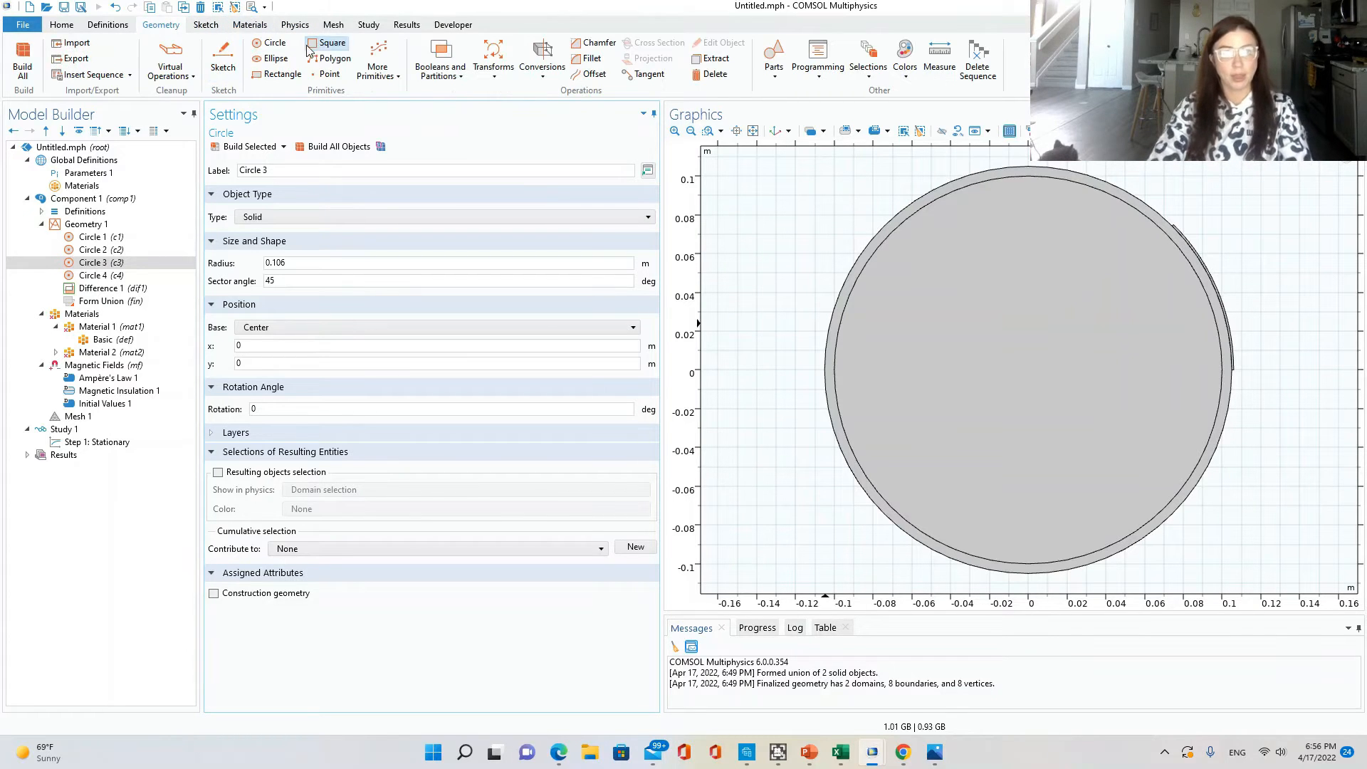
click(272, 44)
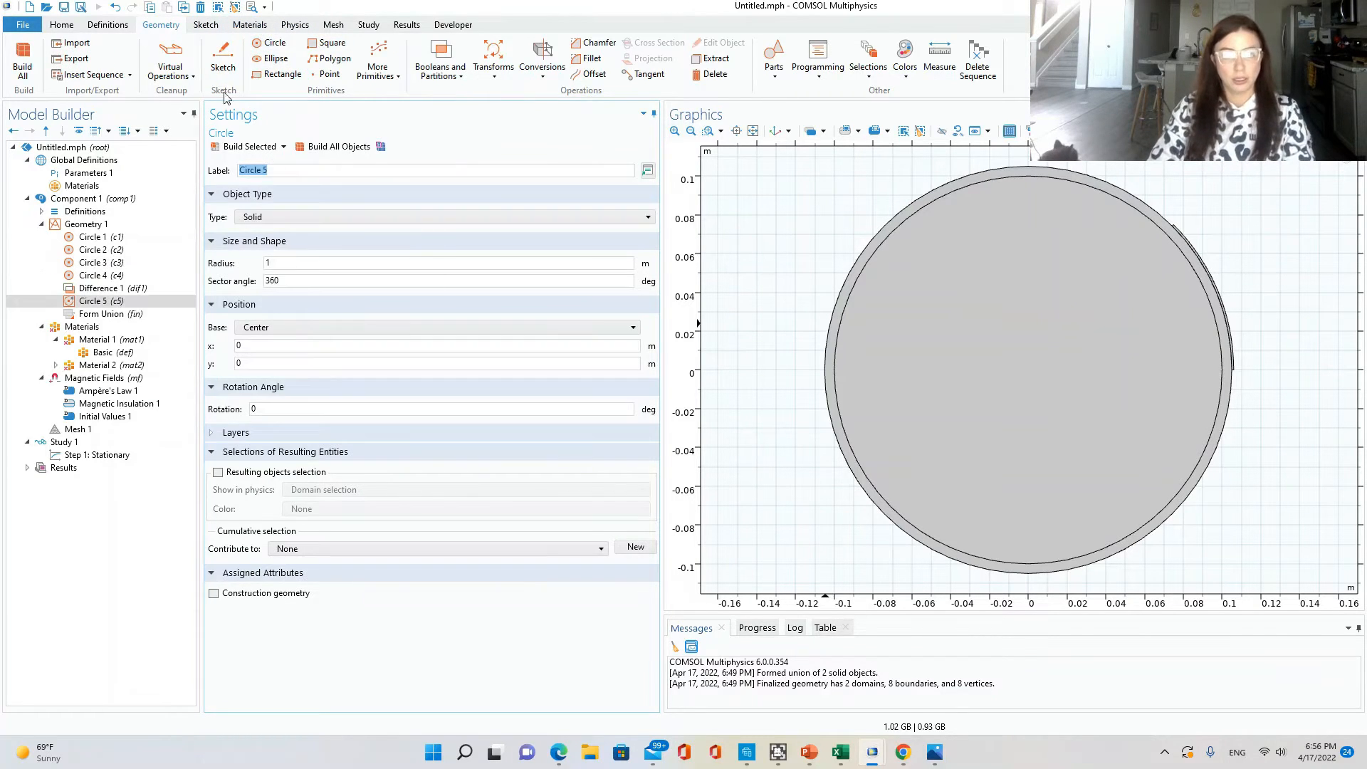
double_click(269, 263)
text(.106)
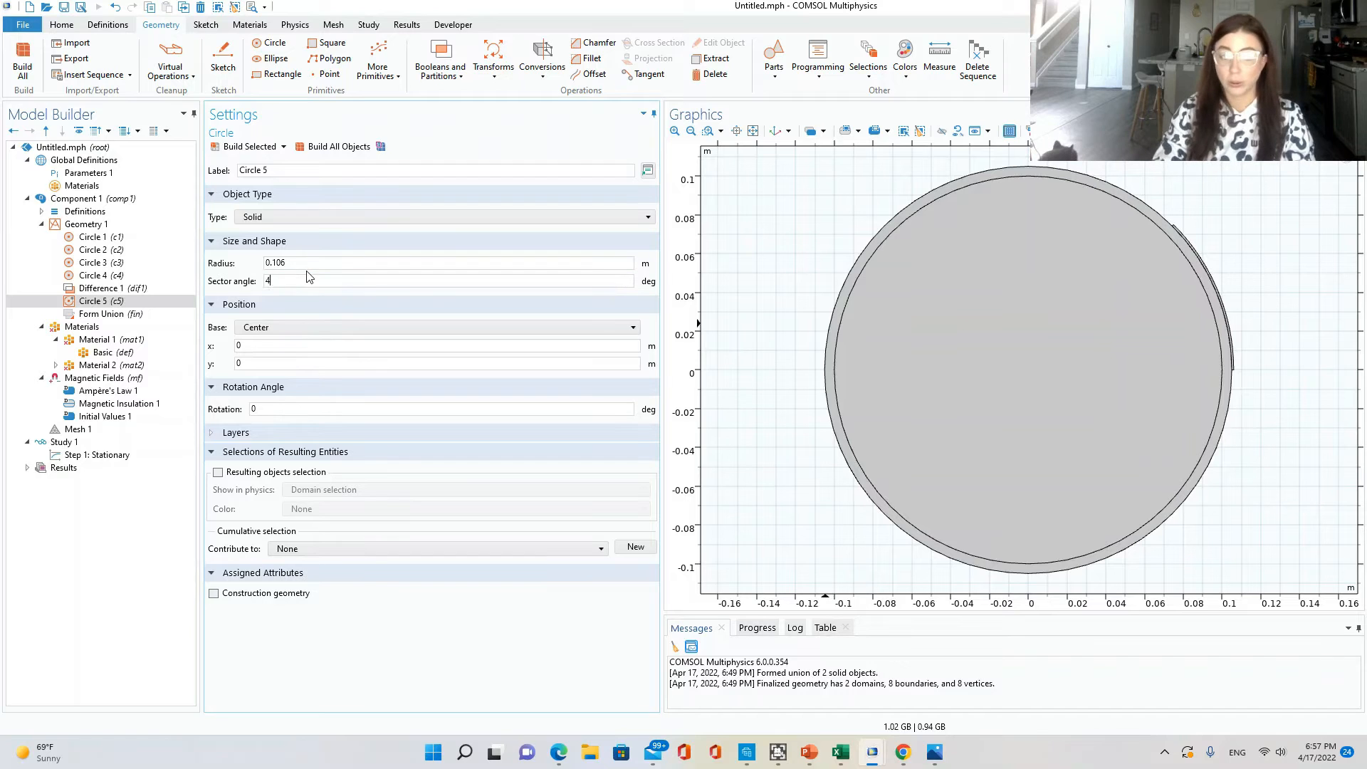
Try a rotation angle of 335 degrees for the fifth circle and build it.
click(310, 409)
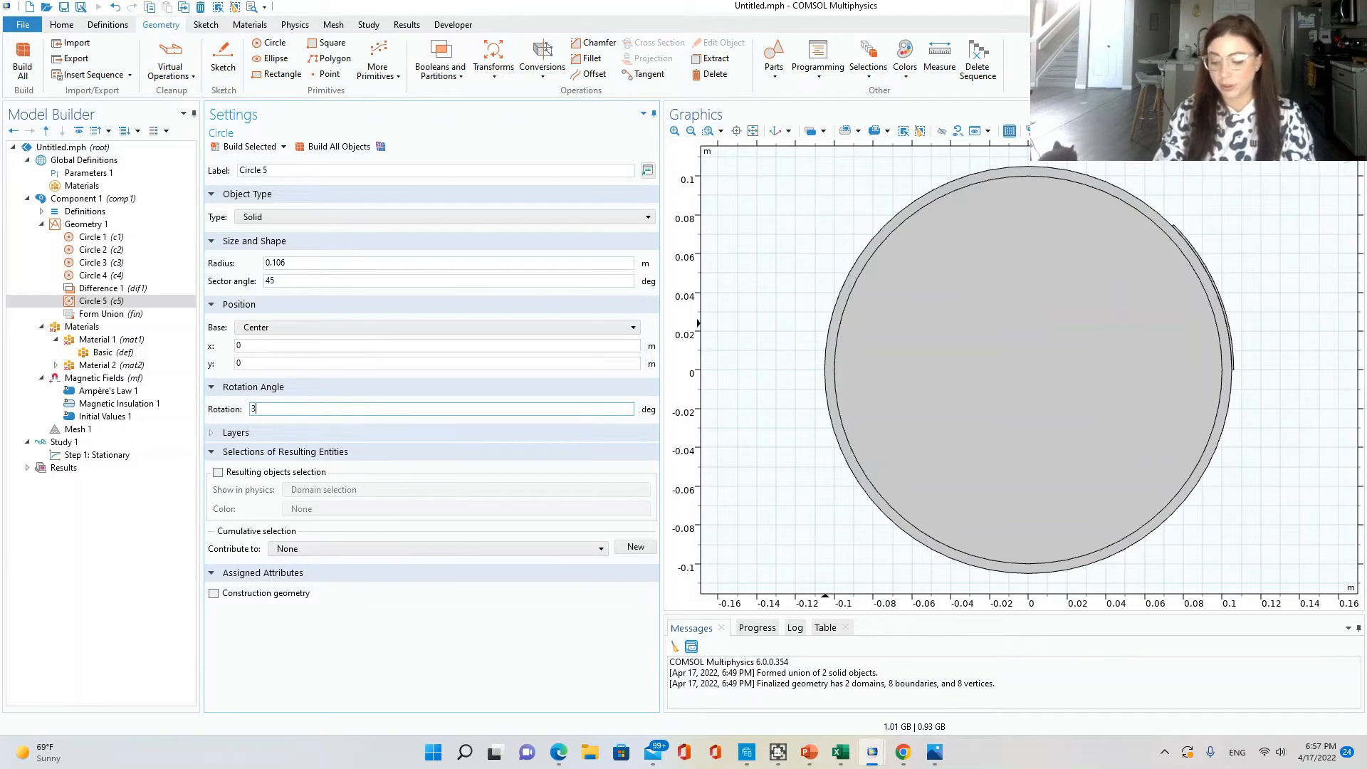
text(335)
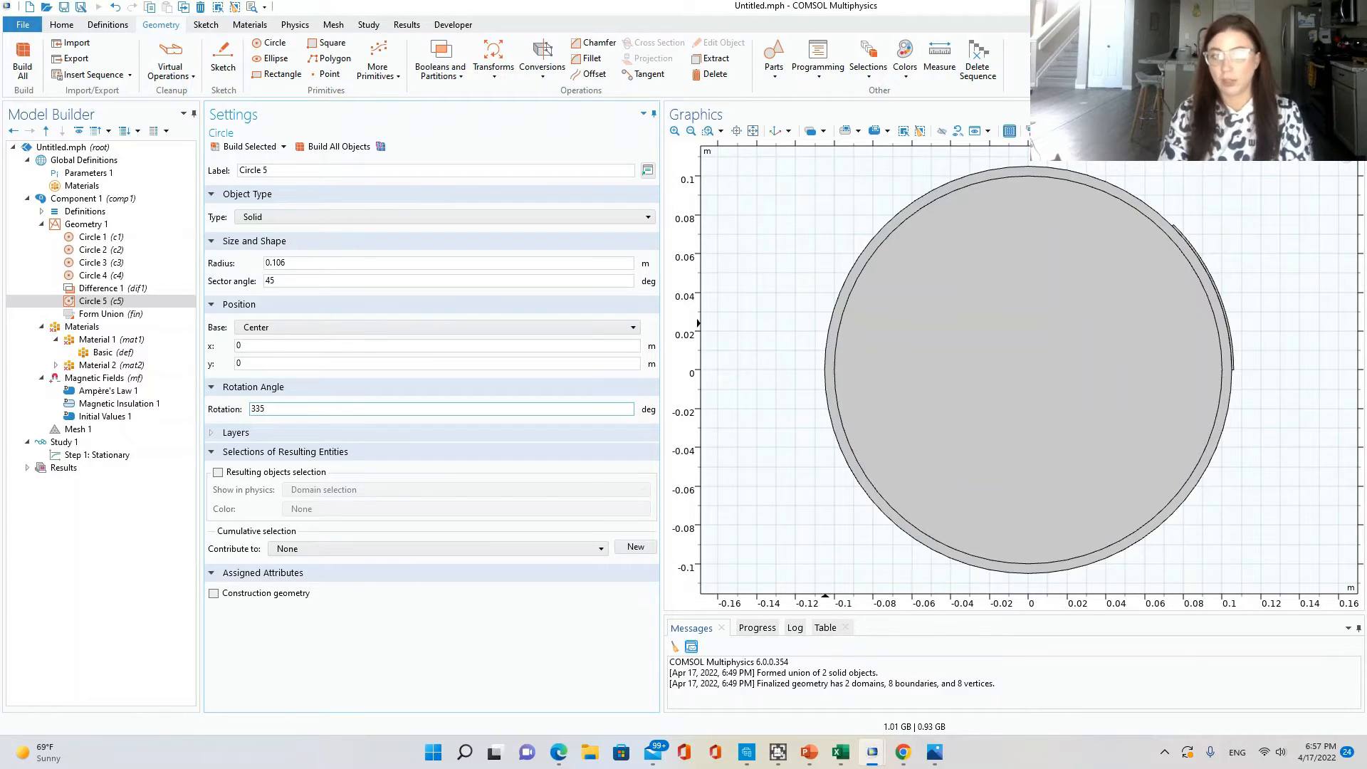
click(226, 147)
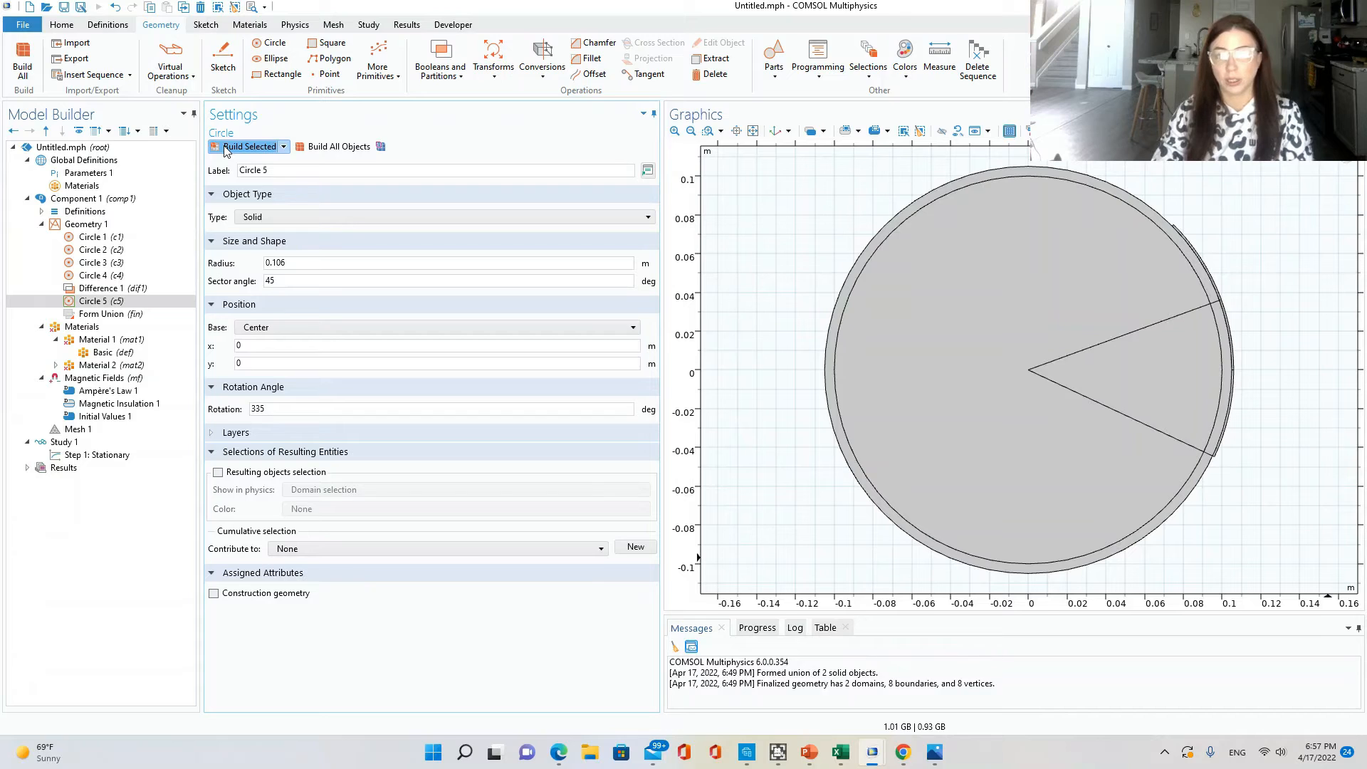
Set the fifth circle's rotation angle to 135 degrees and rebuild it.
drag(338, 409, 235, 420)
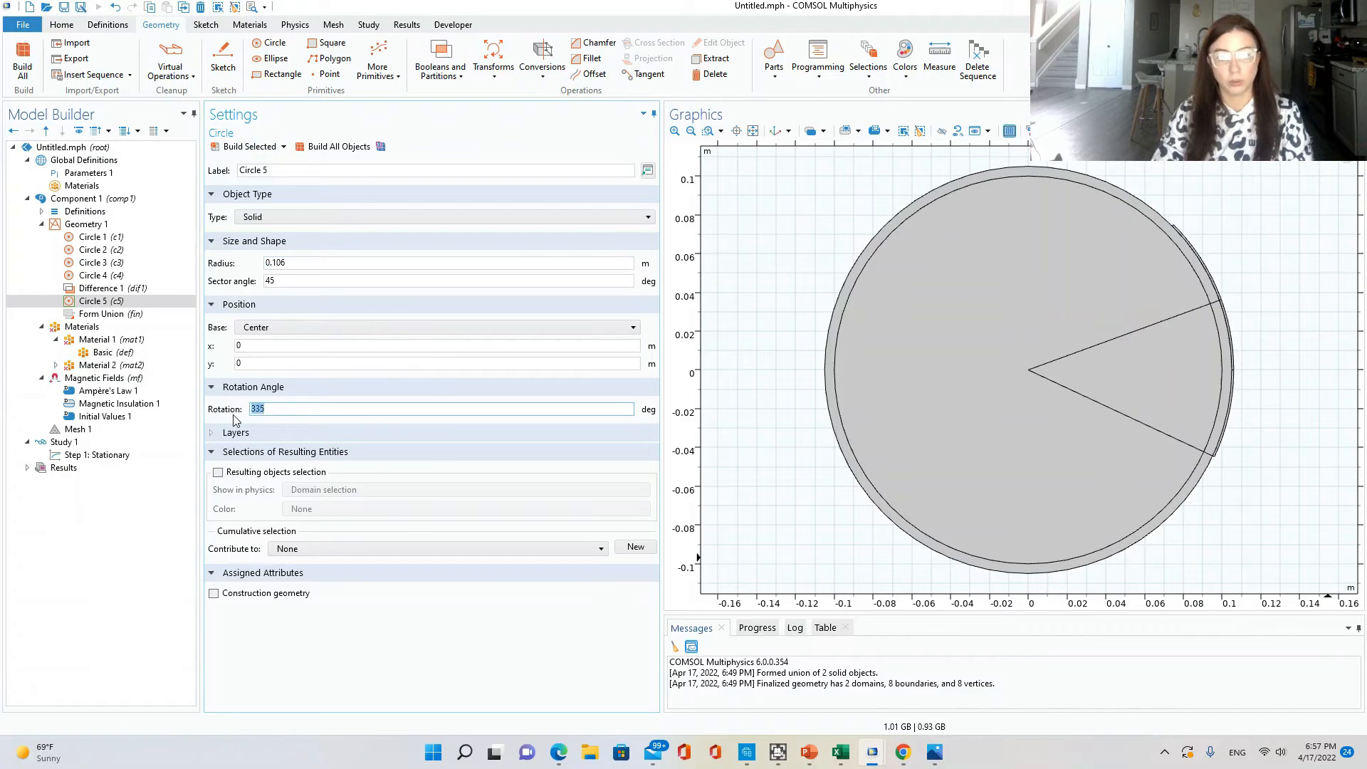
text(135)
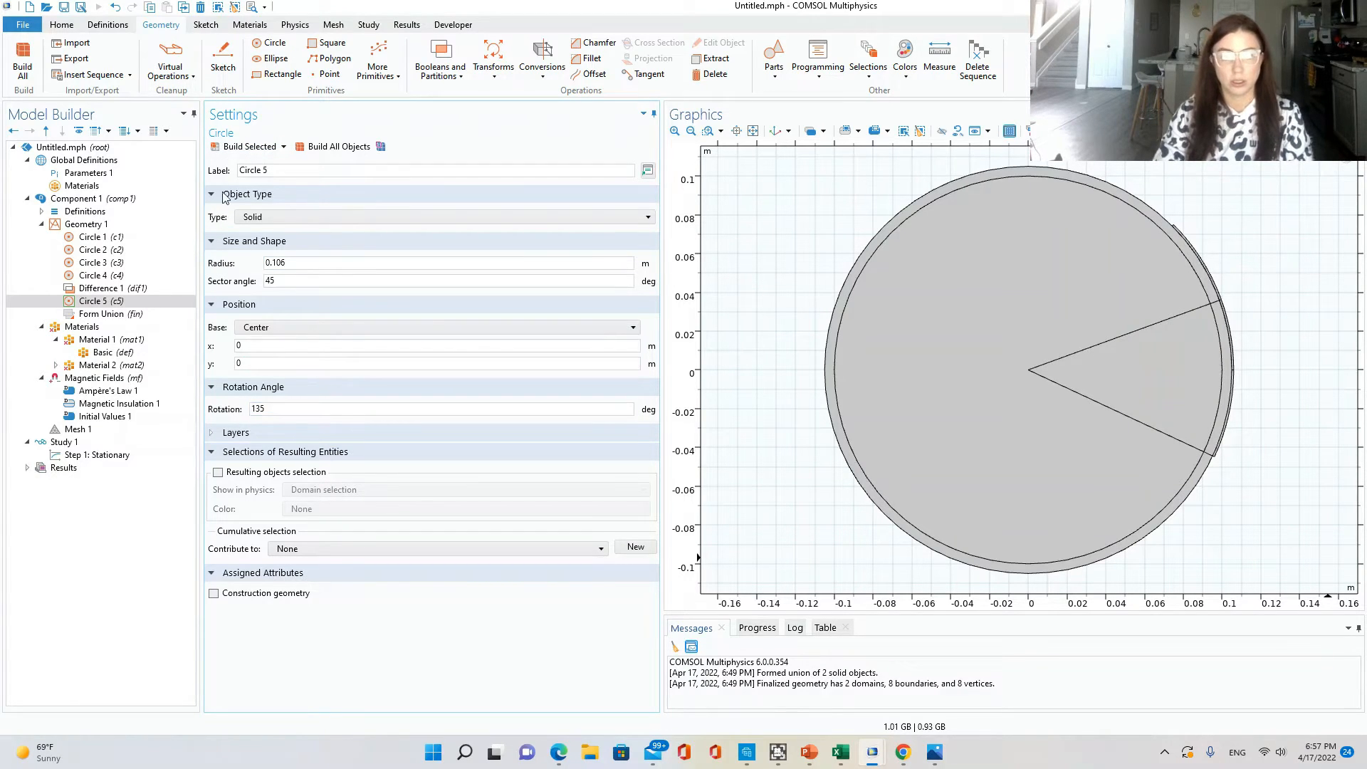
click(226, 148)
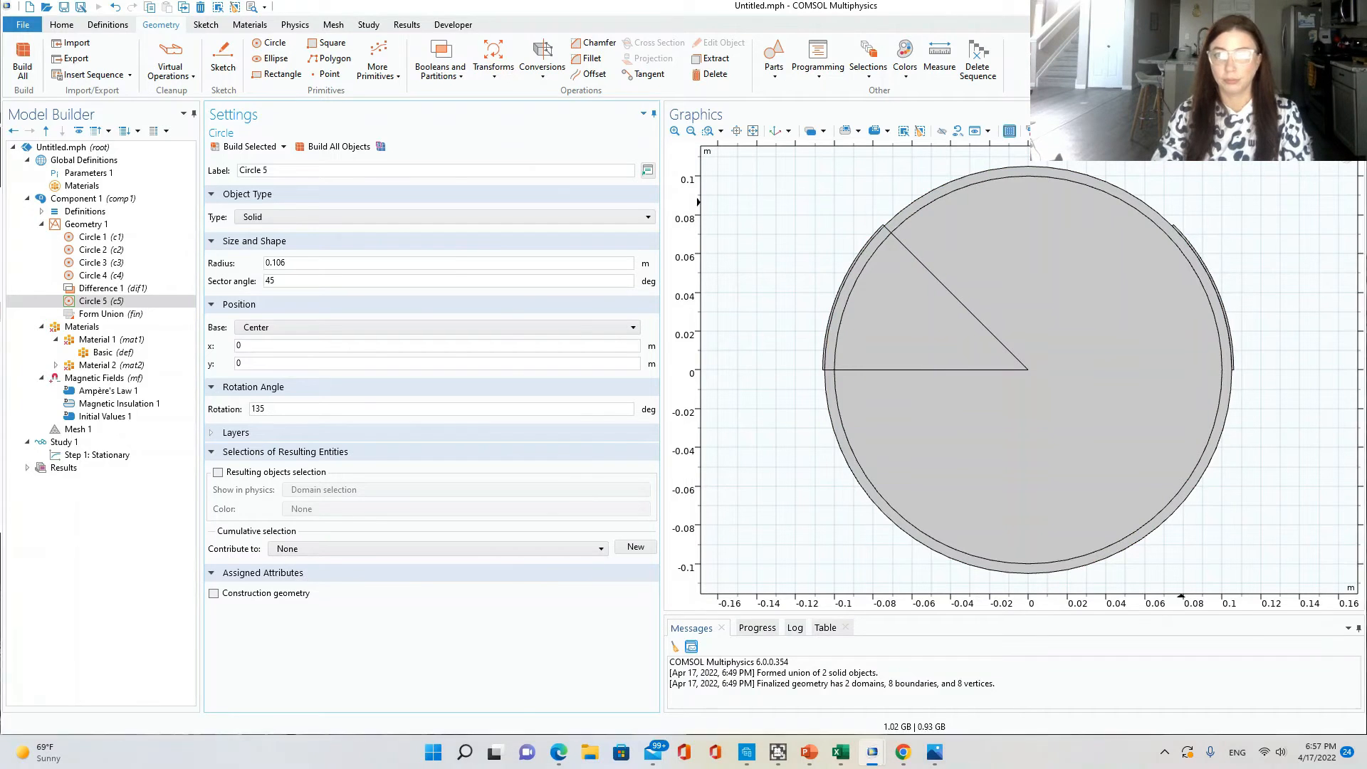
Check the reference sketch, and build a sixth circle with radius 0.105 m, sector angle 45 degrees and rotation 135 degrees.
click(935, 752)
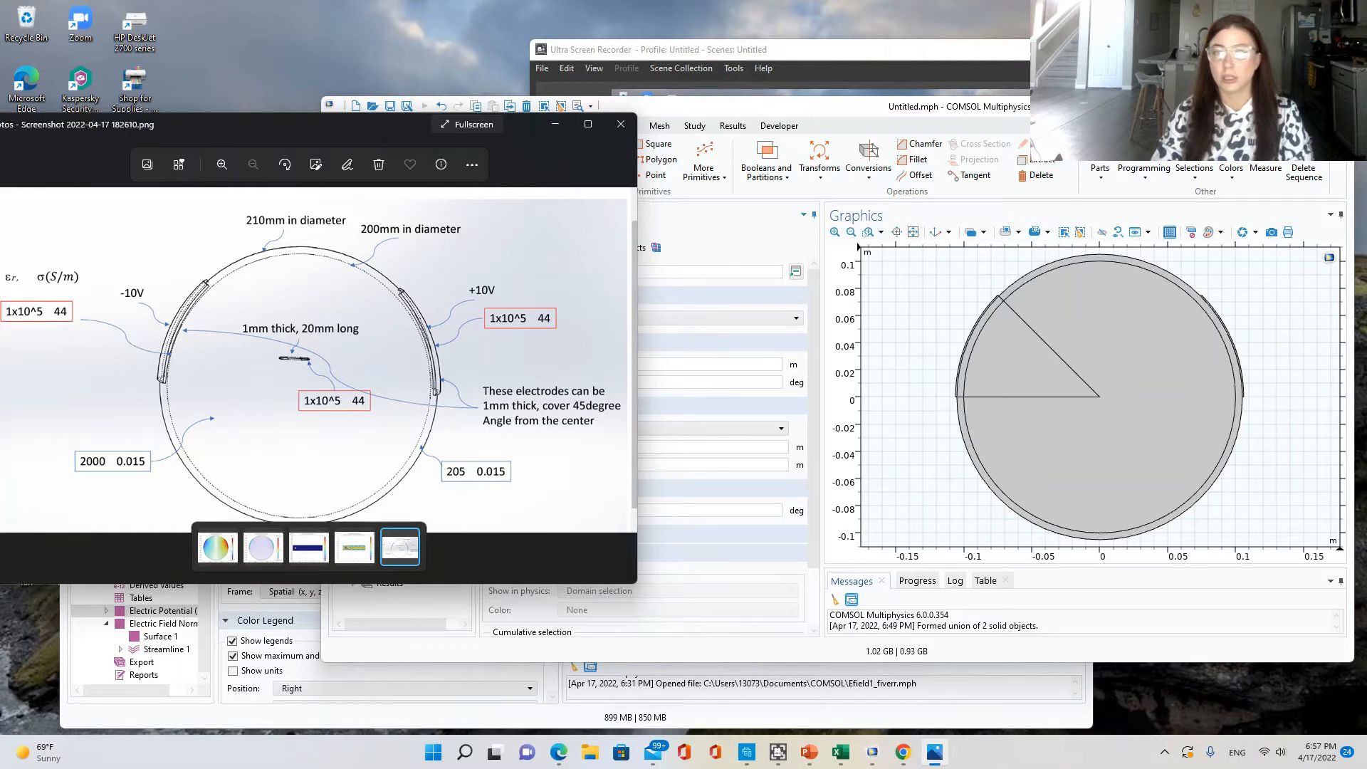
click(1305, 106)
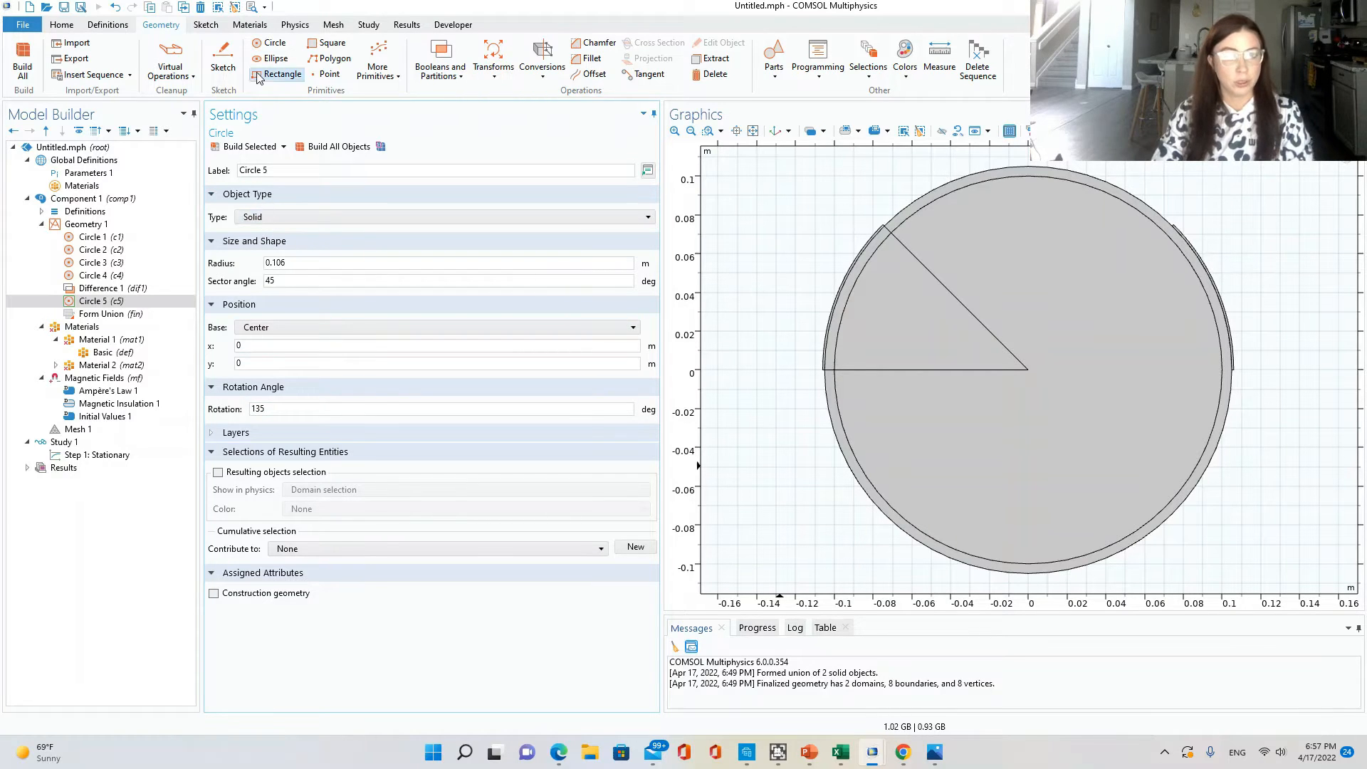
click(270, 43)
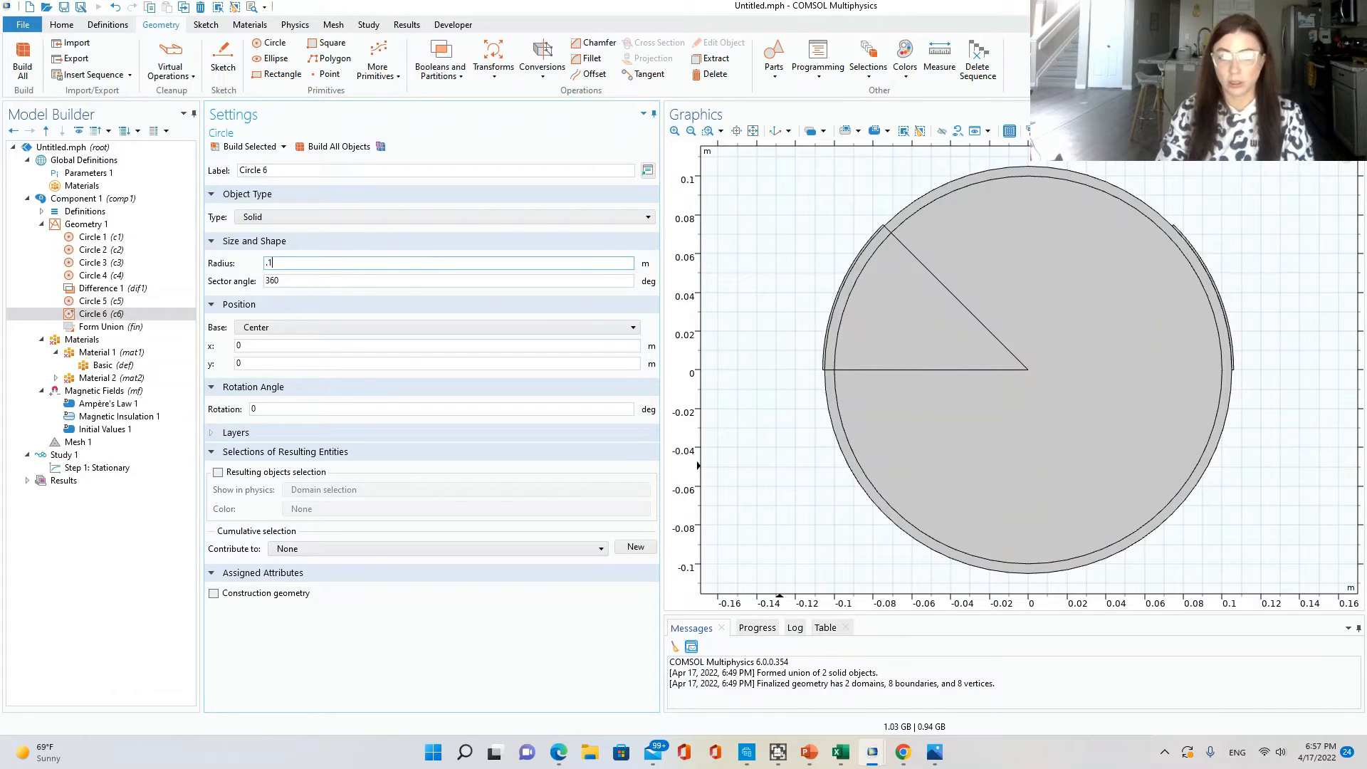
key(Tab)
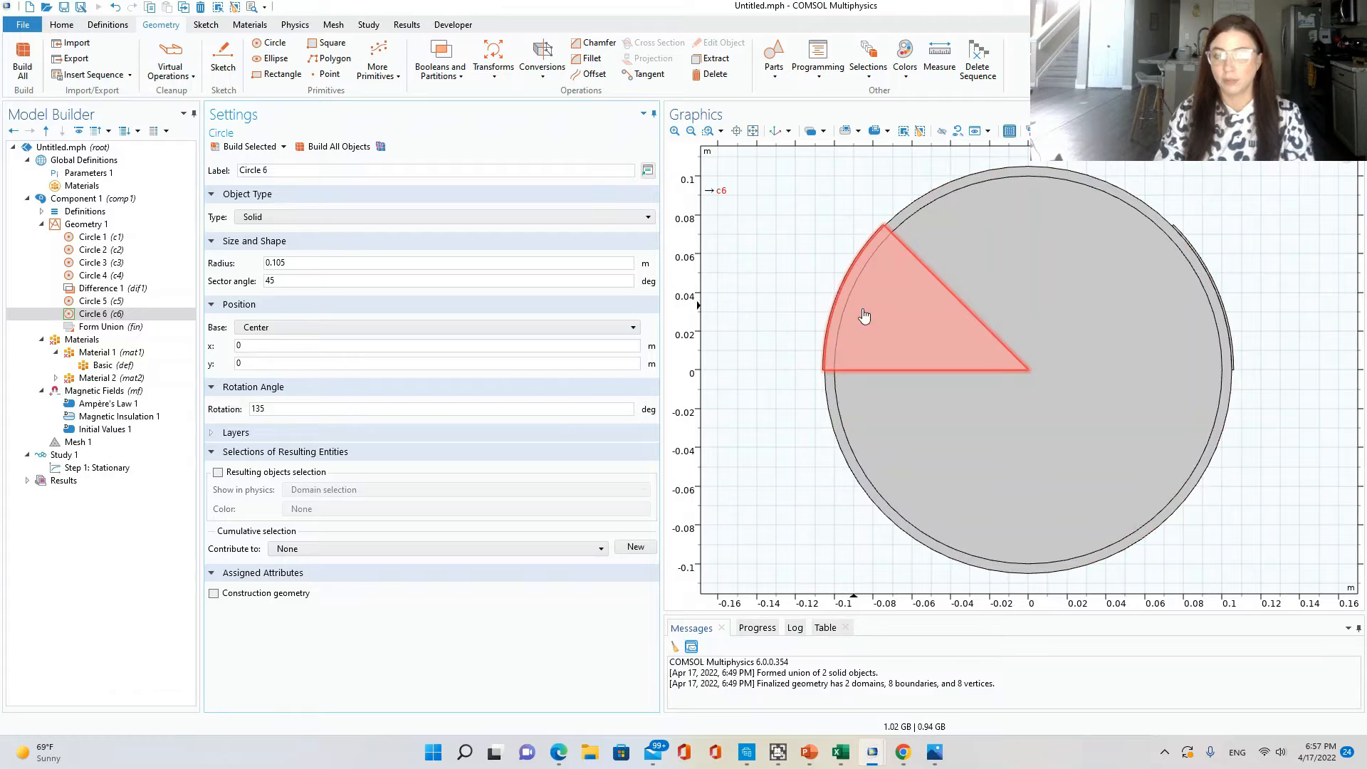
scroll(841, 314, up, 5)
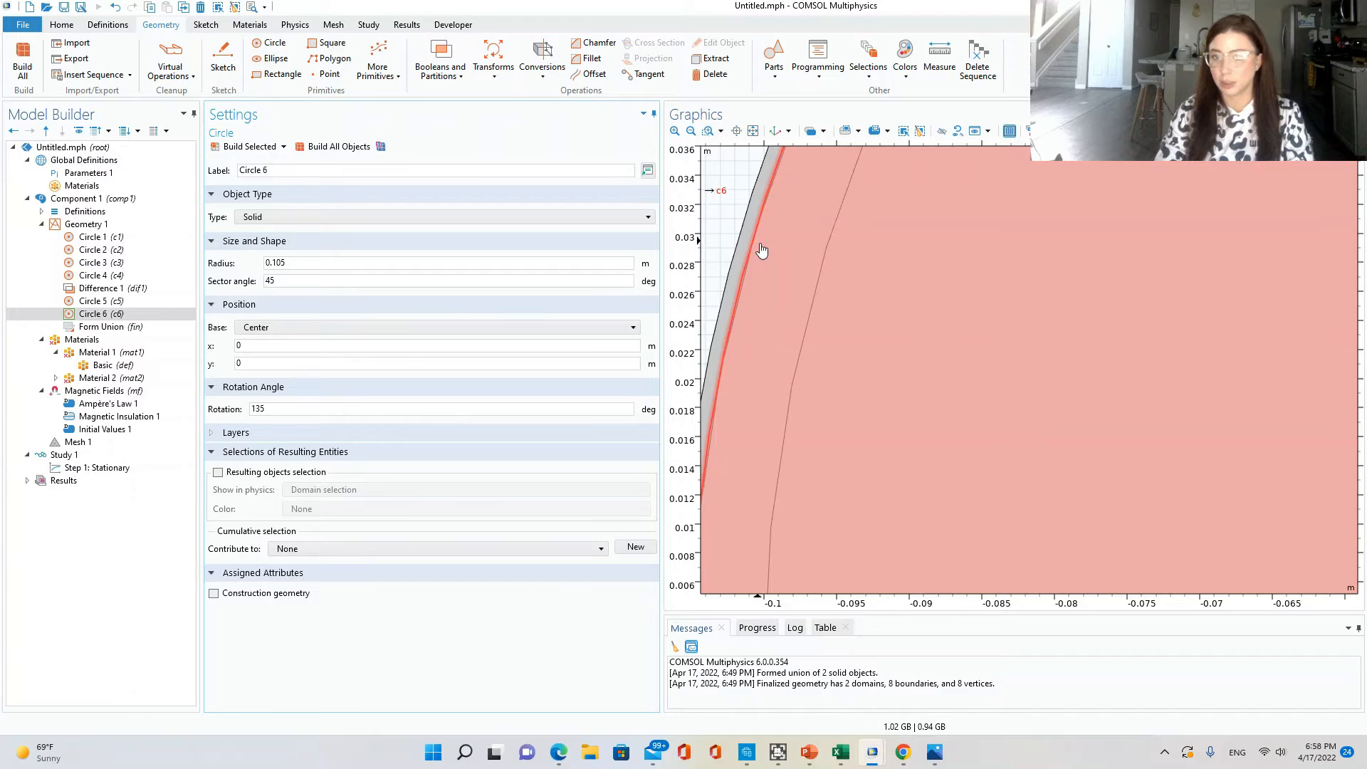
scroll(761, 249, down, 5)
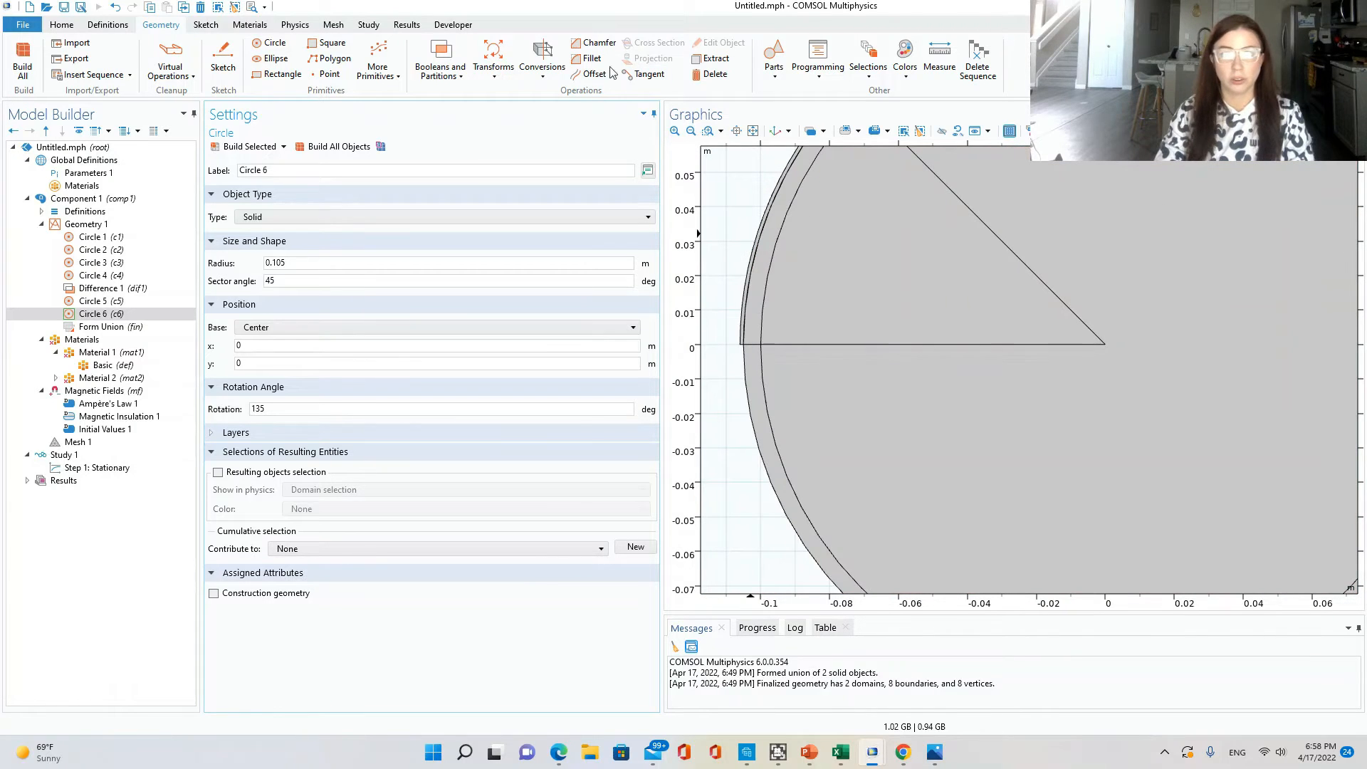
Create a second Difference that subtracts circle c6 from circle c5, build it, and check both electrode arcs.
click(448, 80)
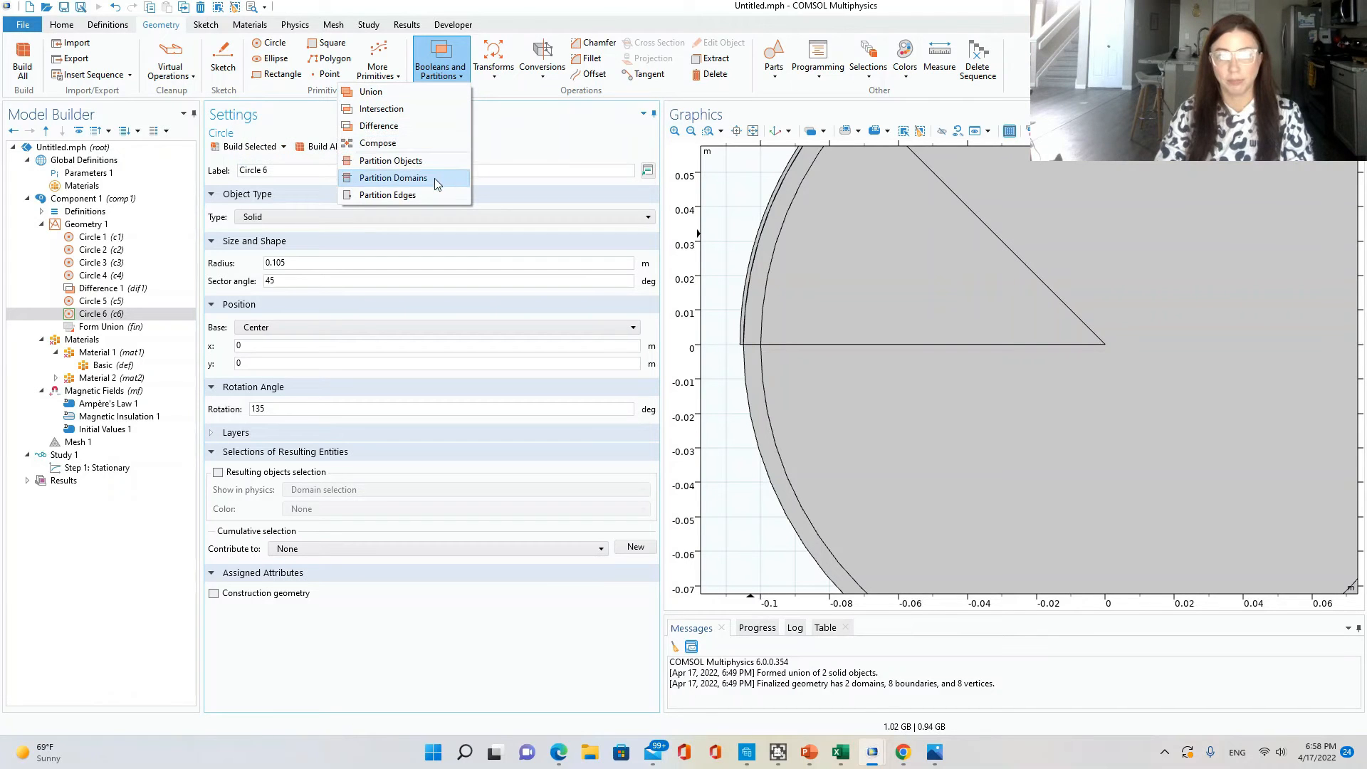
click(379, 126)
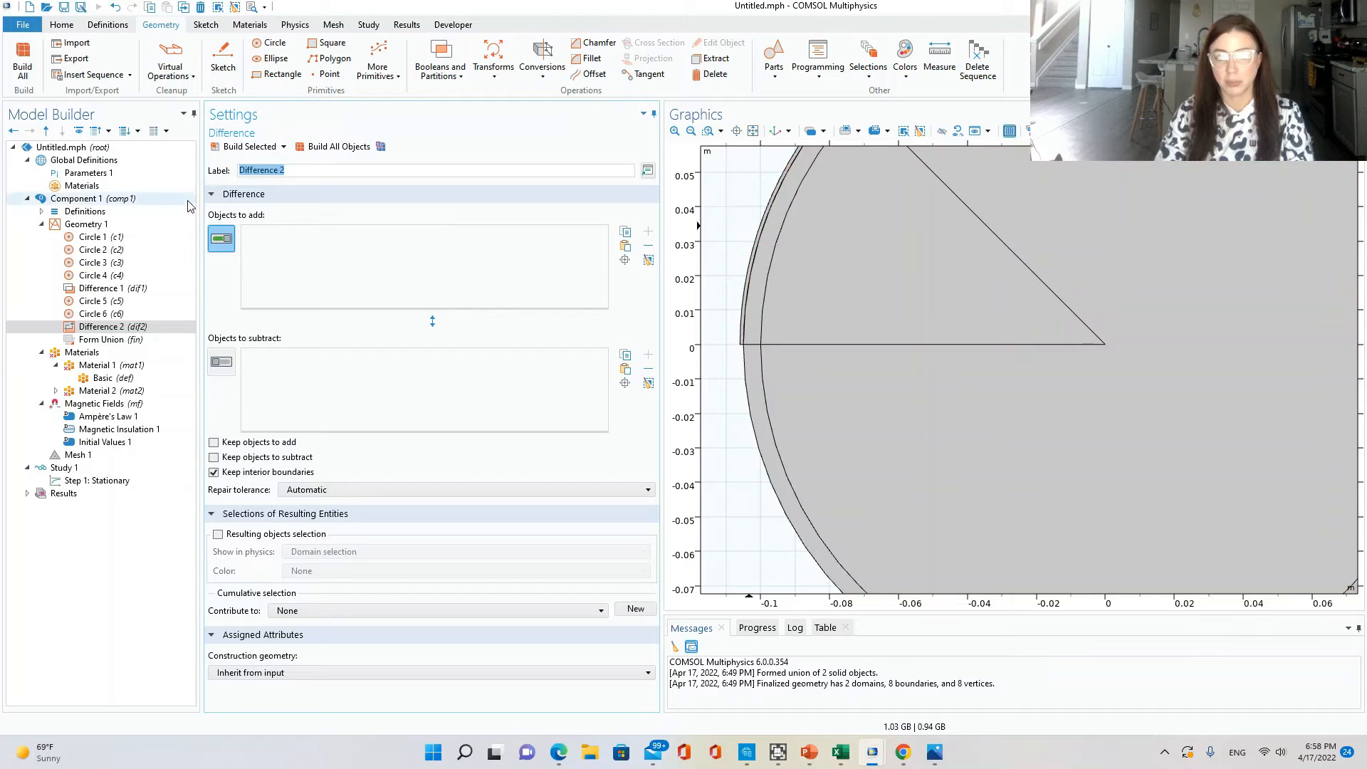
click(757, 249)
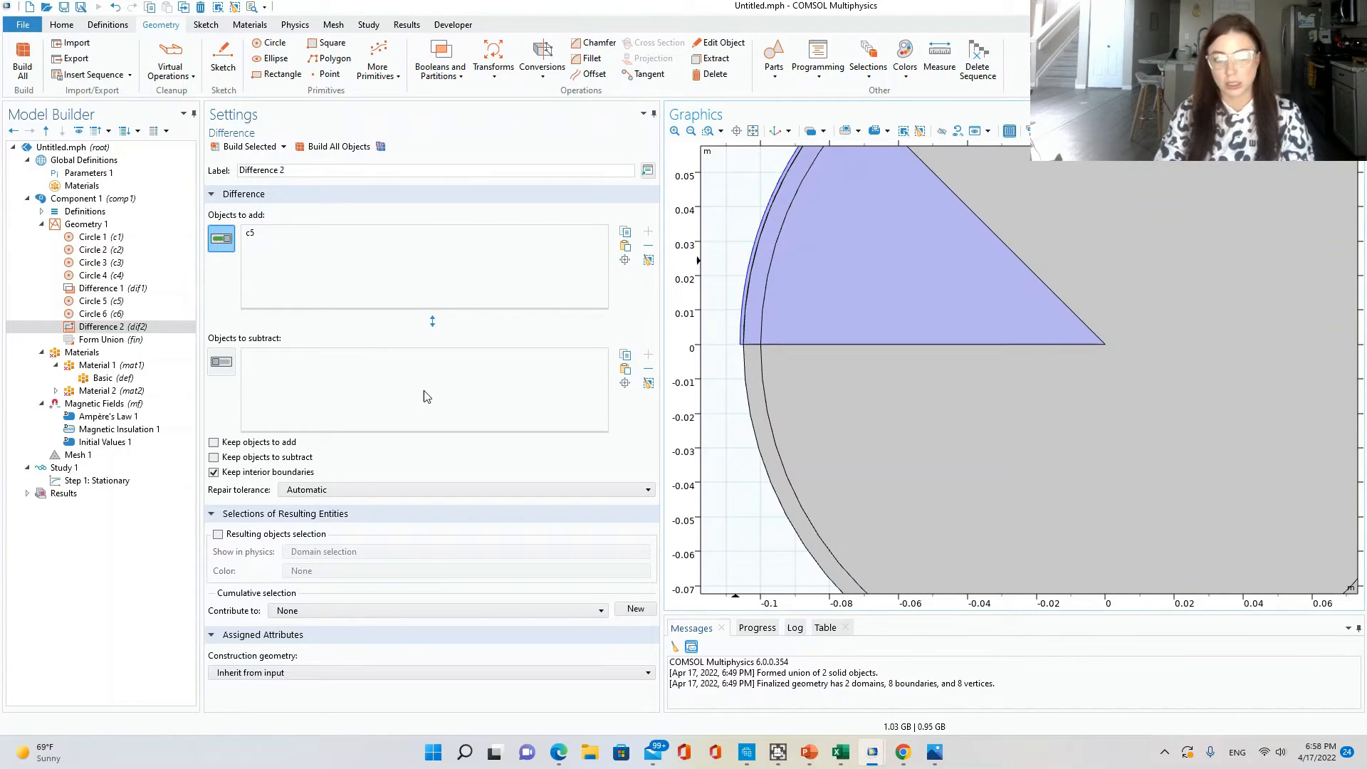
click(221, 362)
click(939, 281)
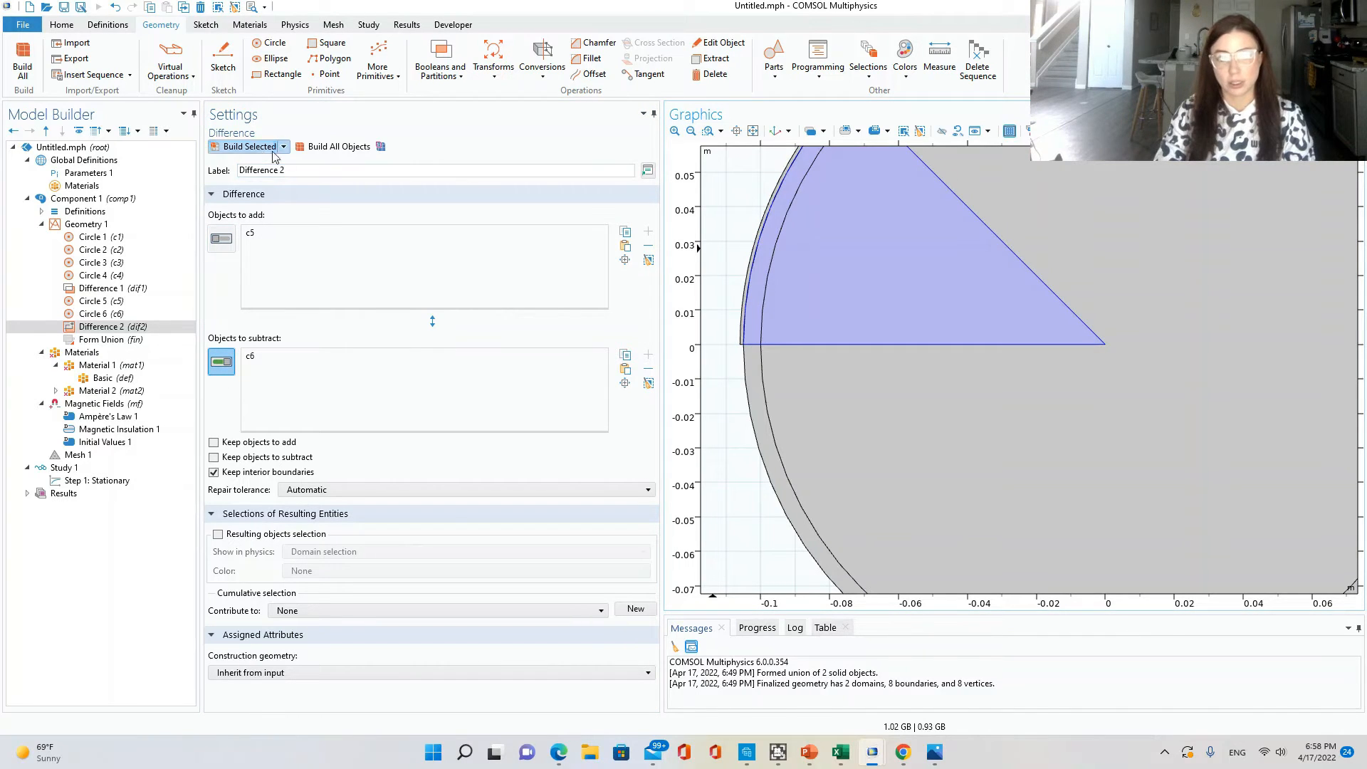
click(248, 146)
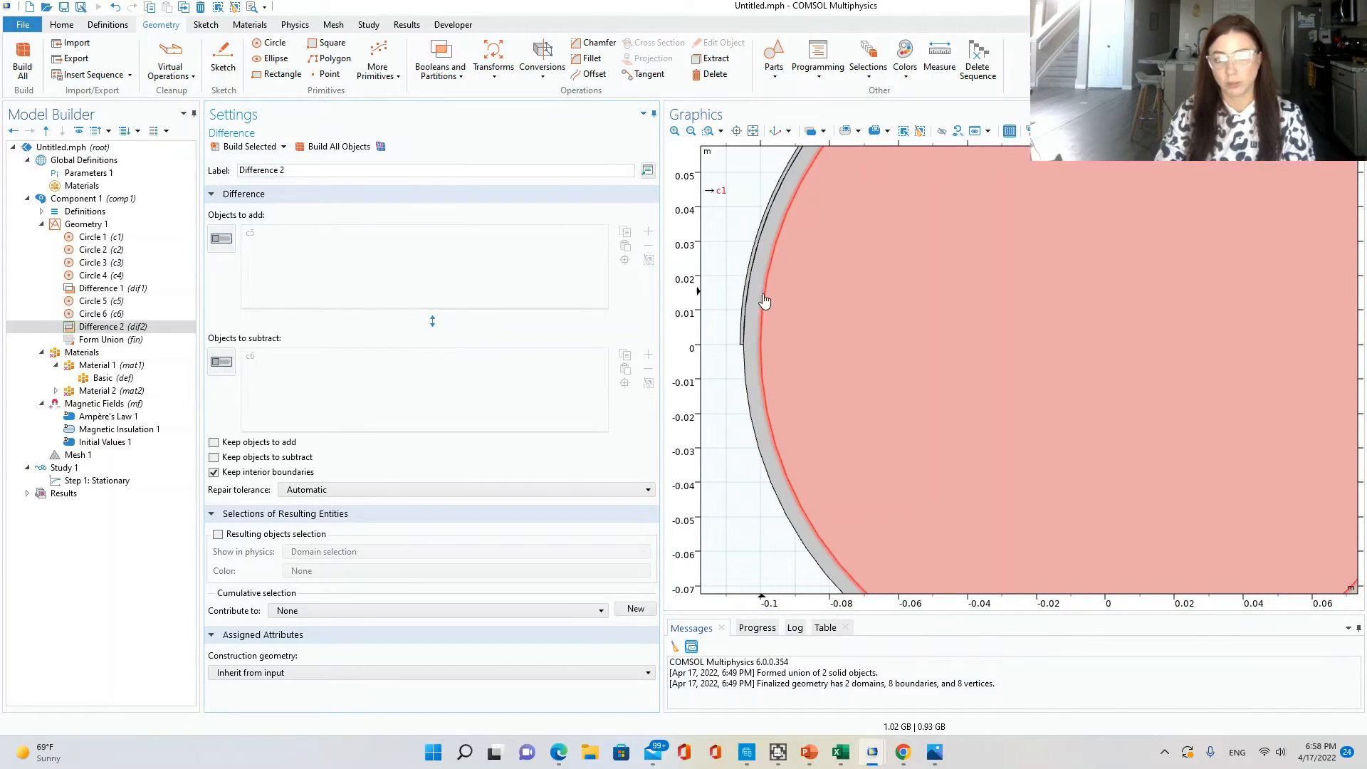
scroll(726, 297, up, 3)
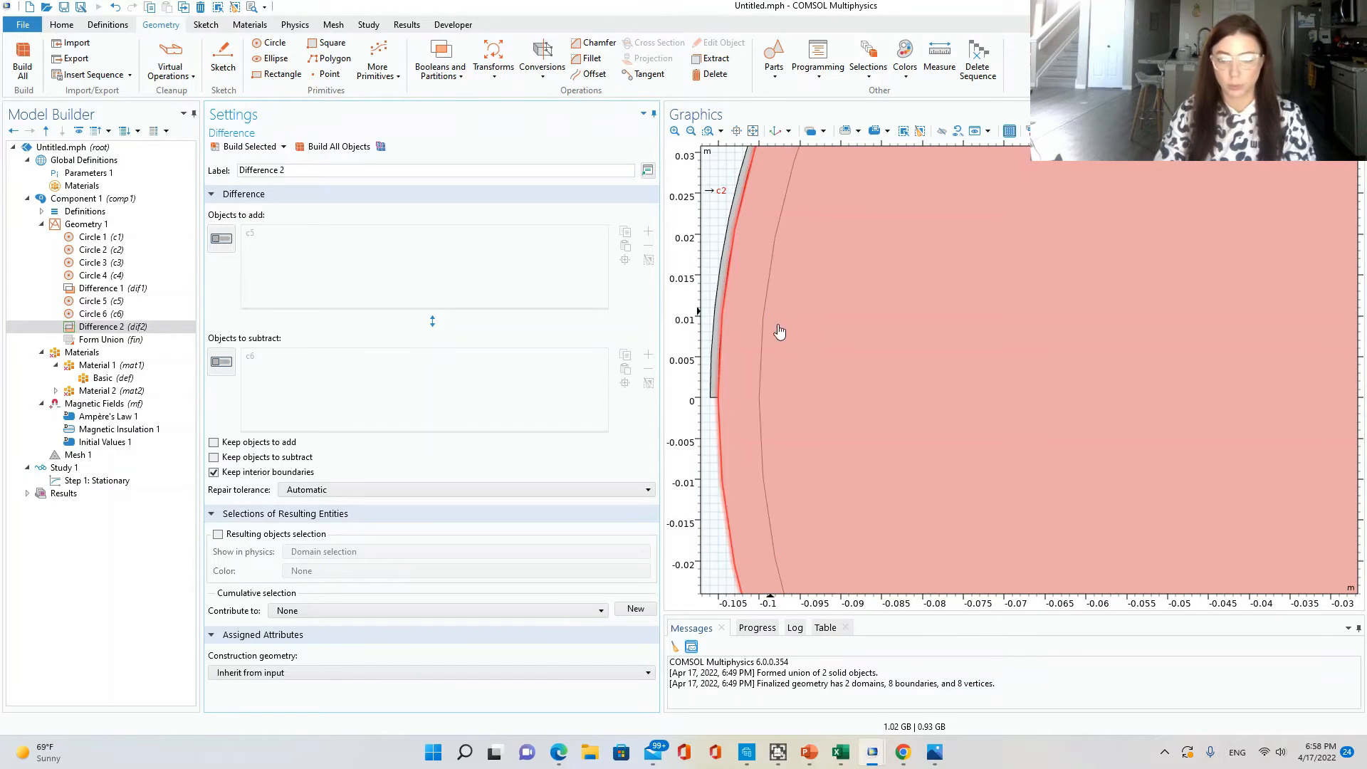
scroll(780, 335, down, 3)
scroll(1310, 377, down, 2)
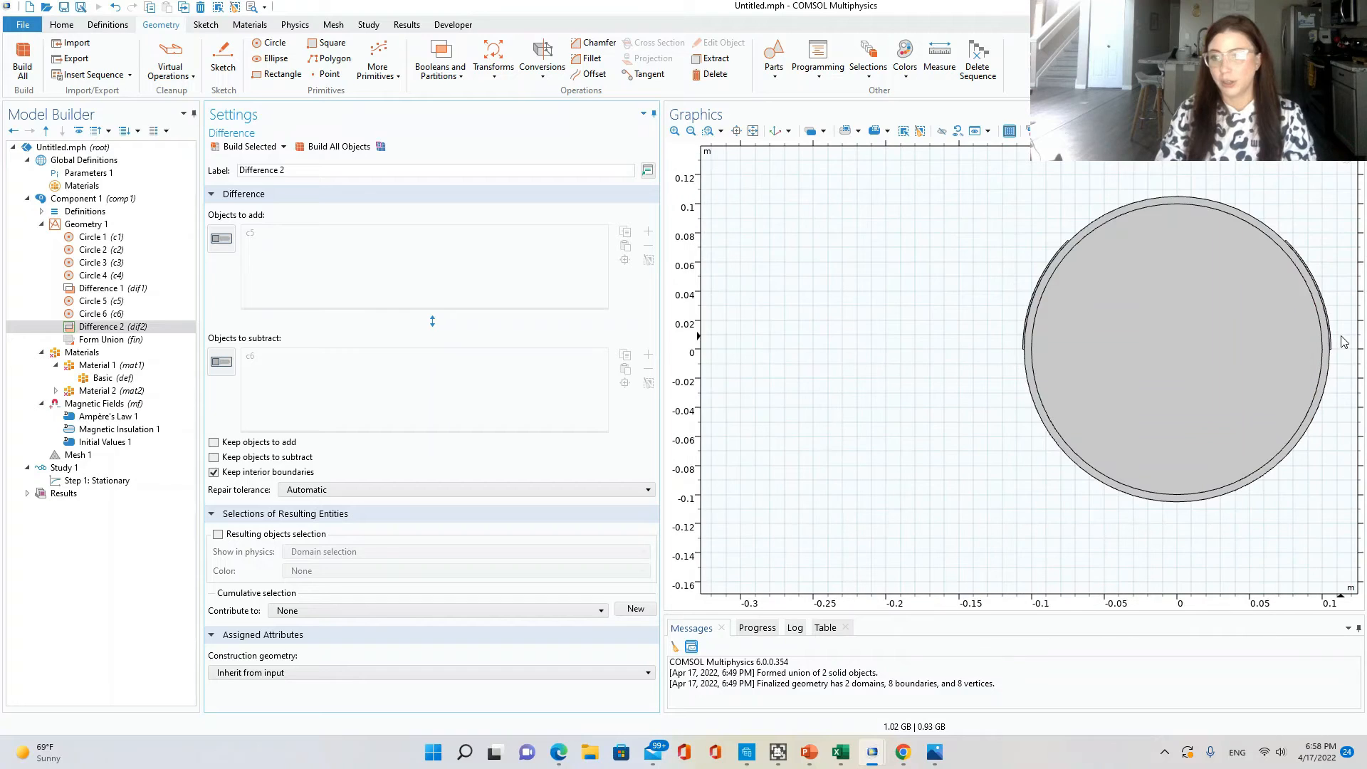
click(752, 130)
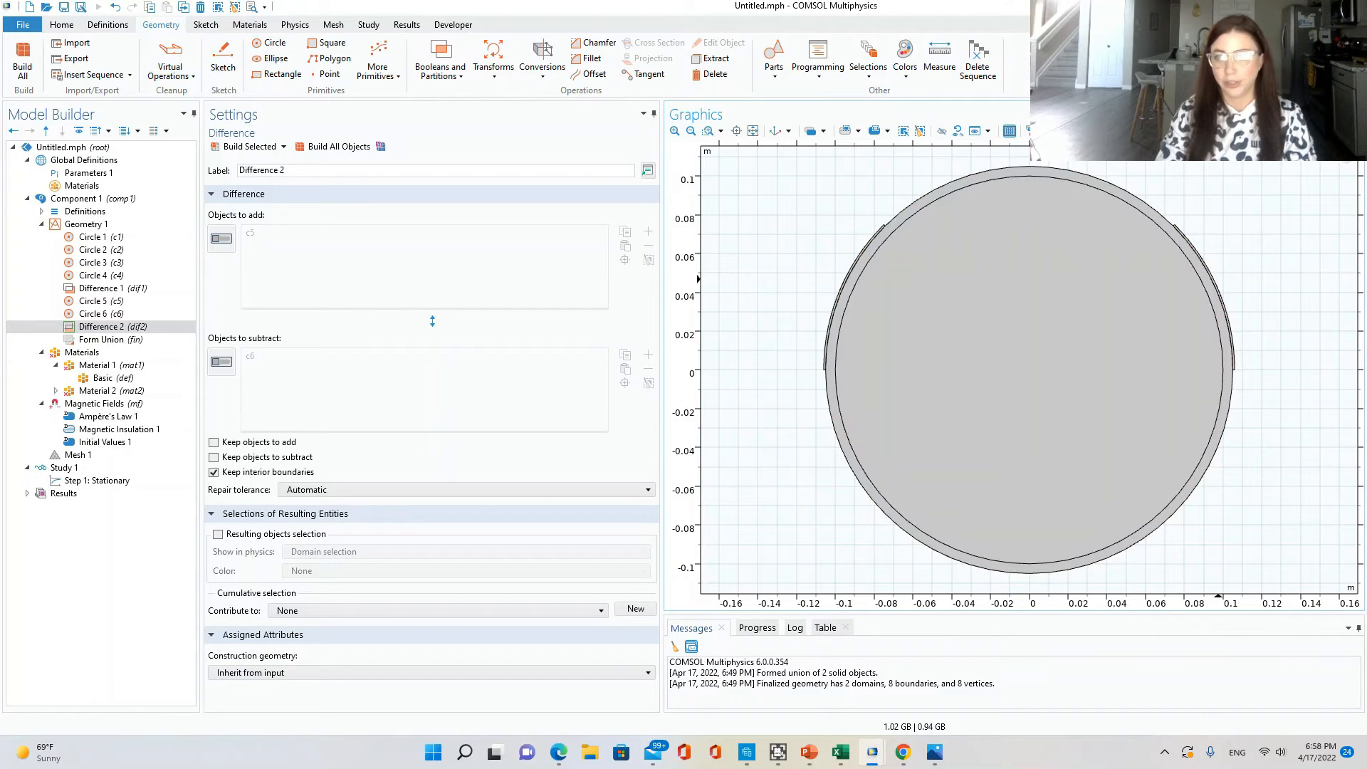
Check the reference sketch for the thickness and length of the thin object at the centre of the circle.
click(1318, 6)
click(214, 386)
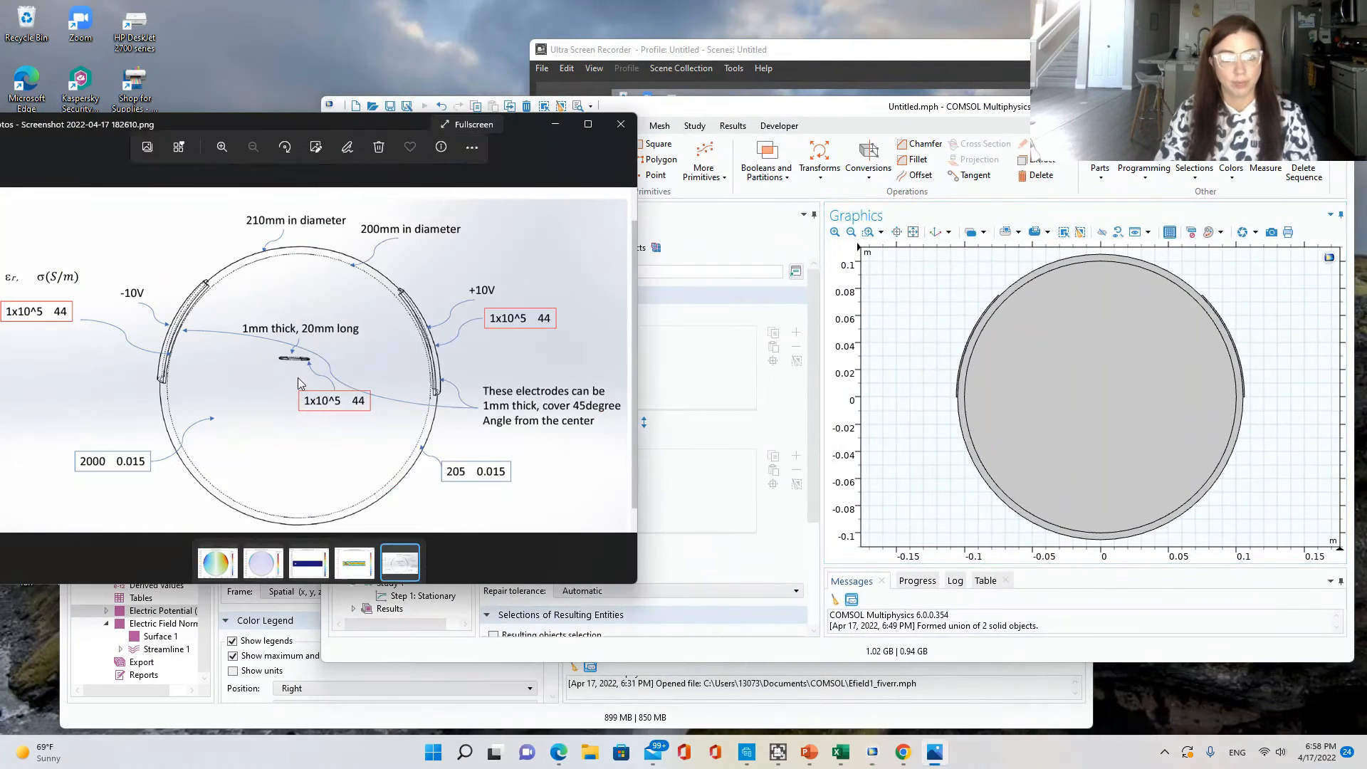
scroll(299, 386, up, 2)
scroll(299, 386, up, 1)
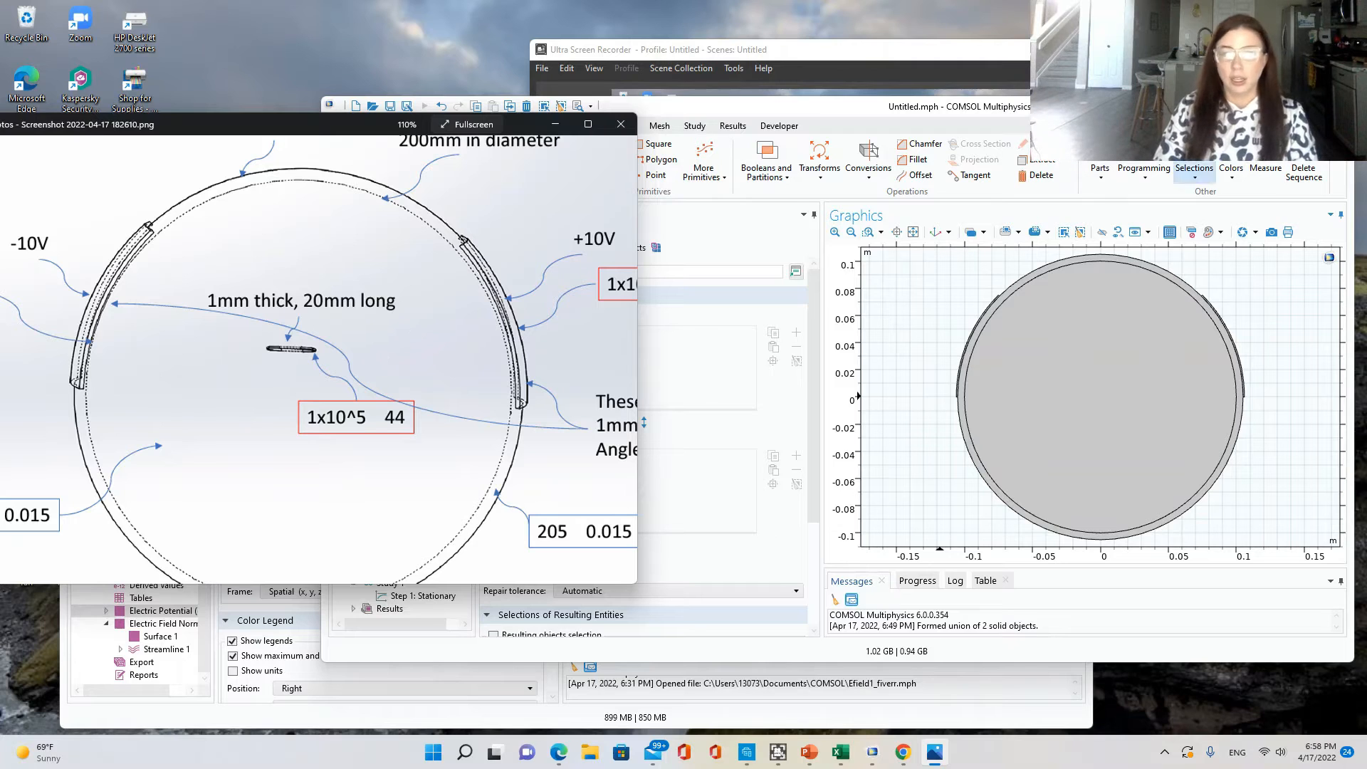
click(1304, 106)
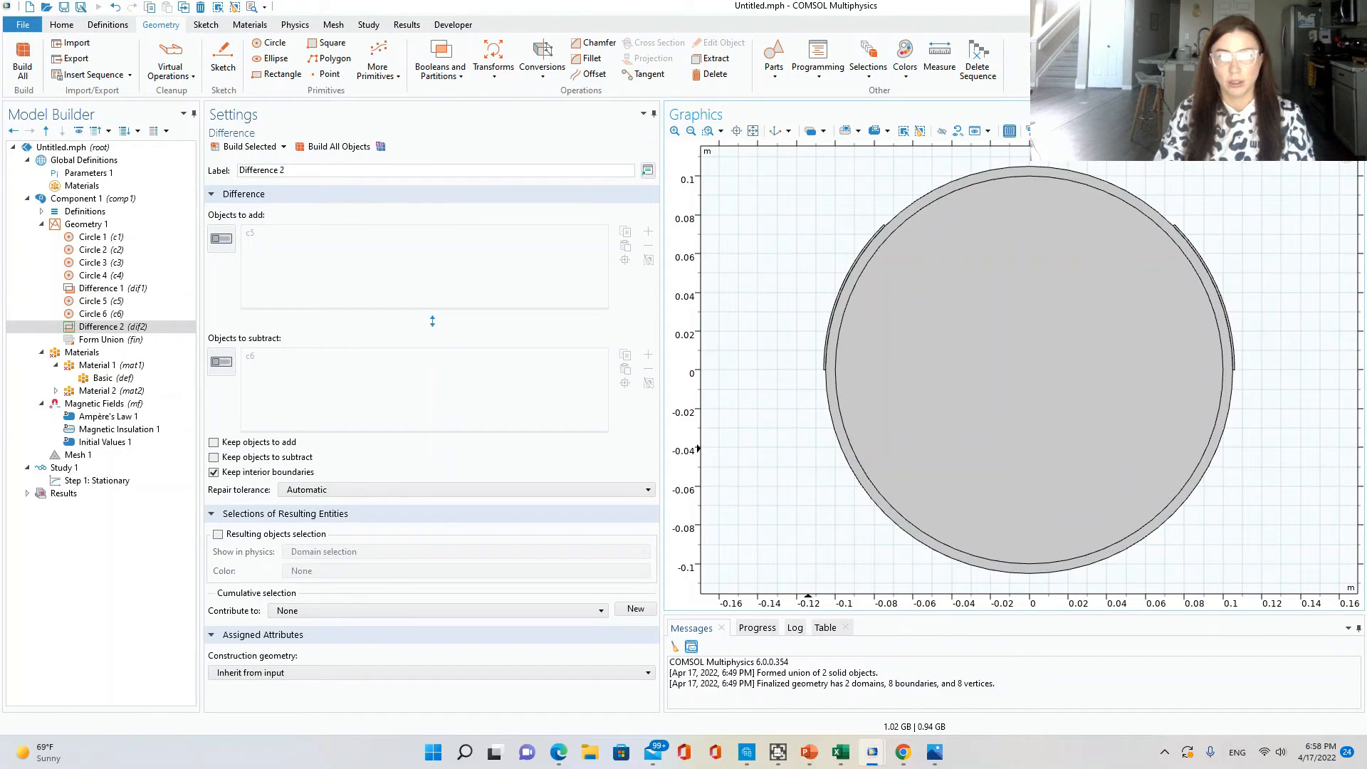
click(1318, 6)
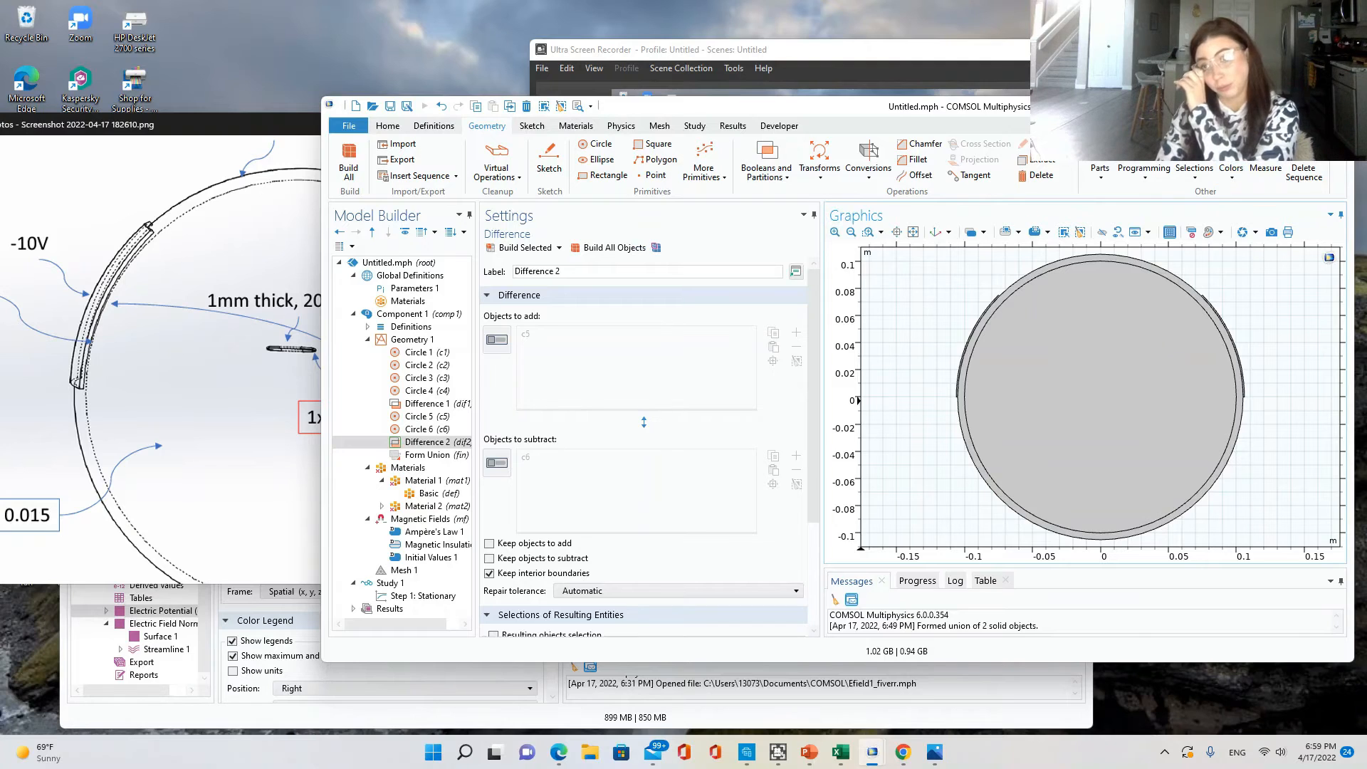
key(super+Up)
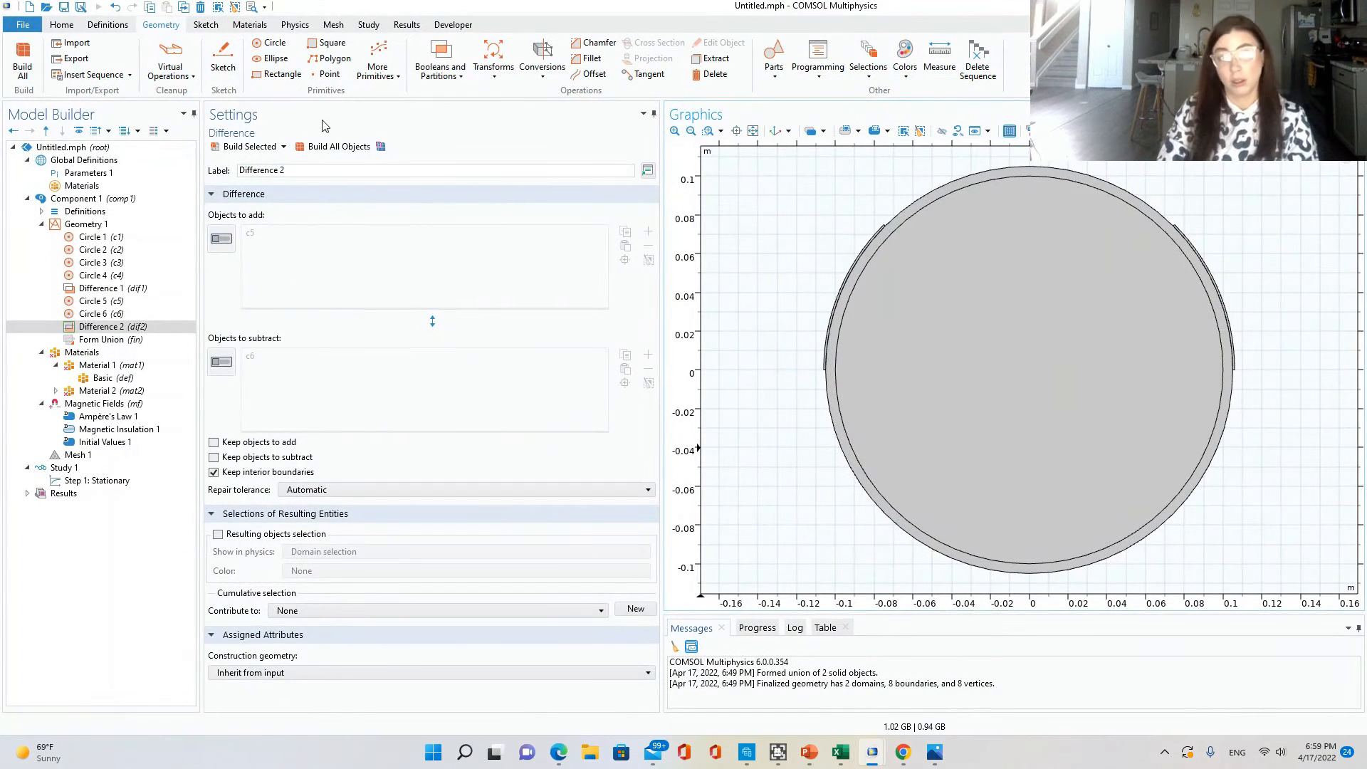
Build a centred ellipse with a-semiaxis 0.02 m and b-semiaxis 0.001 m, and compare it with the reference sketch.
click(268, 61)
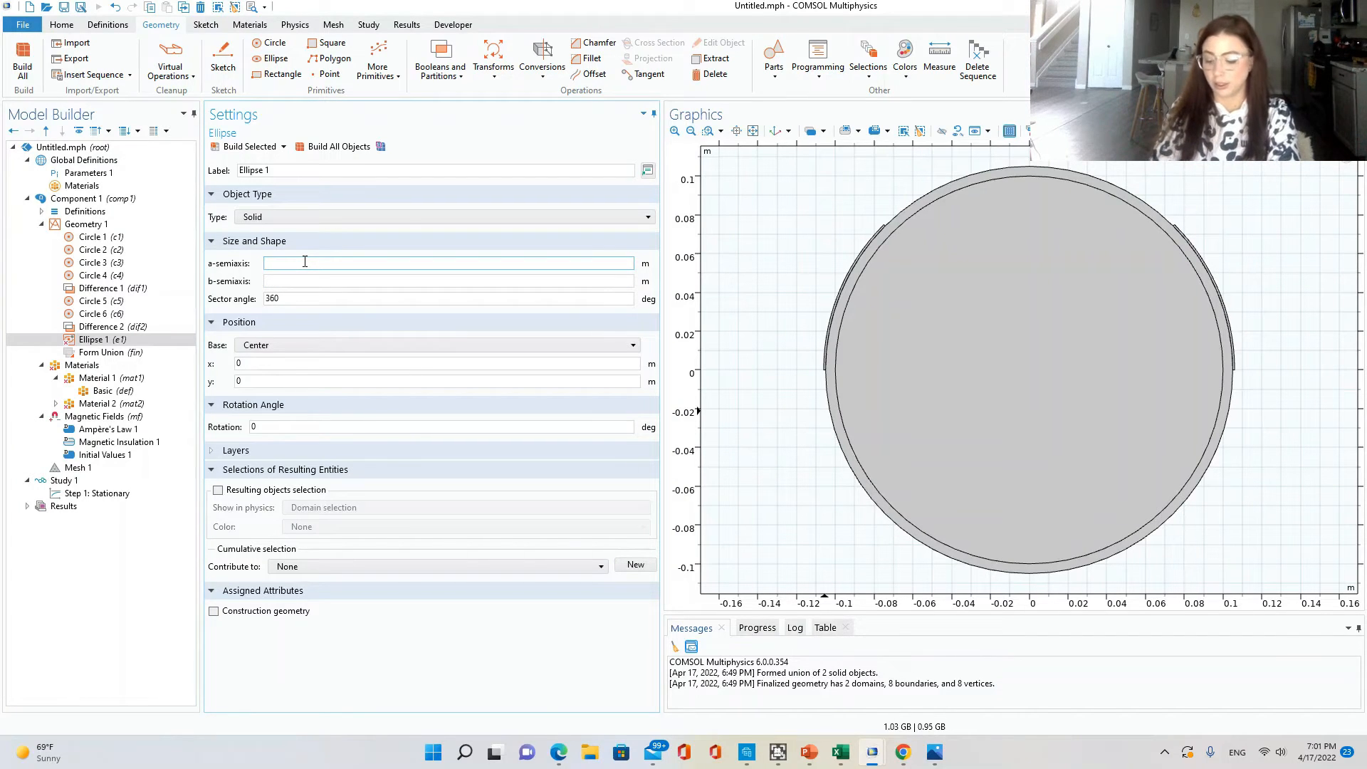
click(326, 282)
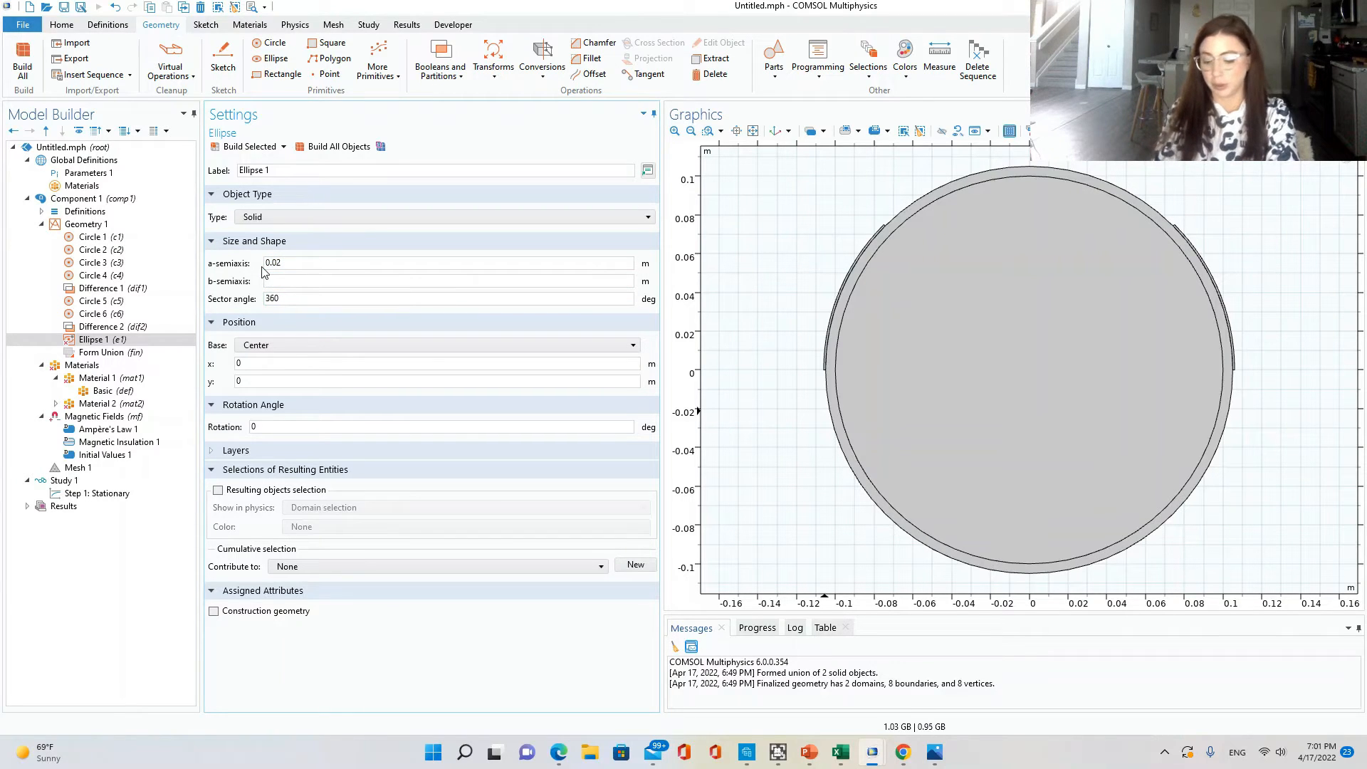
click(251, 328)
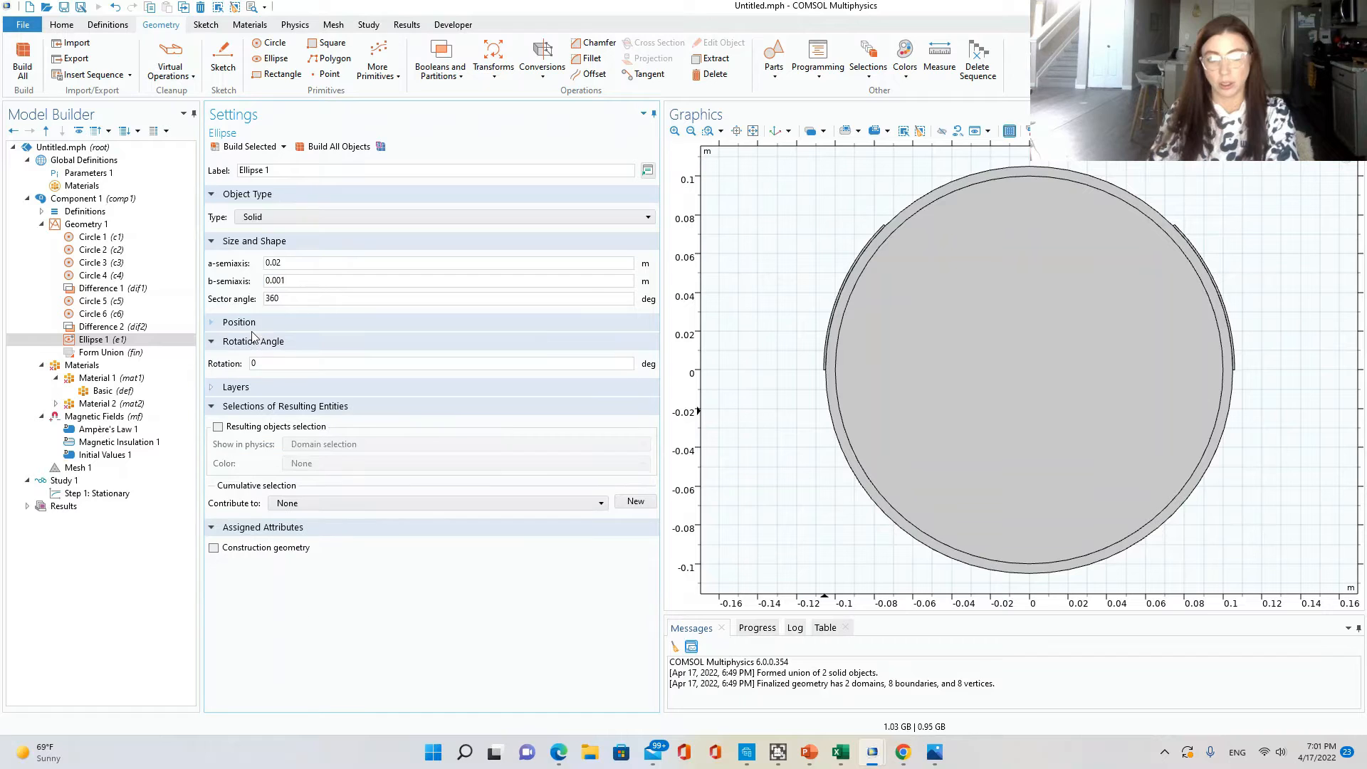
click(240, 146)
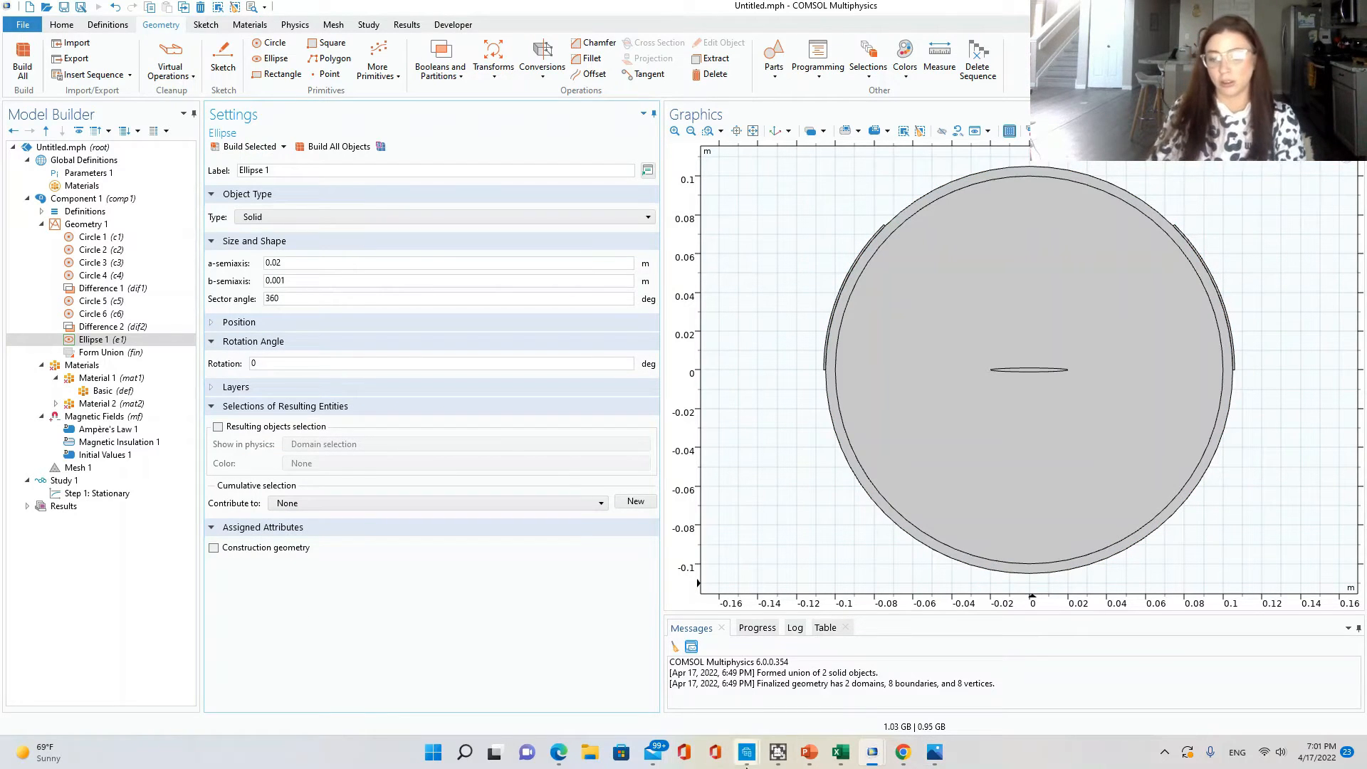
click(1317, 6)
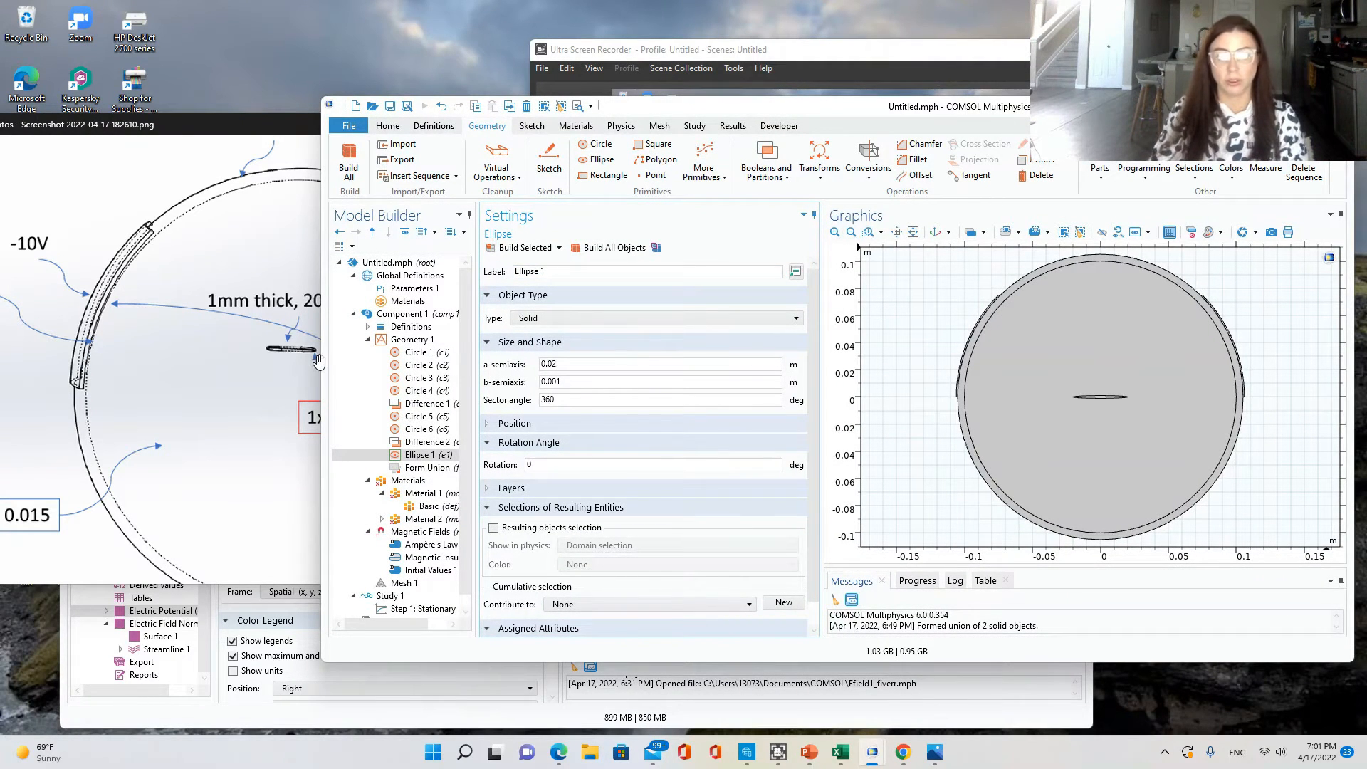
click(1304, 107)
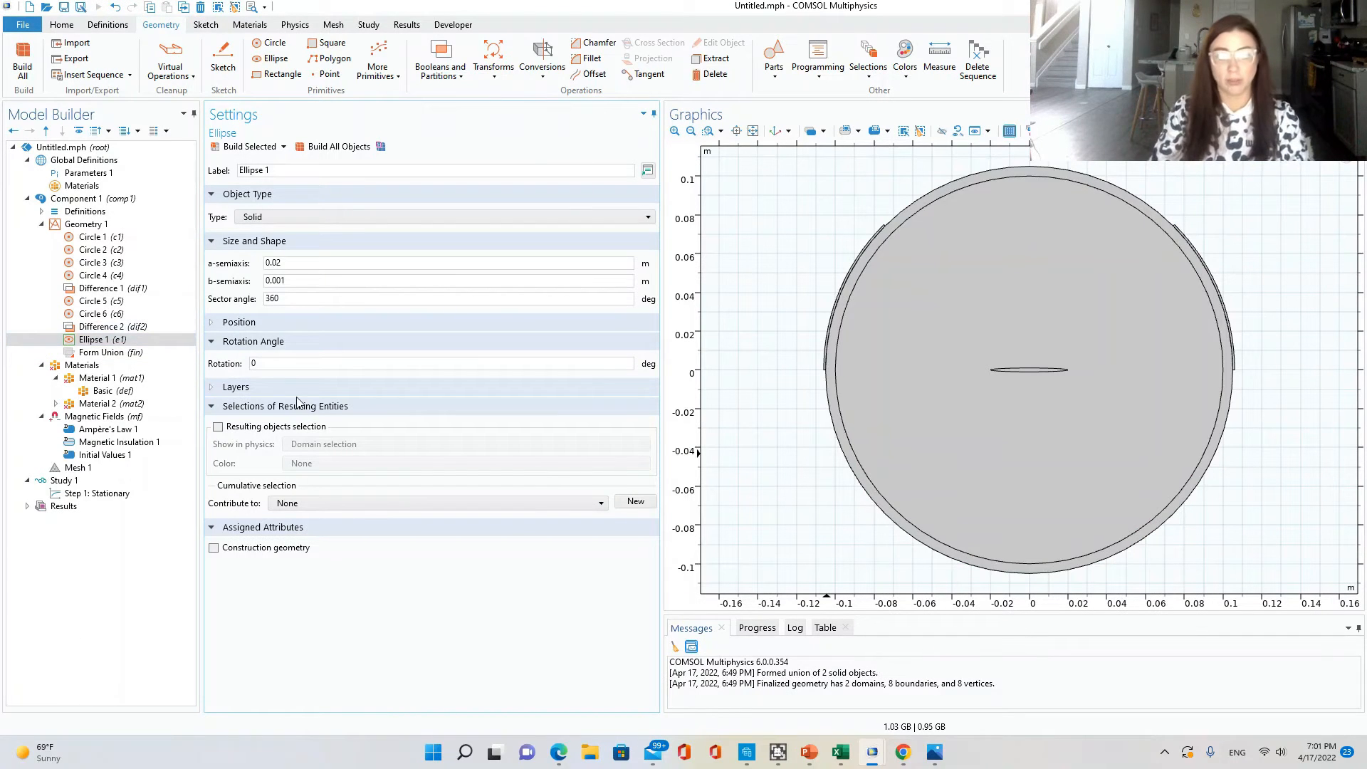
Add a third blank material to the component.
click(89, 368)
right_click(89, 374)
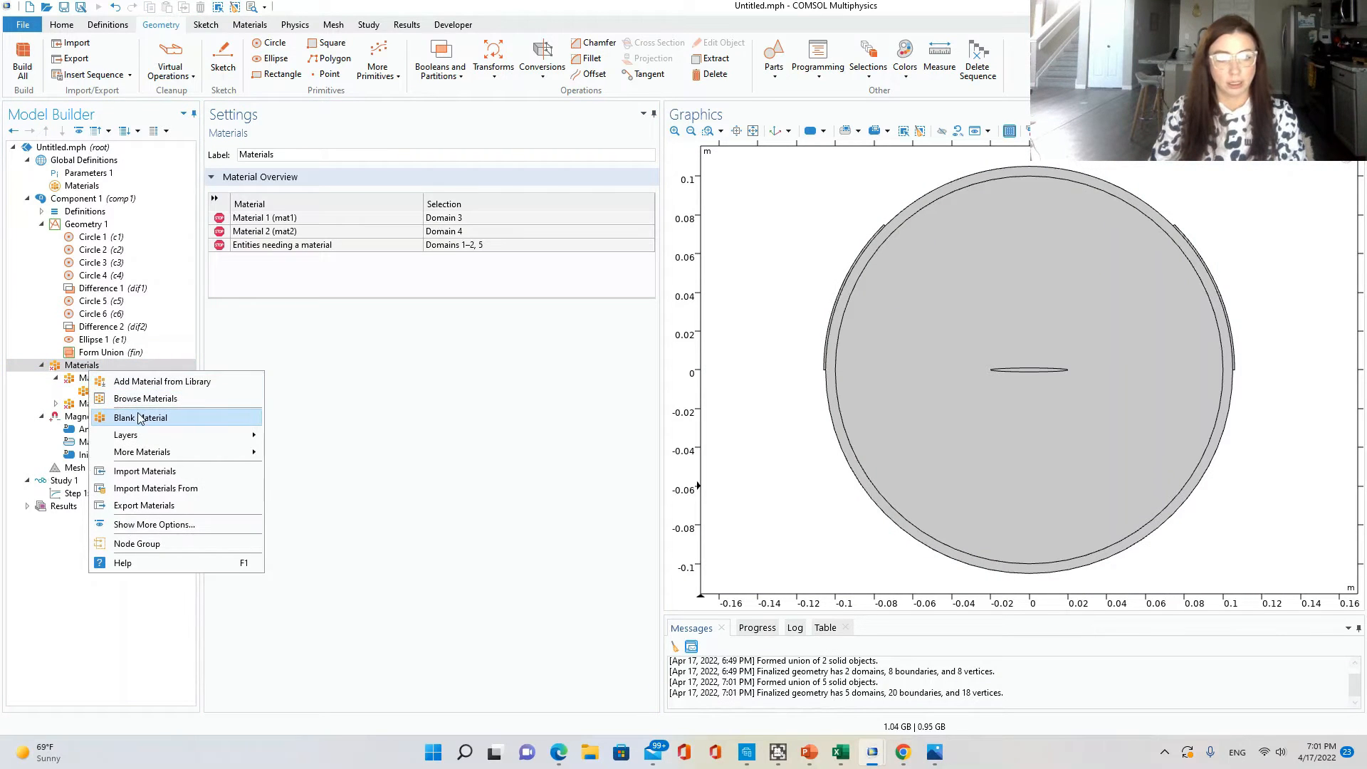
click(139, 418)
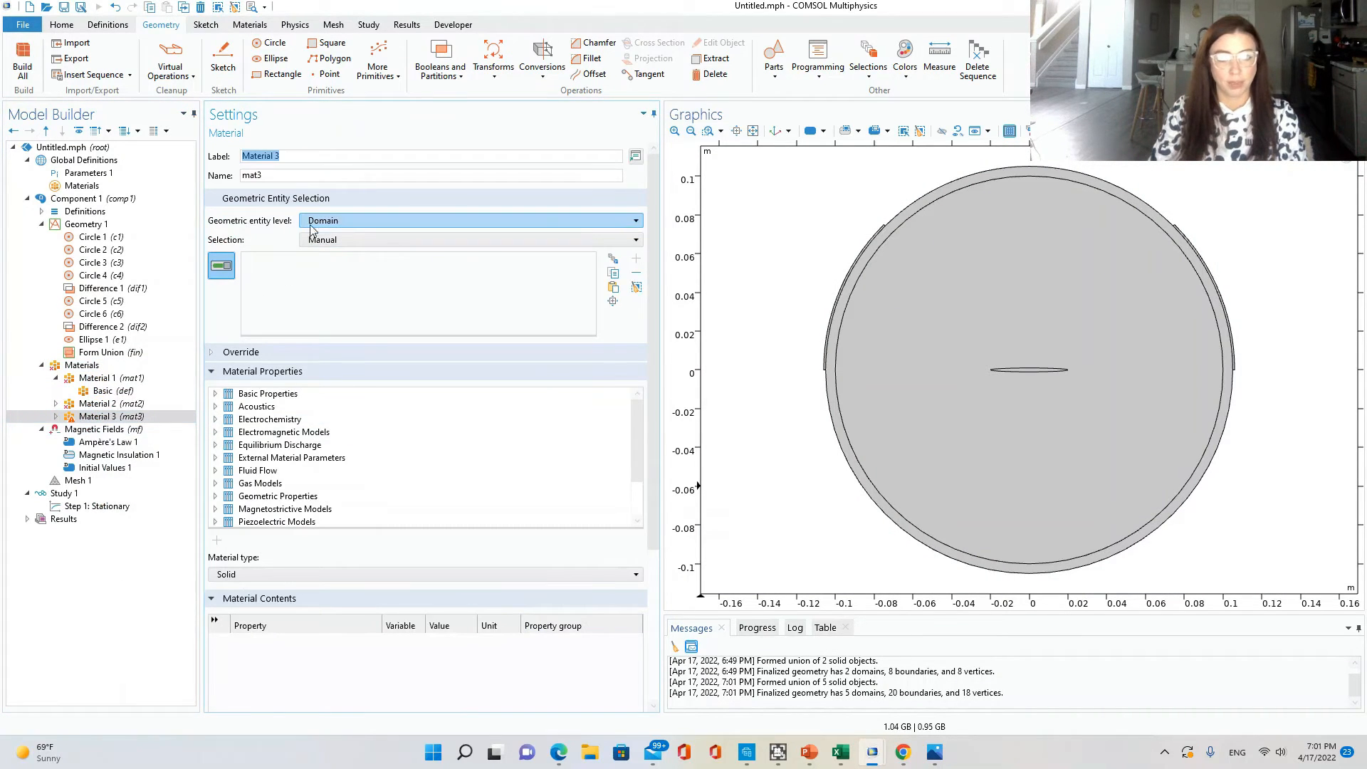
click(1019, 371)
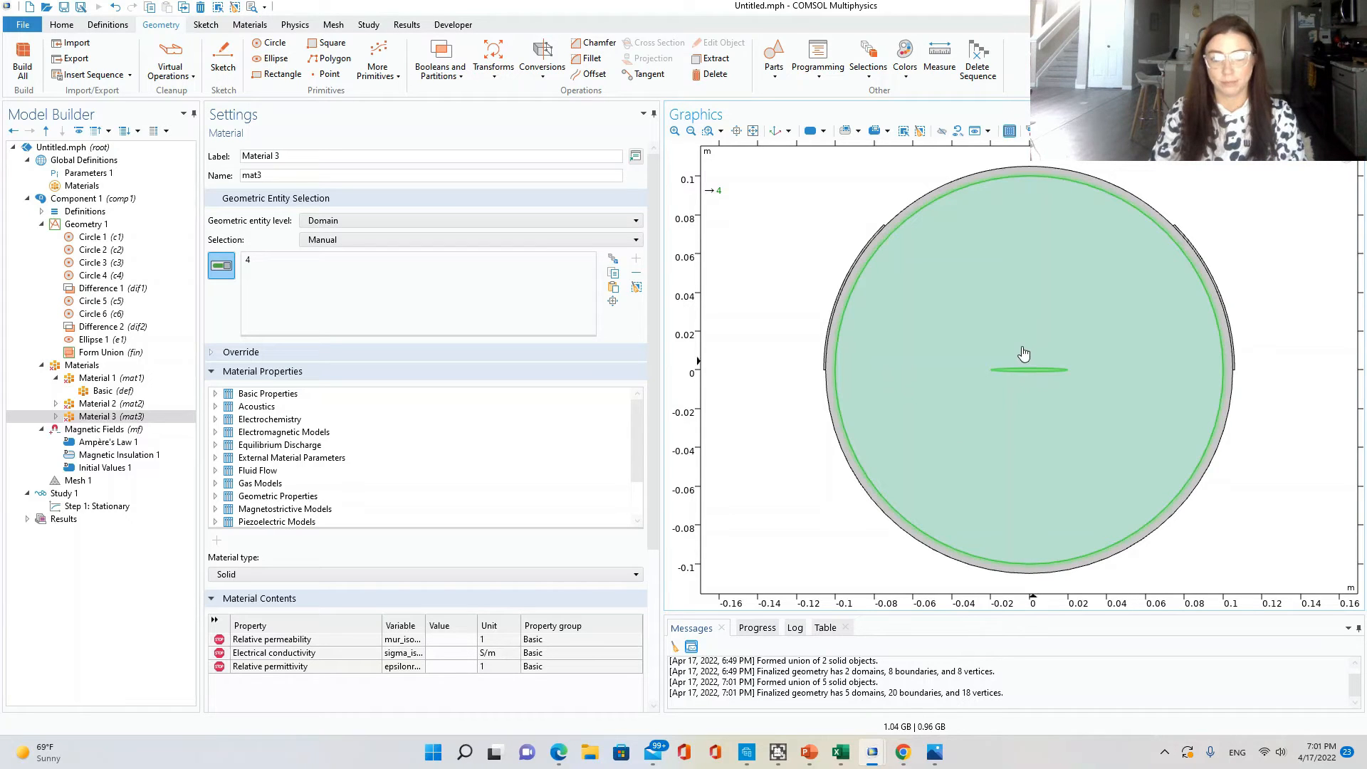
click(266, 261)
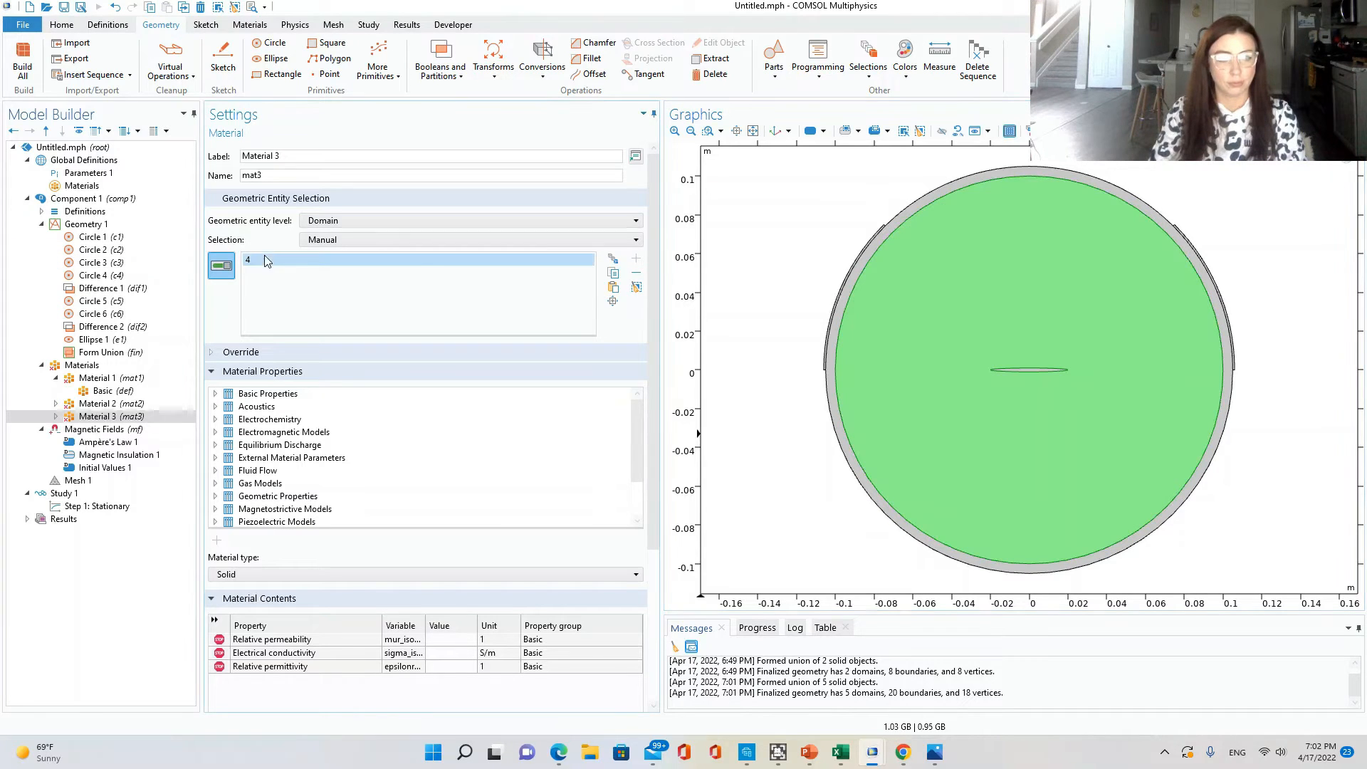
click(636, 287)
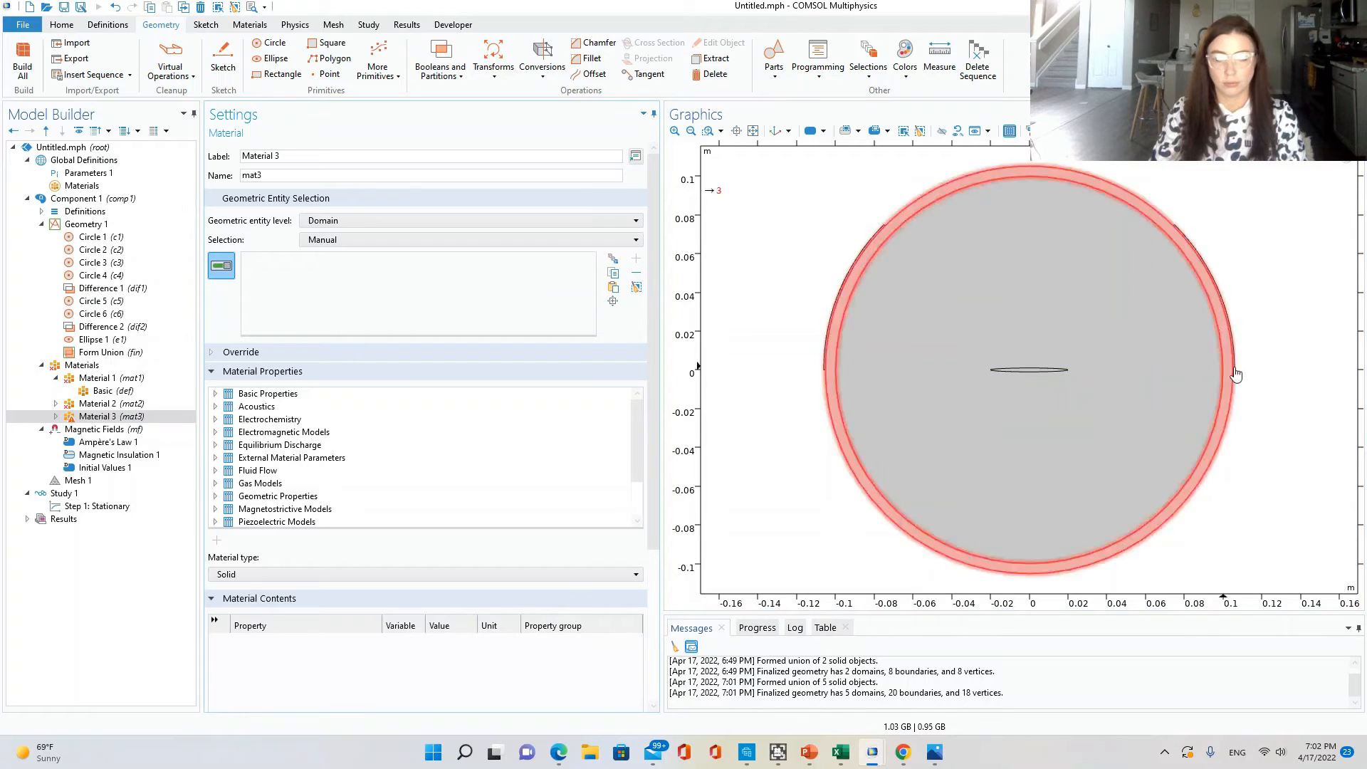
Assign the central ellipse and both arc electrodes, domains 1, 2 and 5, to the third material.
scroll(1033, 378, up, 6)
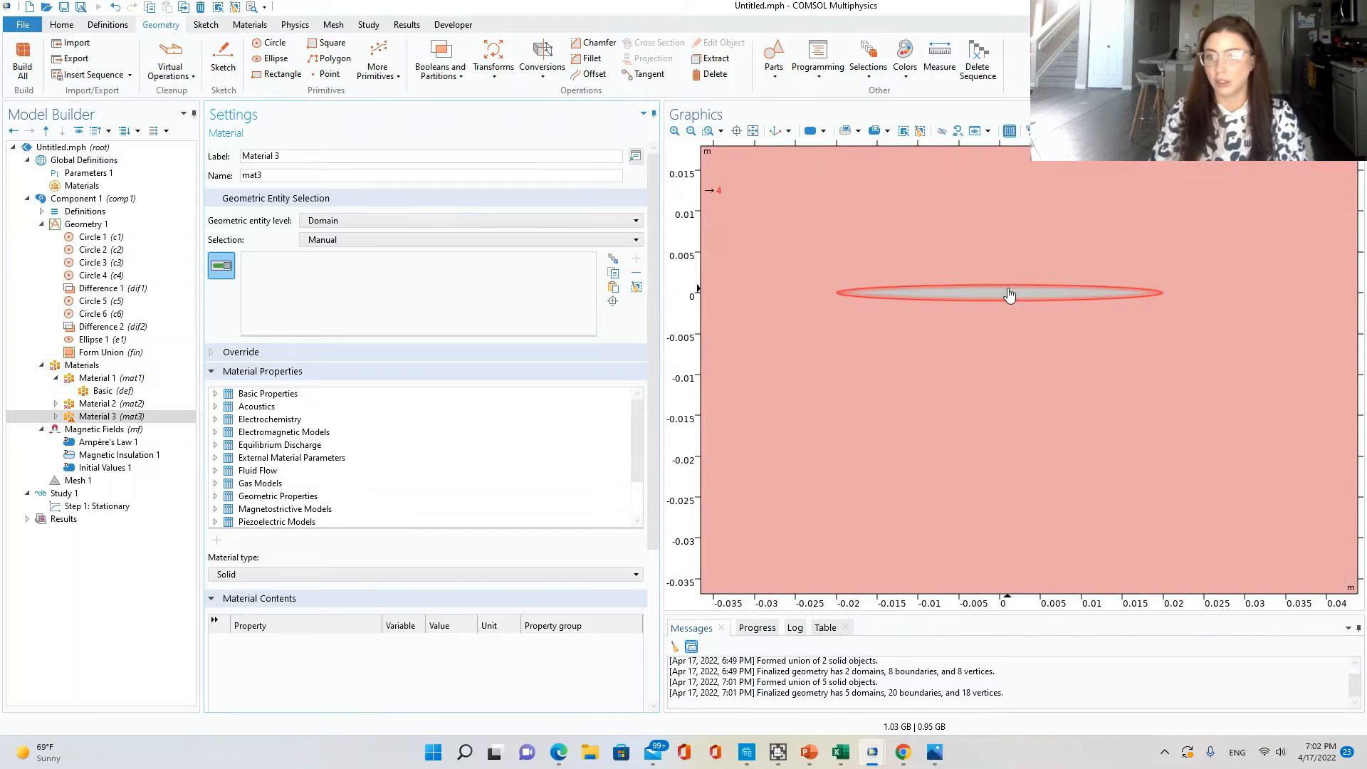
click(1008, 293)
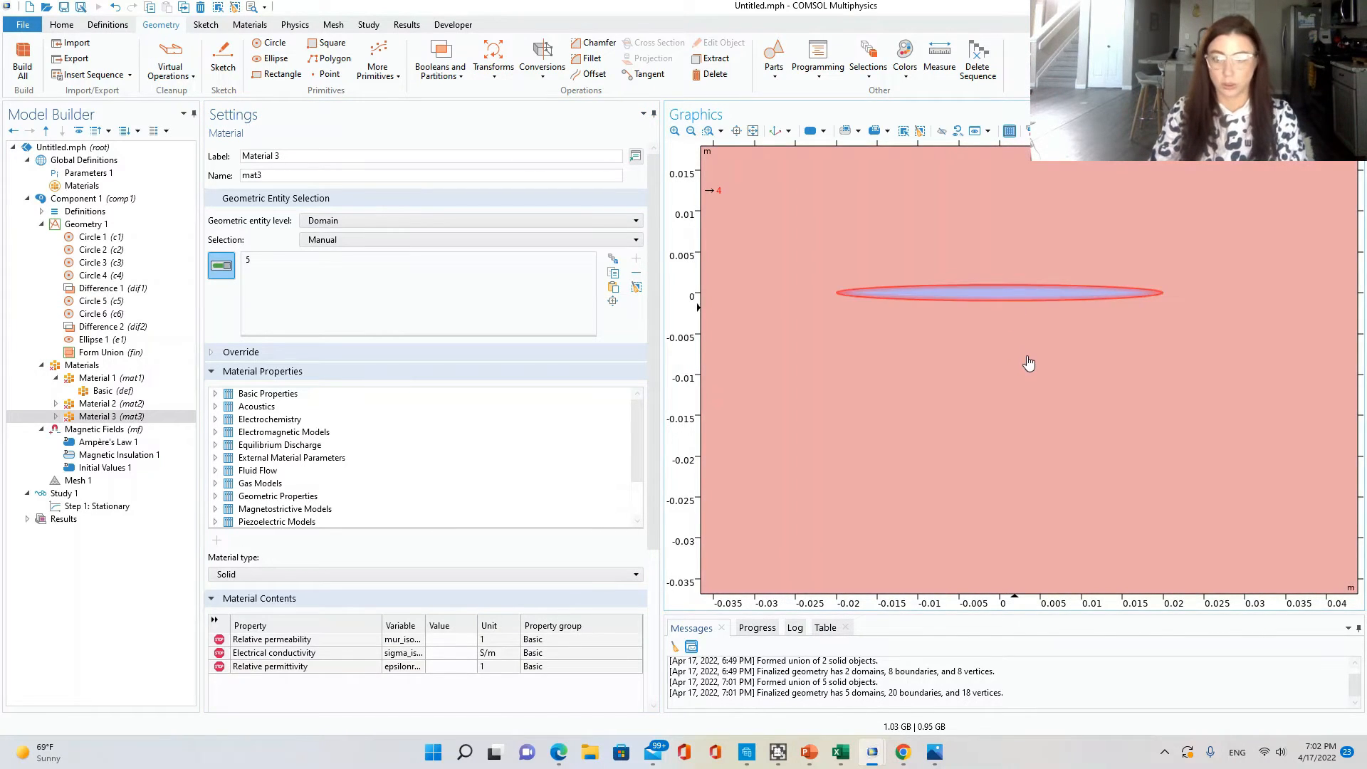
scroll(1029, 363, down, 4)
click(1279, 255)
click(769, 246)
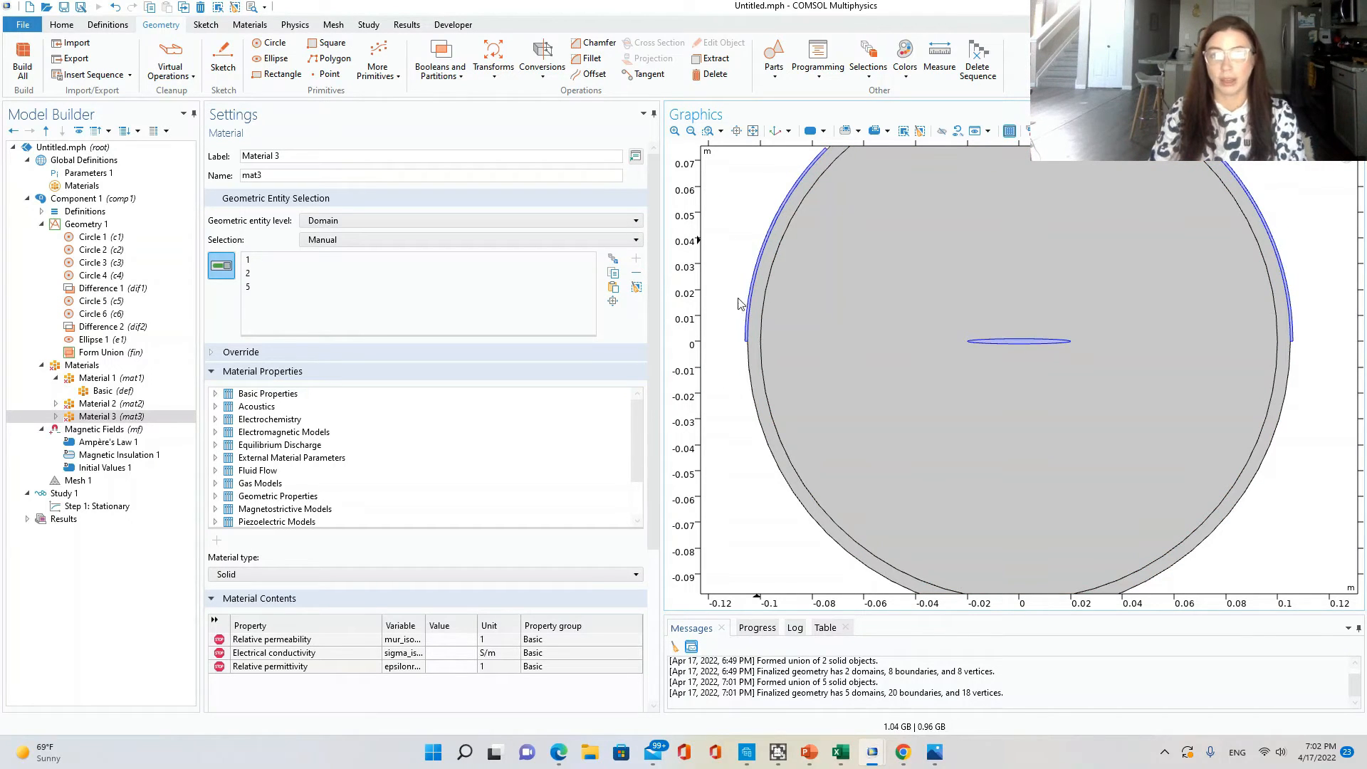
scroll(1192, 384, down, 2)
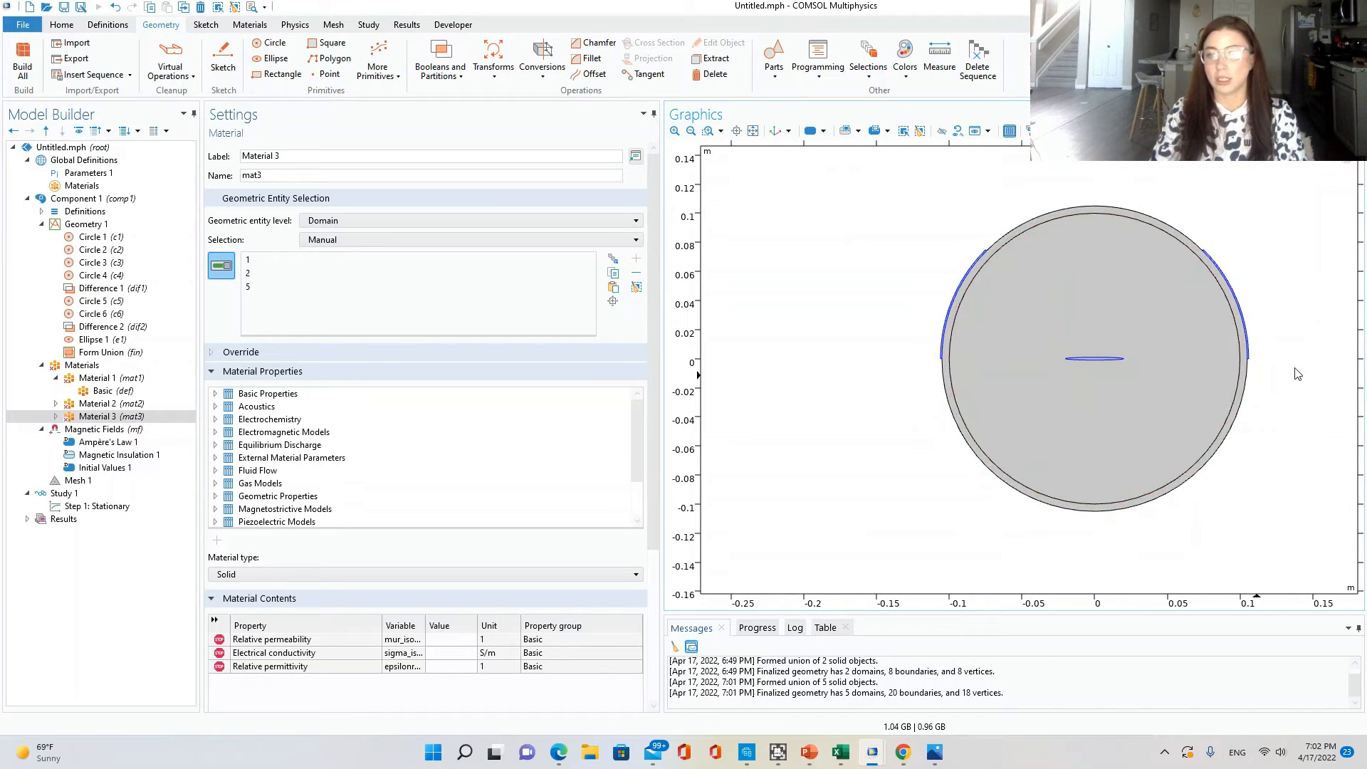
click(753, 131)
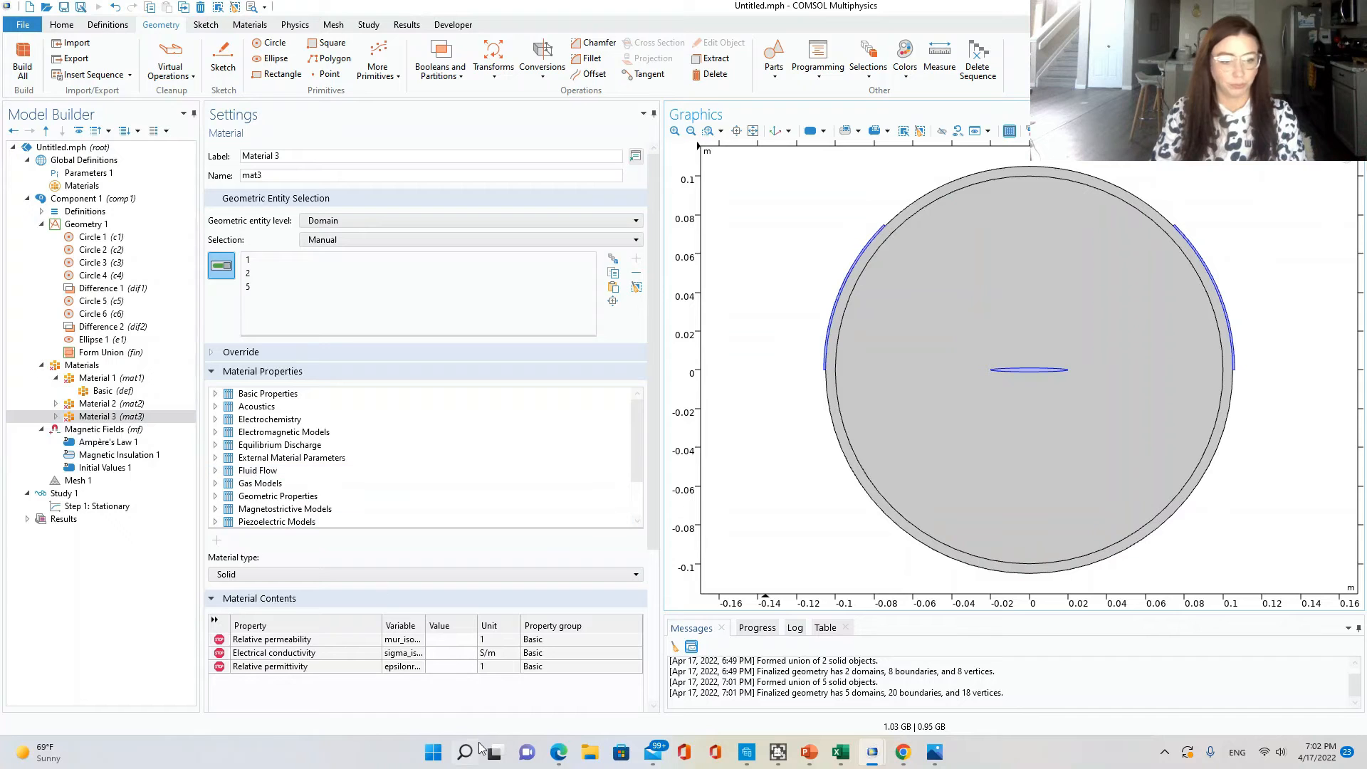
Examine the reference sketch for the relative permittivity and conductivity of the electrodes, central object, inner circle and outer ring.
click(1318, 6)
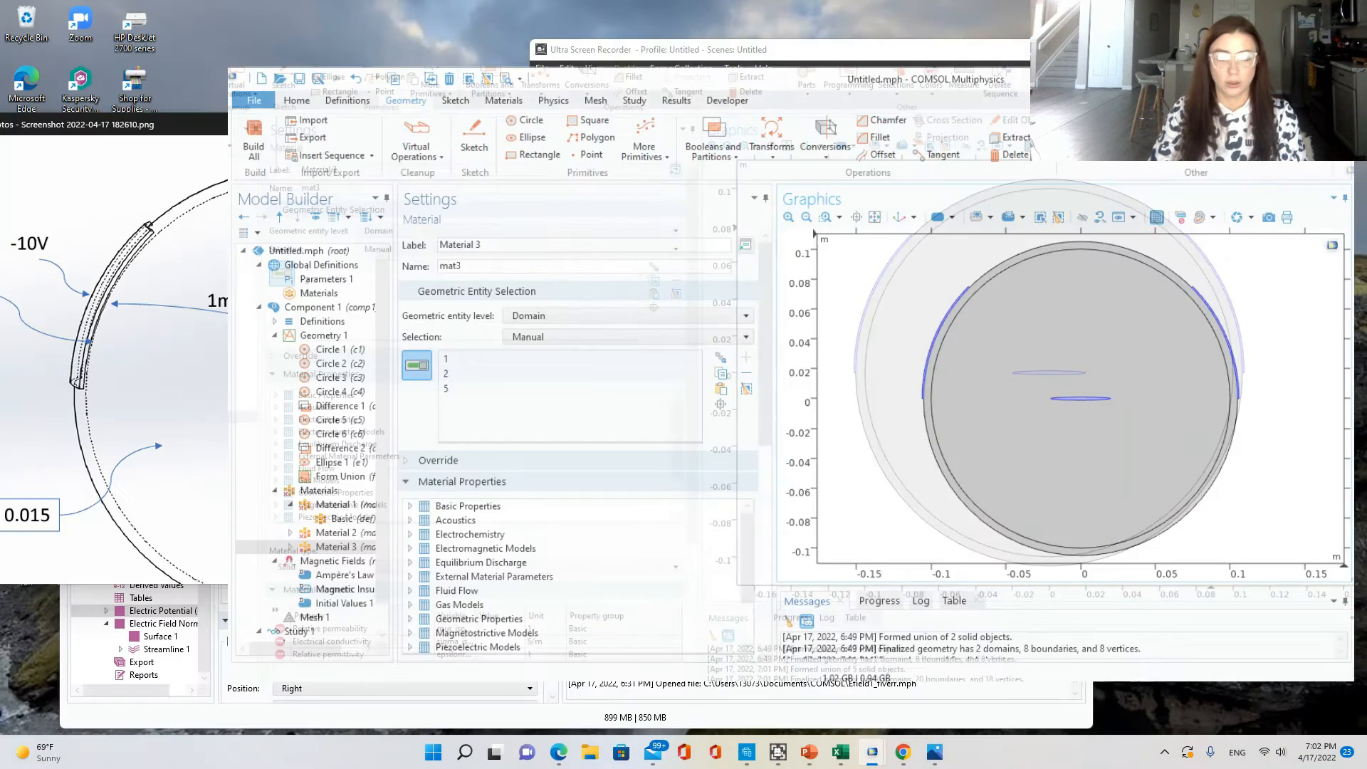
click(271, 463)
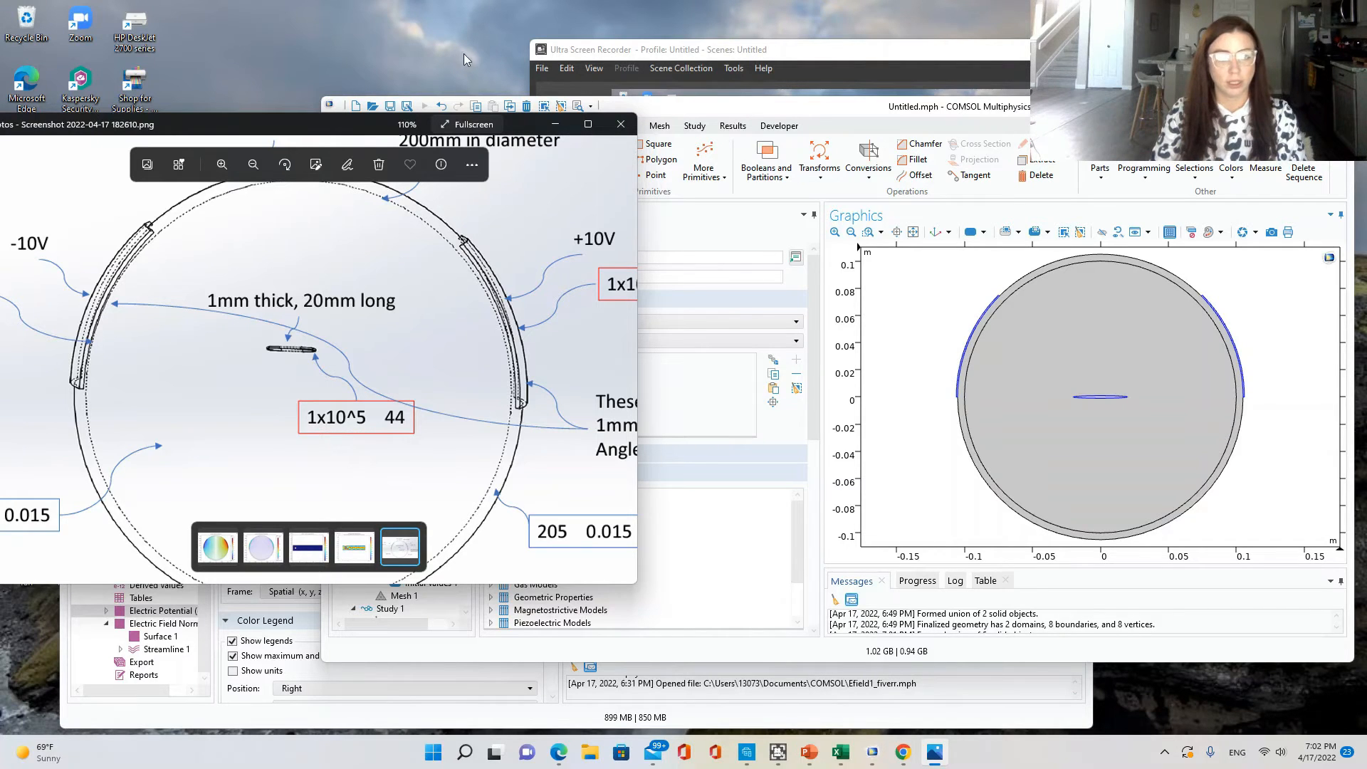
drag(337, 129, 526, 109)
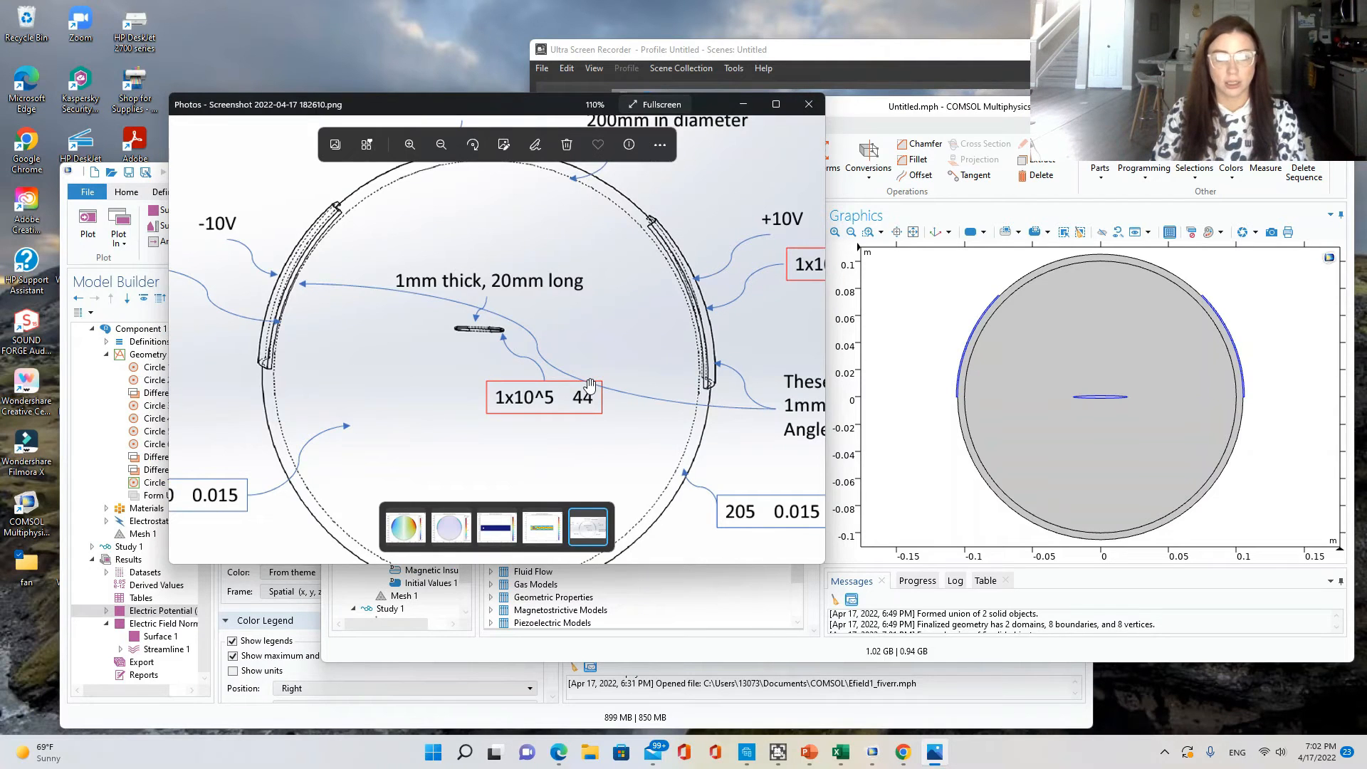
scroll(590, 385, down, 2)
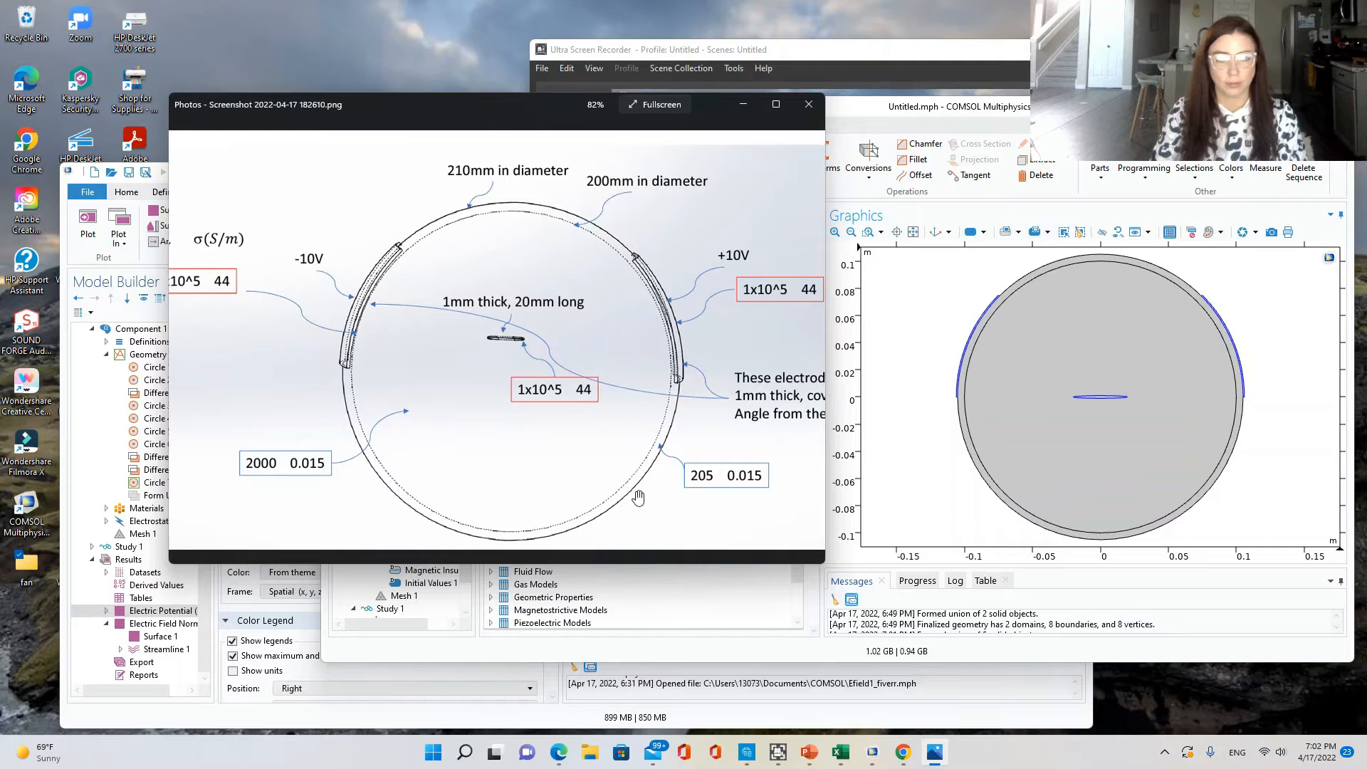
scroll(561, 440, down, 1)
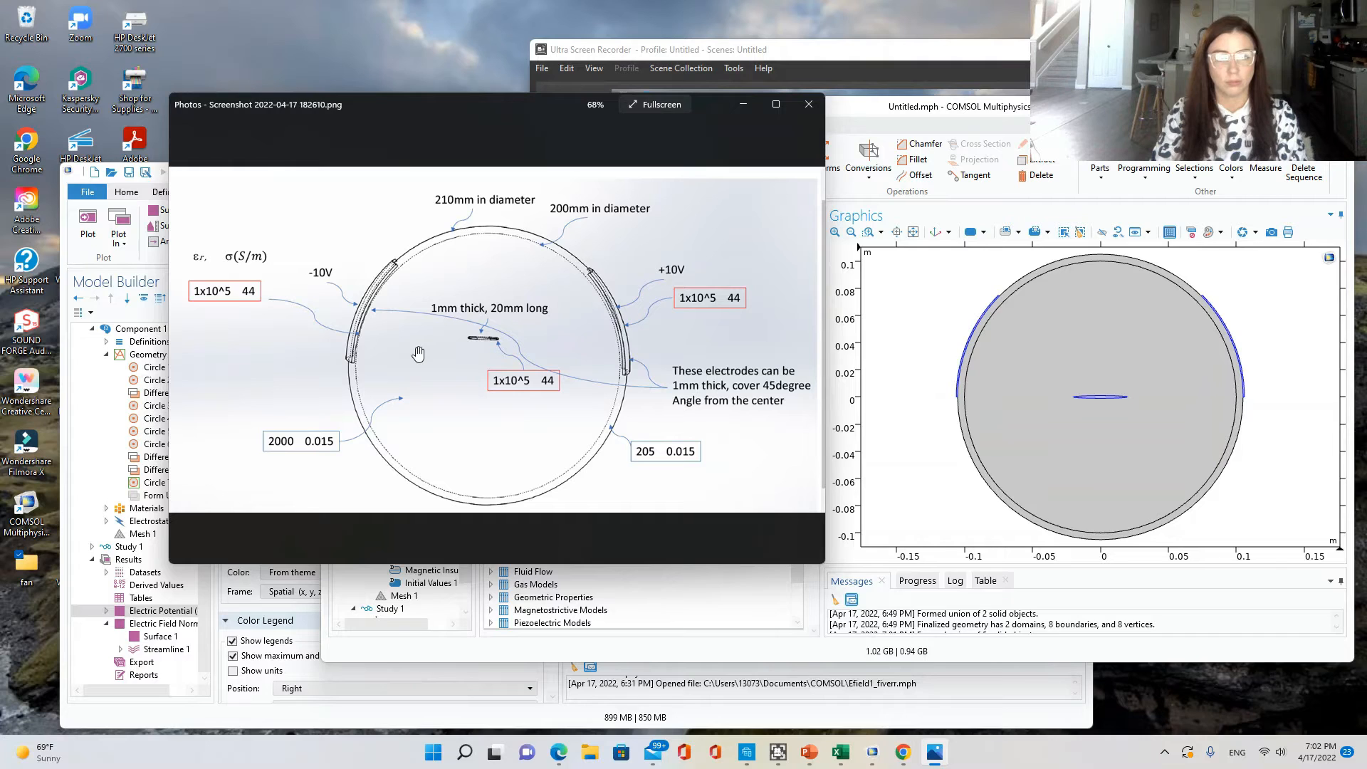
scroll(419, 354, up, 2)
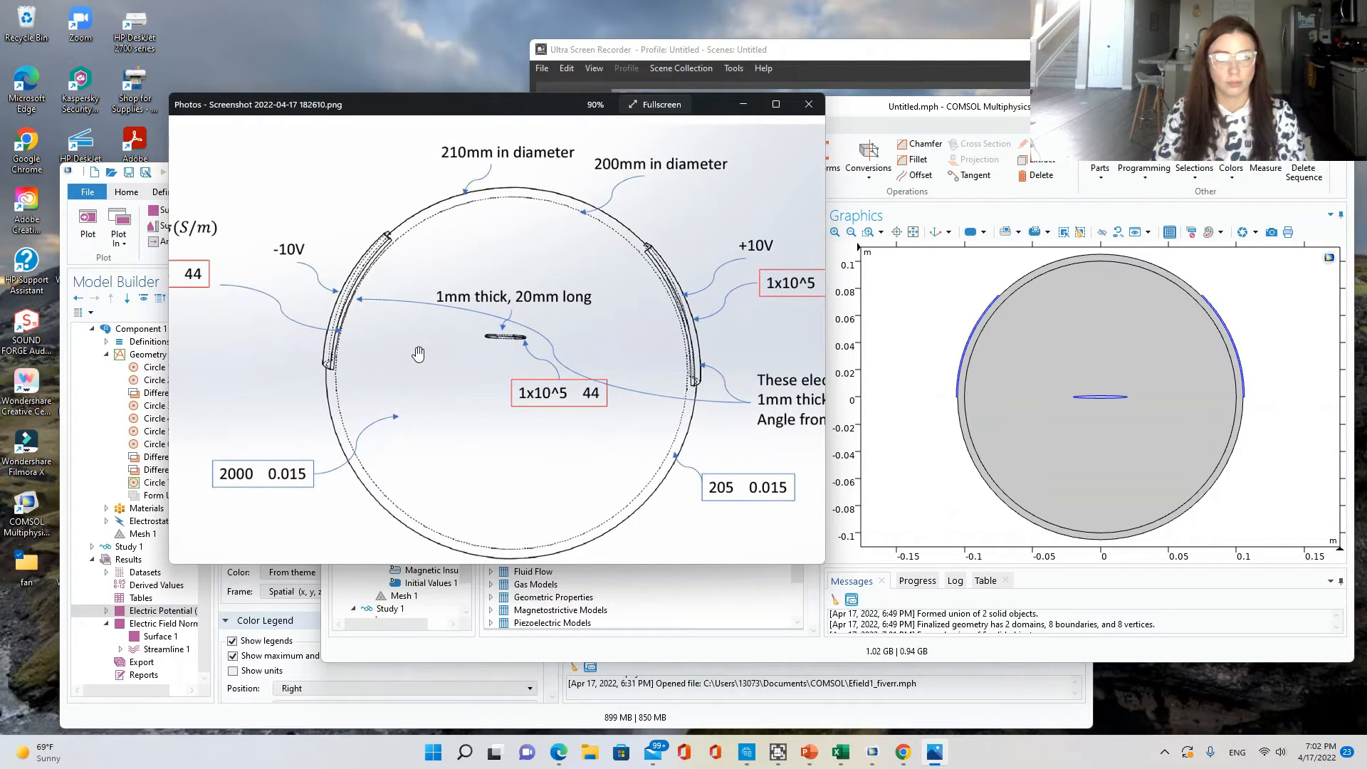
scroll(419, 354, down, 2)
scroll(622, 456, up, 3)
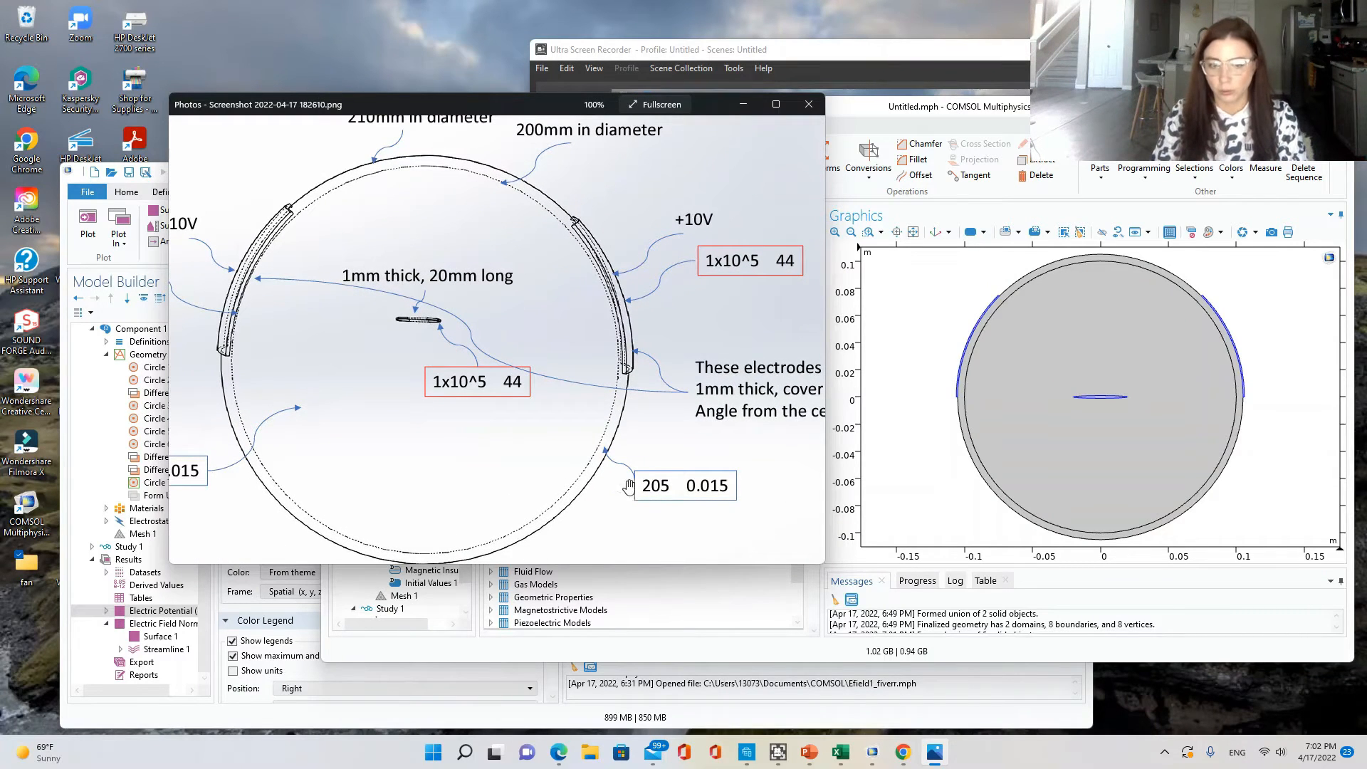
mouse_move(595, 461)
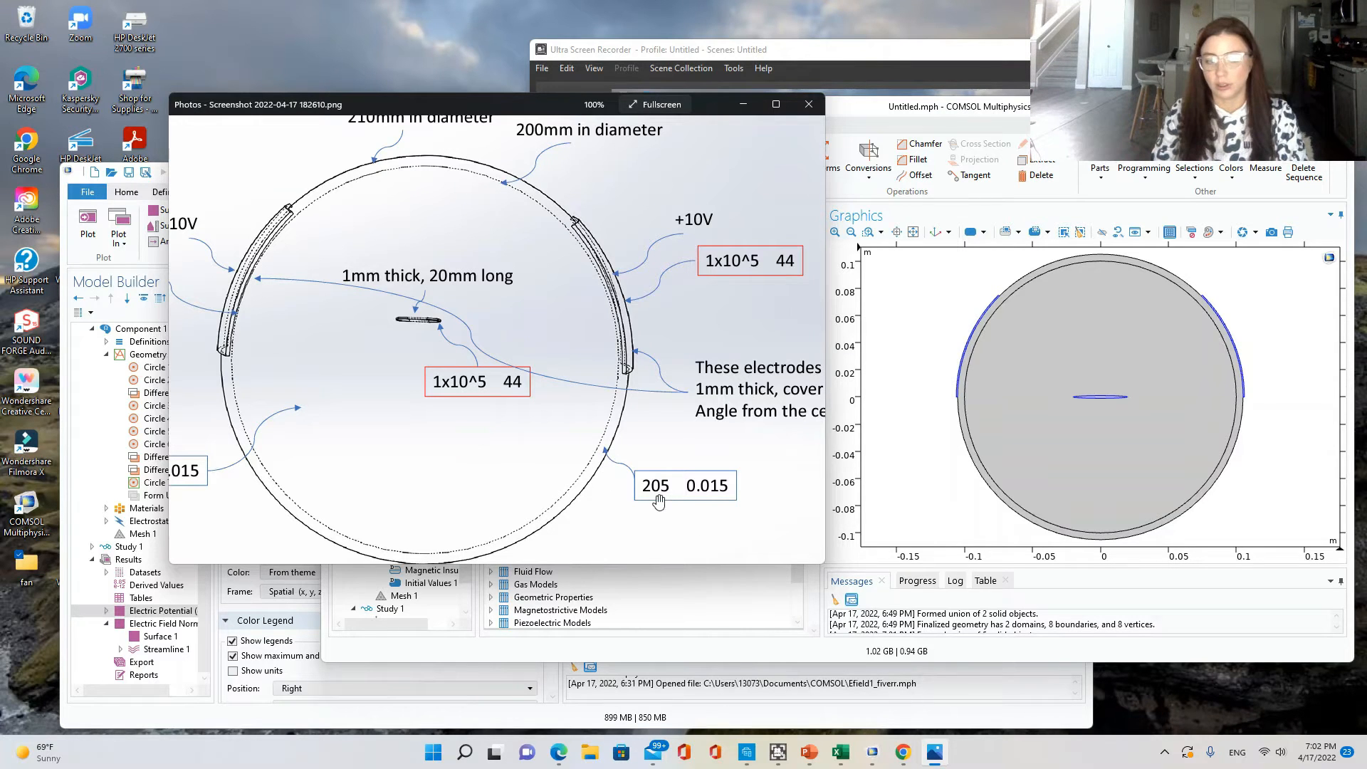
scroll(710, 491, down, 2)
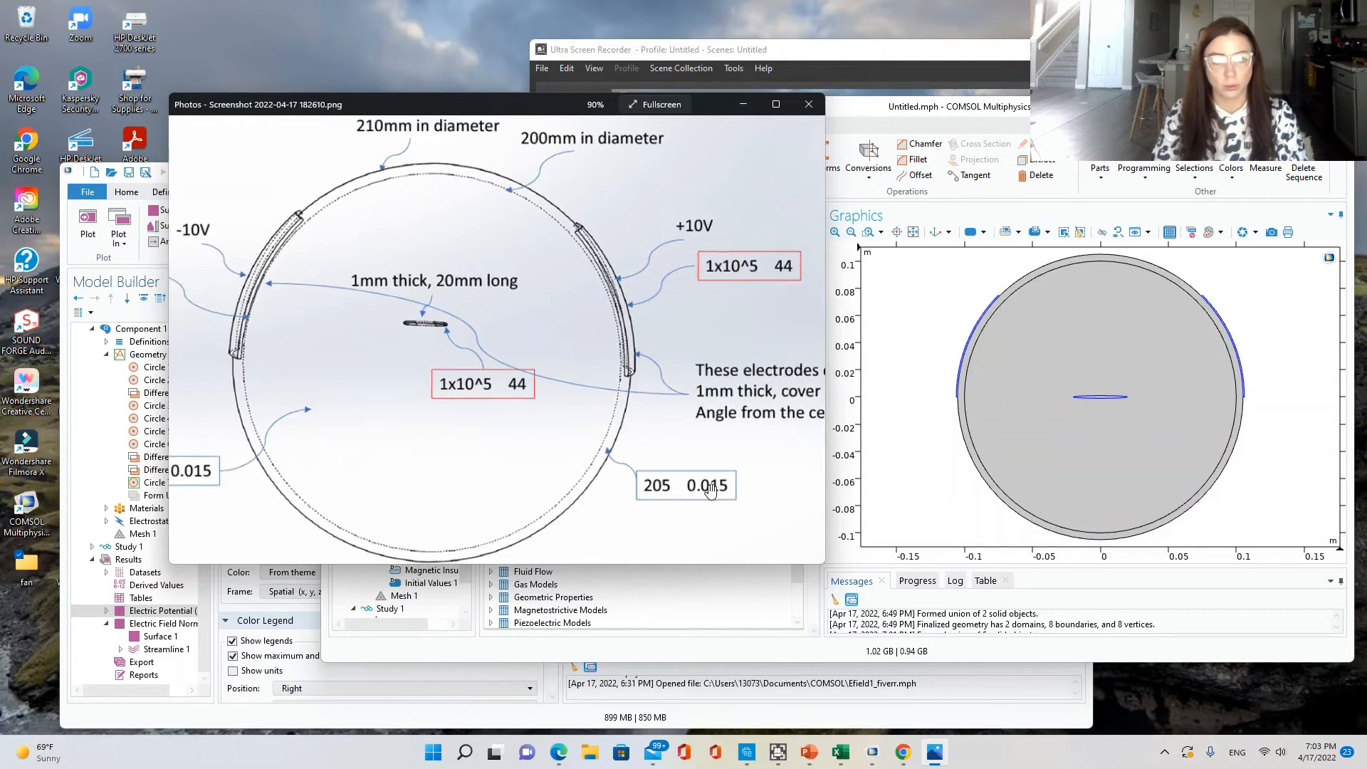
scroll(705, 484, down, 2)
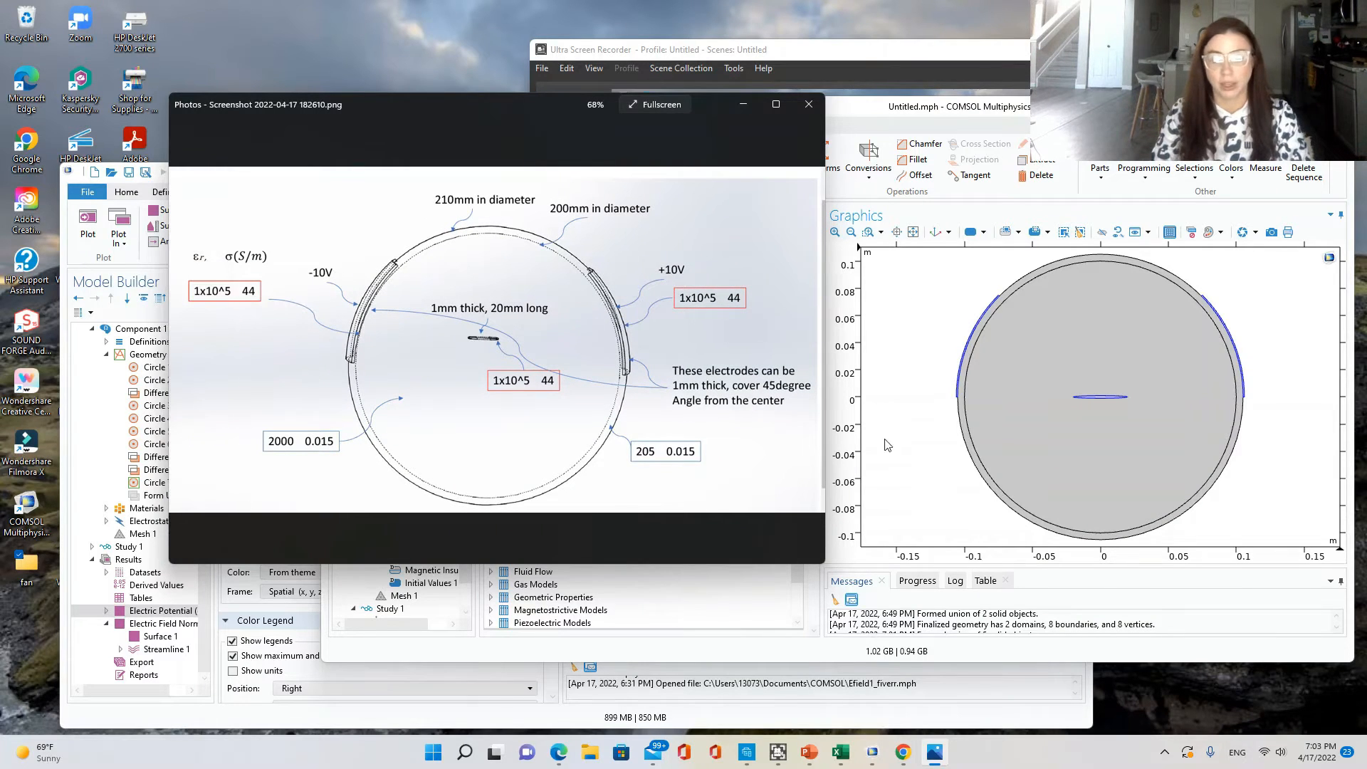
Switch to the untitled COMSOL model and bring up the third material's property values.
click(839, 564)
scroll(596, 519, down, 2)
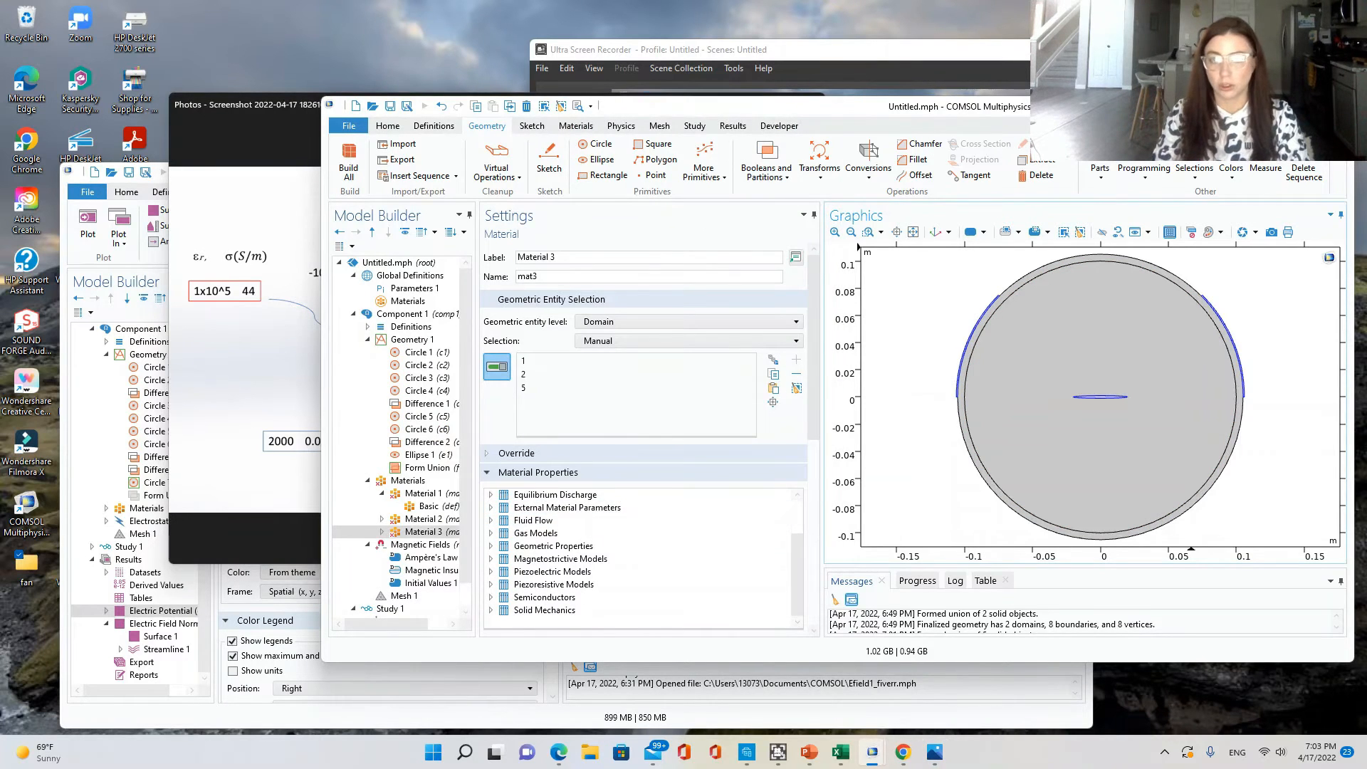
mouse_move(1304, 106)
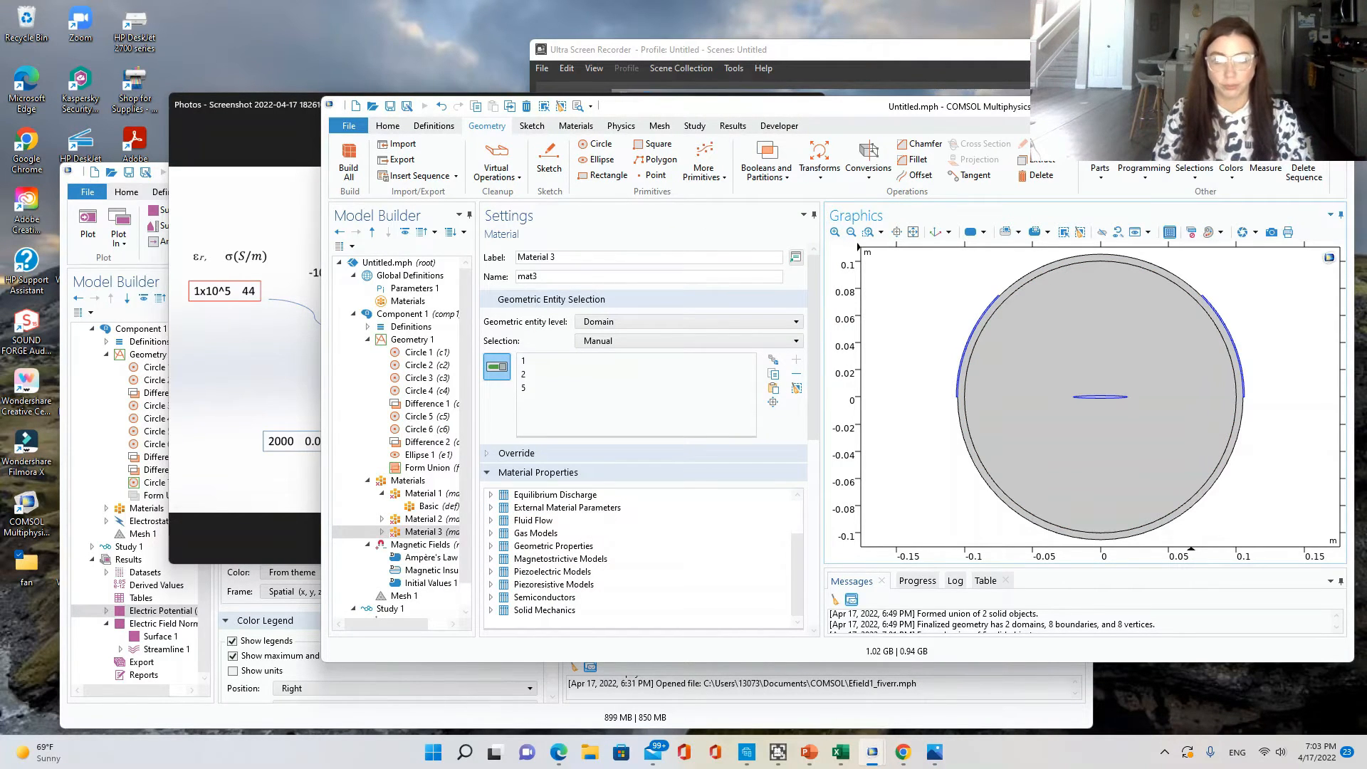
drag(1303, 96, 1303, 32)
click(1303, 41)
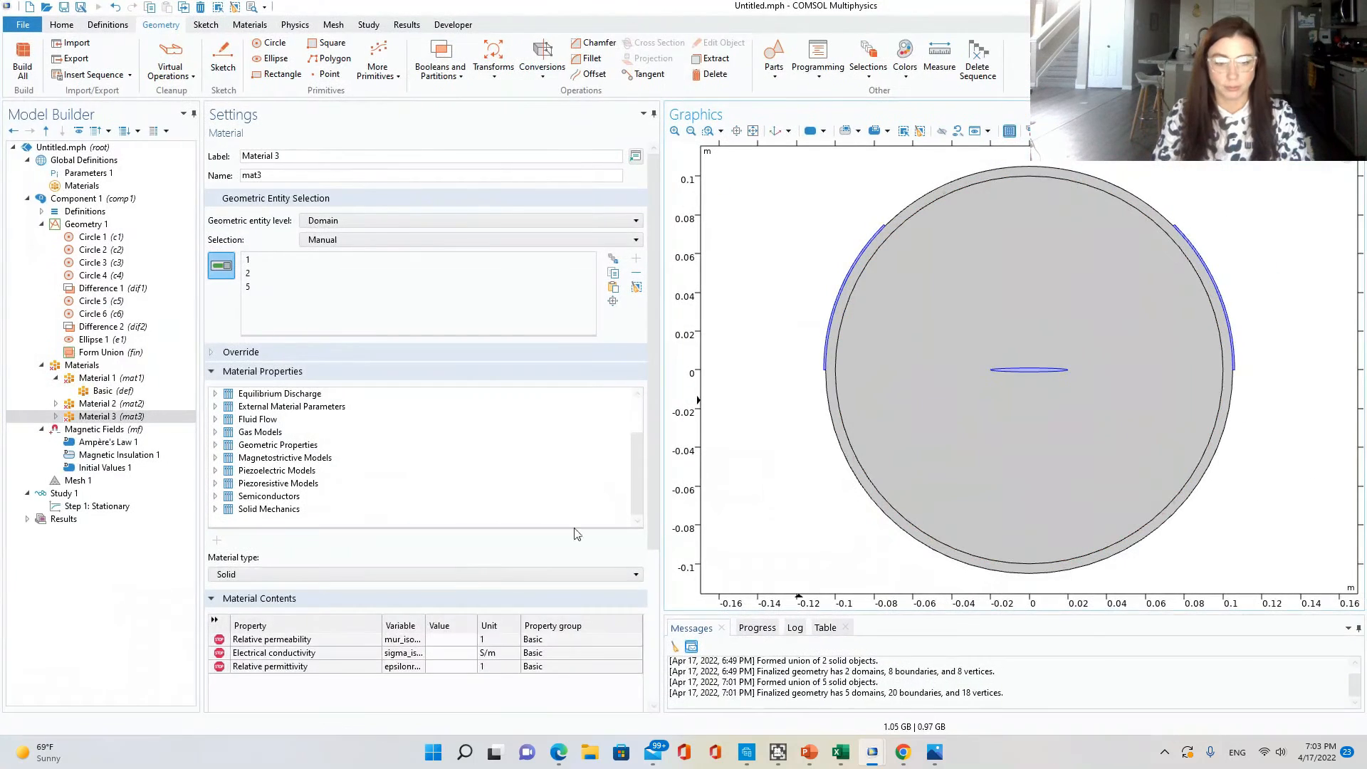
scroll(456, 569, down, 3)
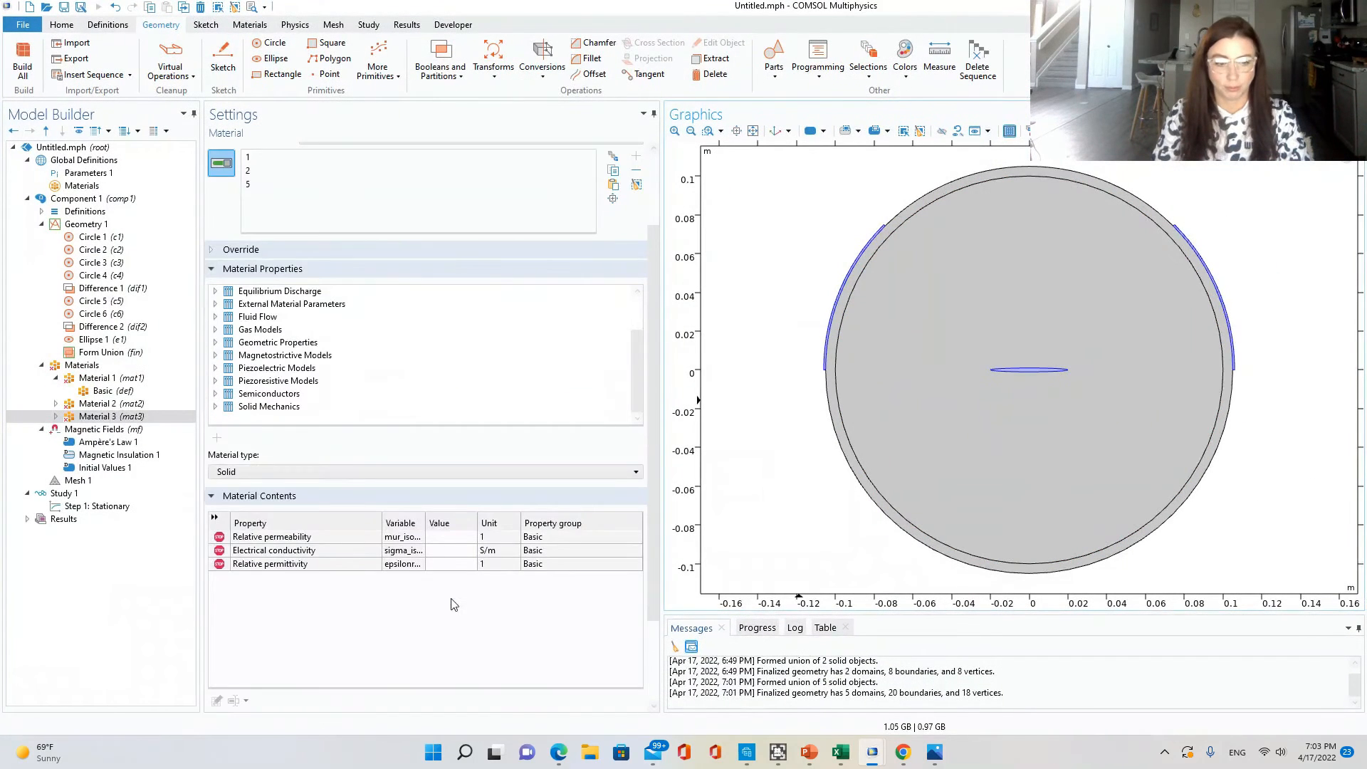
click(461, 538)
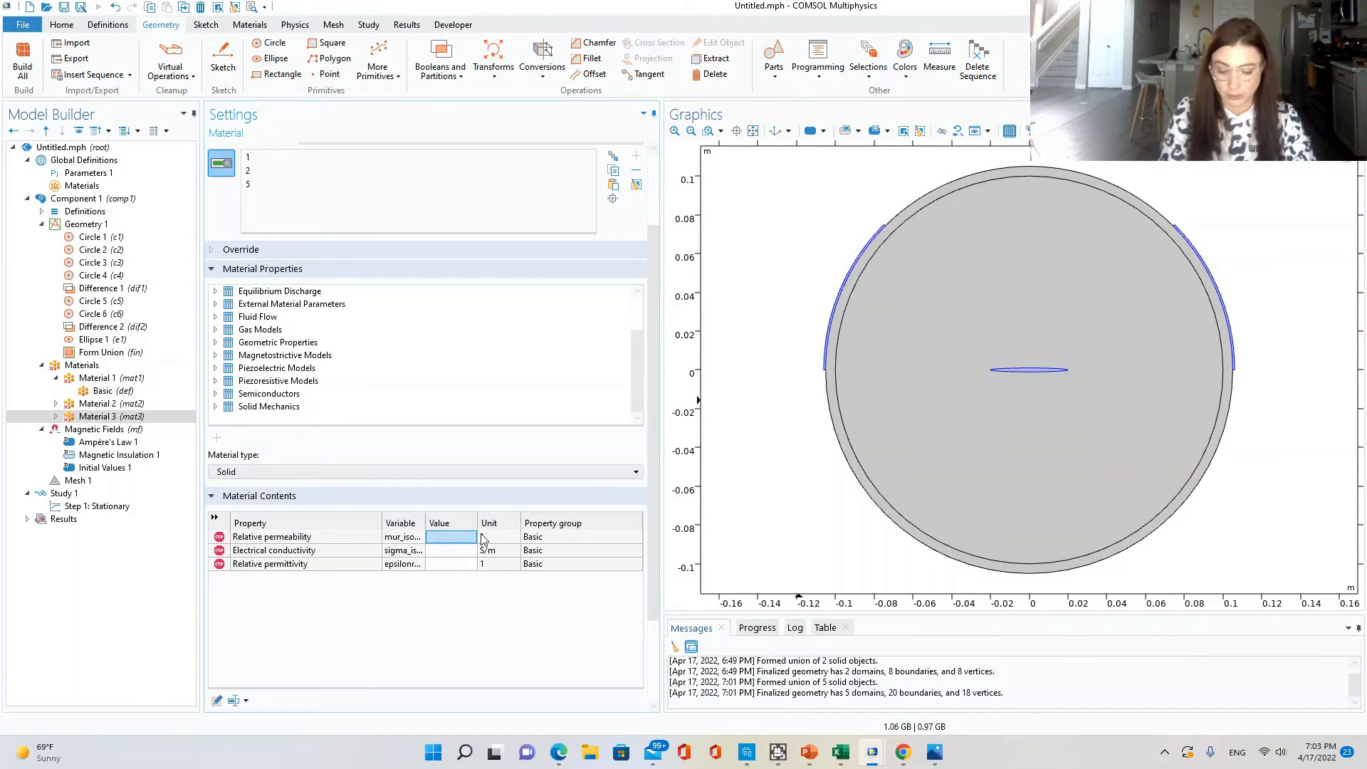
text(1e5)
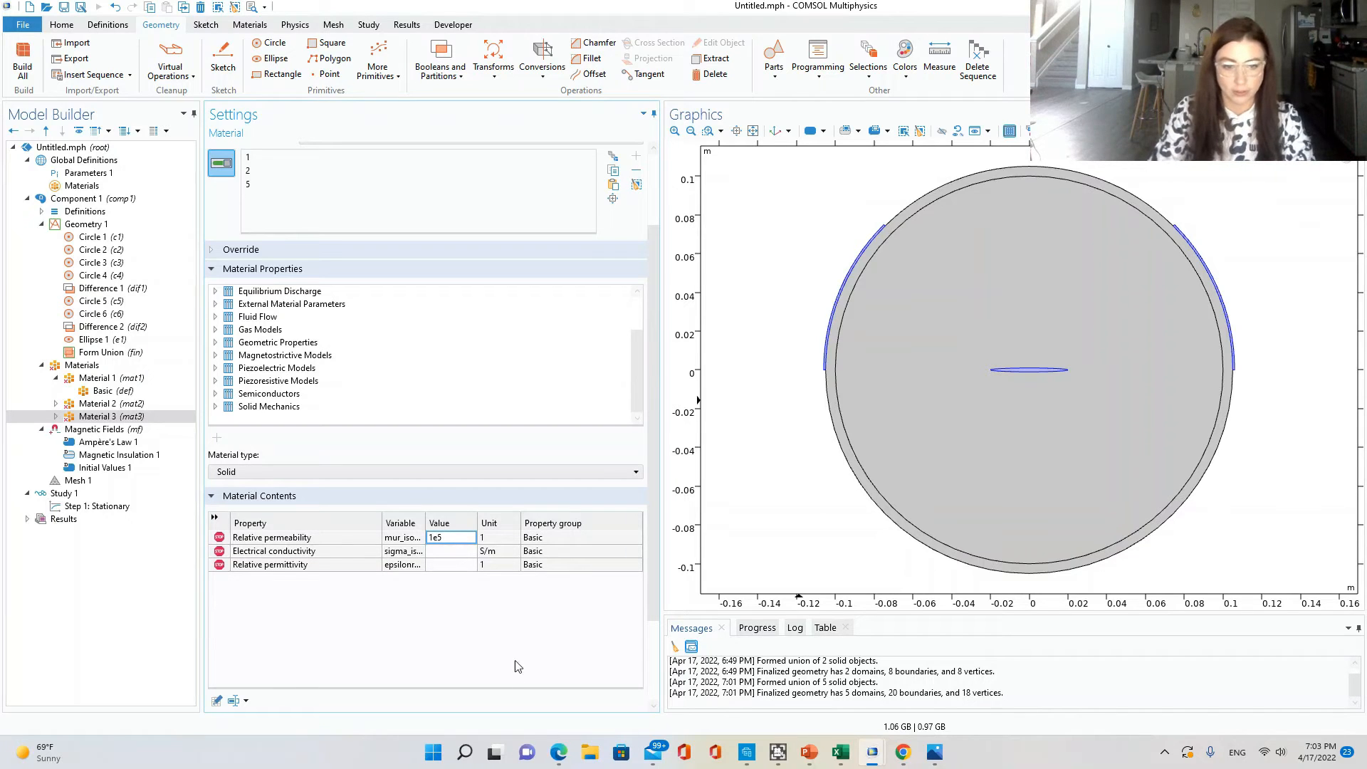
drag(448, 537, 418, 540)
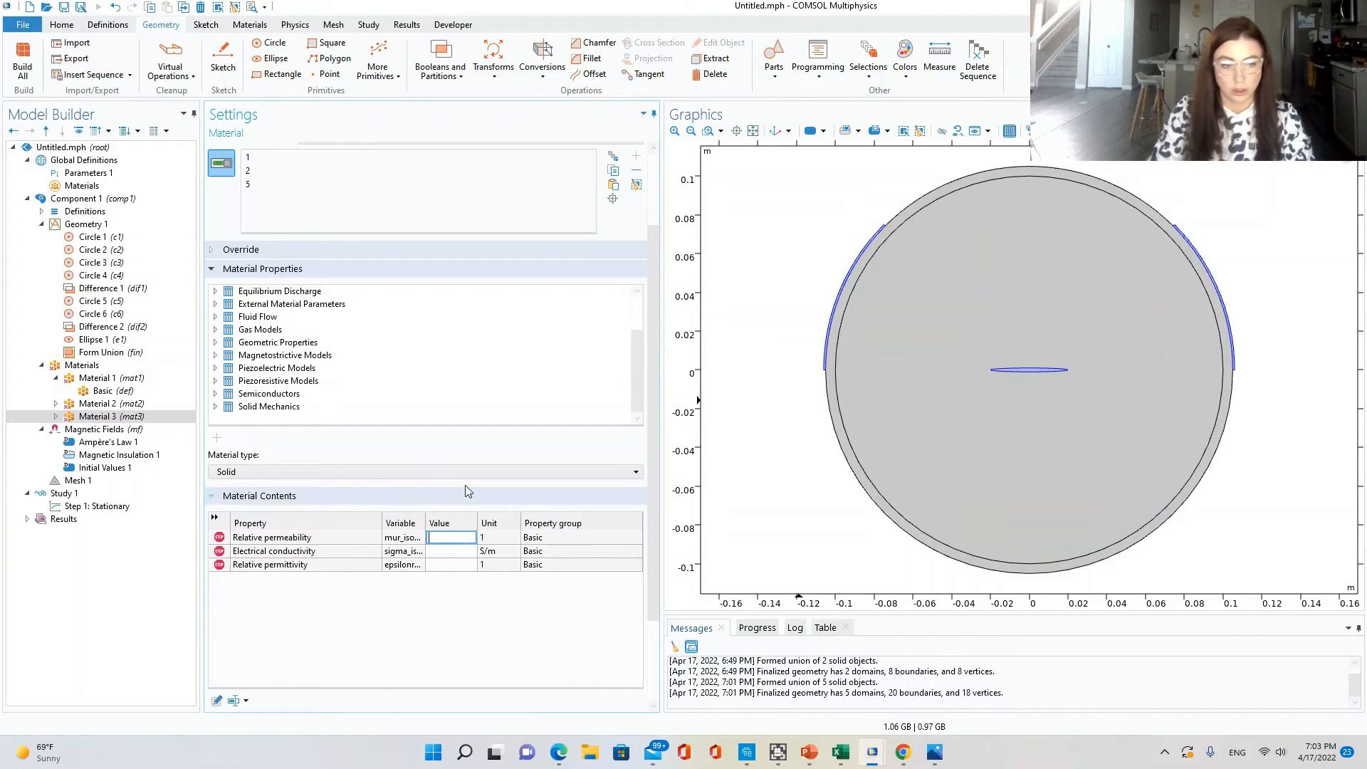
Set the third material's relative permittivity to 1e5 and its electrical conductivity to 44 S/m.
click(450, 565)
text(1e5)
click(469, 552)
text(.0)
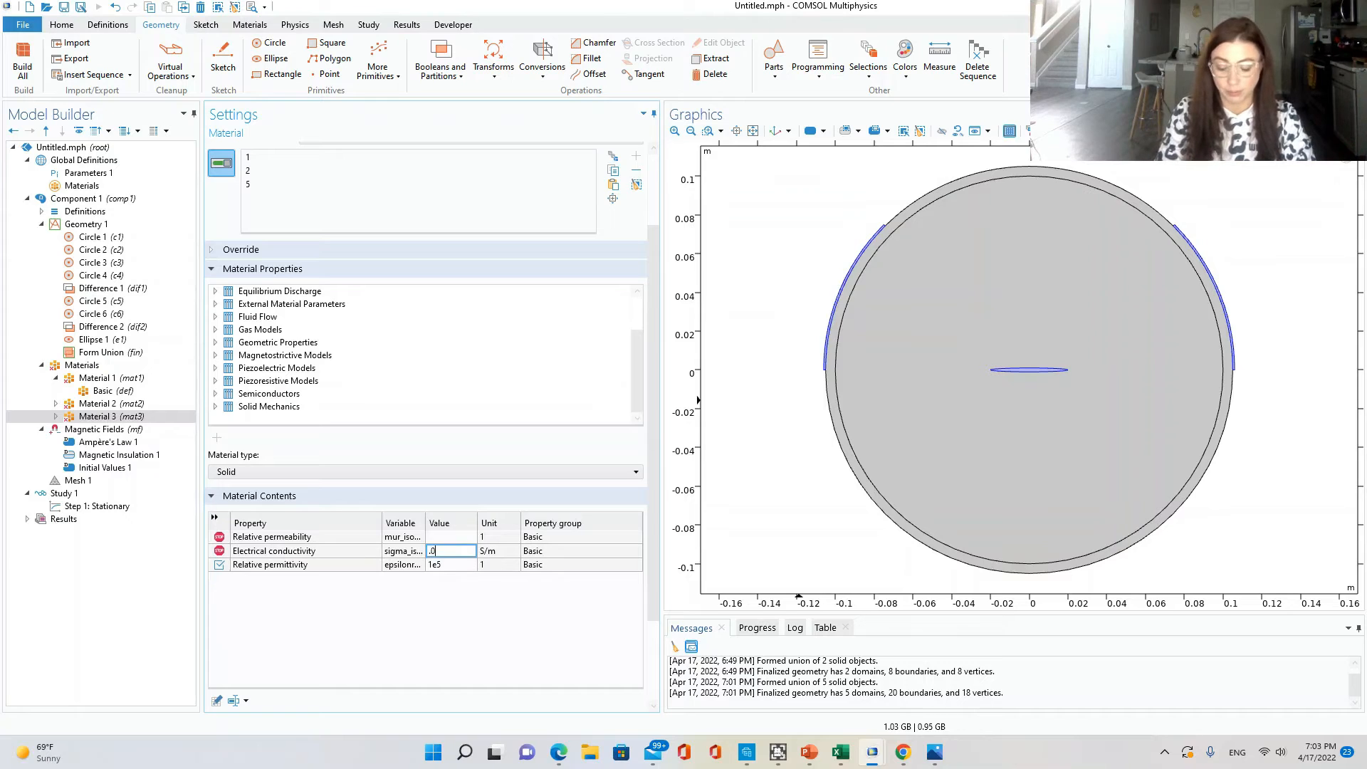
key(super+Down)
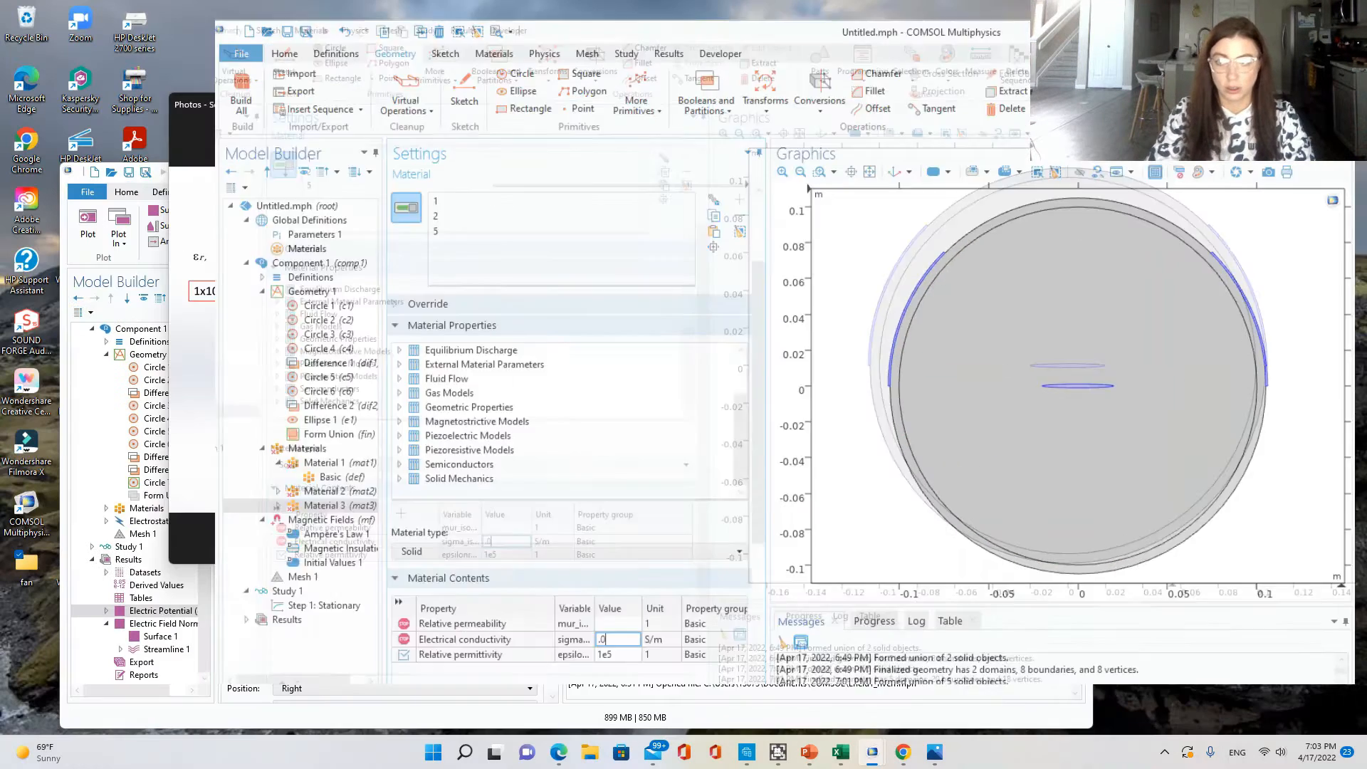
key(BackSpace)
key(BackSpace)
text(44)
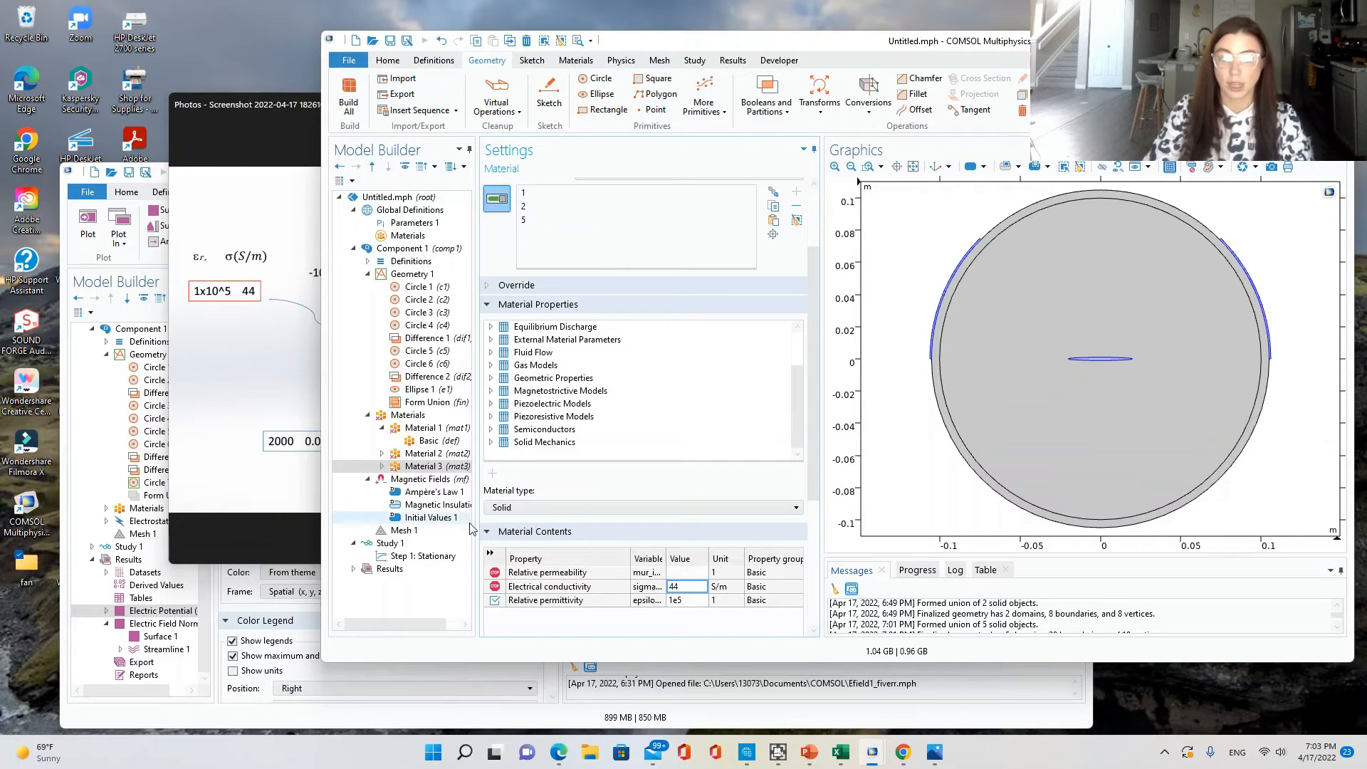
Check the outer ring's values in the reference sketch and set Material 1's electrical conductivity to .015 S/m and relative permittivity to 205.
click(436, 430)
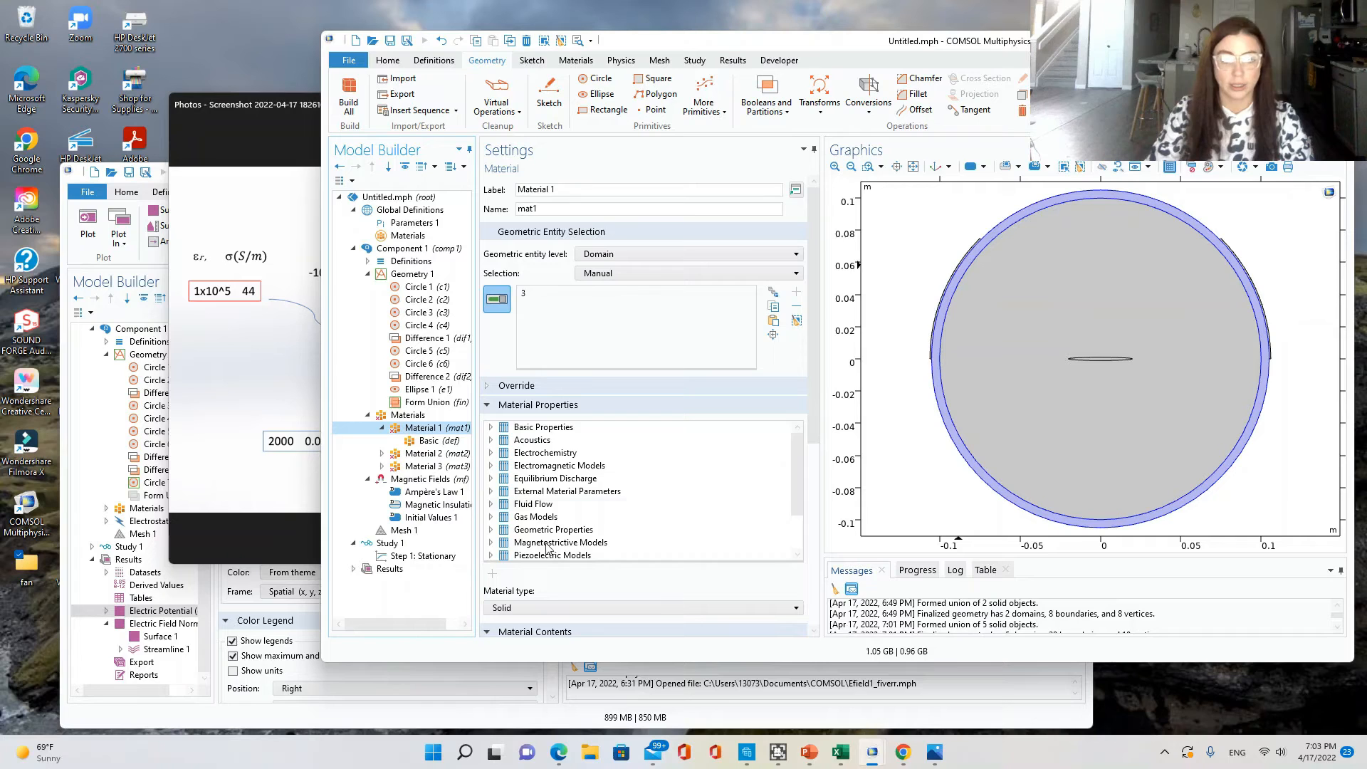
scroll(545, 499, down, 2)
click(271, 497)
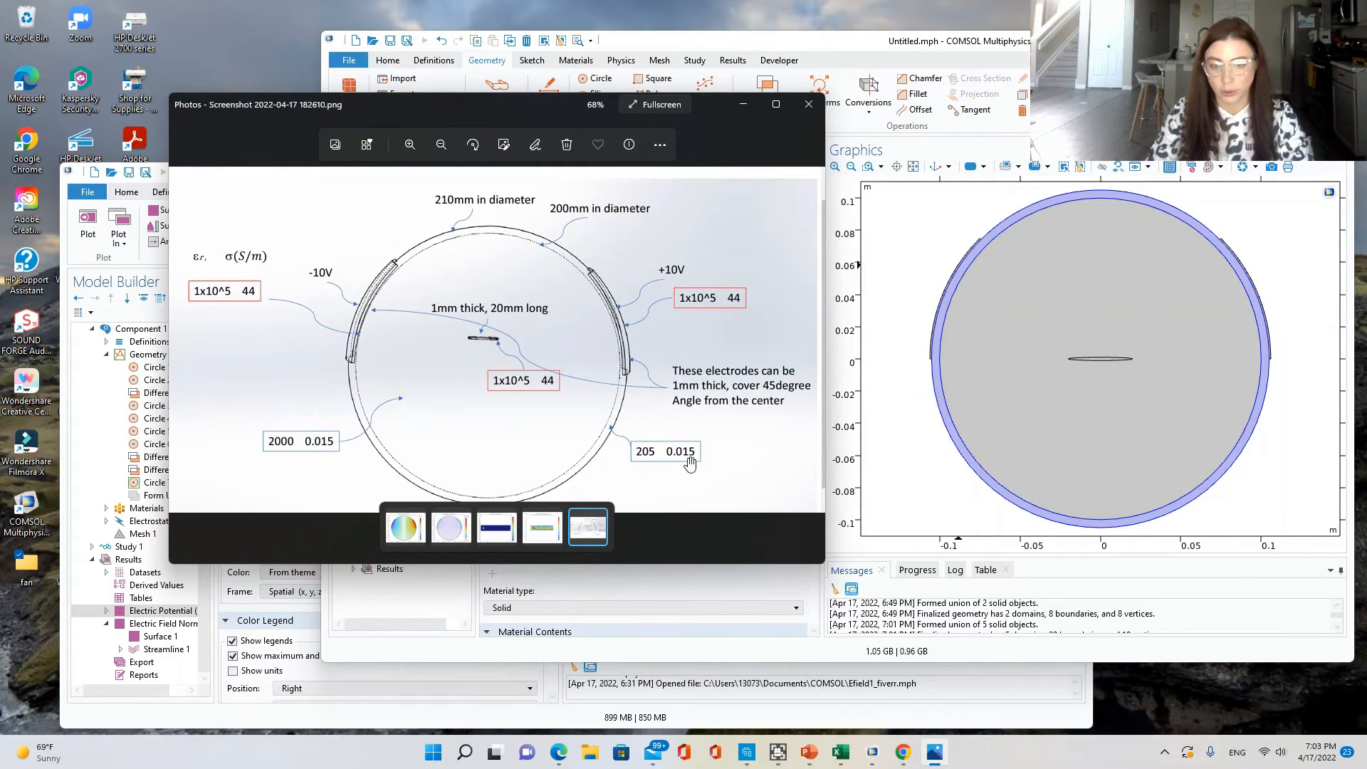
click(1305, 41)
scroll(553, 552, down, 3)
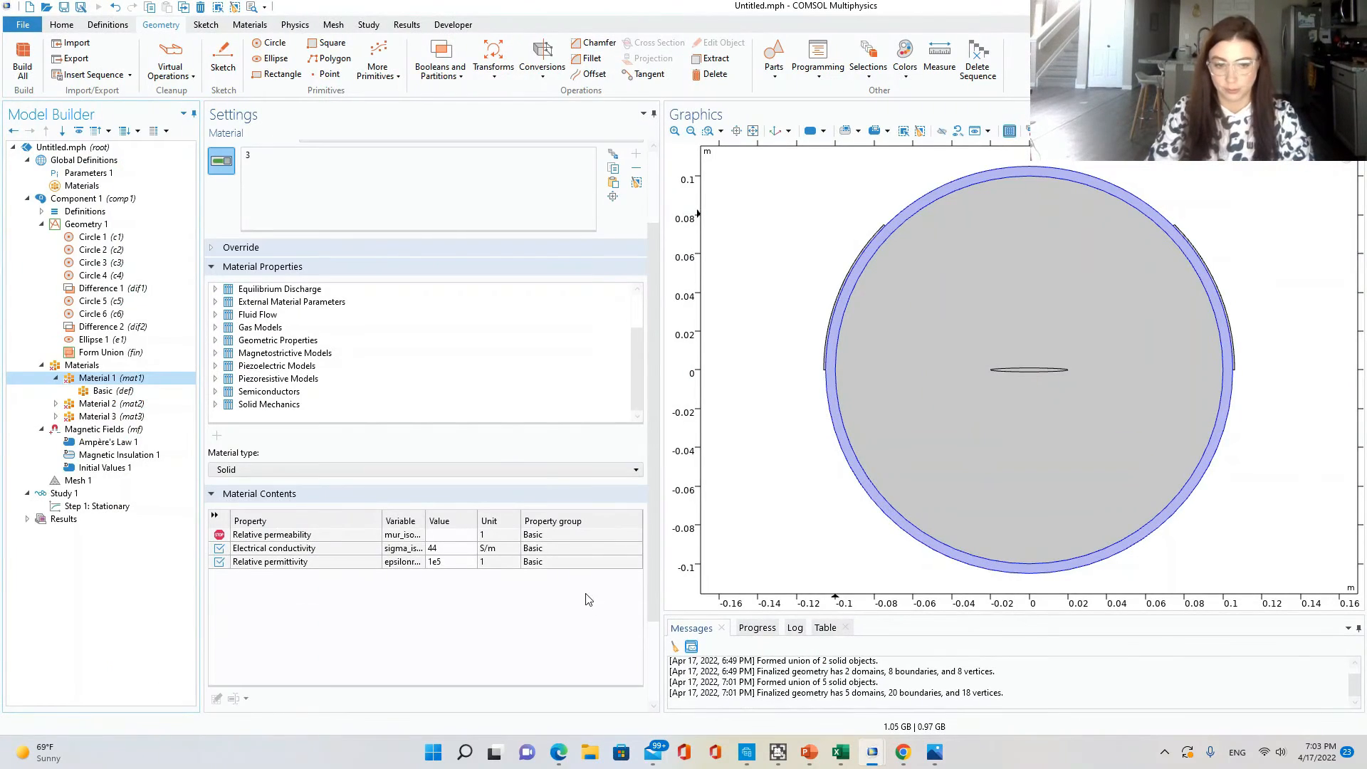
click(448, 548)
click(448, 548)
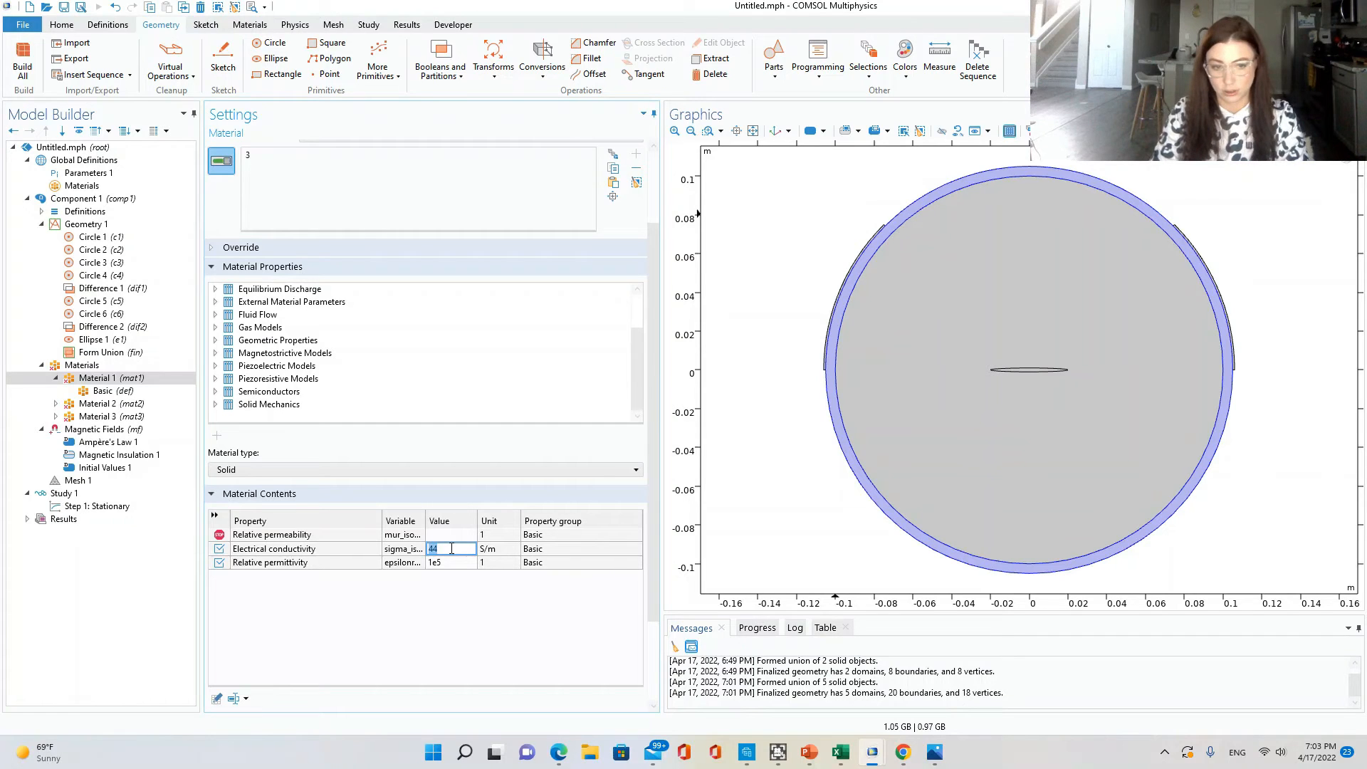
text(.015)
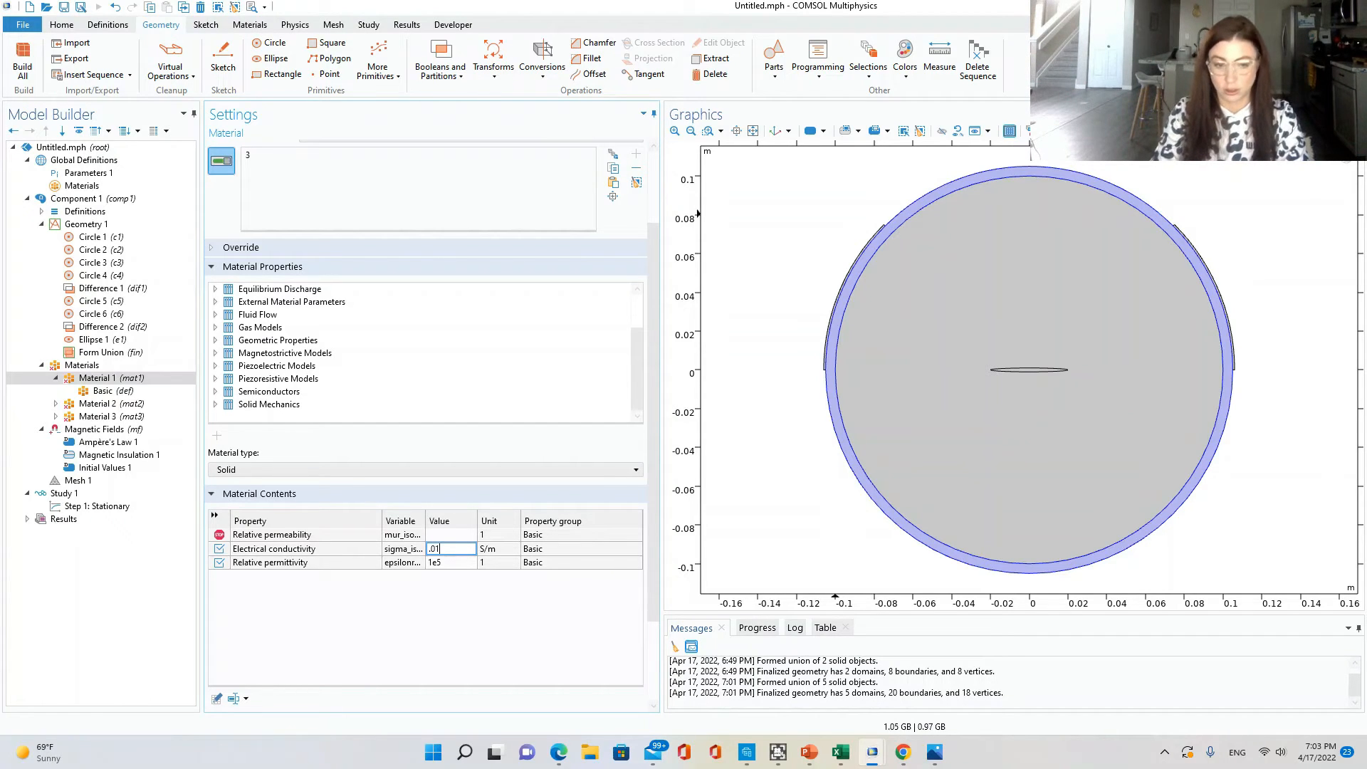
click(449, 563)
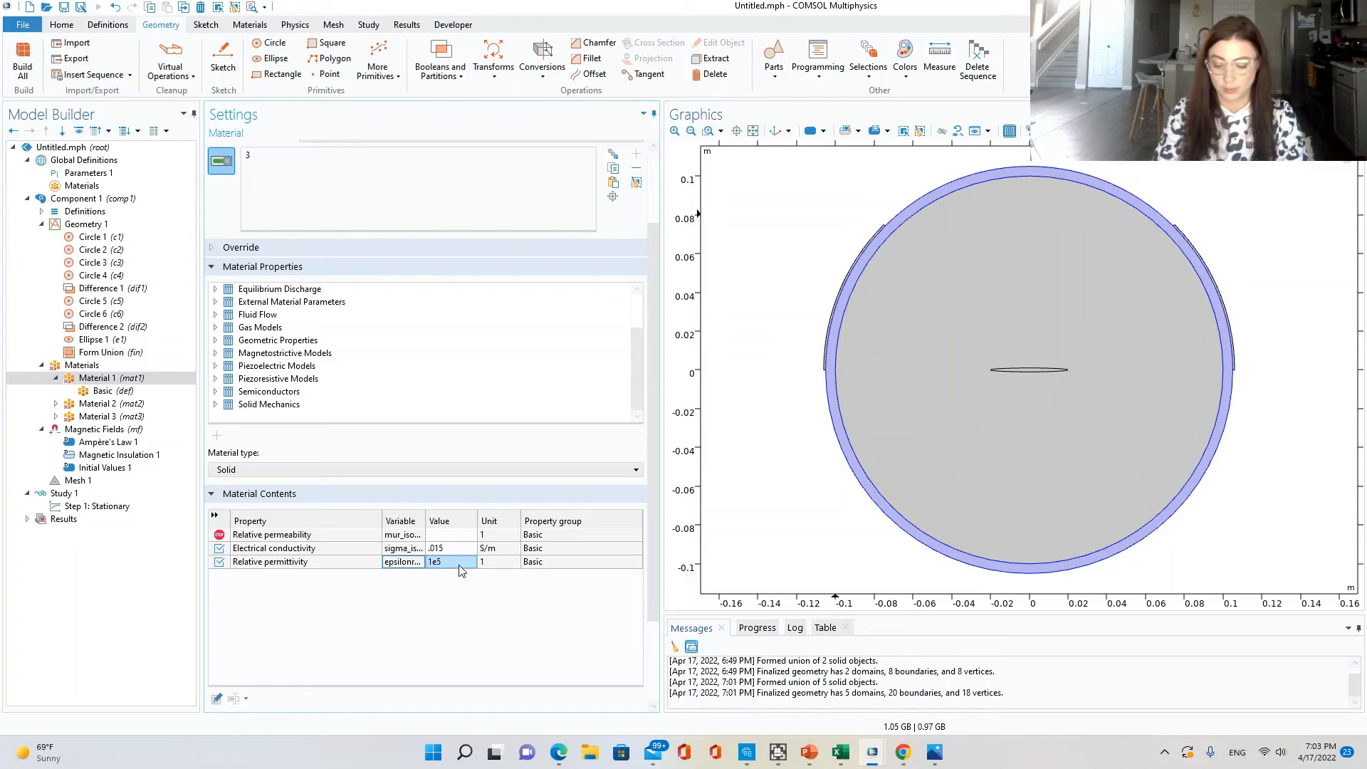
click(467, 564)
text(205)
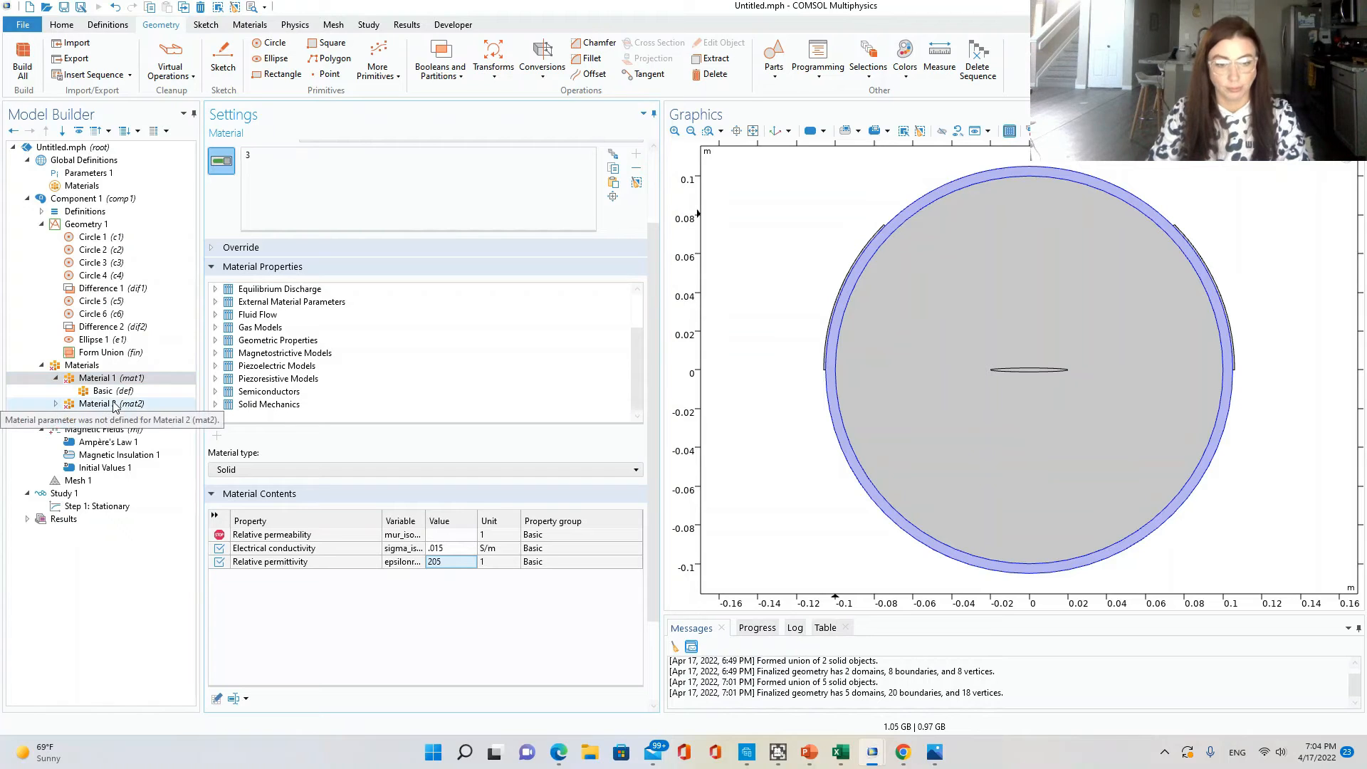
Review the domain assignments, electrical conductivity and relative permittivity of all three materials.
click(110, 404)
click(109, 417)
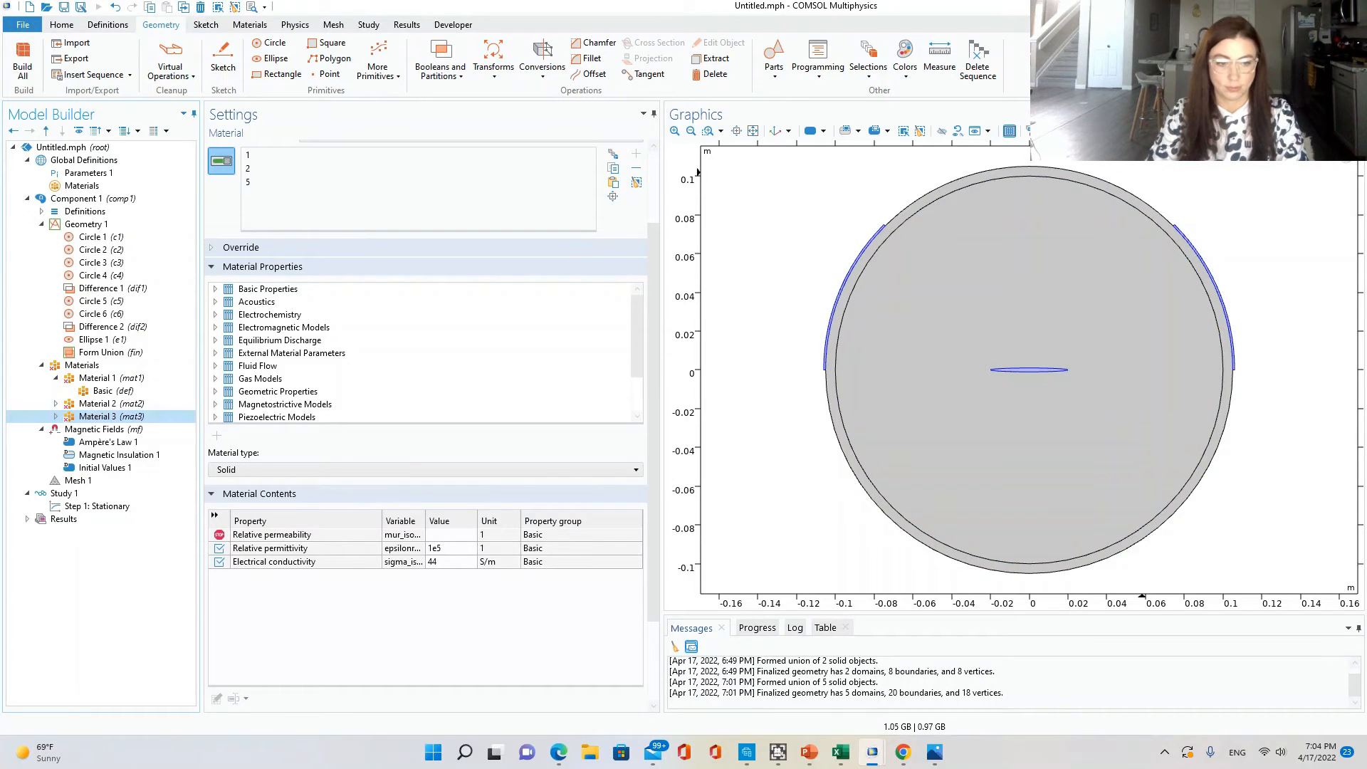
key(super+Down)
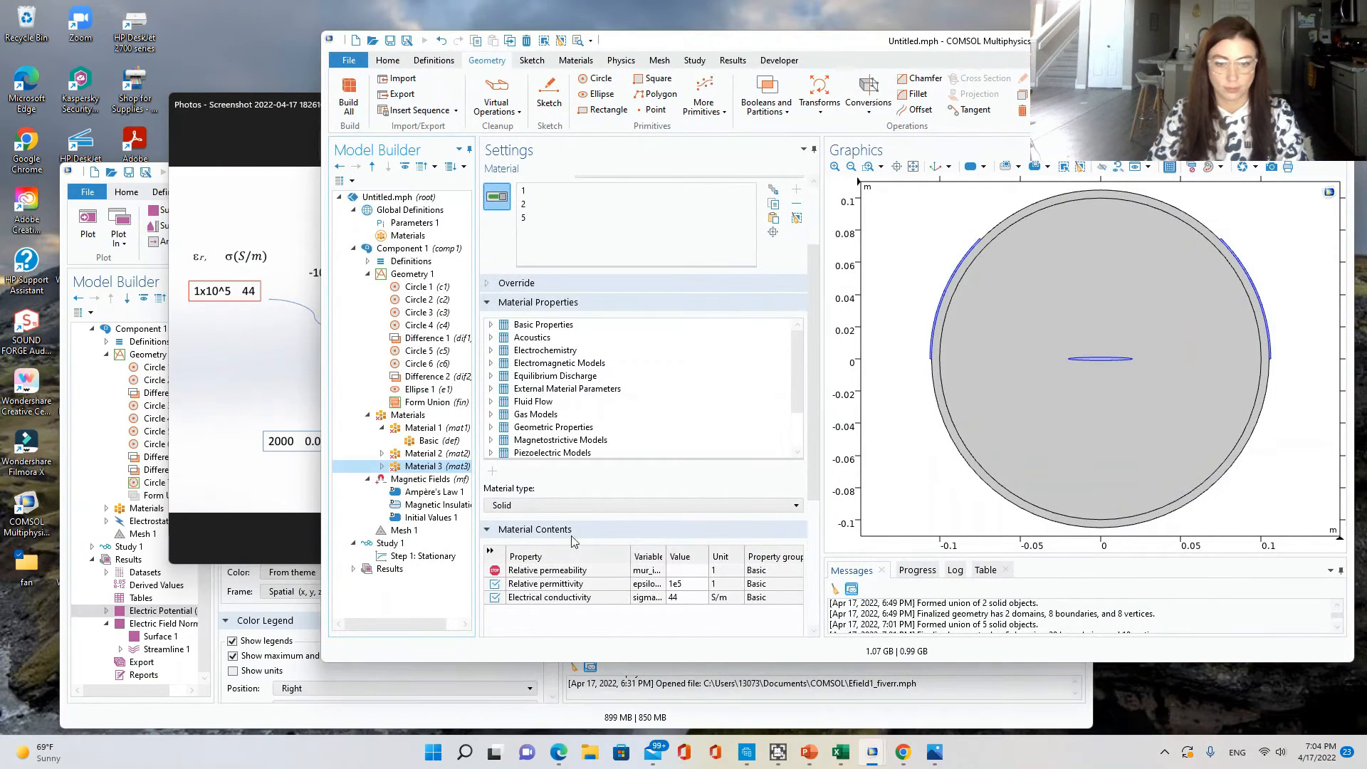
click(431, 454)
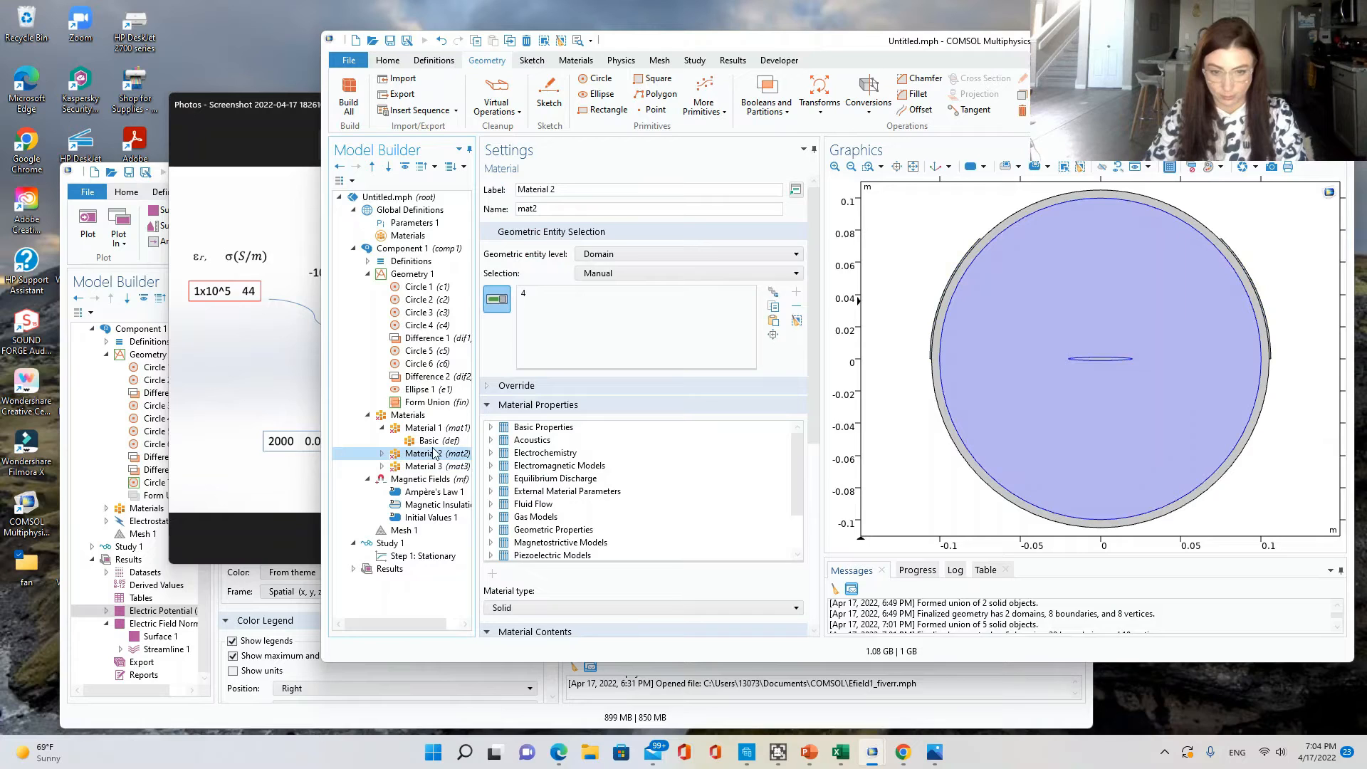
scroll(577, 512, down, 2)
scroll(716, 612, down, 1)
scroll(717, 617, down, 3)
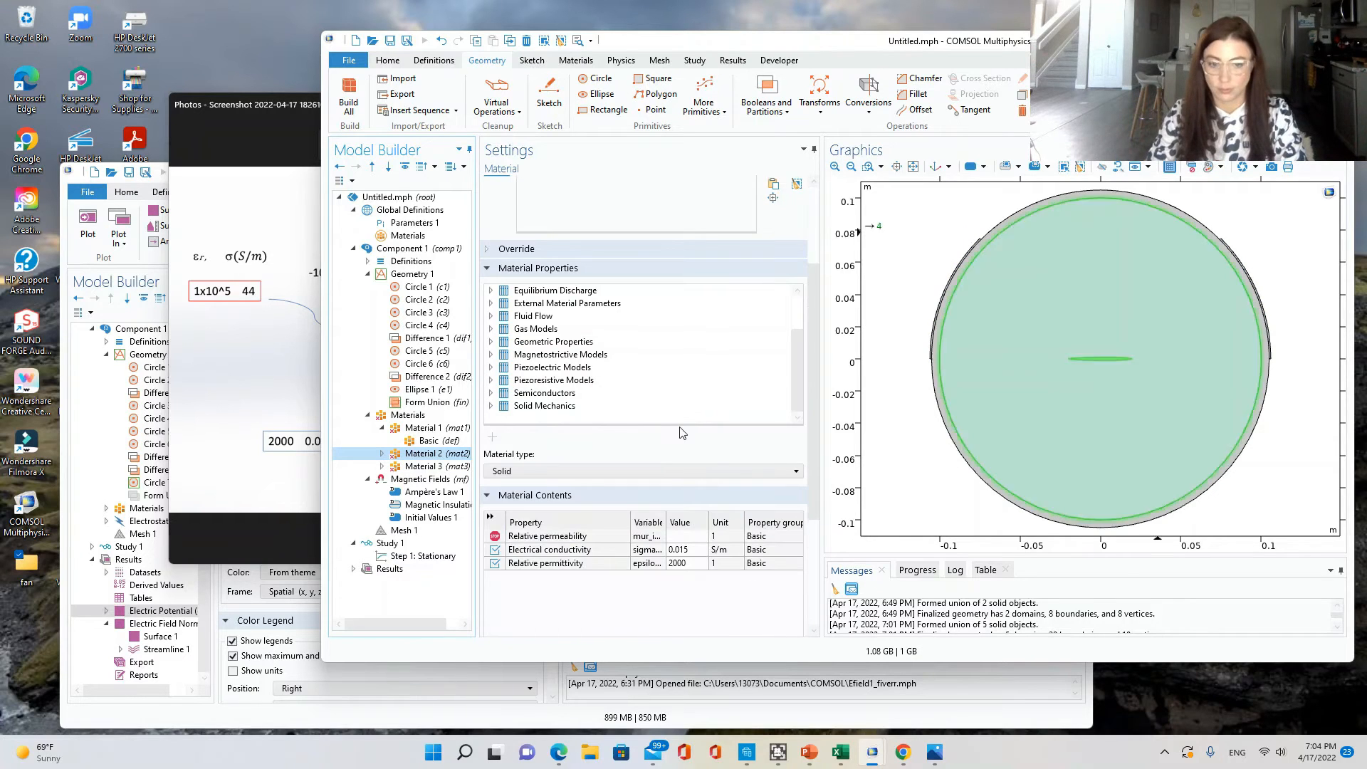
click(394, 430)
scroll(652, 586, down, 3)
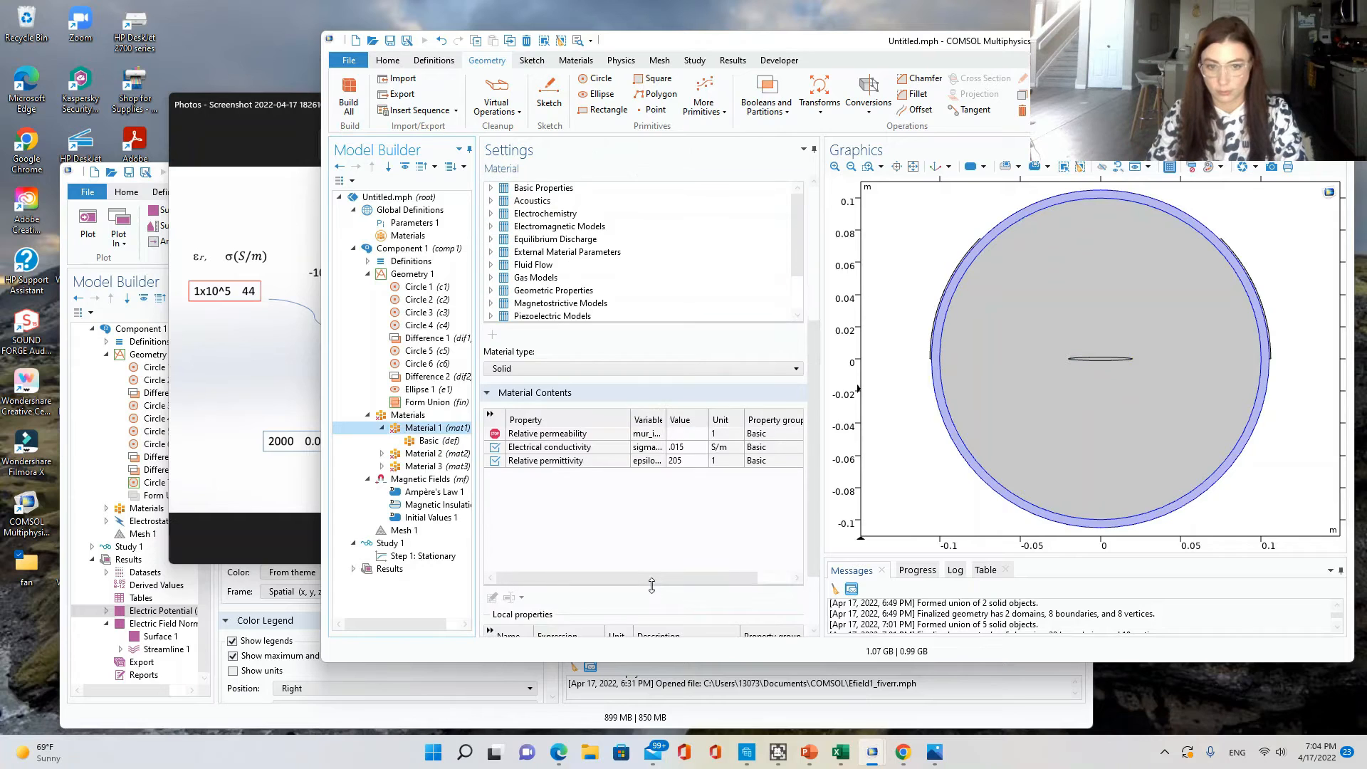
click(425, 467)
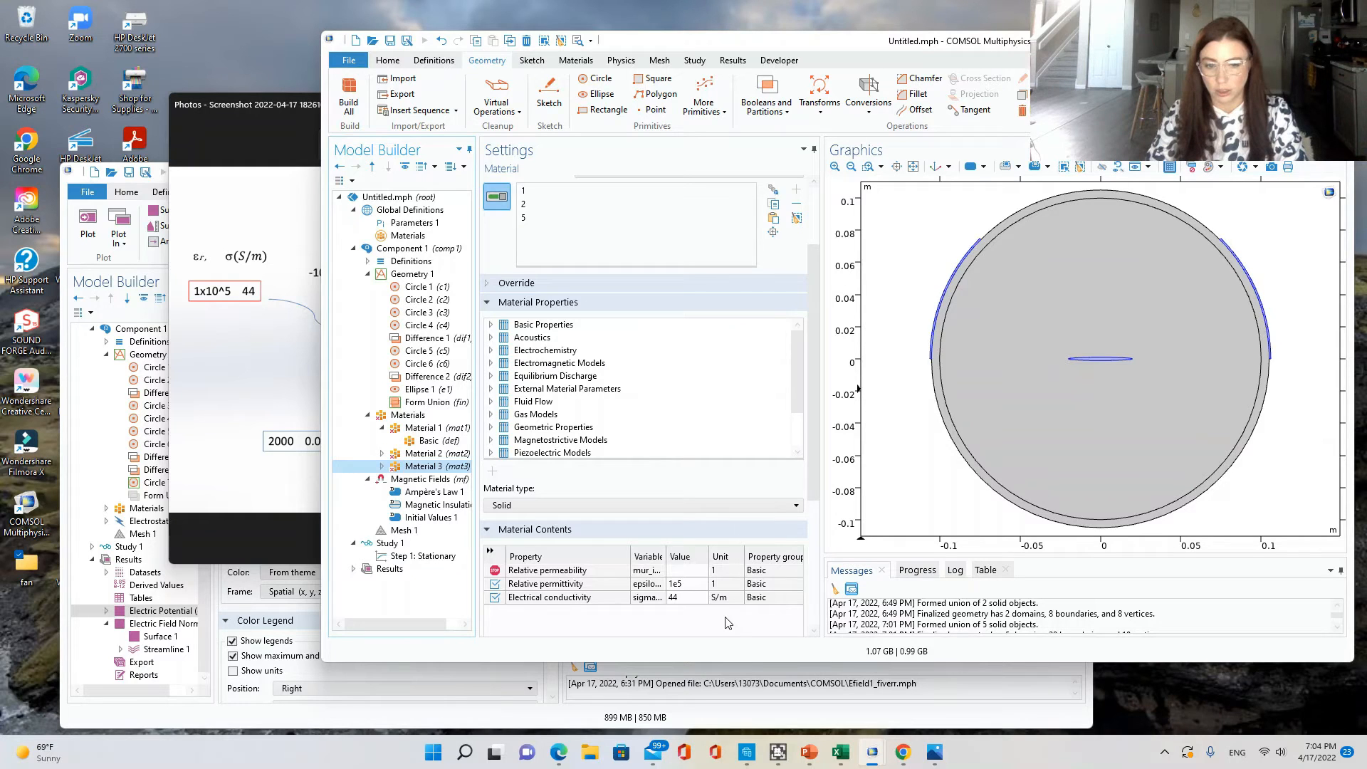
scroll(728, 623, down, 1)
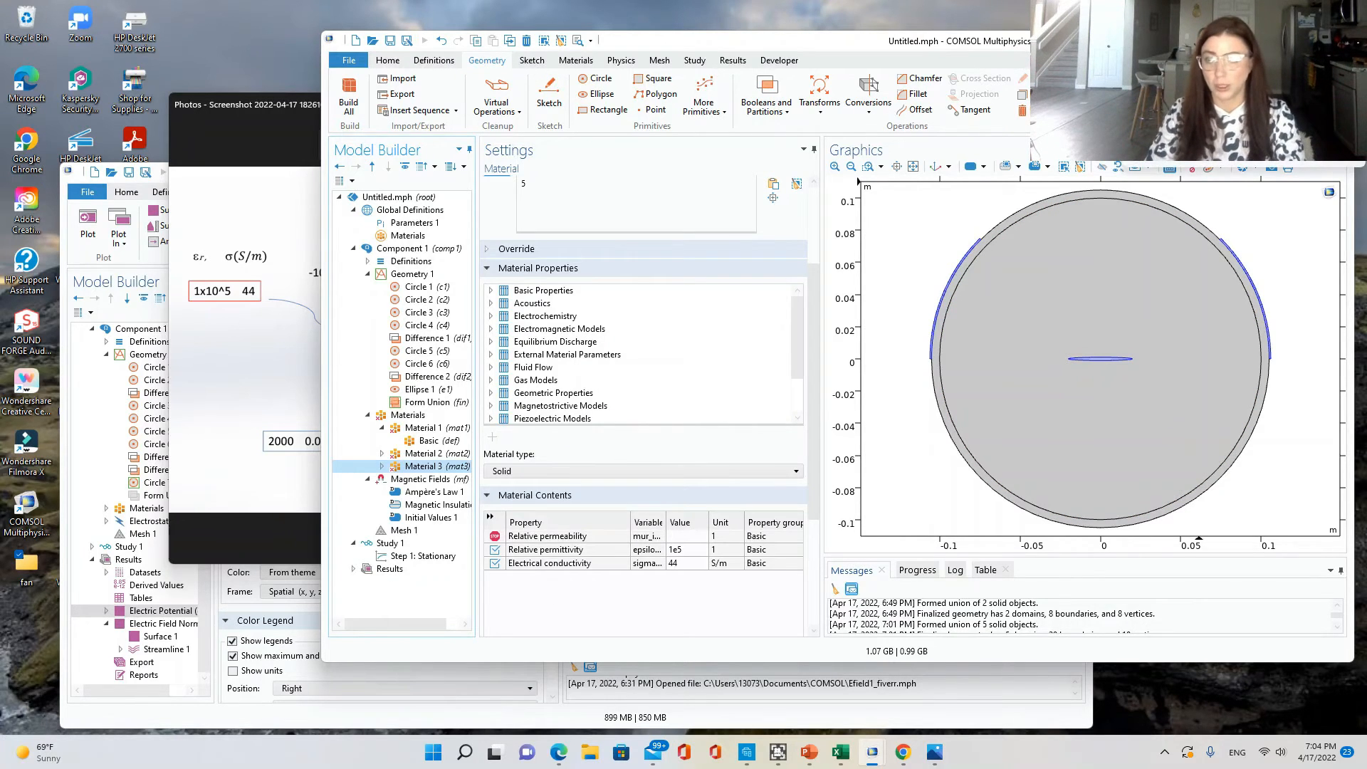
Examine the Magnetic Fields interface, its Magnetic Insulation and Initial Values nodes, and the conditions it offers for applying the electrode voltages.
click(1305, 41)
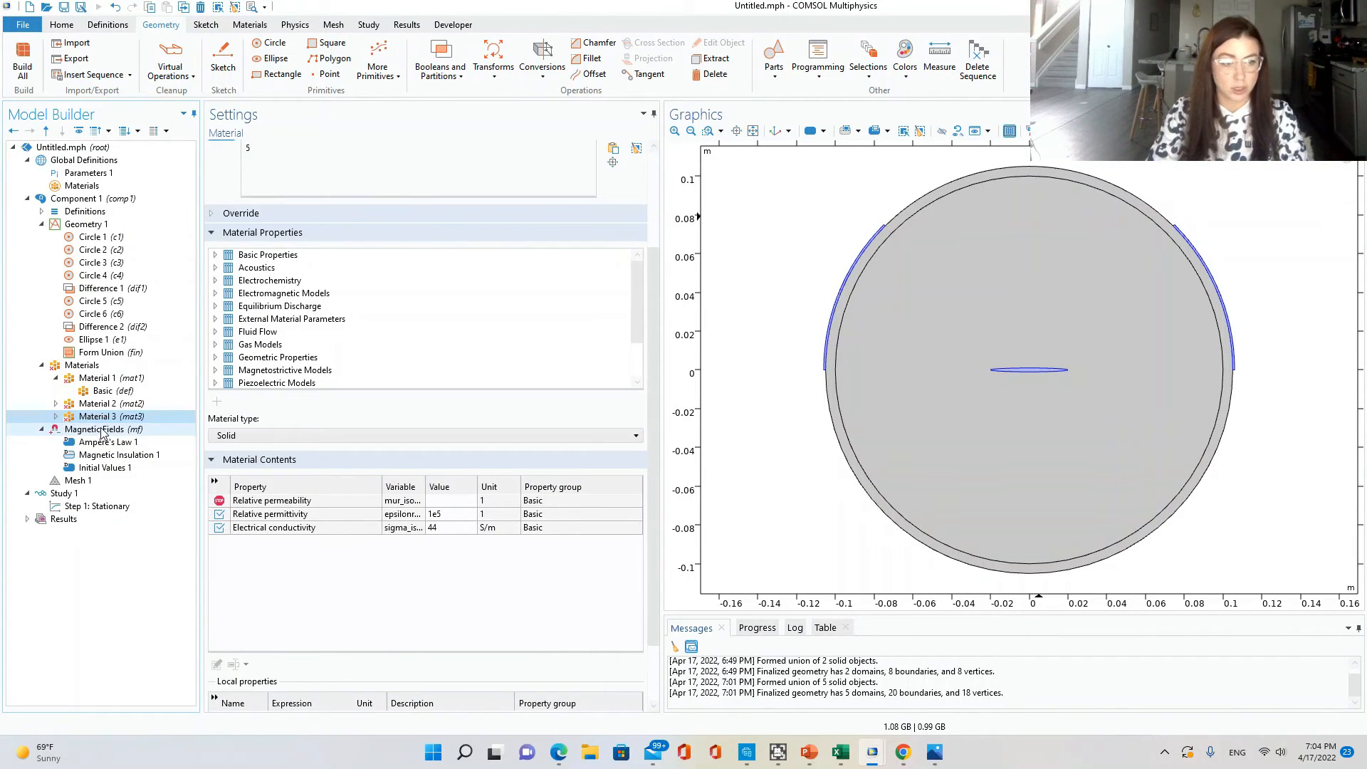
click(104, 431)
right_click(103, 431)
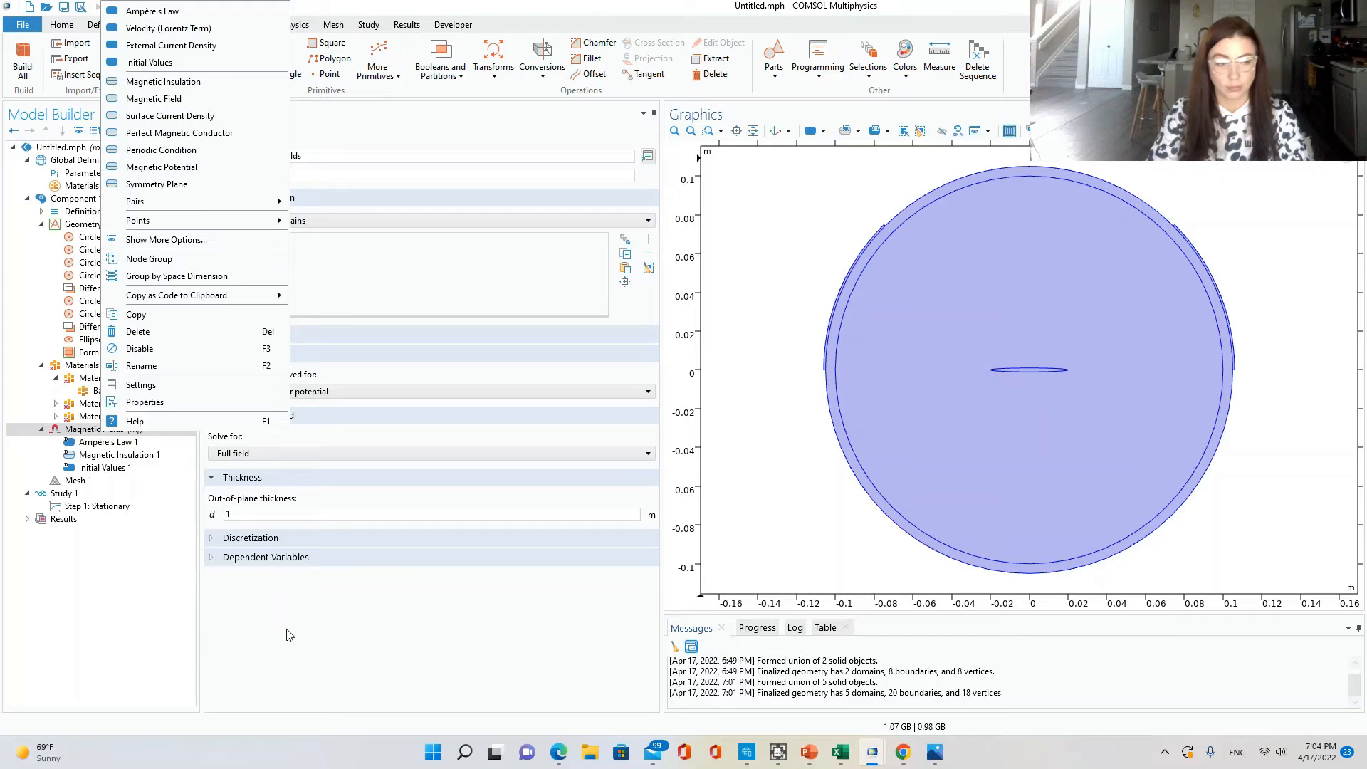
click(336, 640)
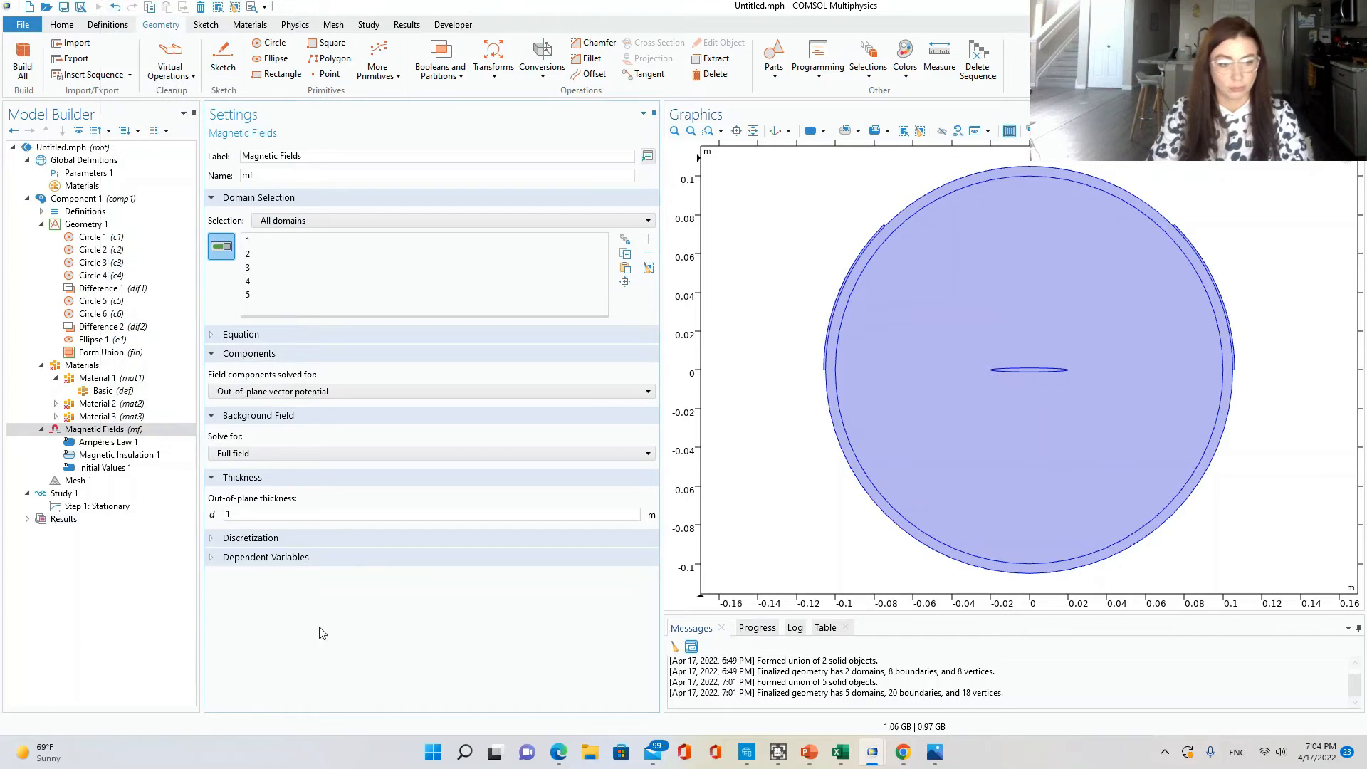
click(107, 455)
click(104, 468)
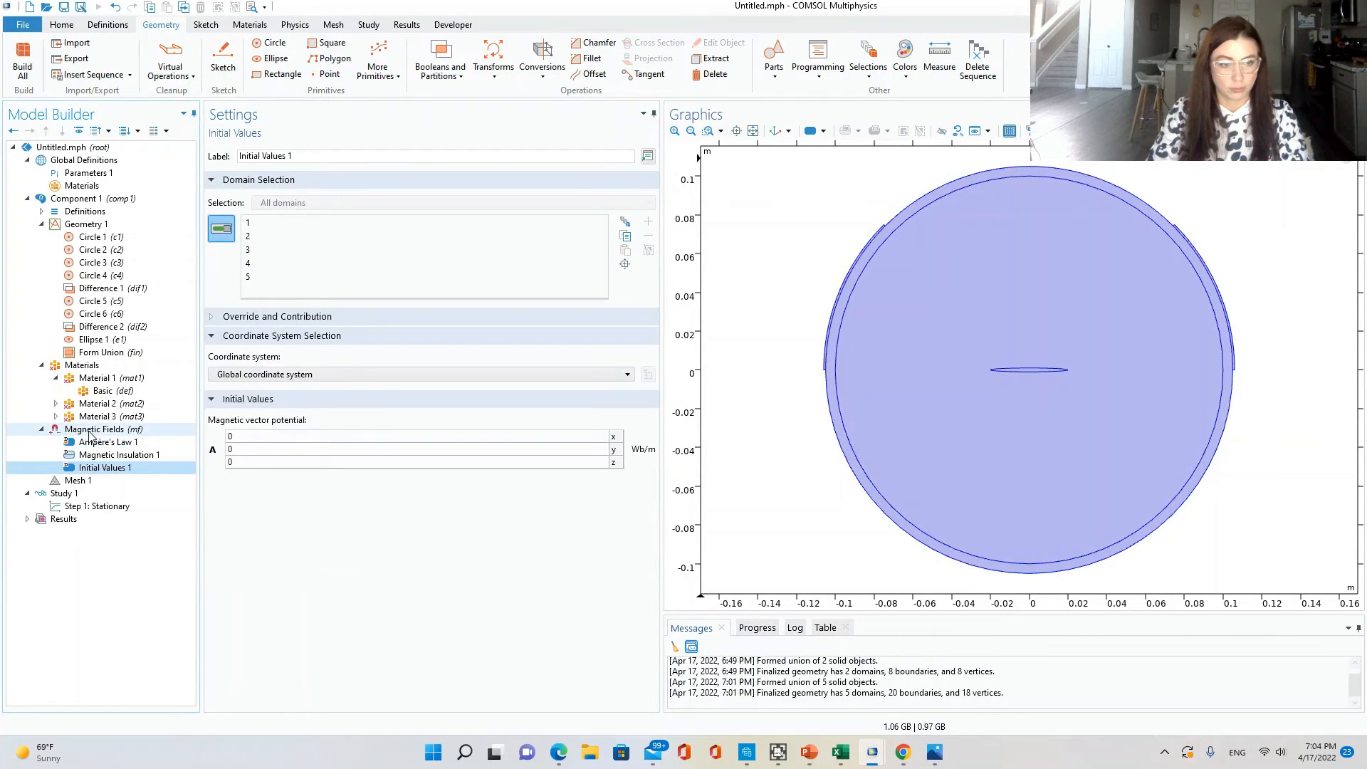
right_click(114, 430)
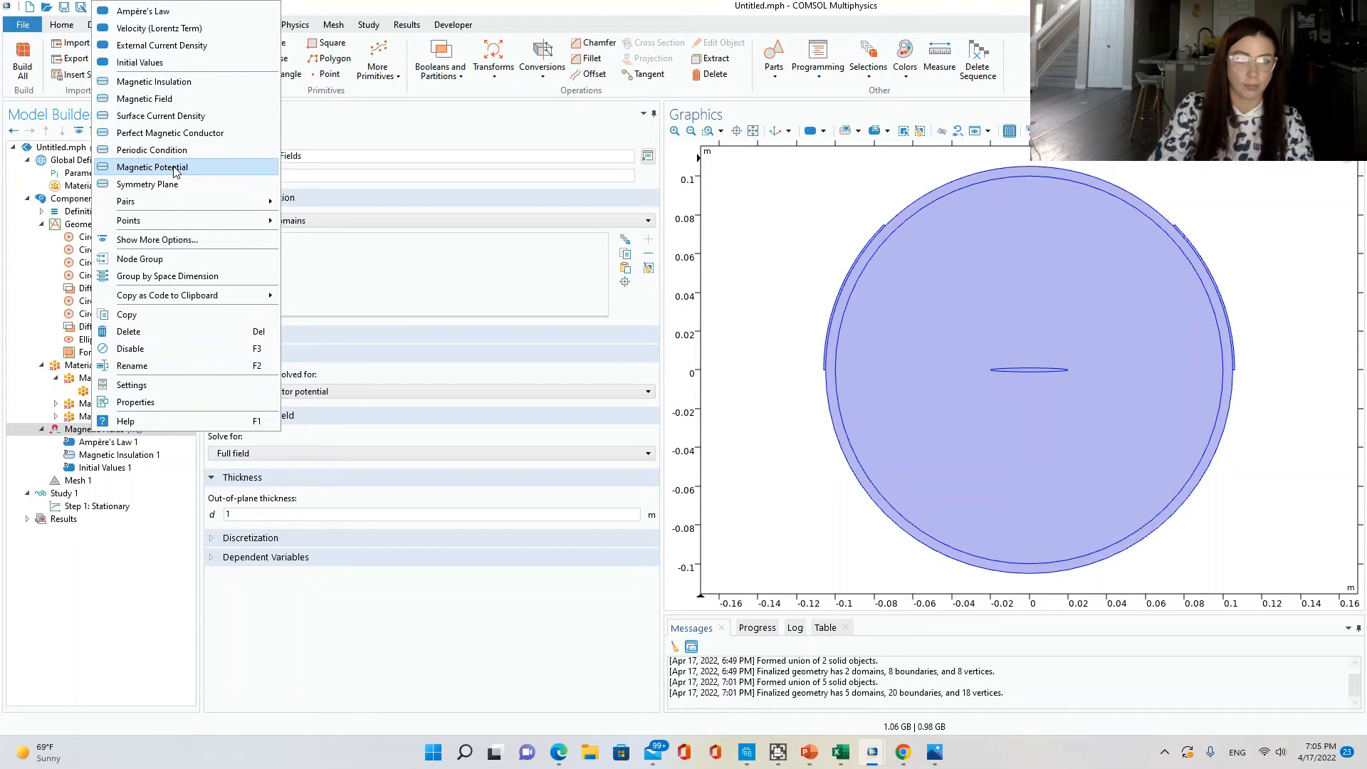
click(417, 122)
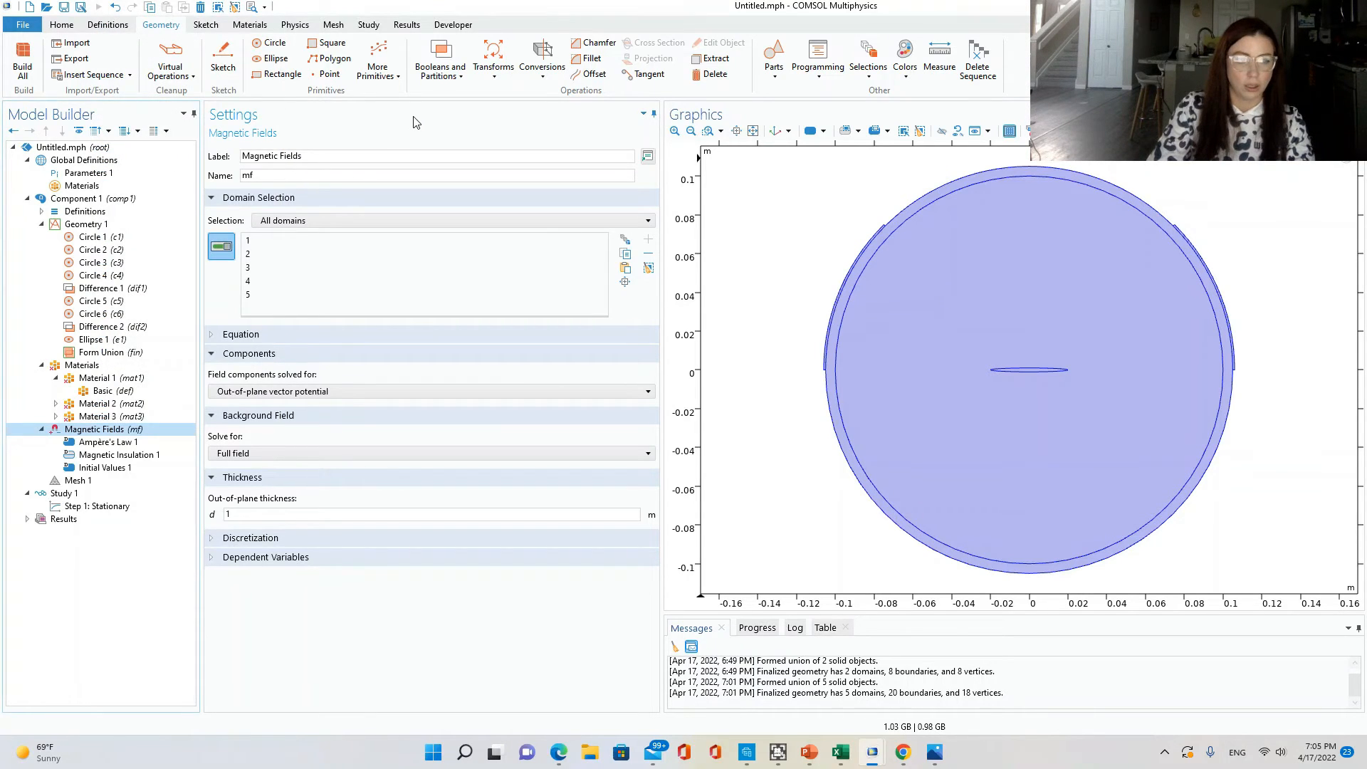
click(1322, 7)
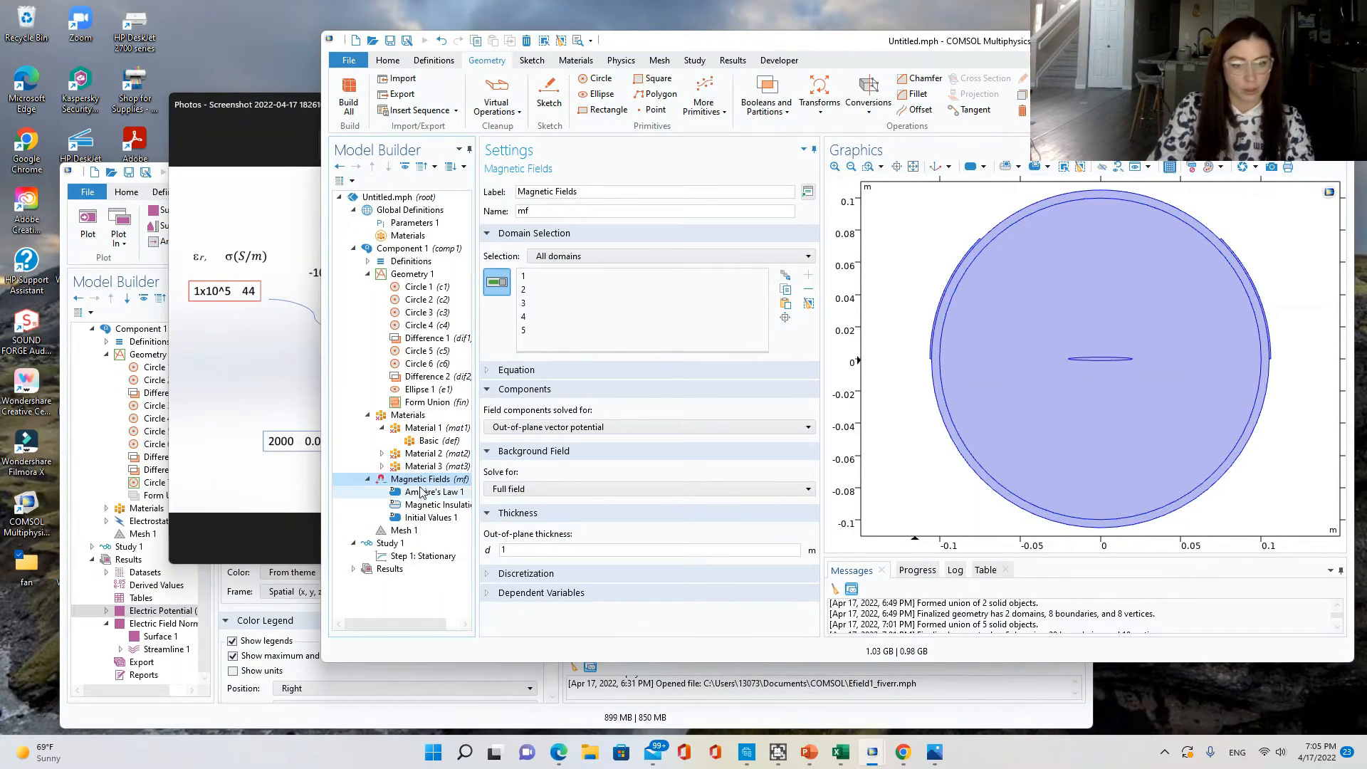
click(1304, 41)
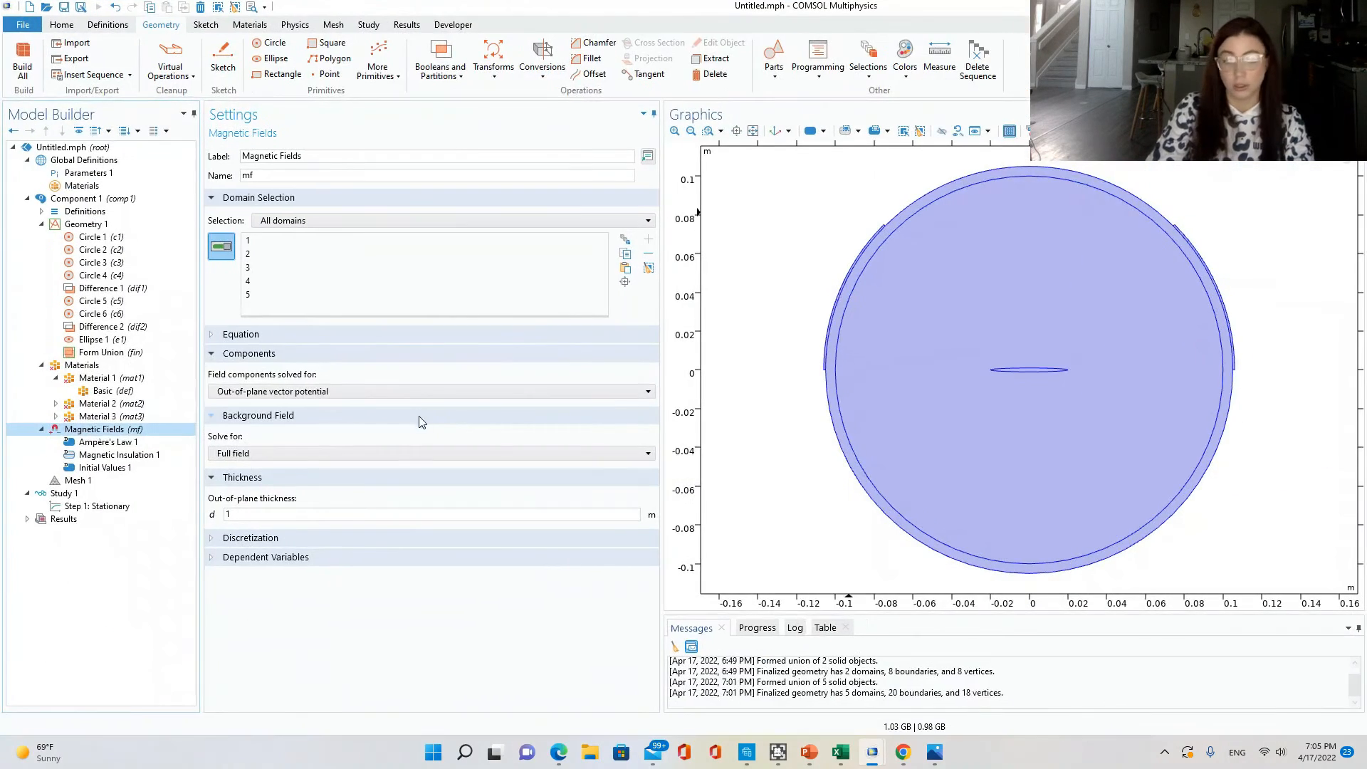
right_click(91, 431)
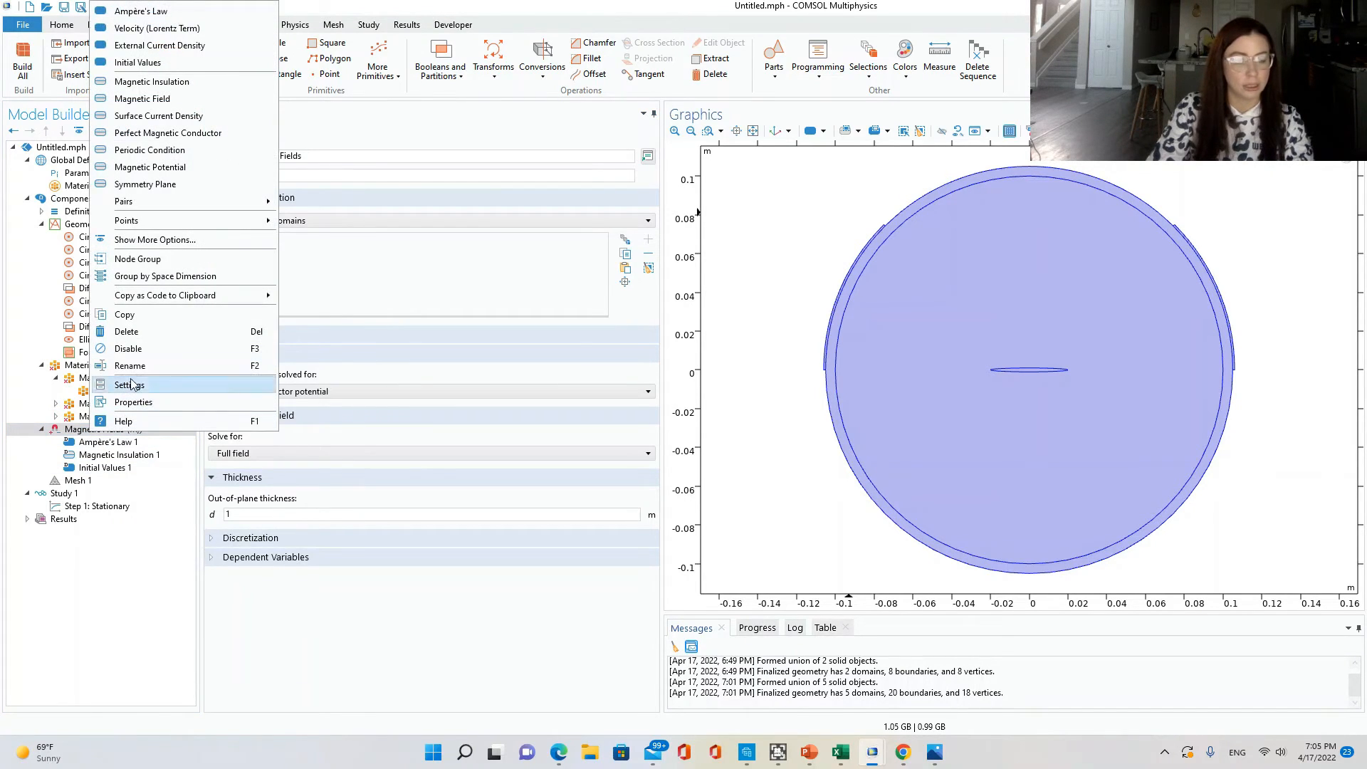
click(334, 613)
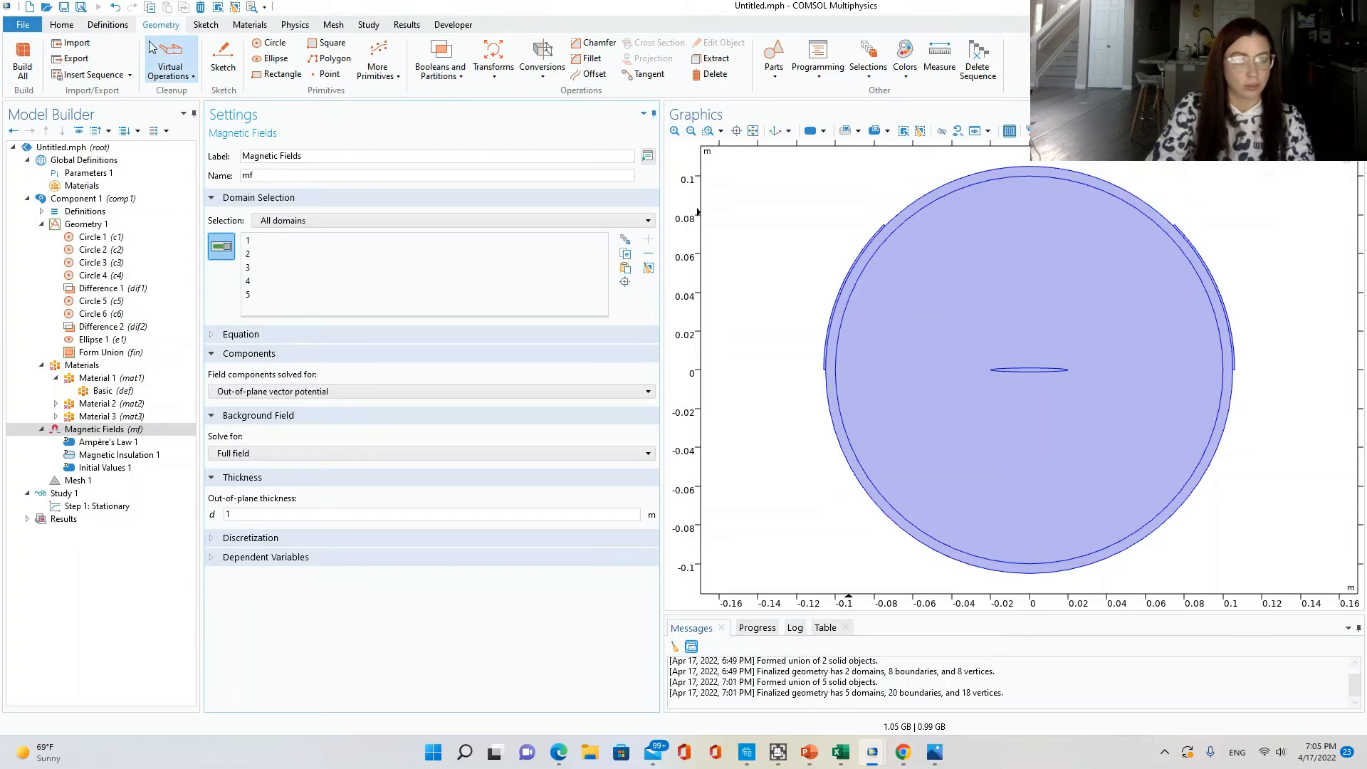
click(62, 26)
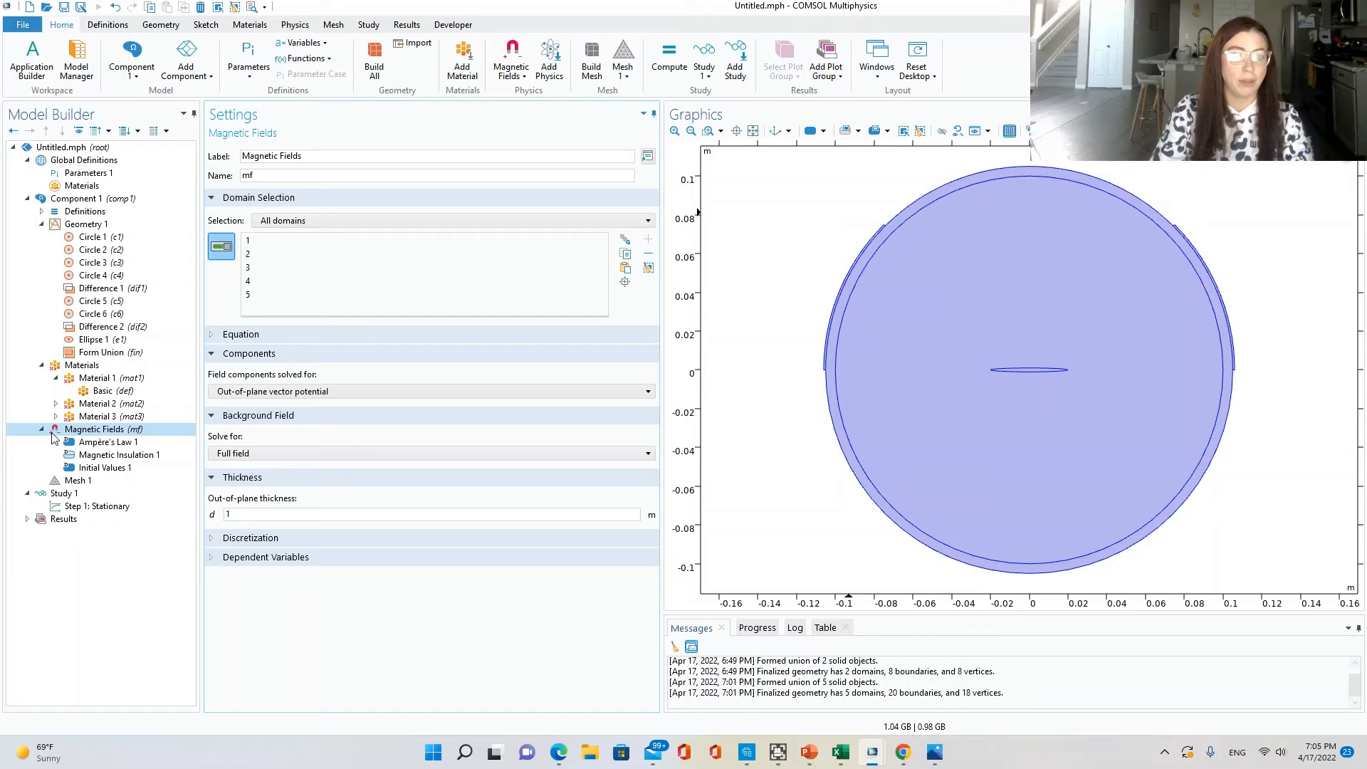
Delete the Magnetic Fields interface from Component 1 and confirm its removal.
right_click(84, 430)
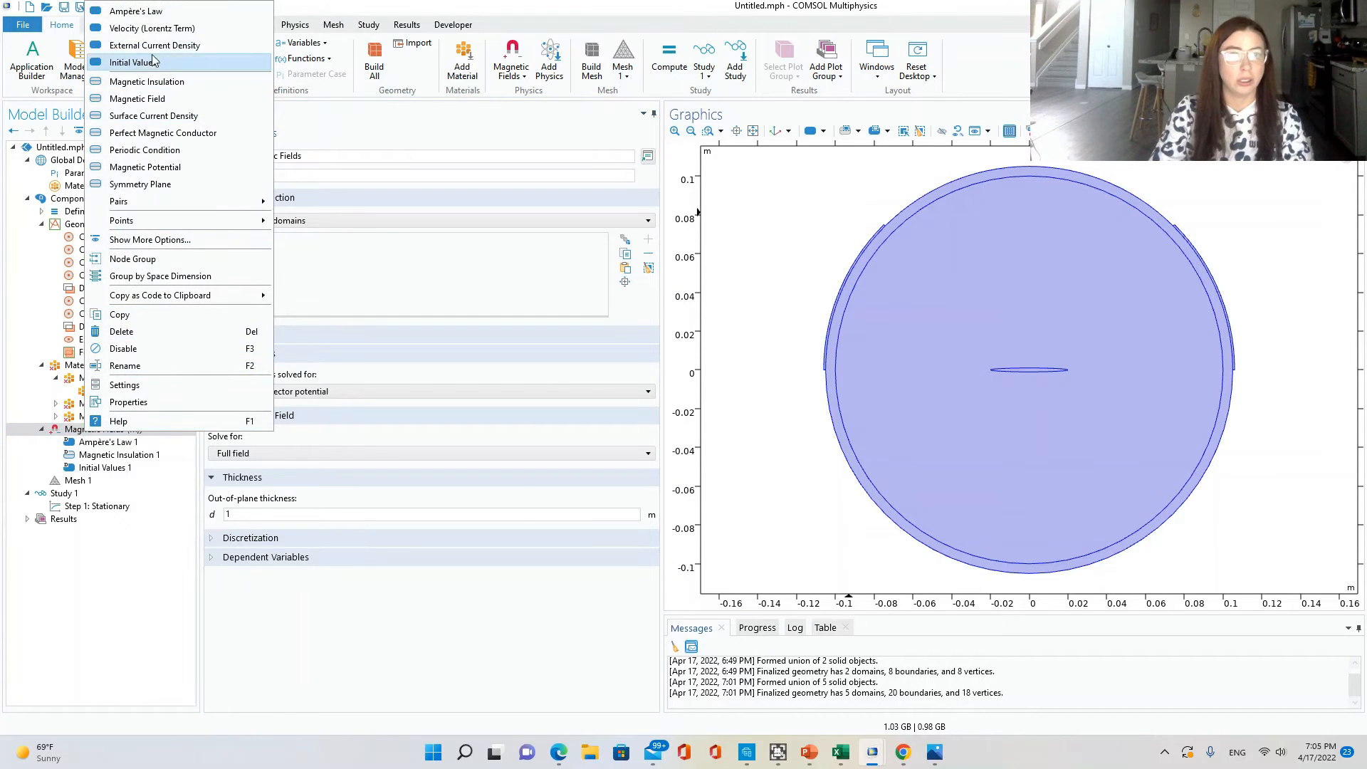
click(142, 331)
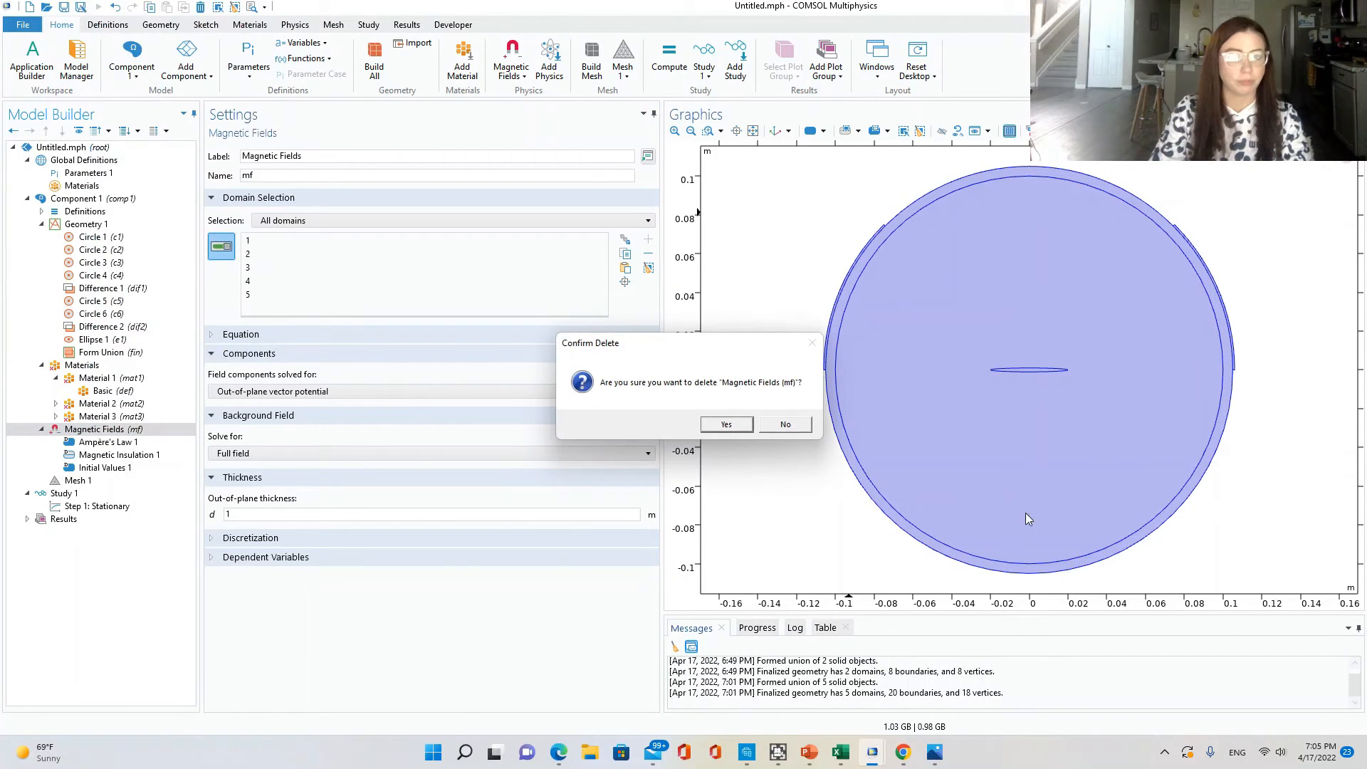
click(727, 425)
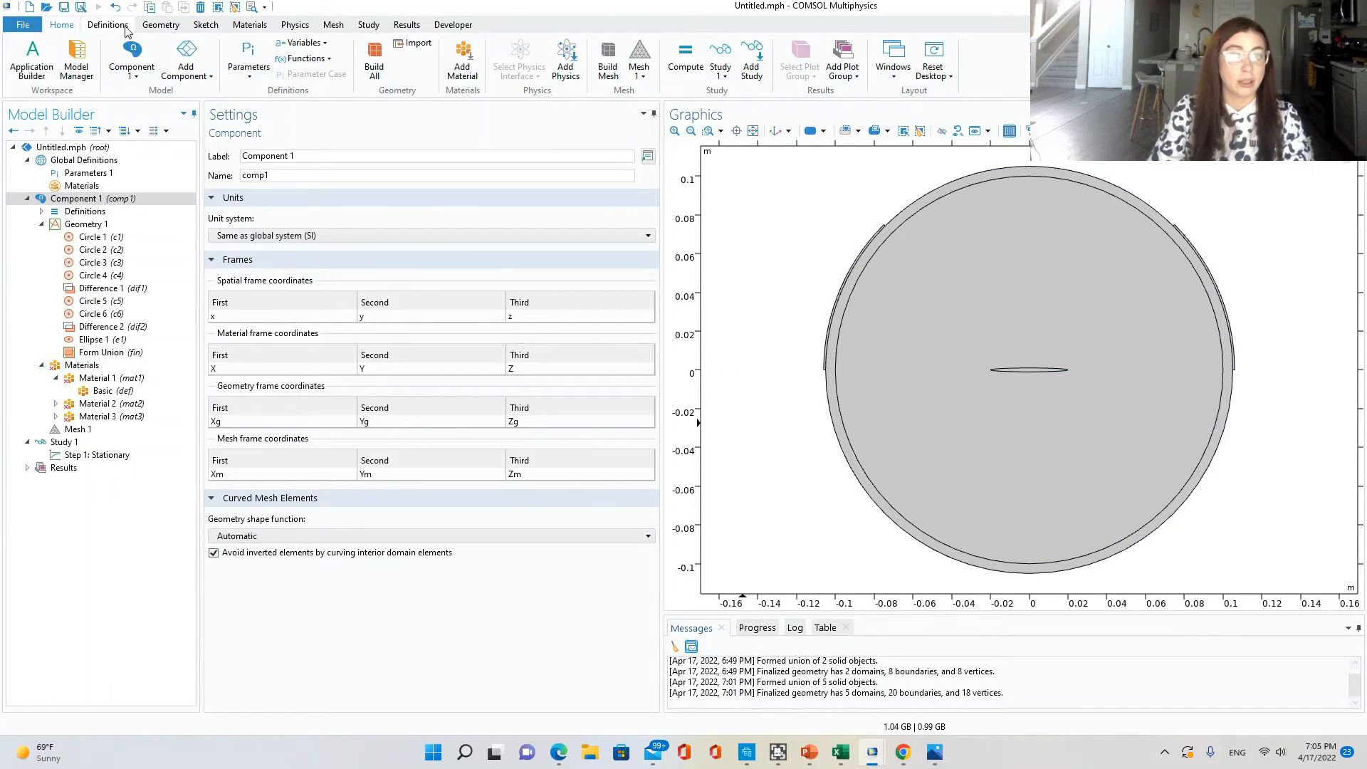
Add the Electrostatics physics interface from the AC/DC Electric Fields and Currents group to Component 1.
click(298, 25)
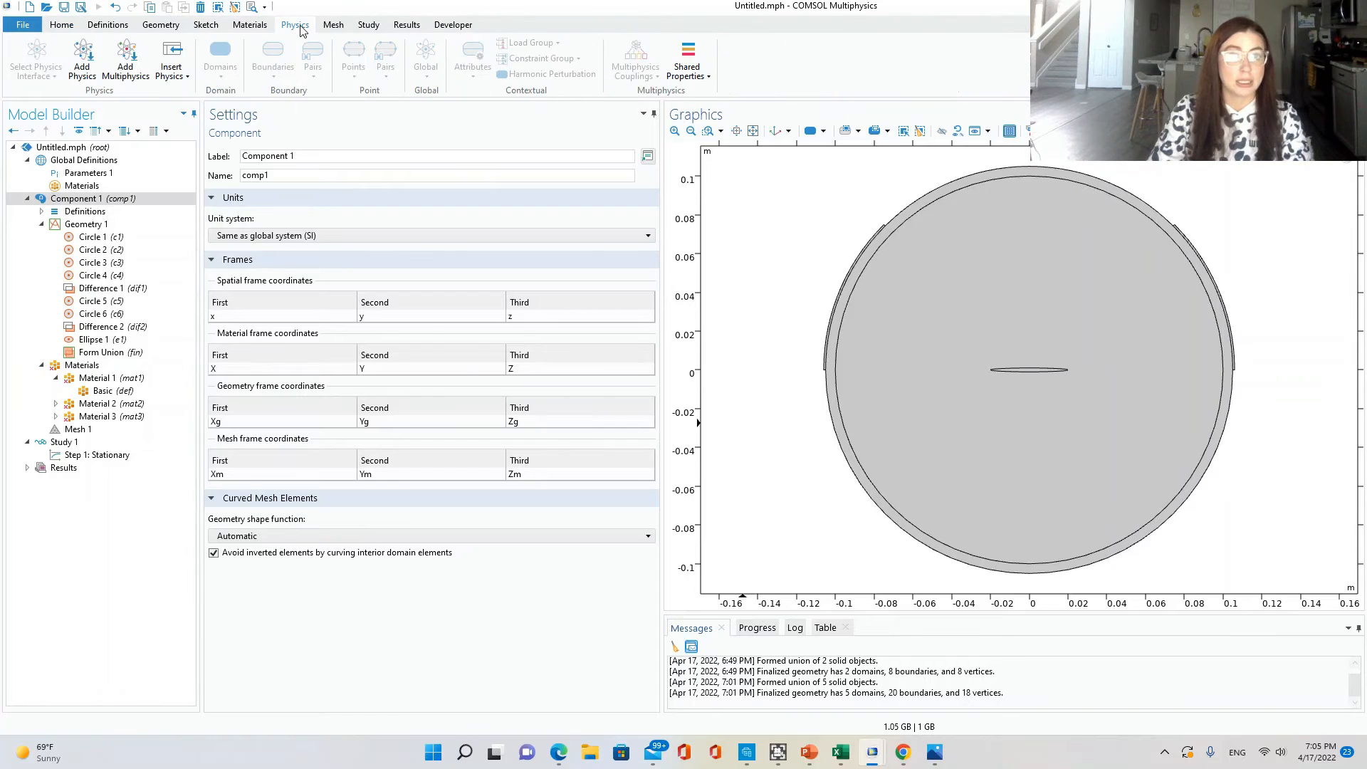
click(89, 70)
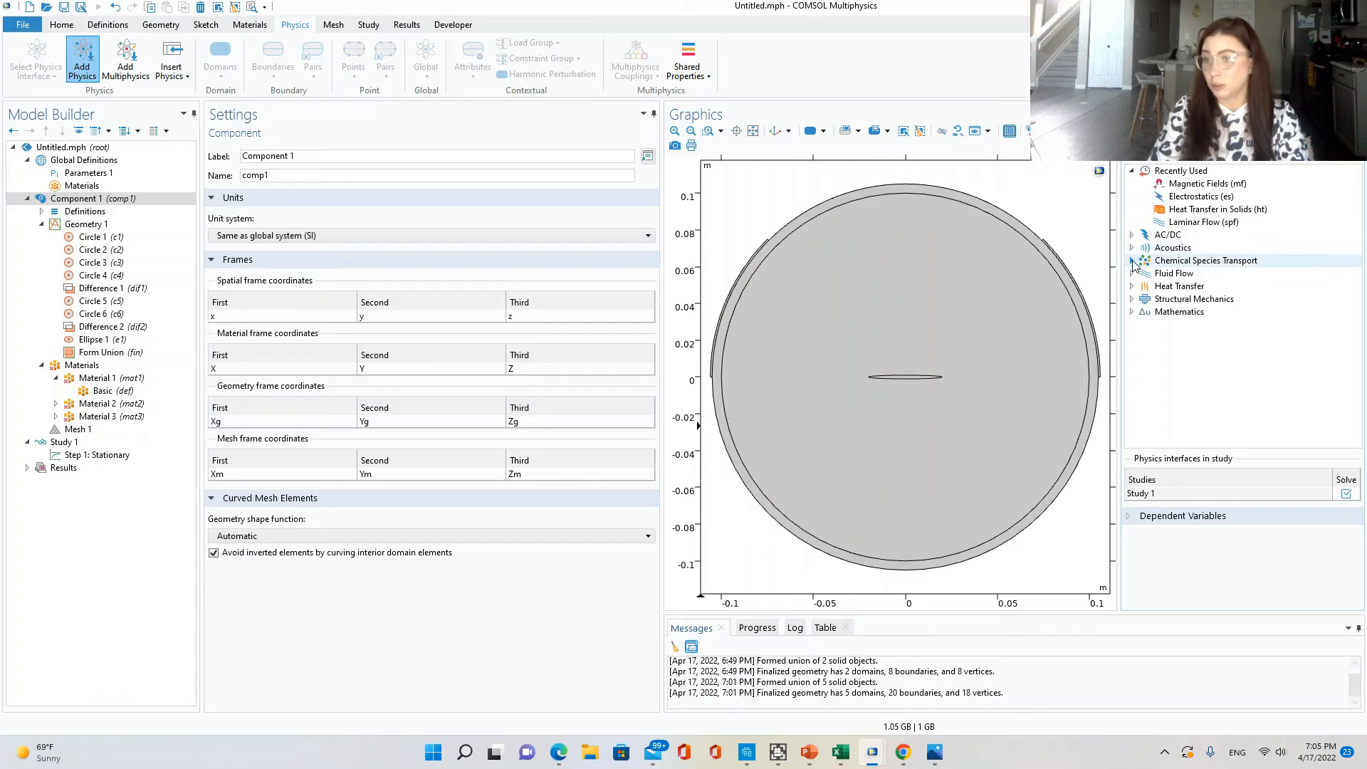
click(1133, 300)
click(1133, 300)
click(1132, 236)
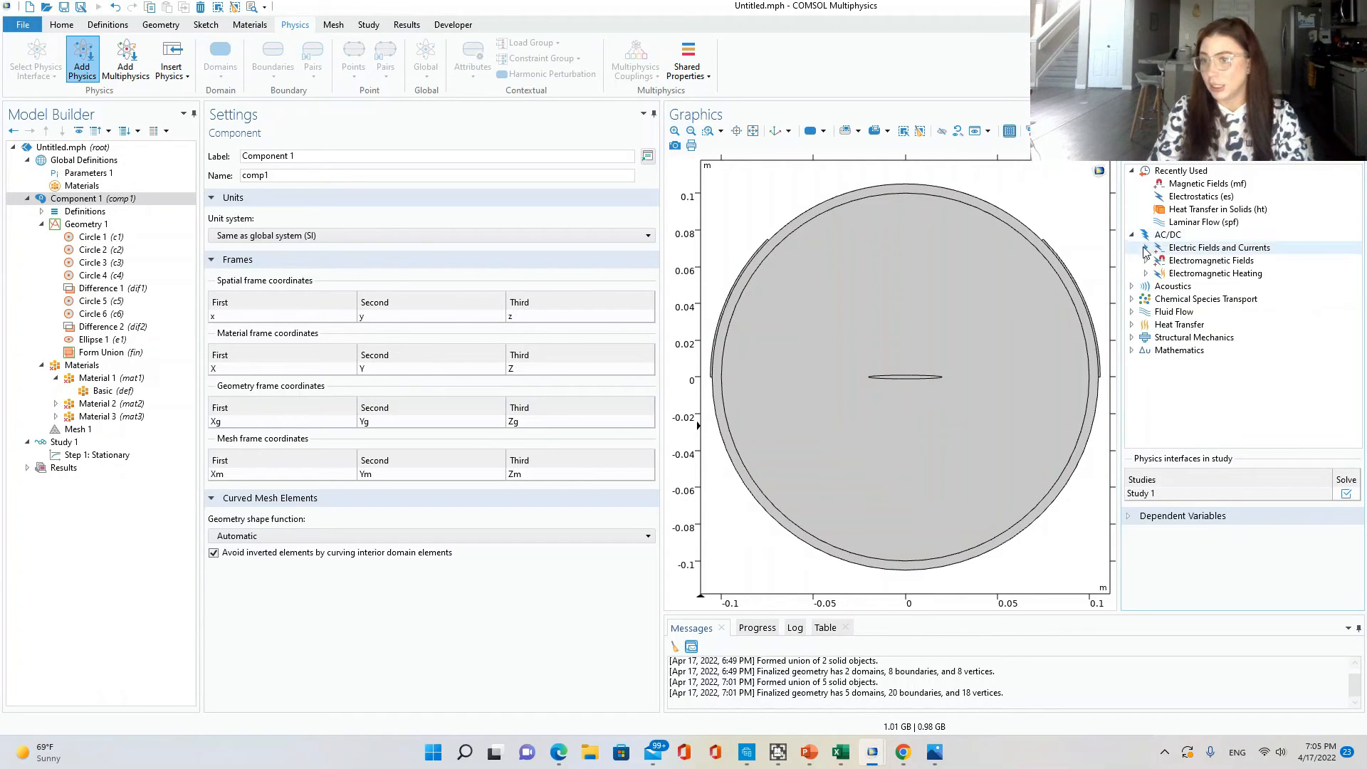
click(1146, 261)
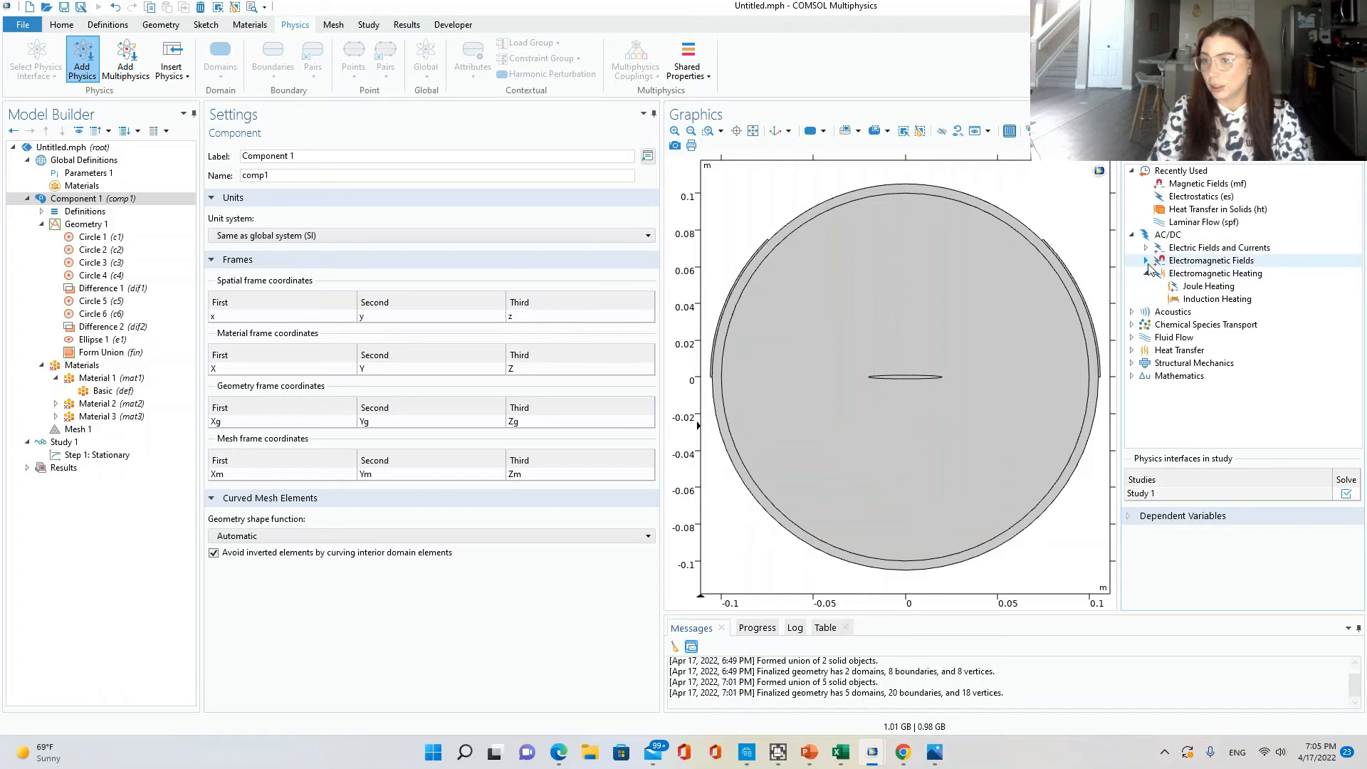
click(1146, 248)
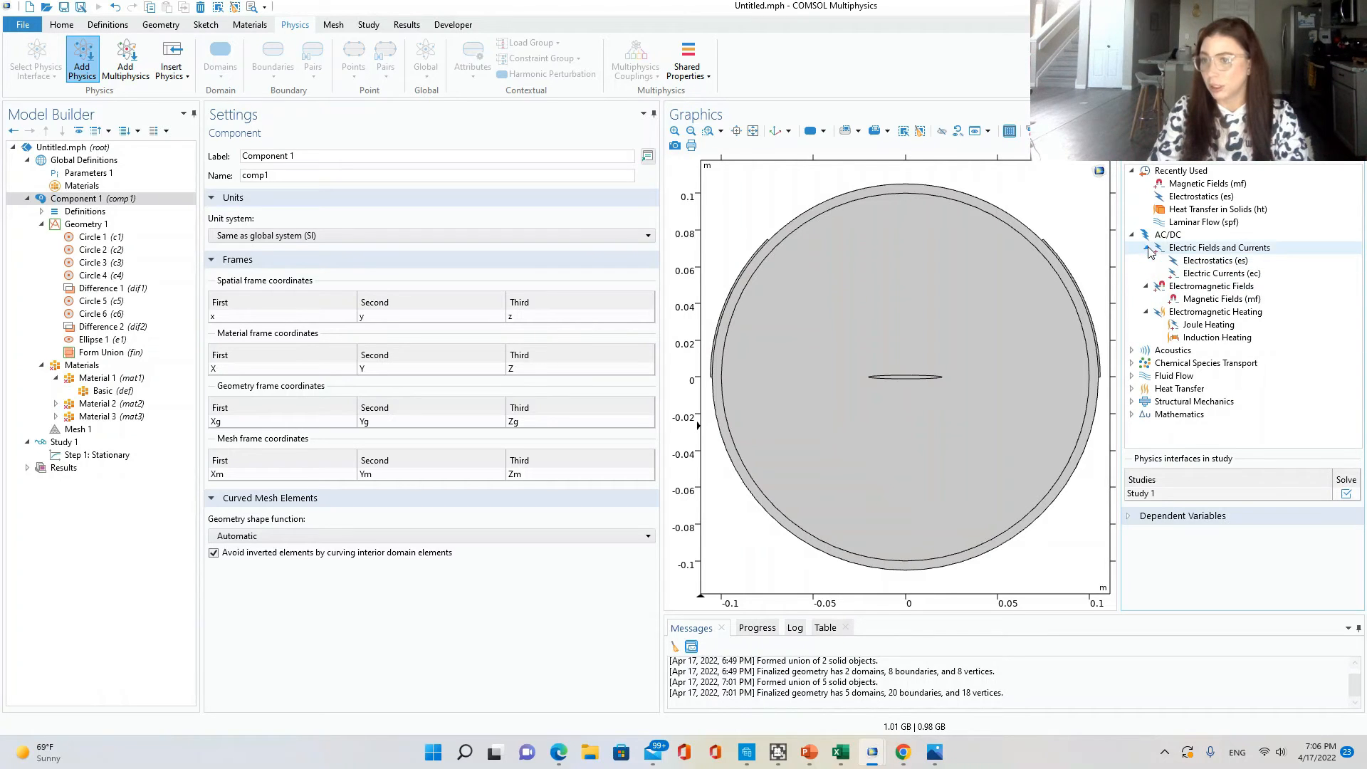
click(1220, 264)
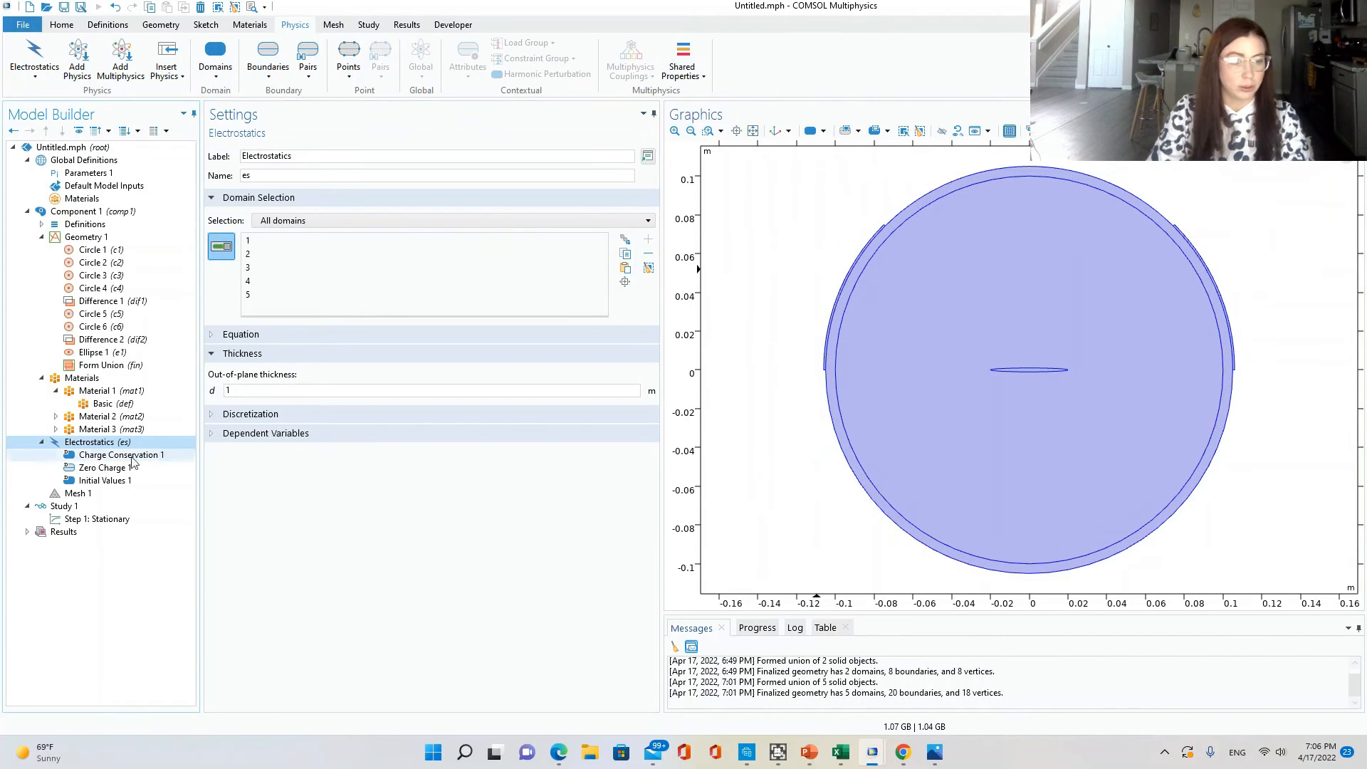
Add an Electric Potential condition to Electrostatics and assign it to boundaries 3, 4, 19 and 20 of the right arc electrode.
right_click(98, 446)
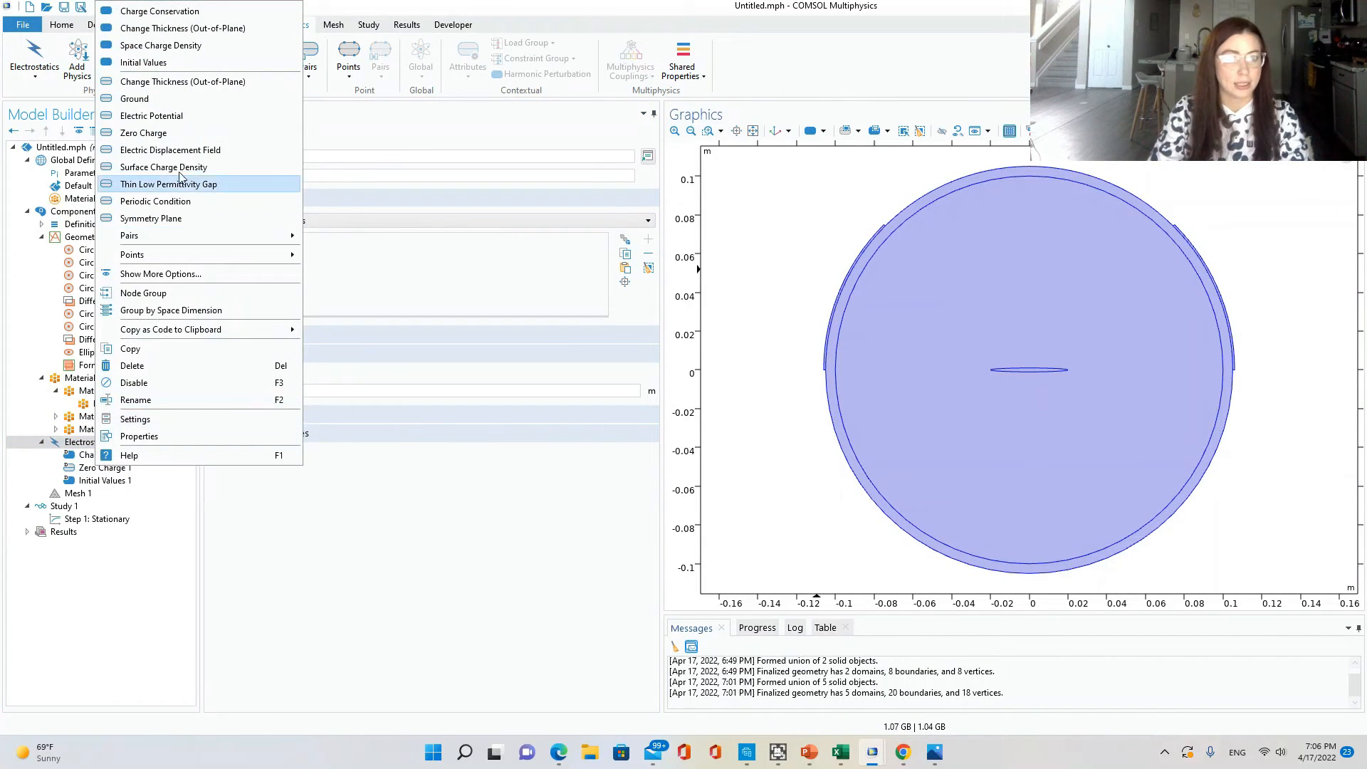
click(149, 118)
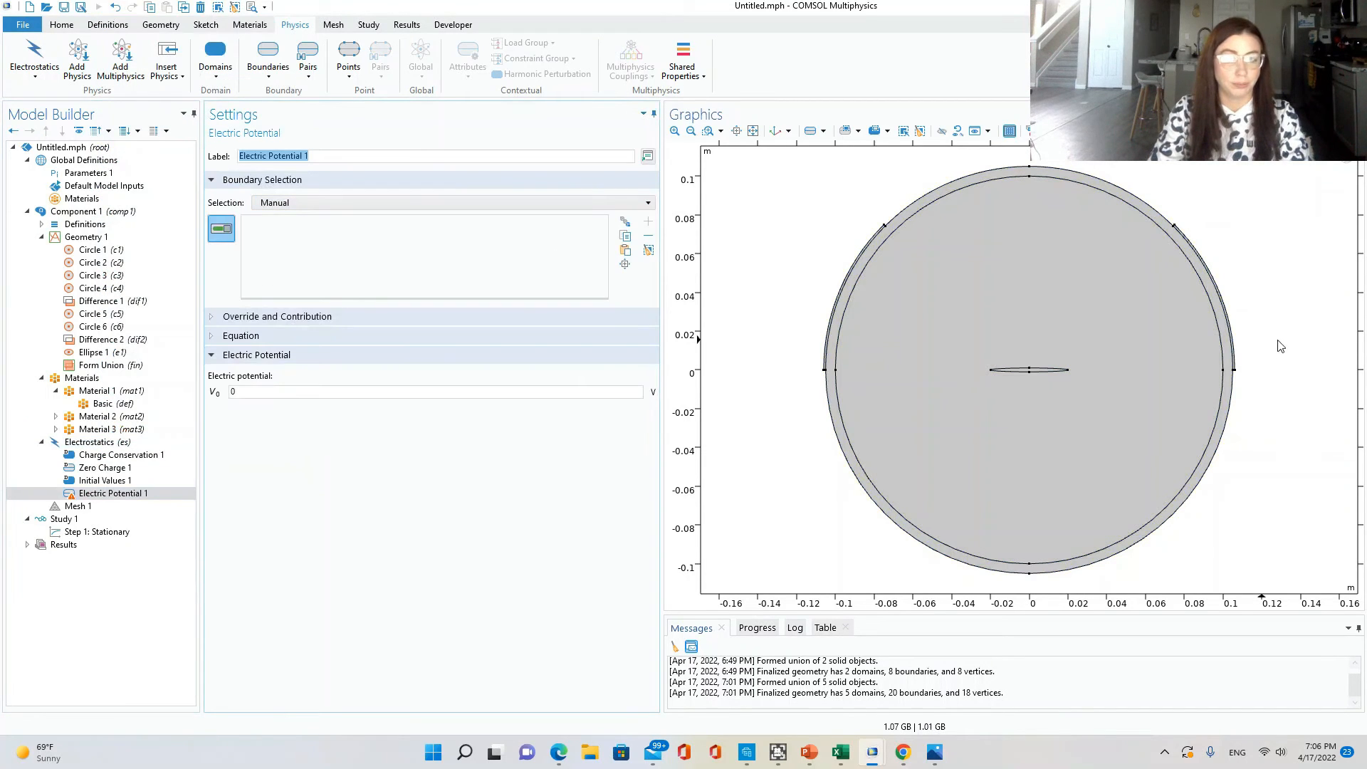
click(1207, 267)
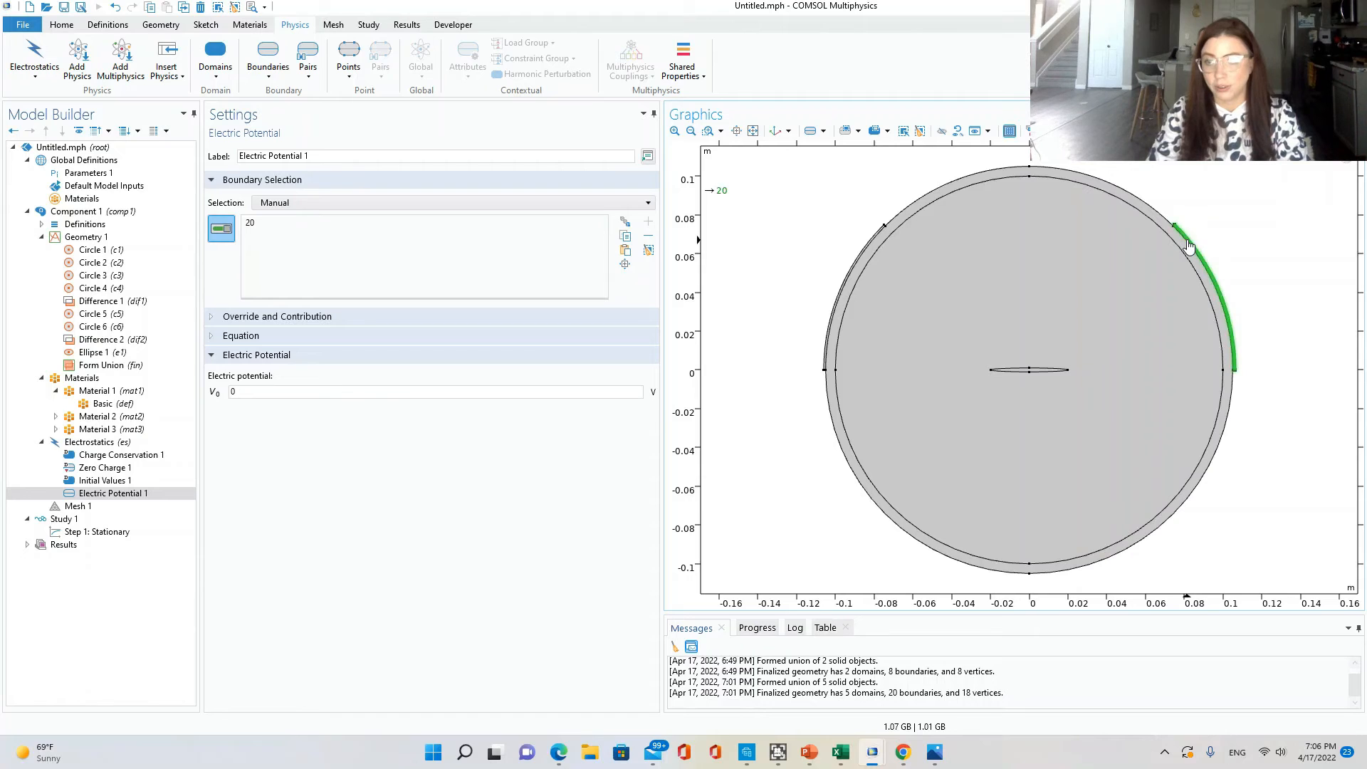
scroll(1239, 354, up, 5)
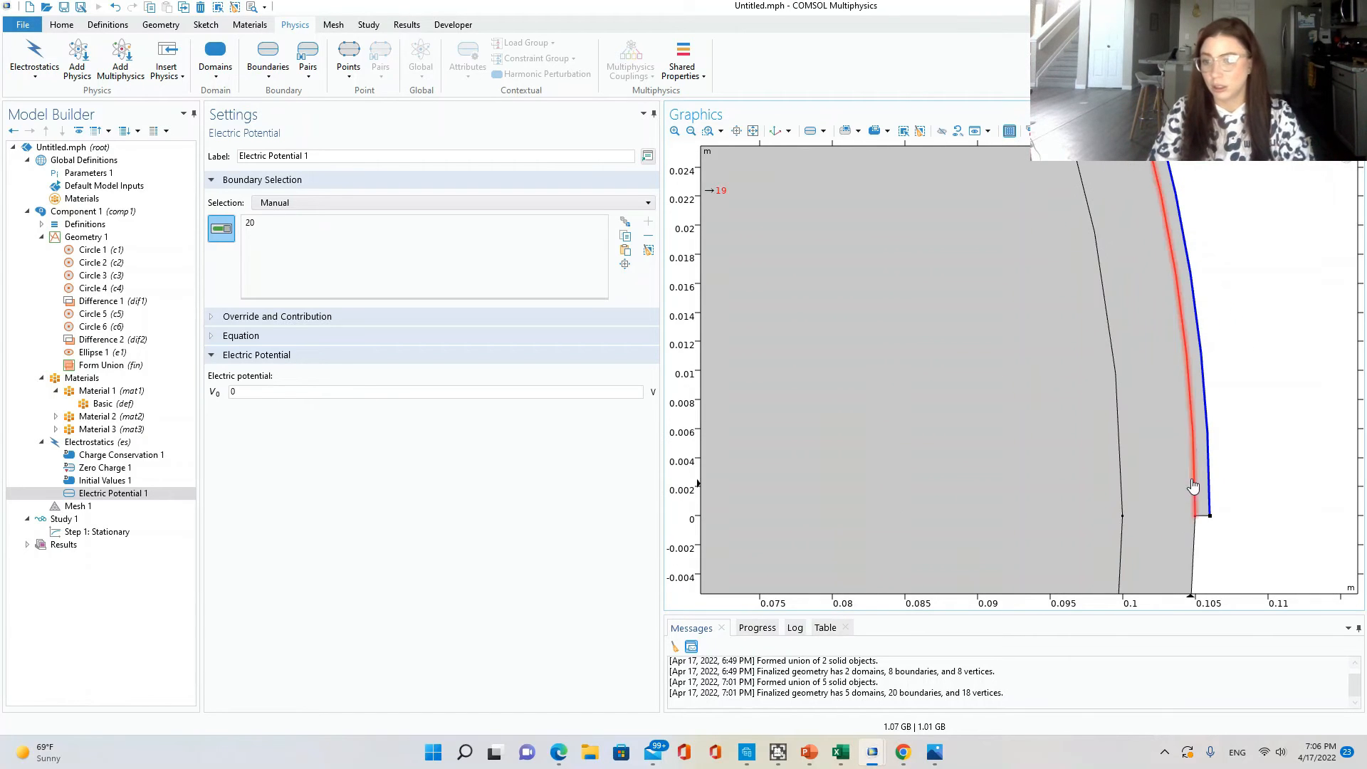
click(356, 203)
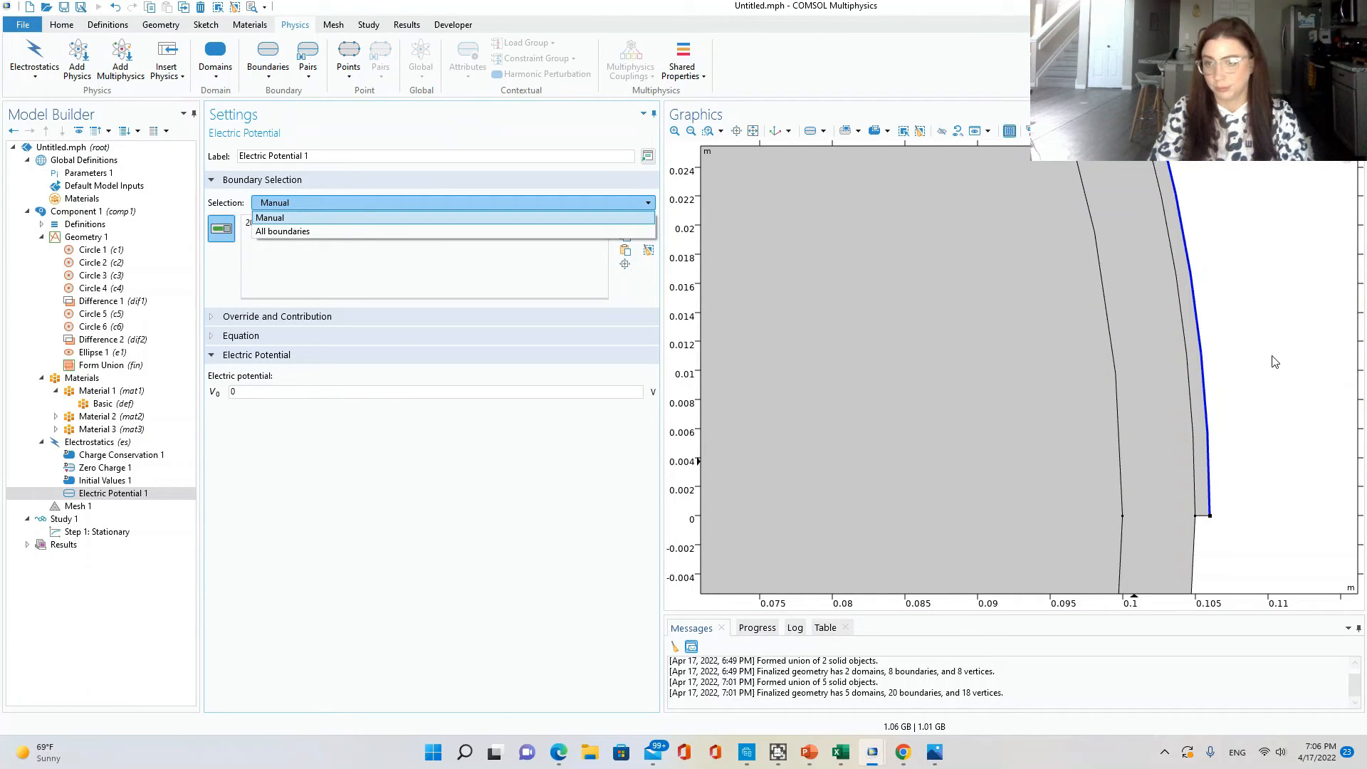
click(1194, 340)
click(1188, 354)
click(1207, 516)
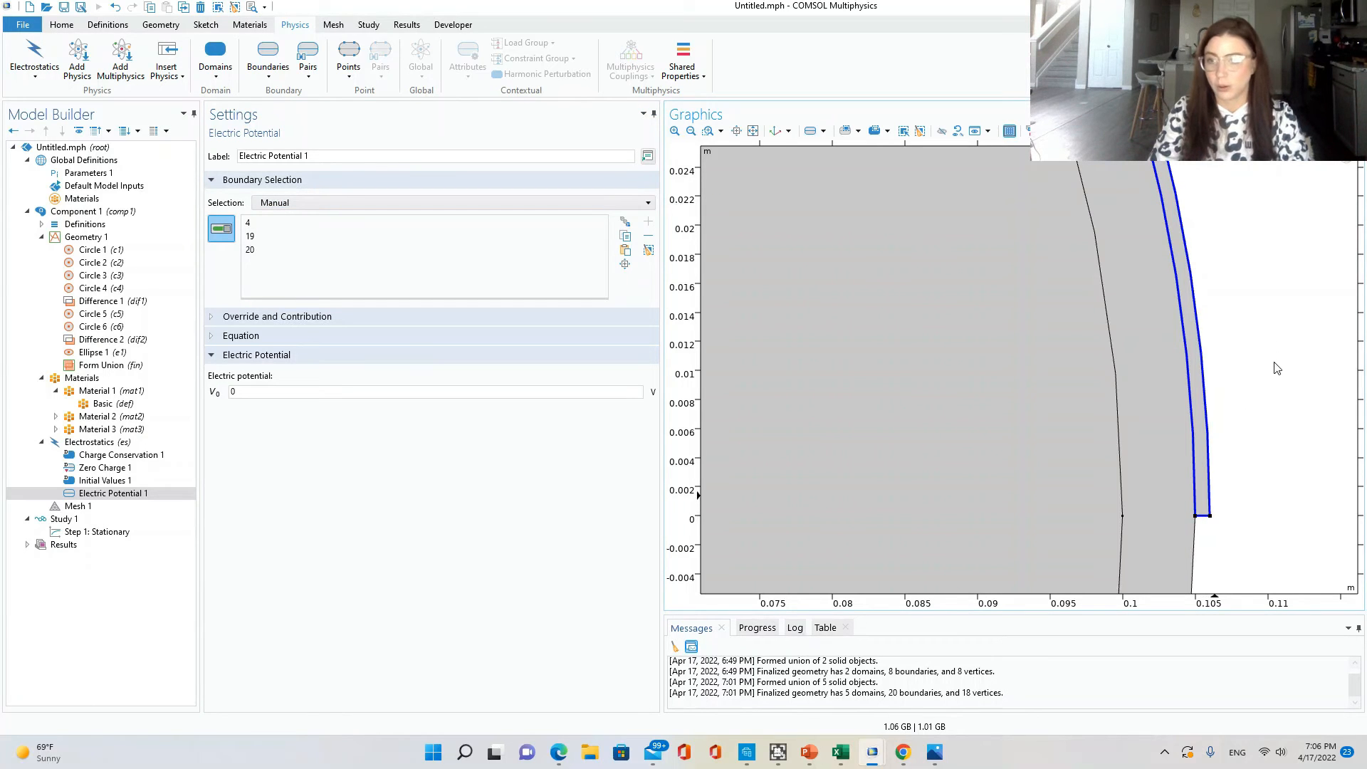
scroll(1264, 347, down, 5)
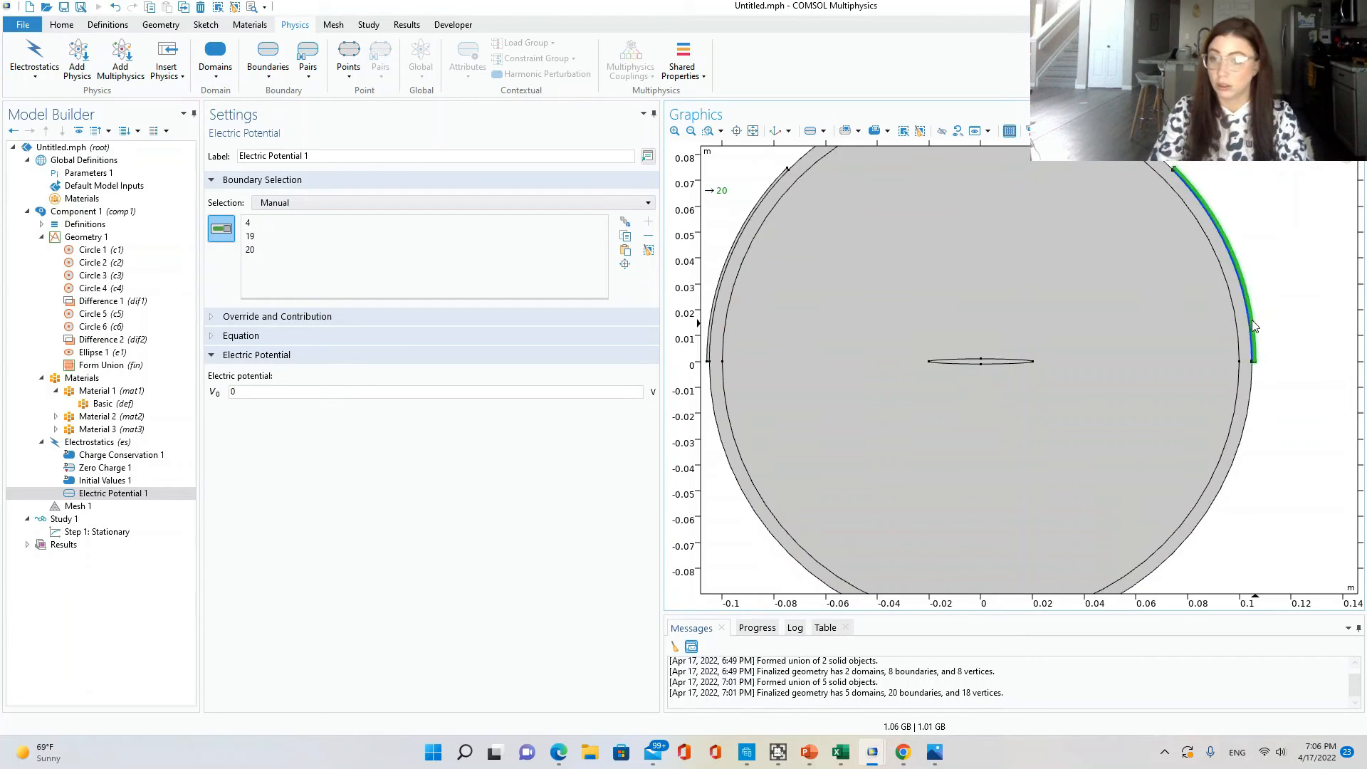
click(1174, 176)
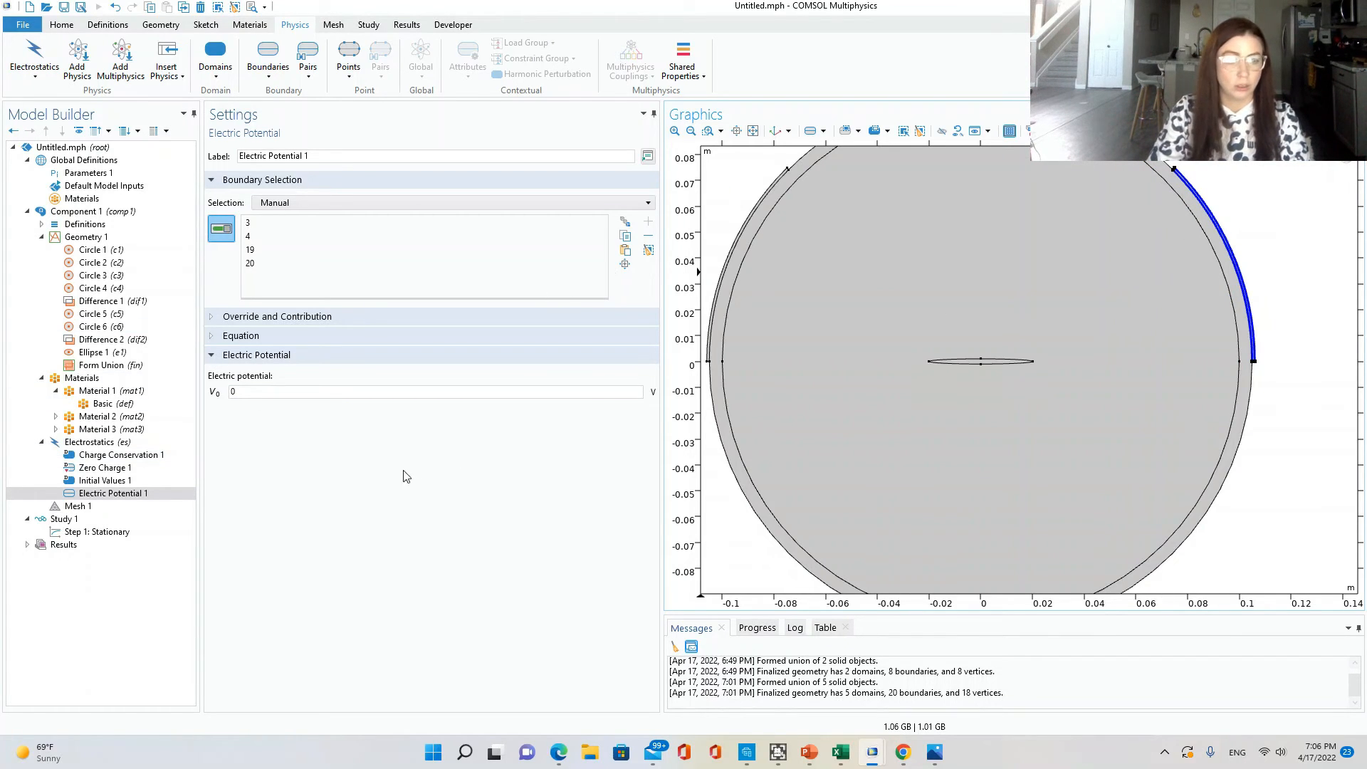
Set the right arc electrode's electric potential to 10 V.
click(278, 394)
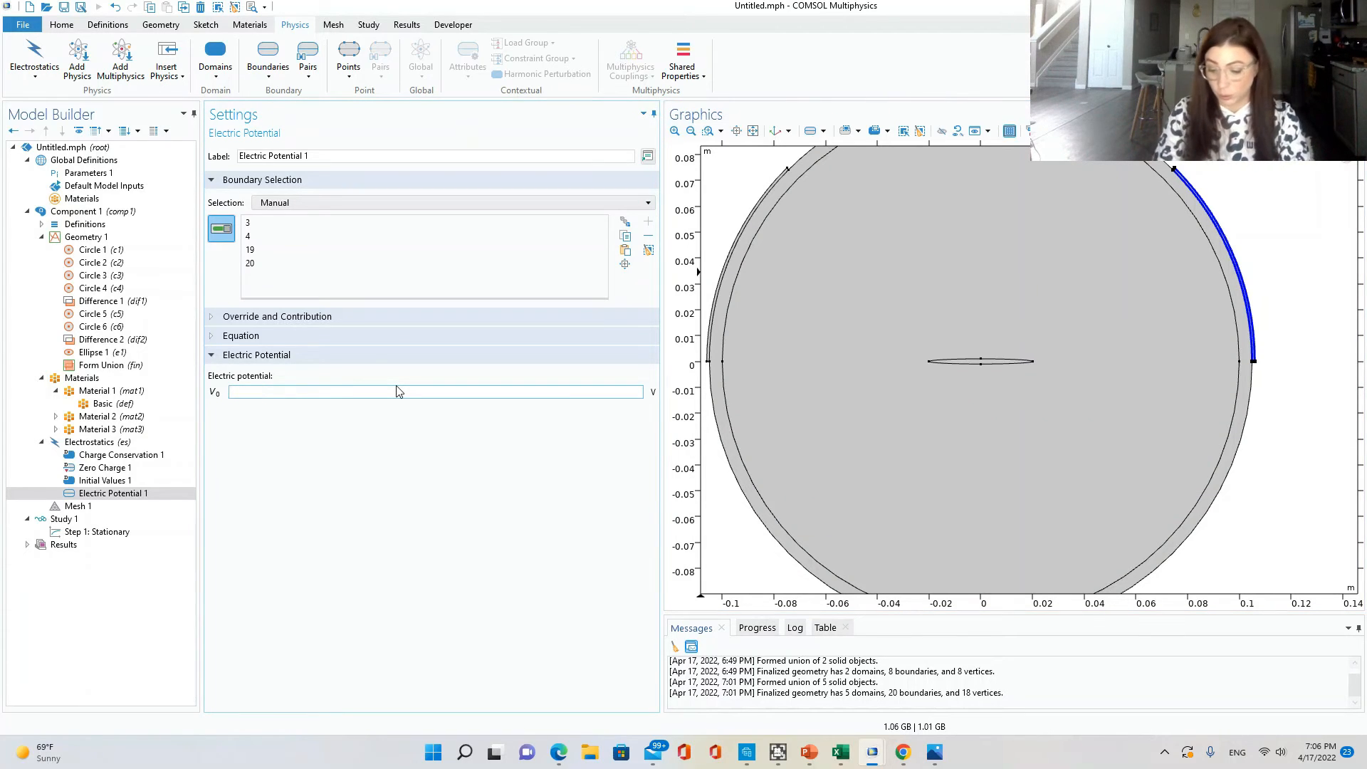
text(10)
key(Return)
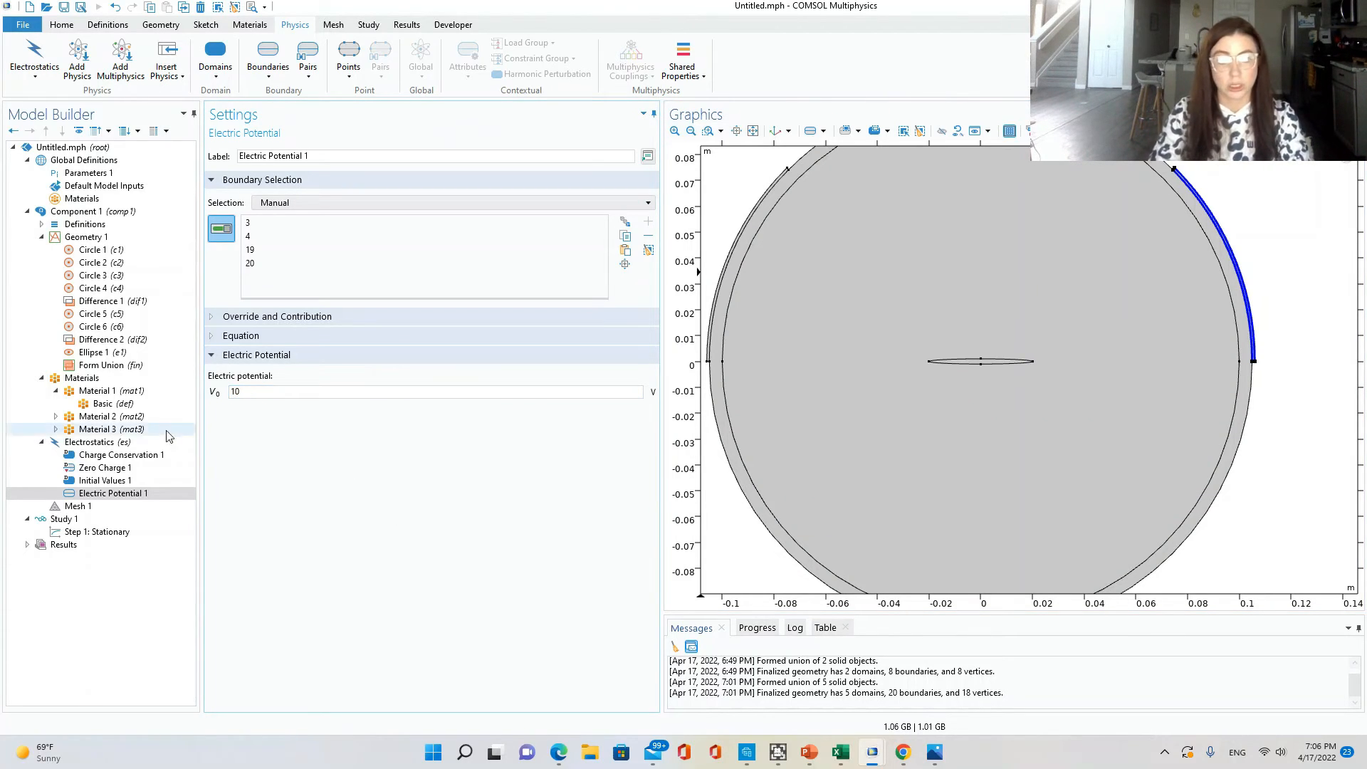
Add a second Electric Potential condition of -10 V on boundaries 1, 2, 5 and 6 of the left arc electrode.
right_click(108, 445)
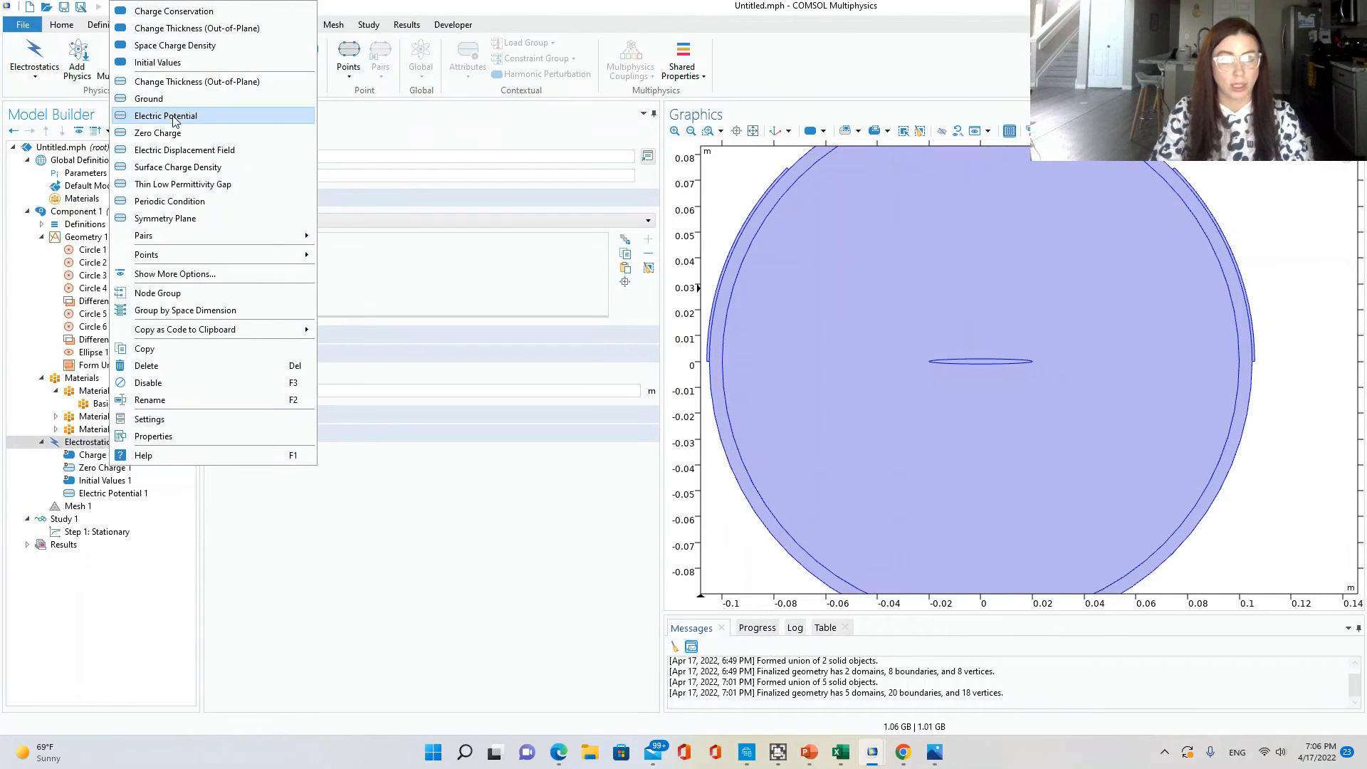
click(173, 118)
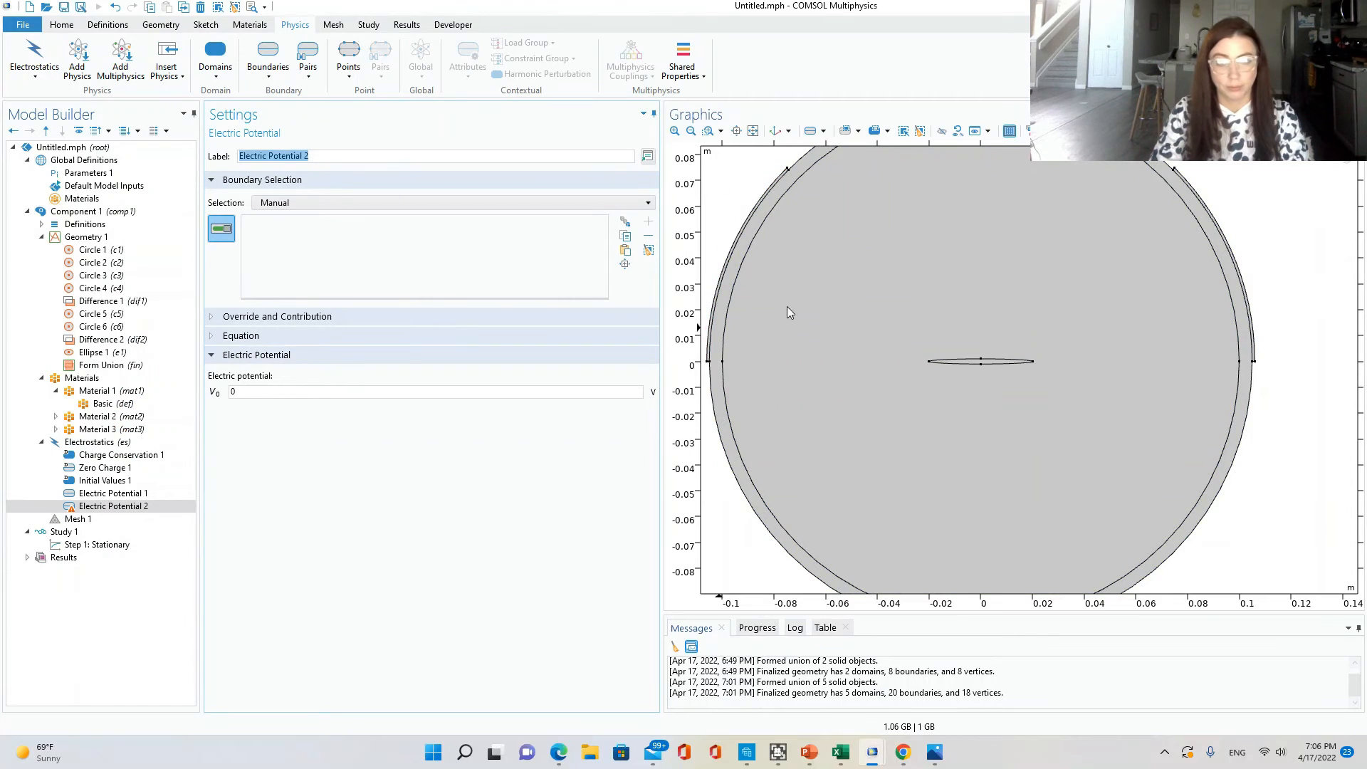
click(731, 262)
click(709, 348)
click(785, 173)
click(785, 173)
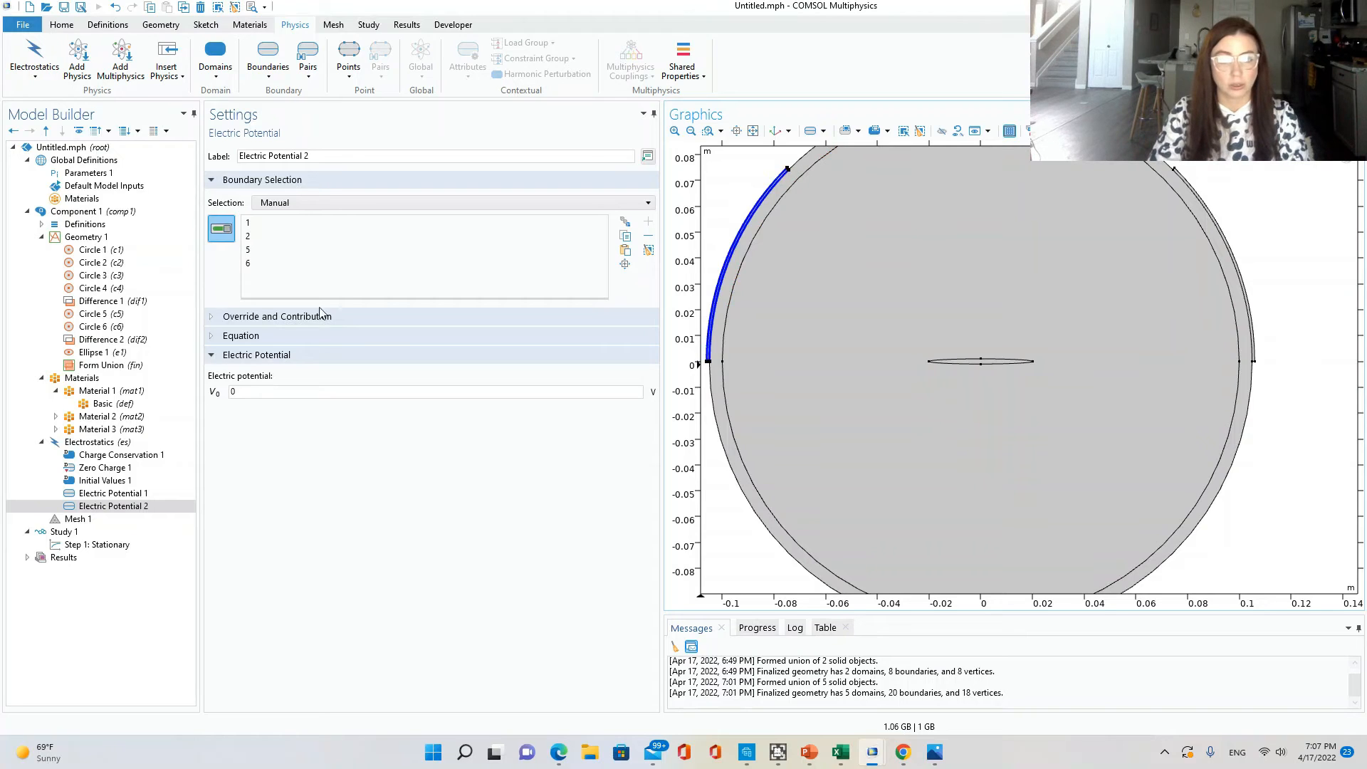
click(288, 390)
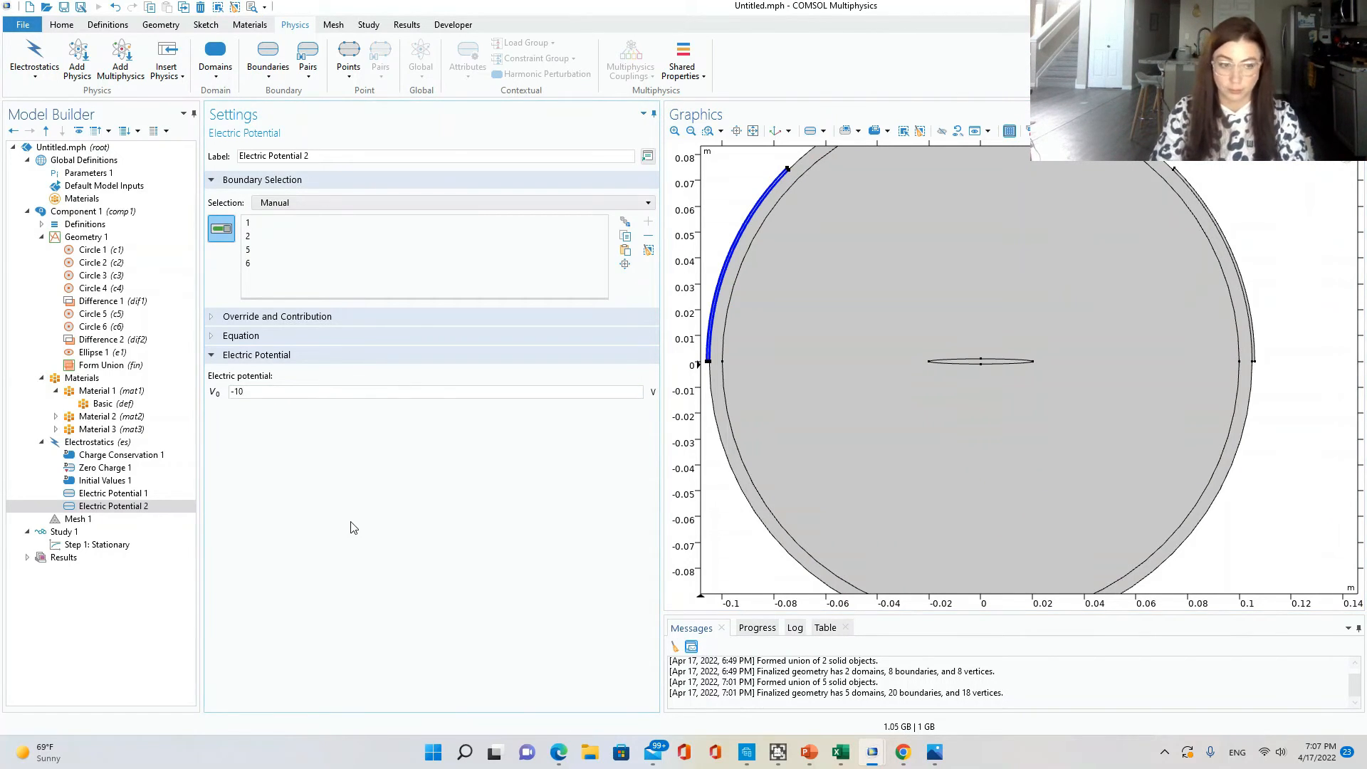
Check which parts of the geometry the five domains of the Electrostatics Initial Values node cover.
click(105, 480)
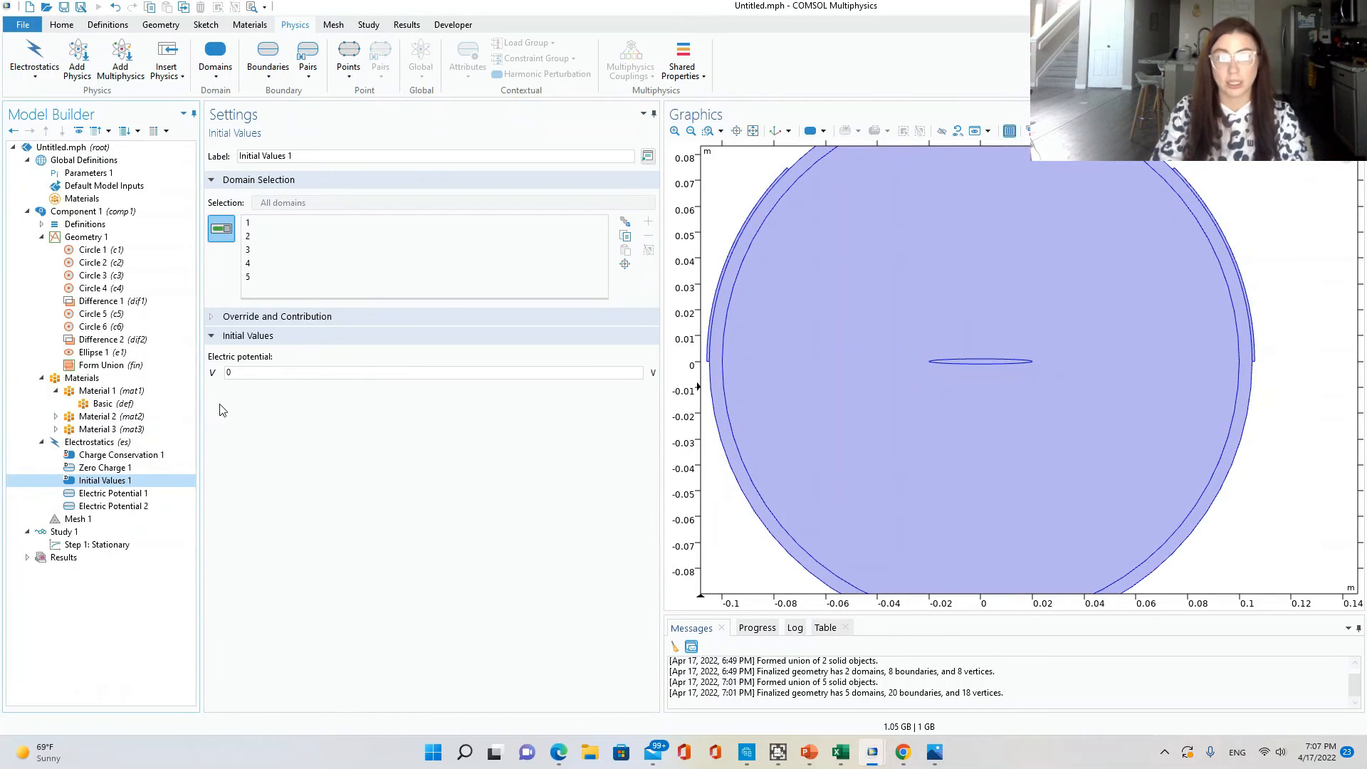
click(249, 226)
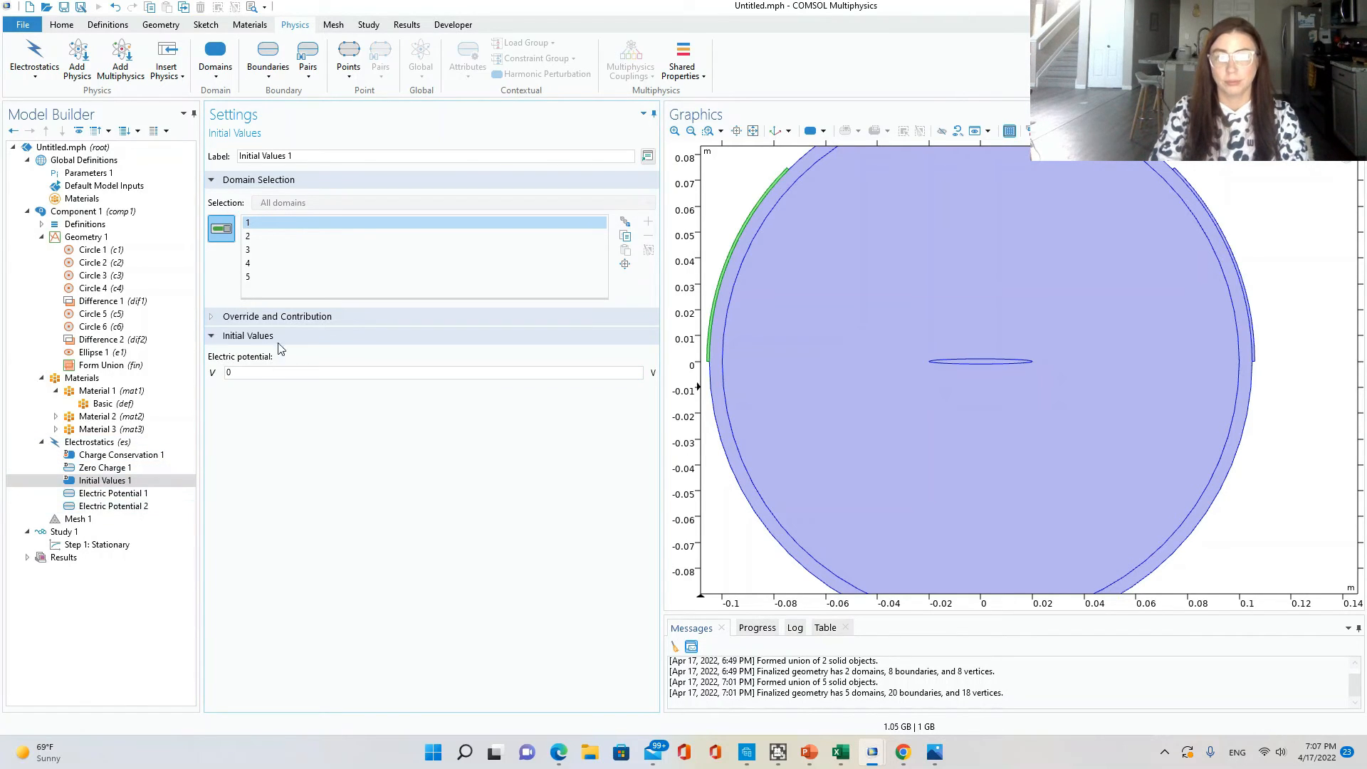
click(250, 237)
click(250, 254)
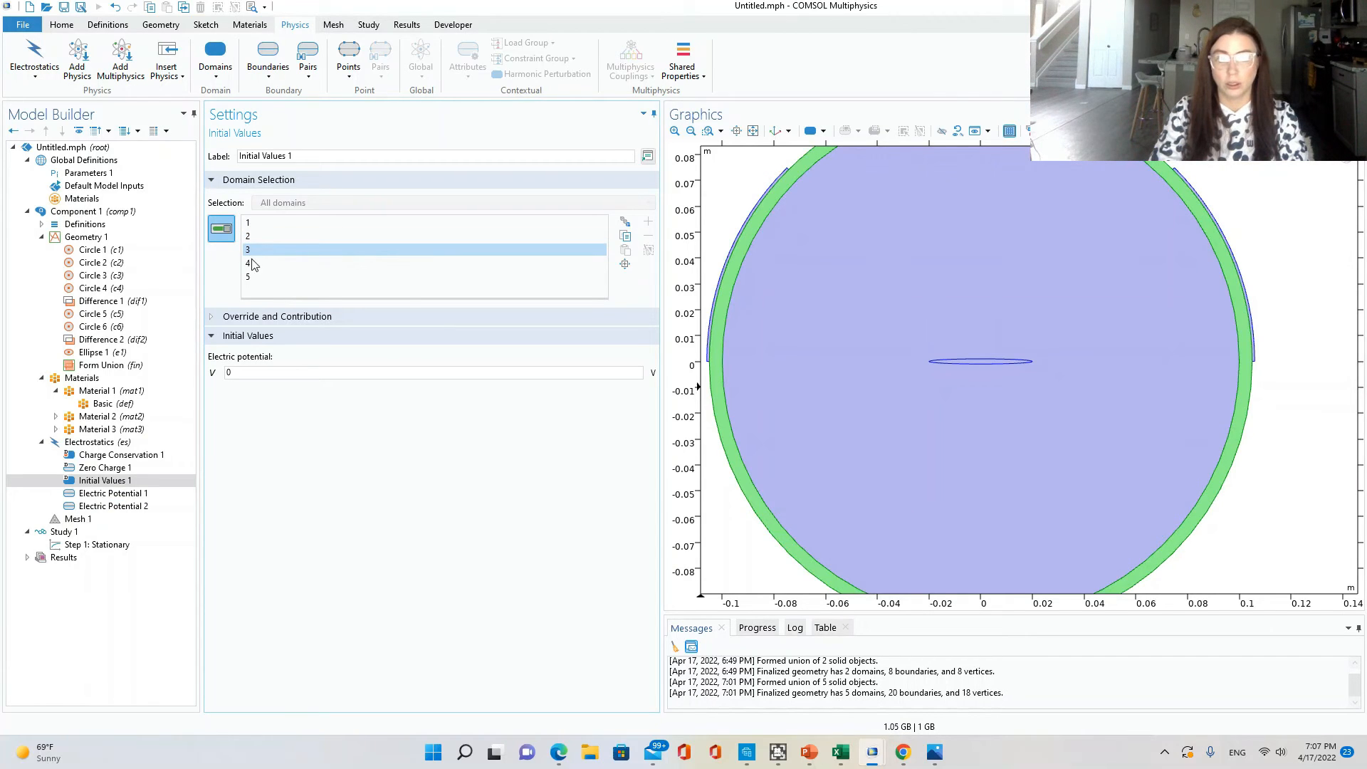
click(256, 264)
click(253, 277)
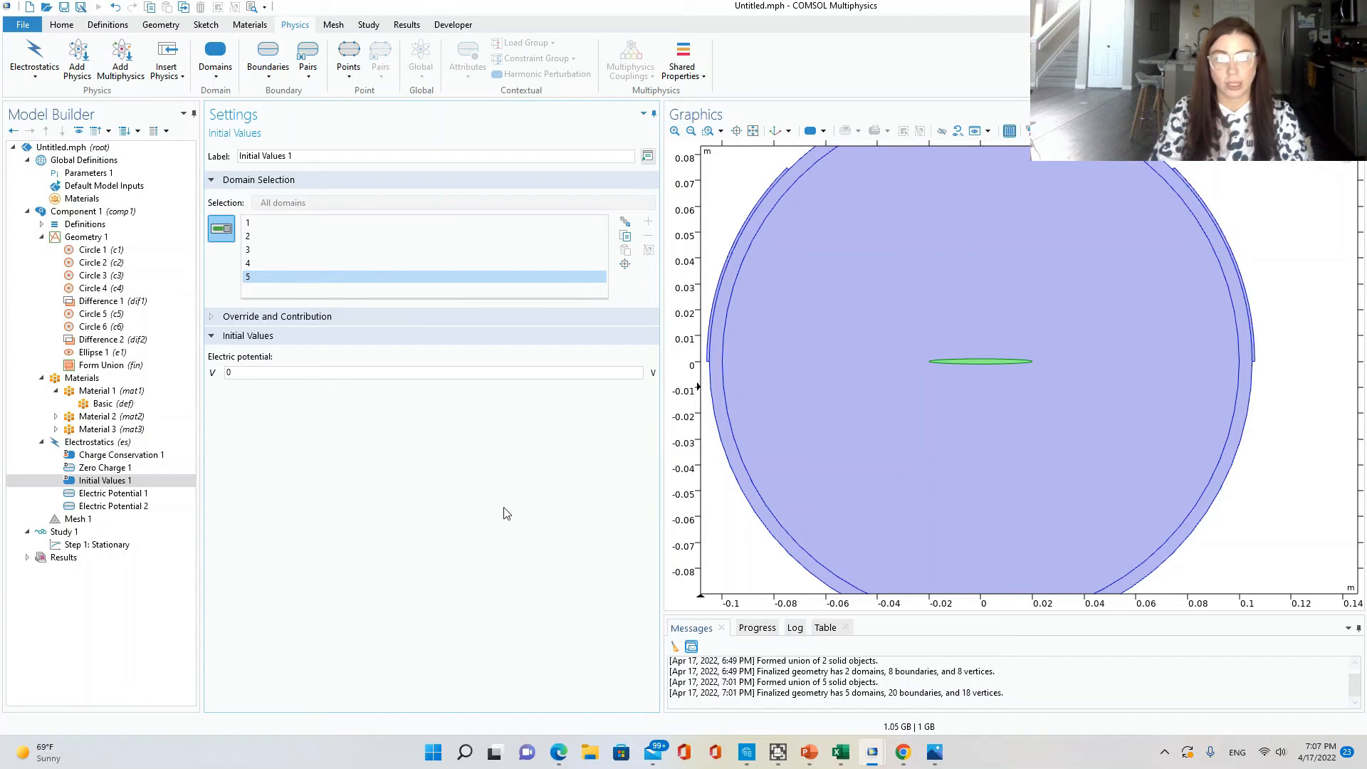
click(231, 372)
key(BackSpace)
click(365, 419)
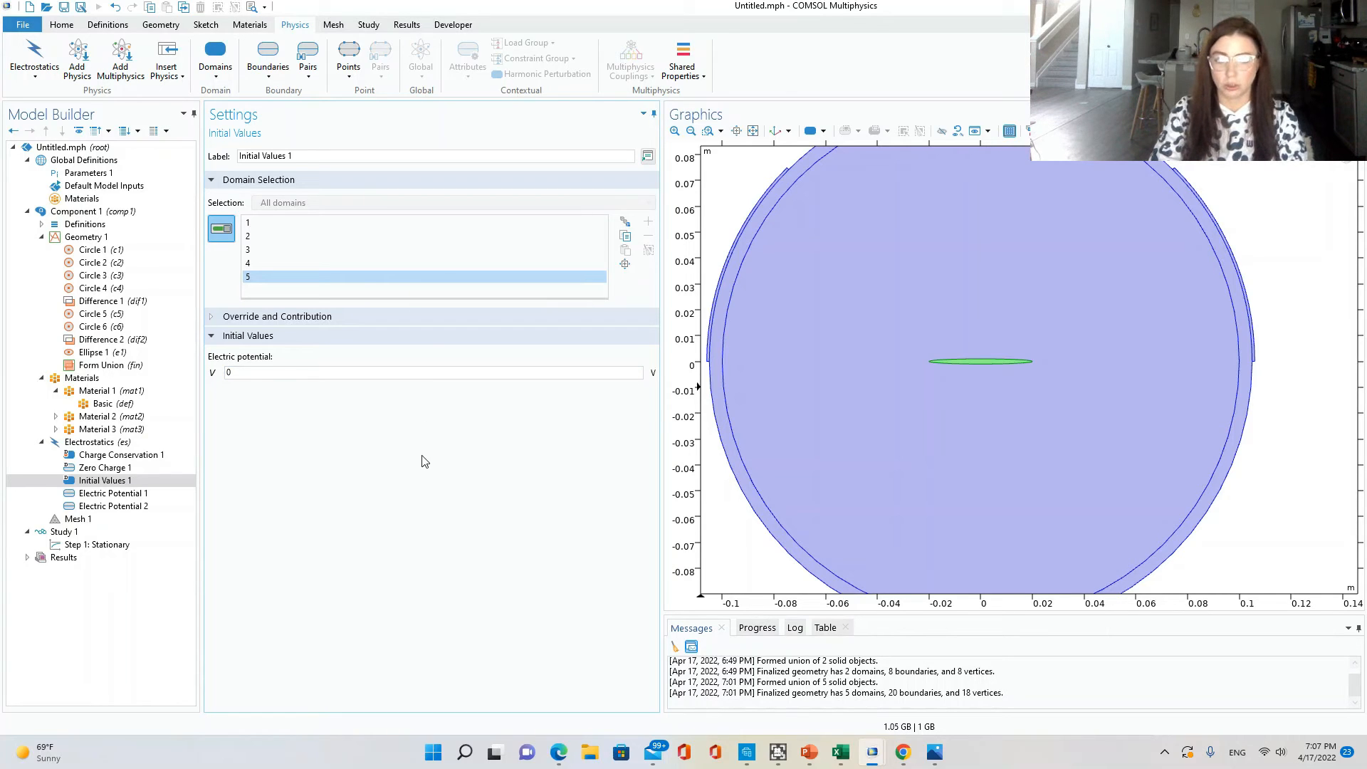
Review which boundaries and domains the Electric Potential 1, Initial Values, Zero Charge and Charge Conservation nodes of Electrostatics cover.
click(108, 493)
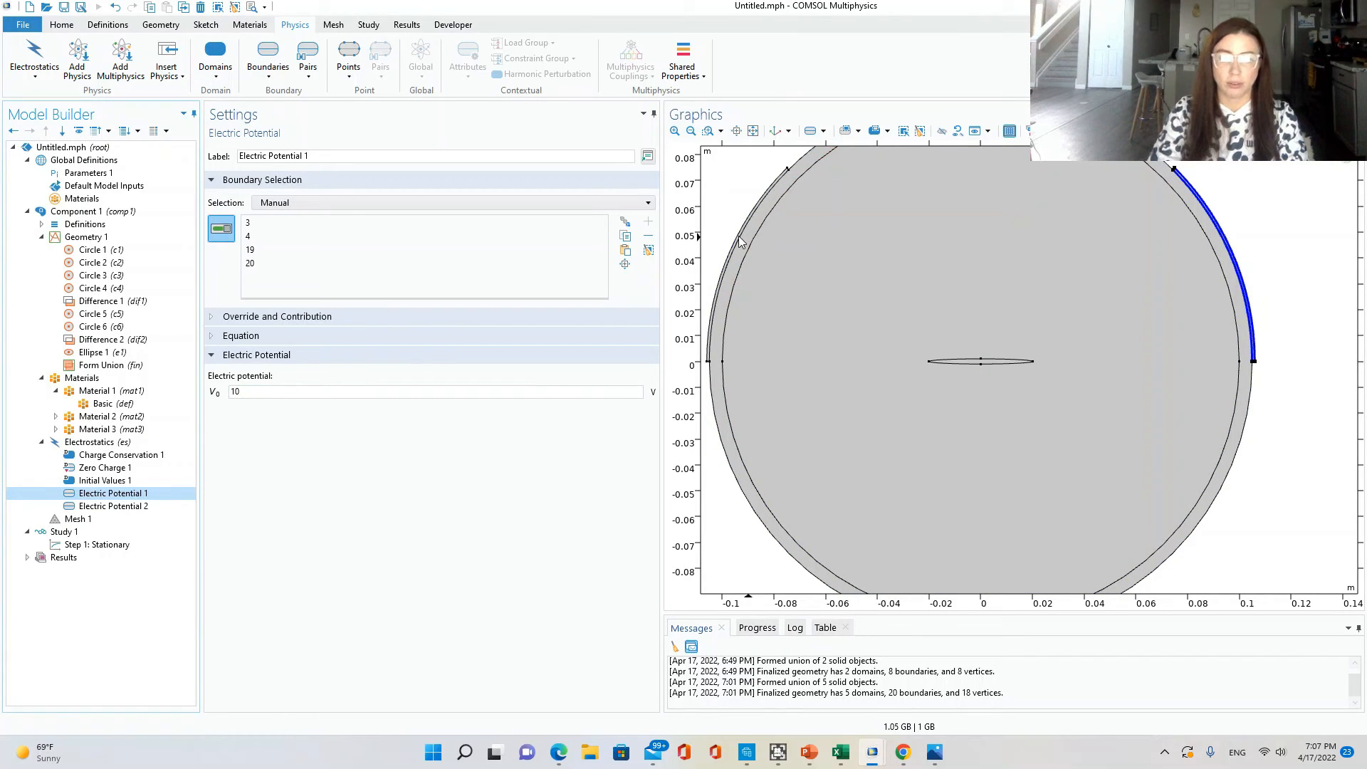
click(114, 482)
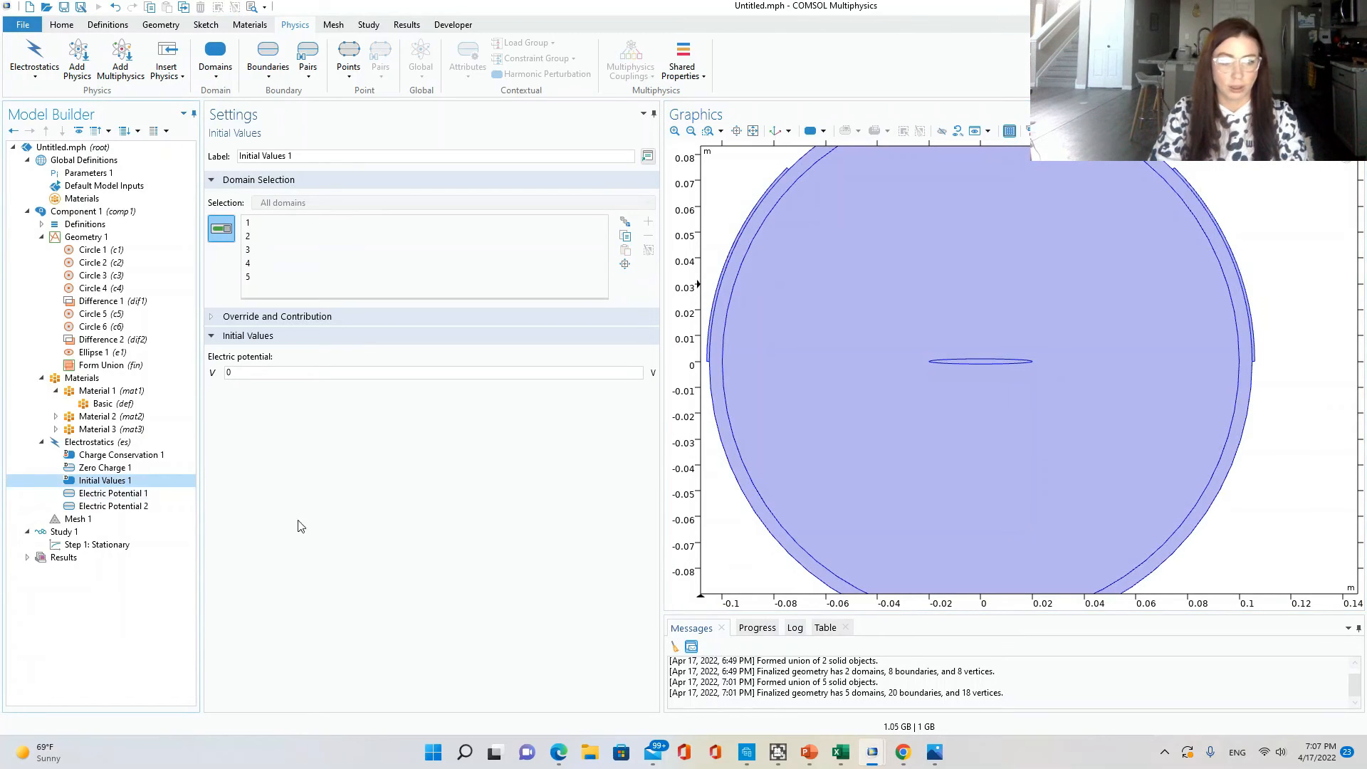
click(106, 469)
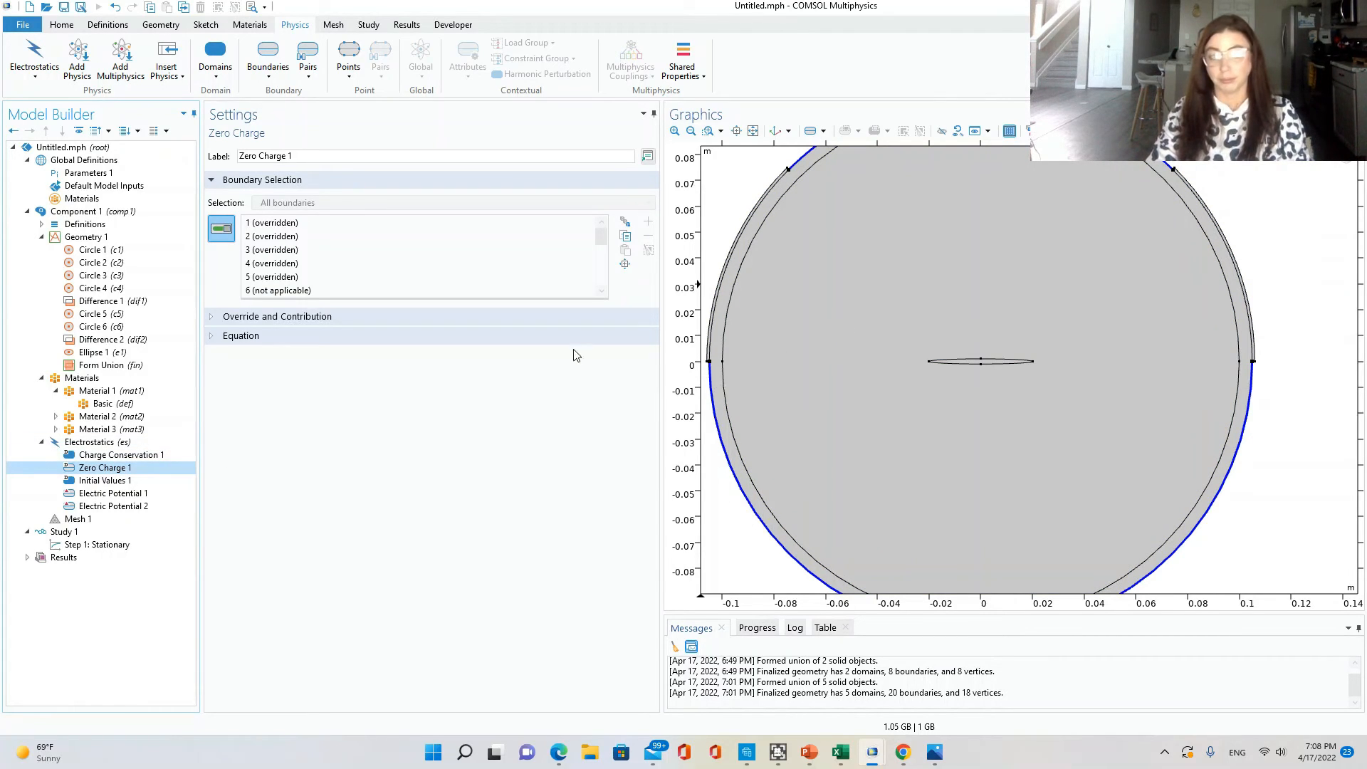
scroll(409, 246, down, 5)
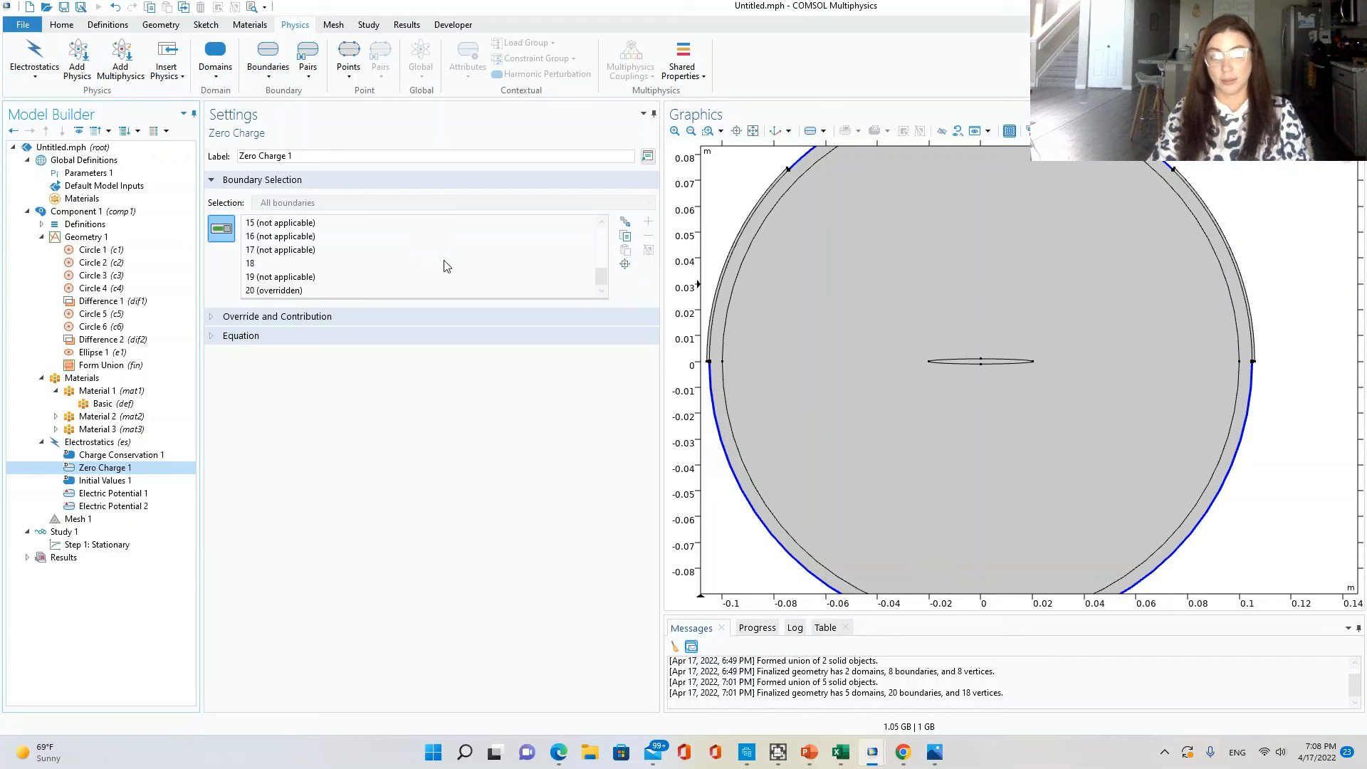
click(127, 457)
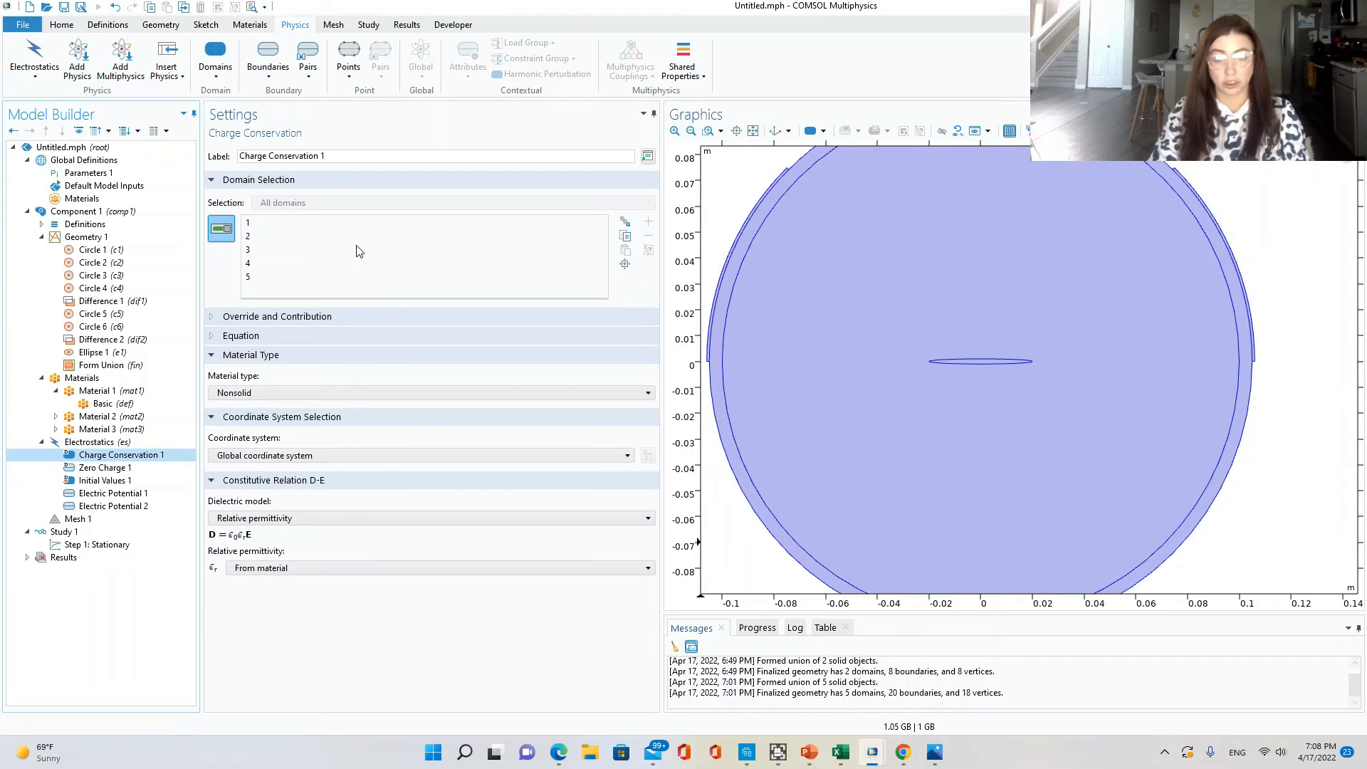
click(264, 222)
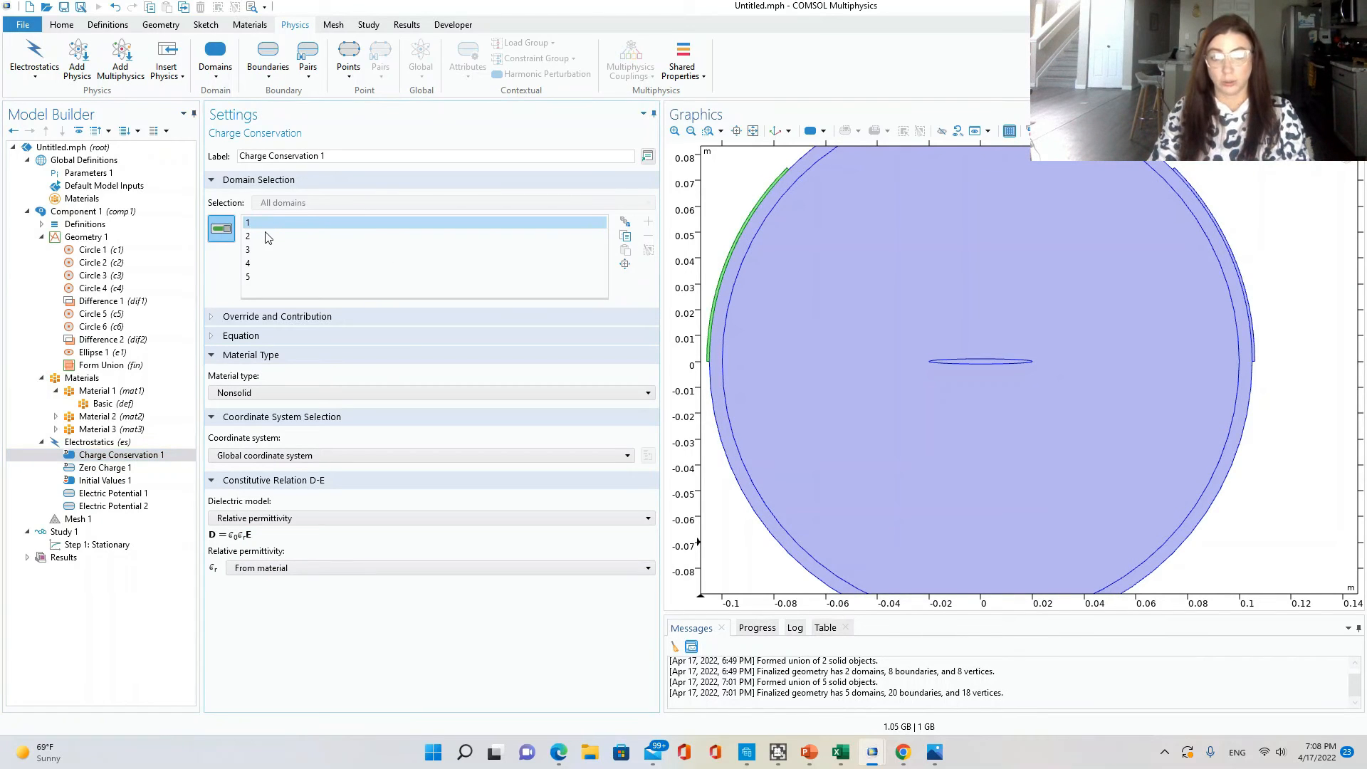
click(266, 237)
click(264, 250)
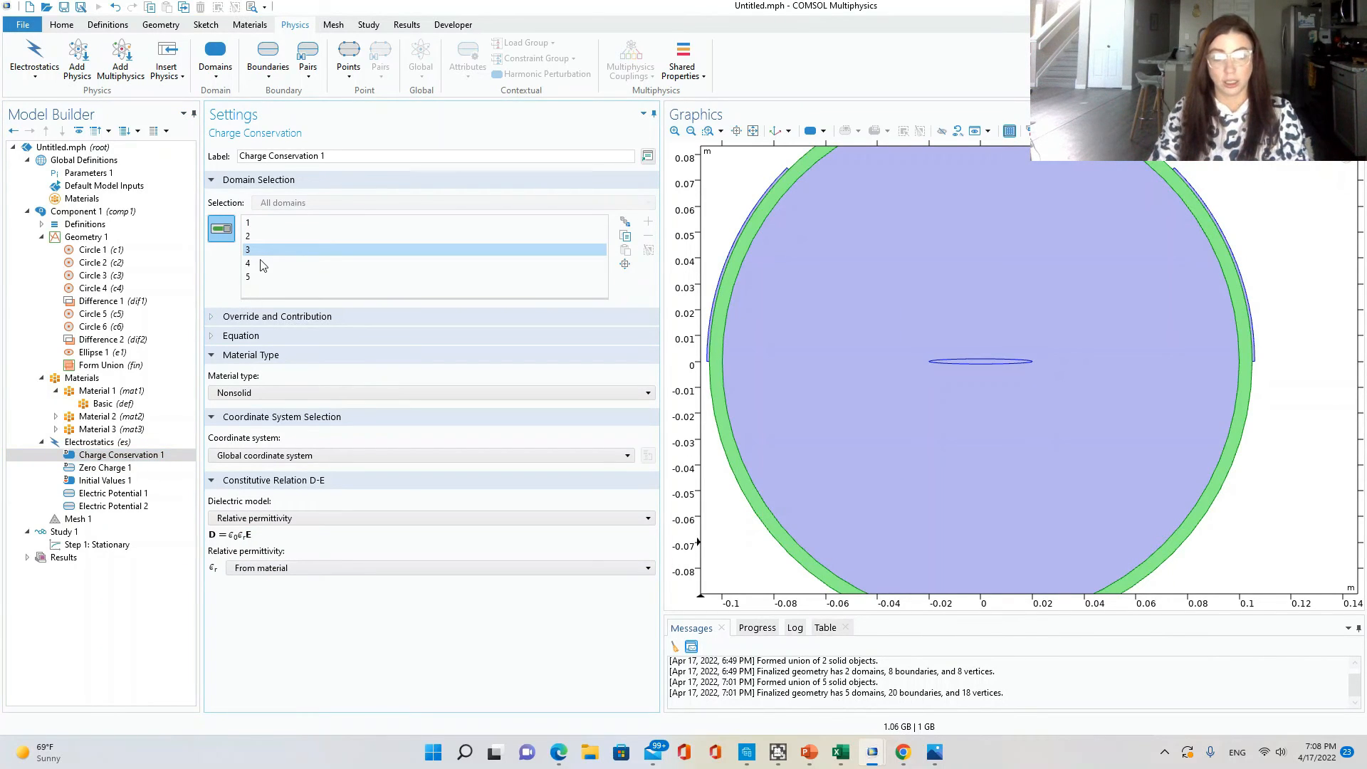
click(263, 265)
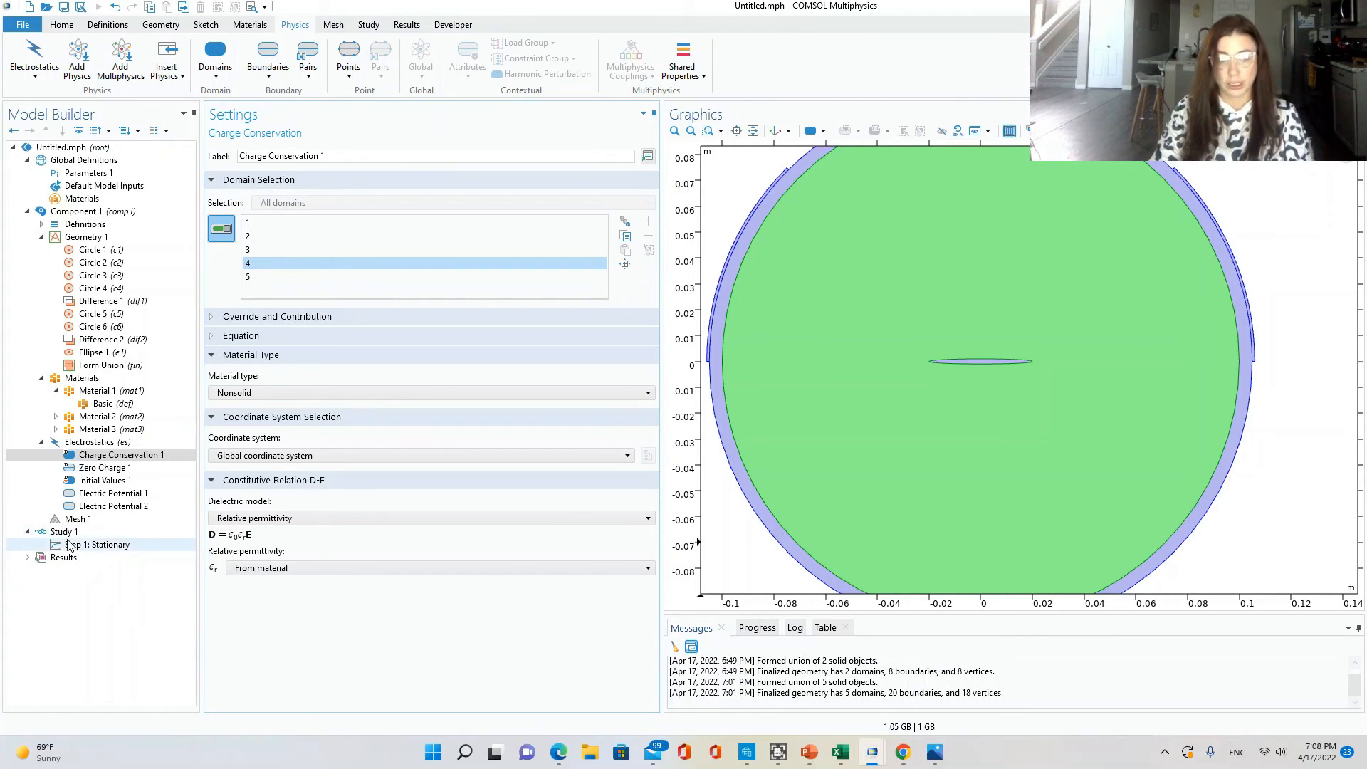
Open the settings of Mesh 1 and fit the whole circular geometry in the view.
click(72, 520)
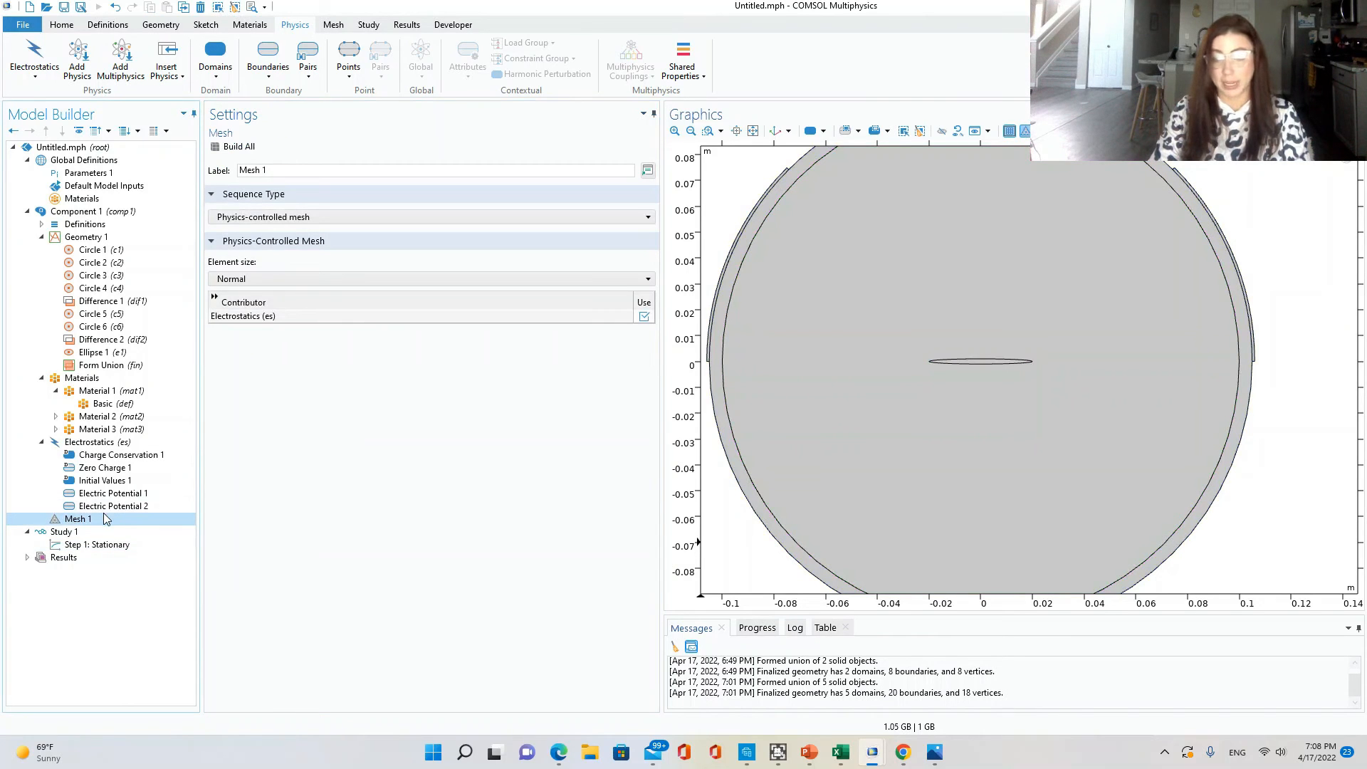
click(754, 131)
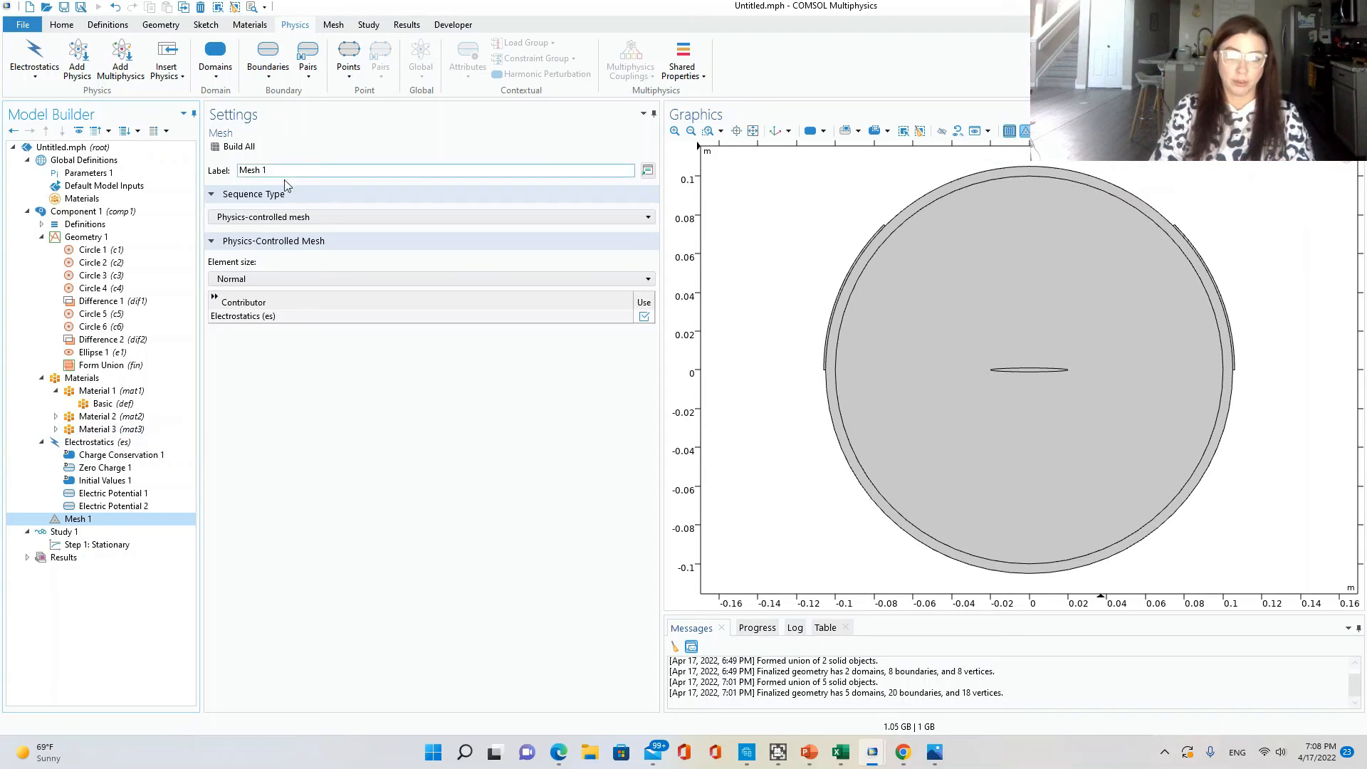
click(273, 220)
click(257, 236)
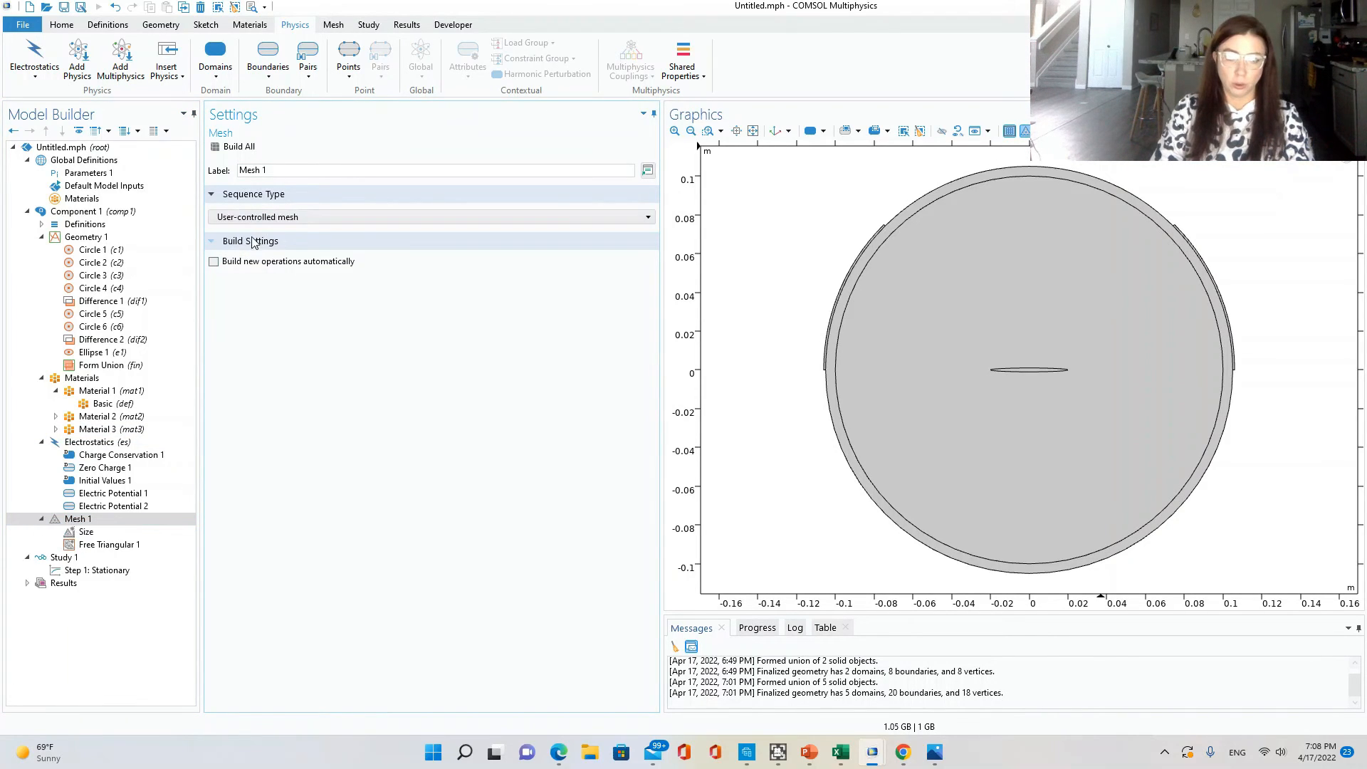
click(257, 217)
click(258, 242)
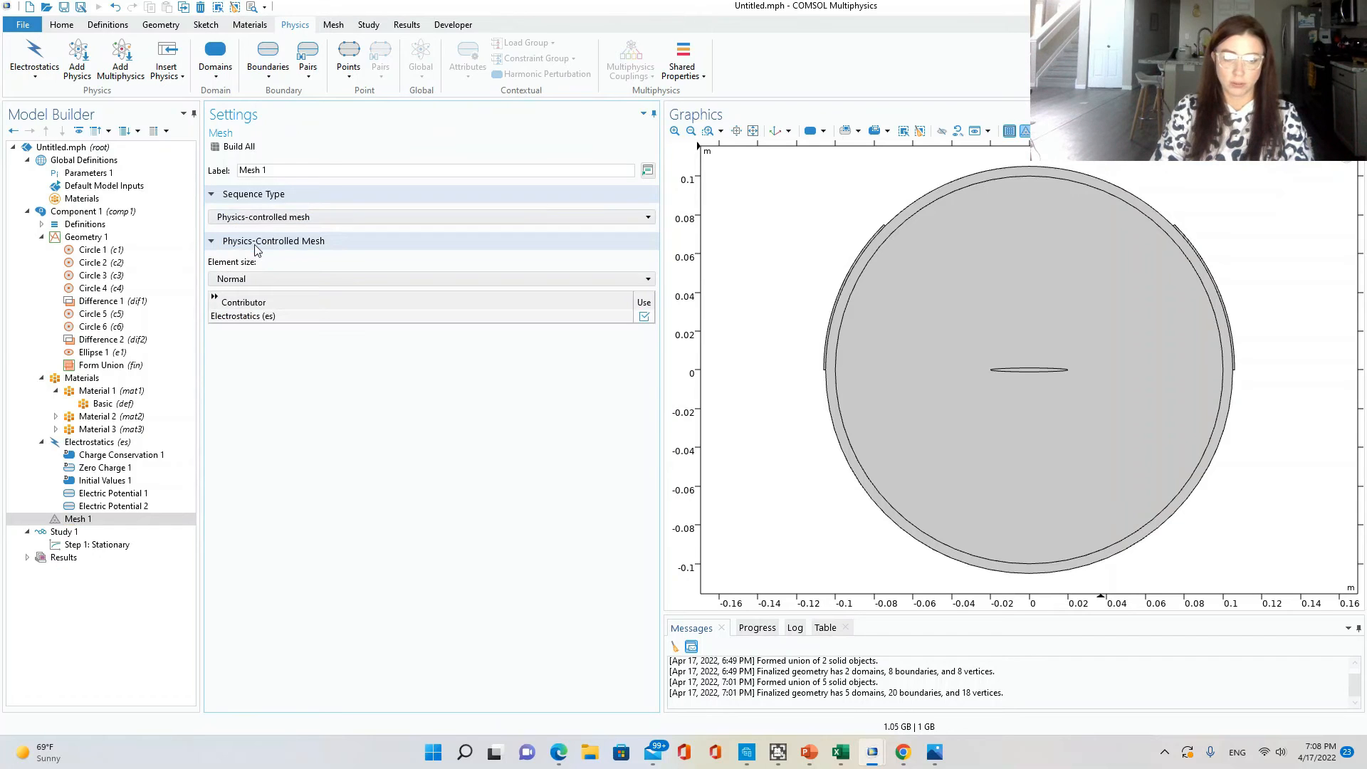
Set the element size of the physics-controlled mesh to Finer, build the mesh and inspect it over the whole domain.
click(264, 278)
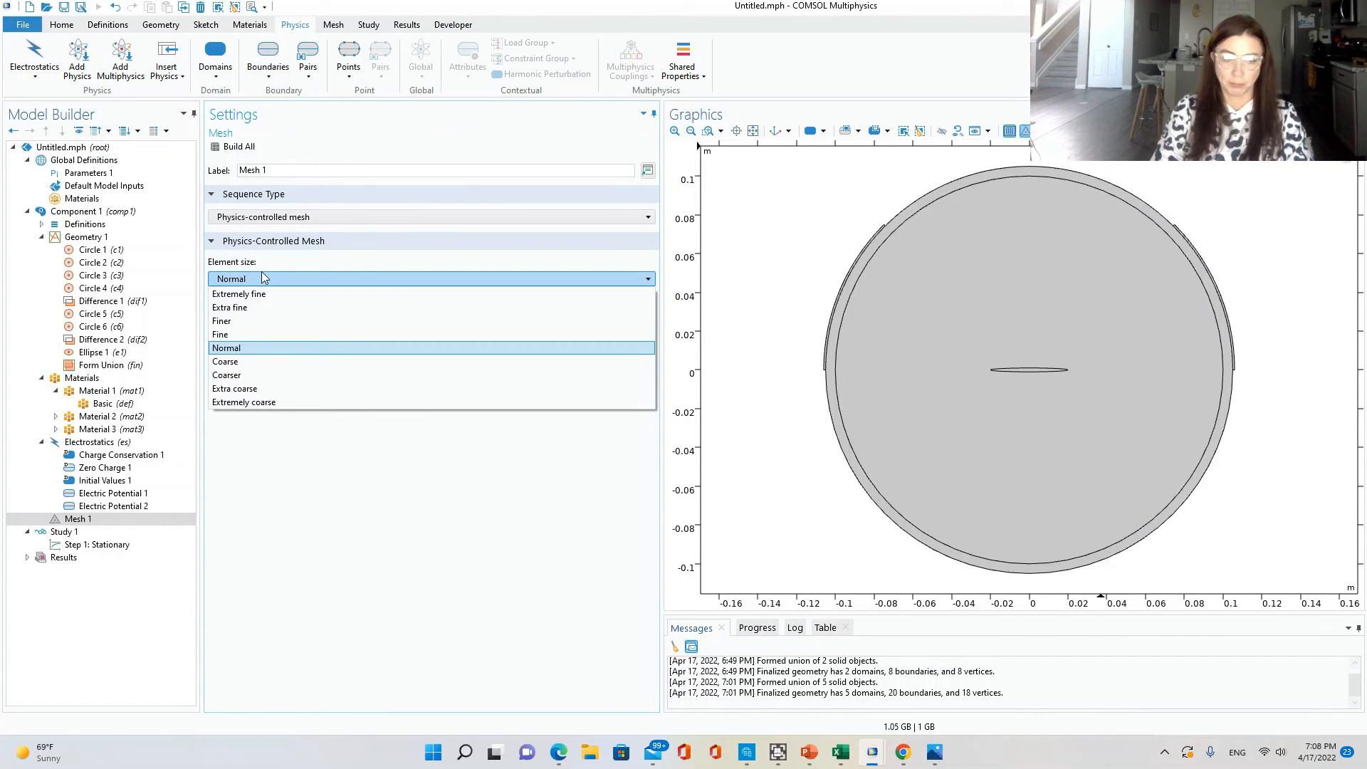
click(239, 321)
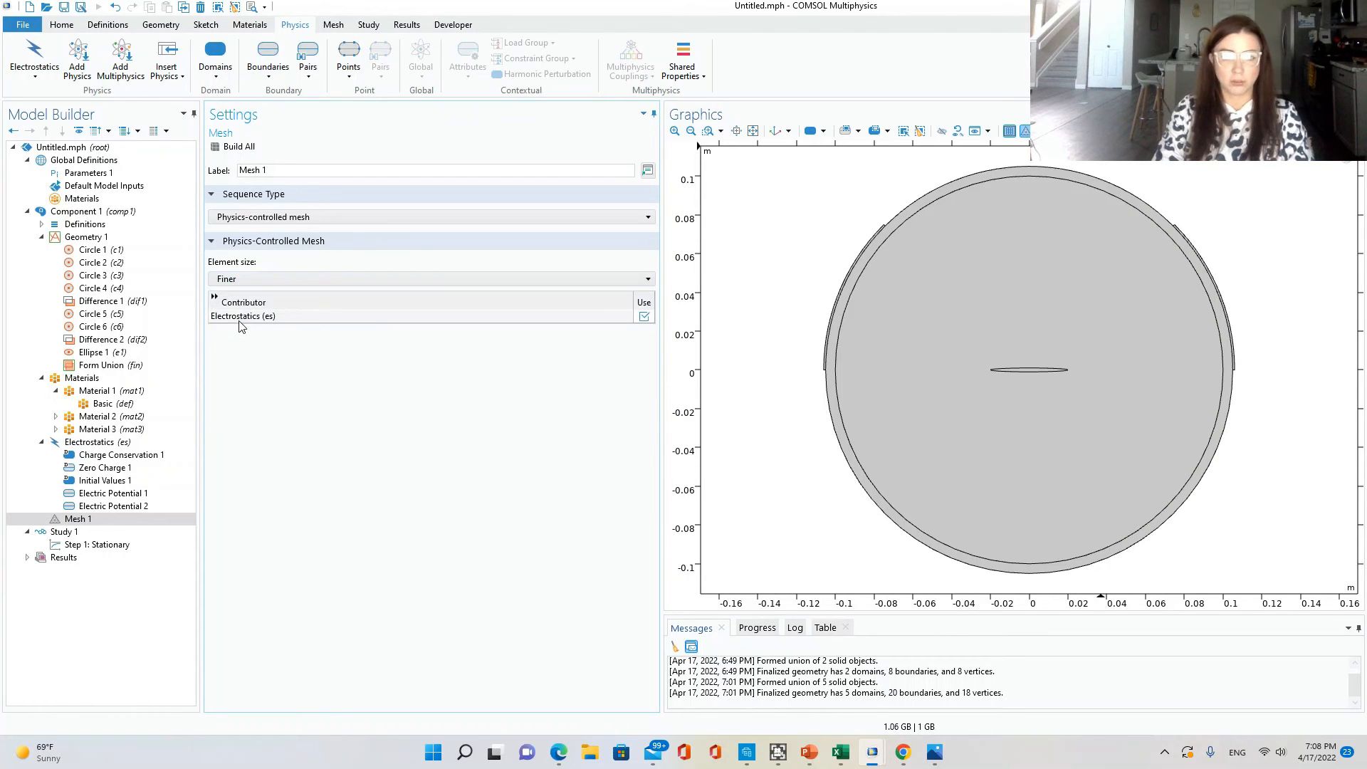
click(225, 146)
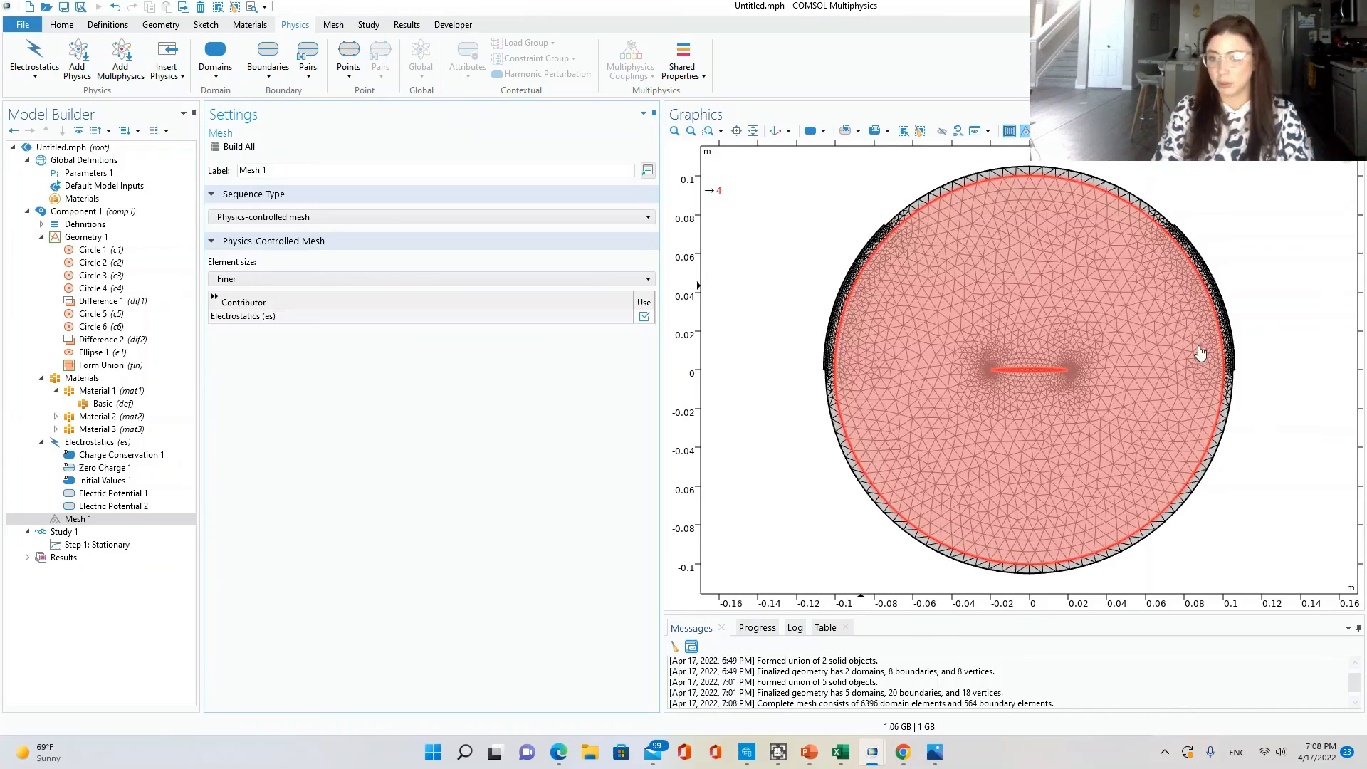
click(1200, 494)
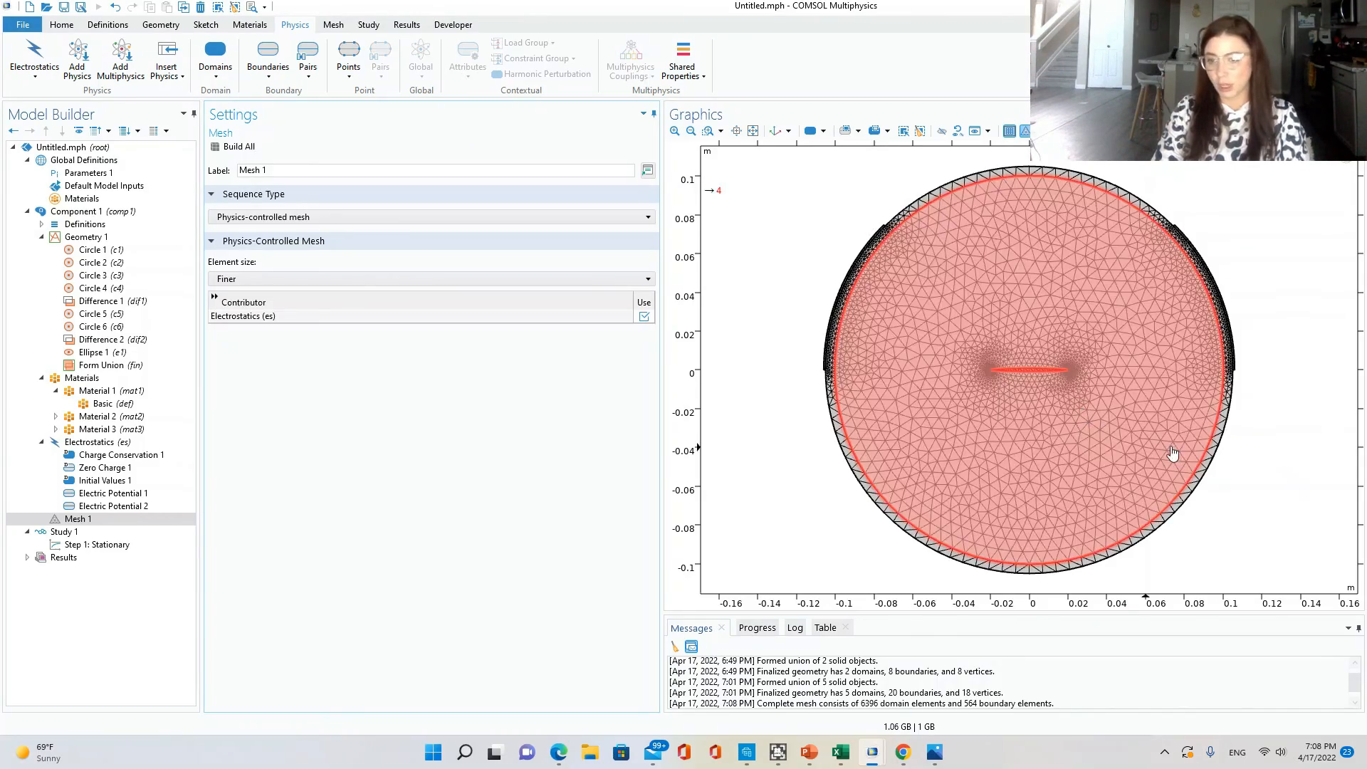
scroll(1172, 435, up, 3)
scroll(1182, 428, up, 2)
scroll(876, 303, down, 6)
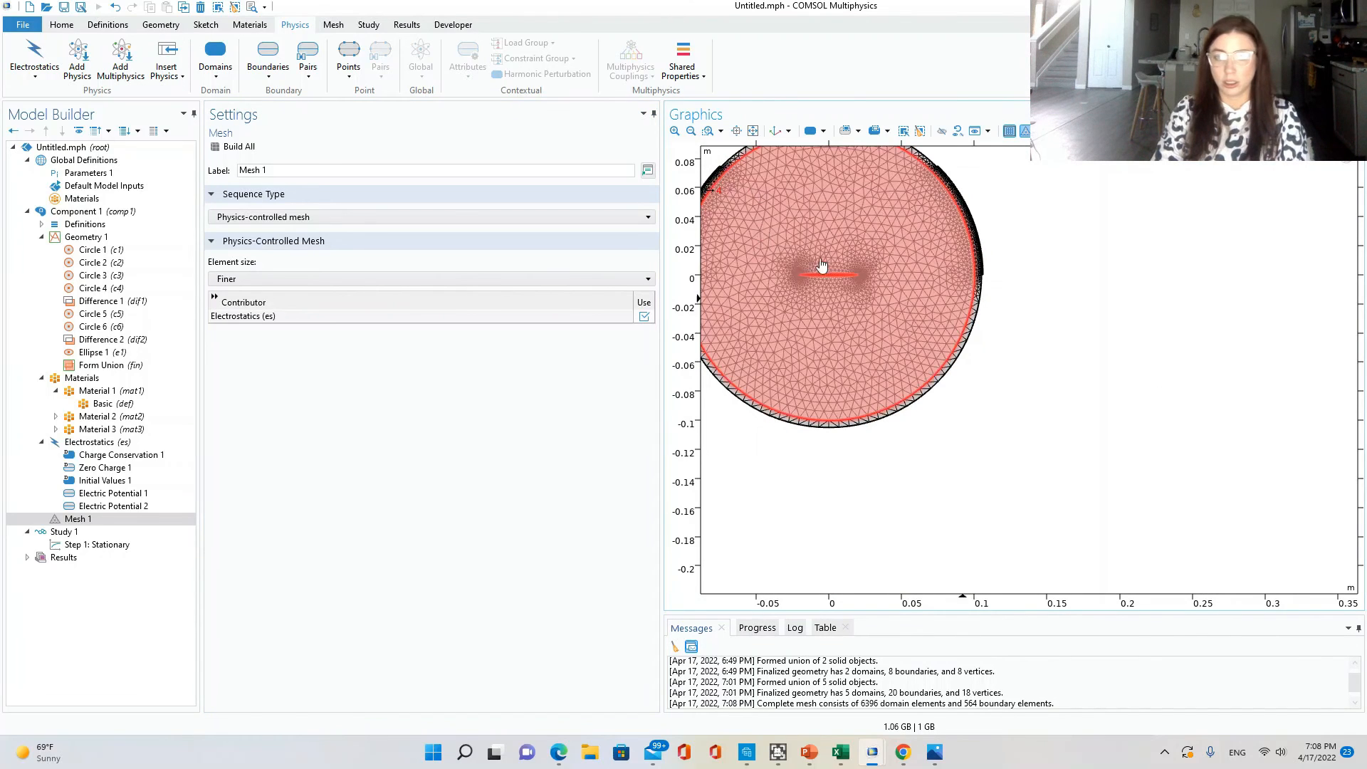
click(755, 130)
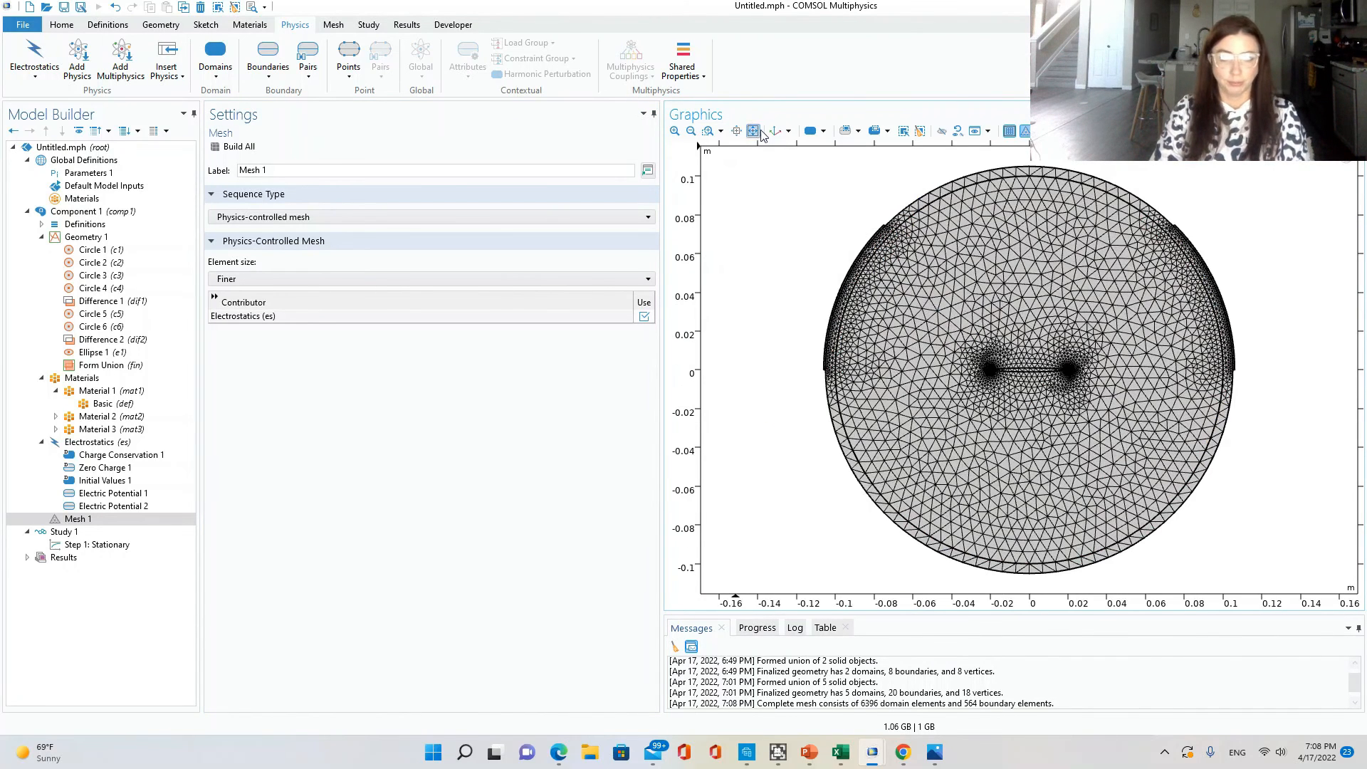
Compute the Stationary study and display the resulting Electric Field Norm plot.
click(89, 546)
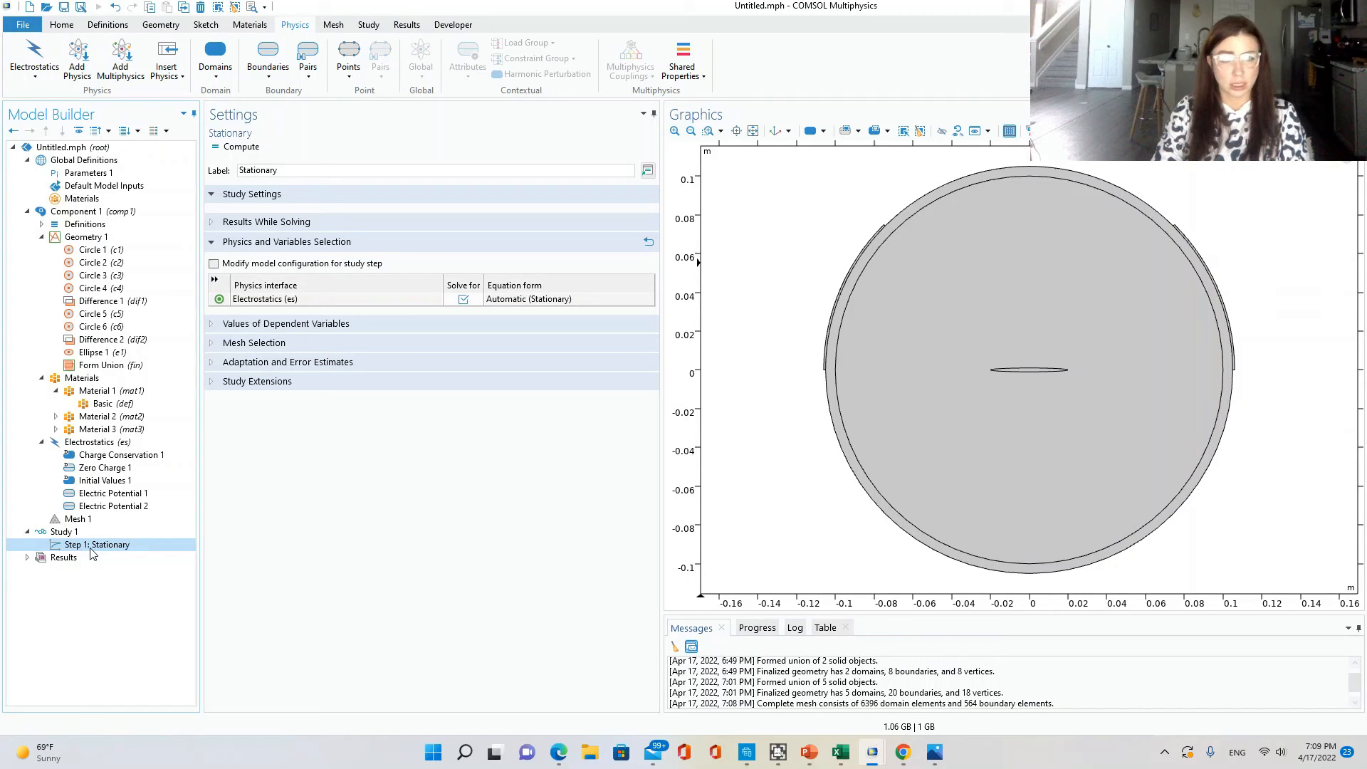
click(242, 148)
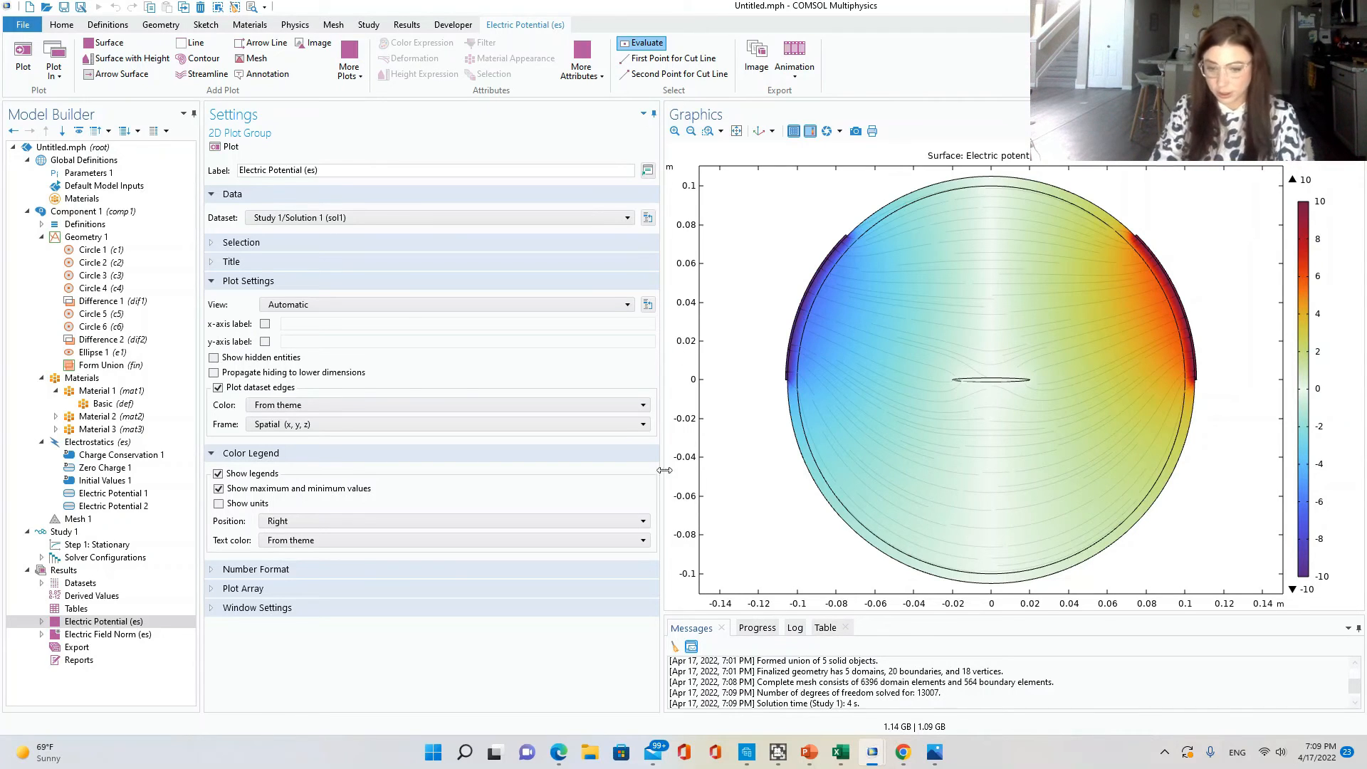
mouse_move(821, 766)
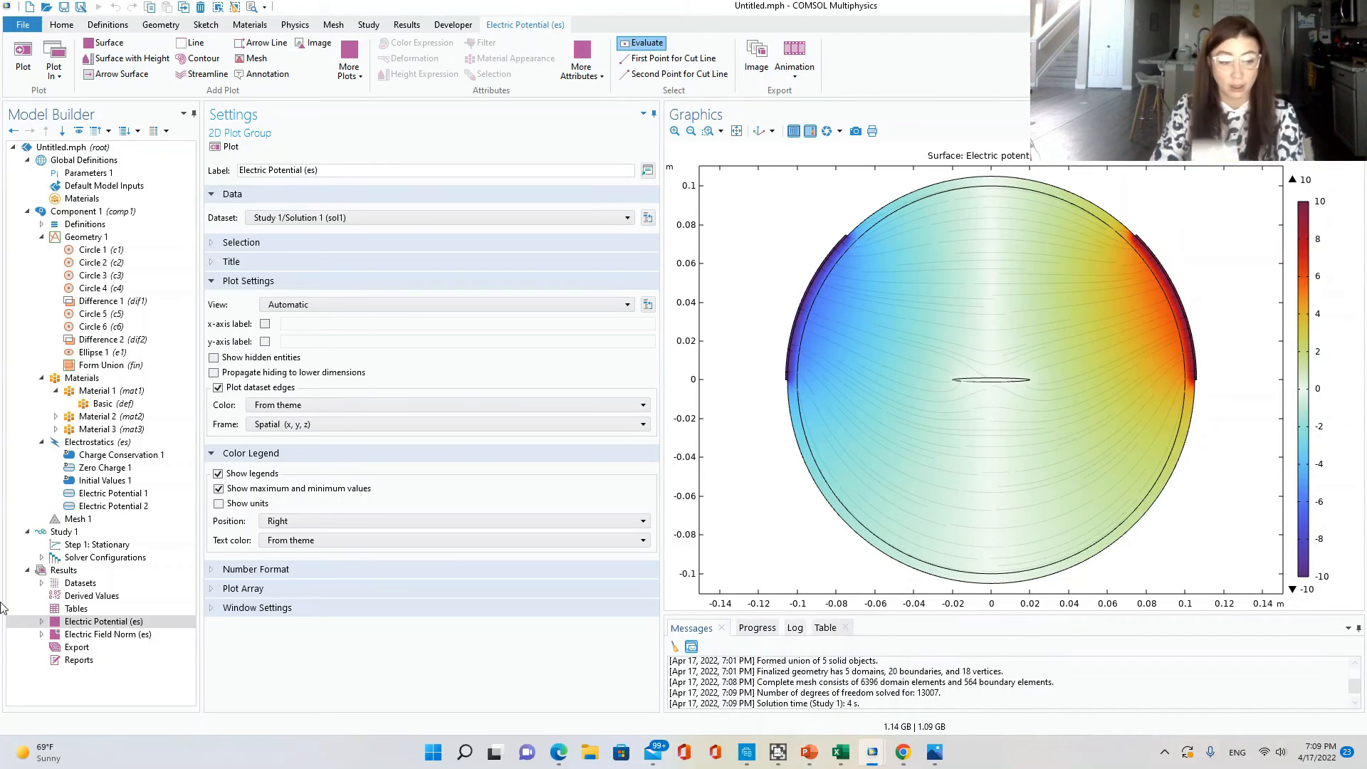
click(130, 637)
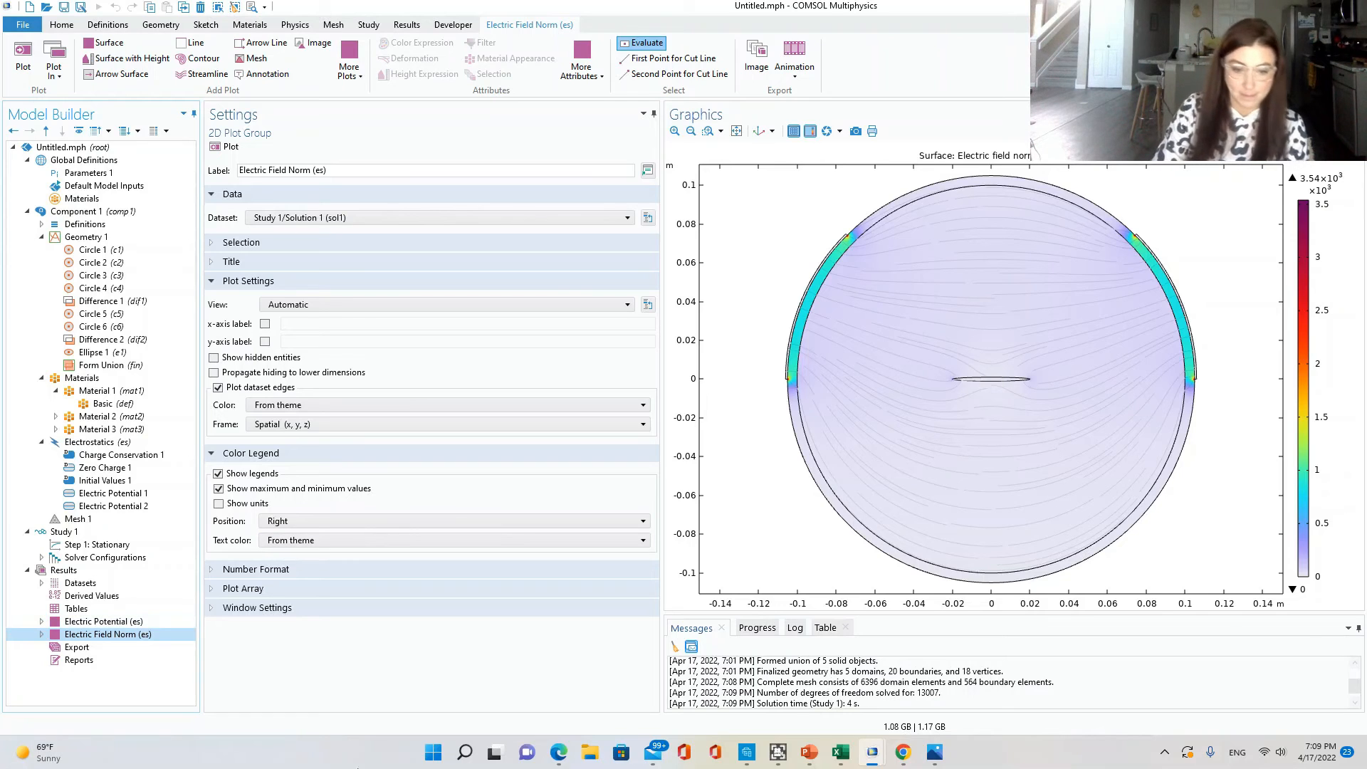
Compare the electric field norm plot with the reference sketch in Photos and return to the full-size COMSOL model.
click(1317, 7)
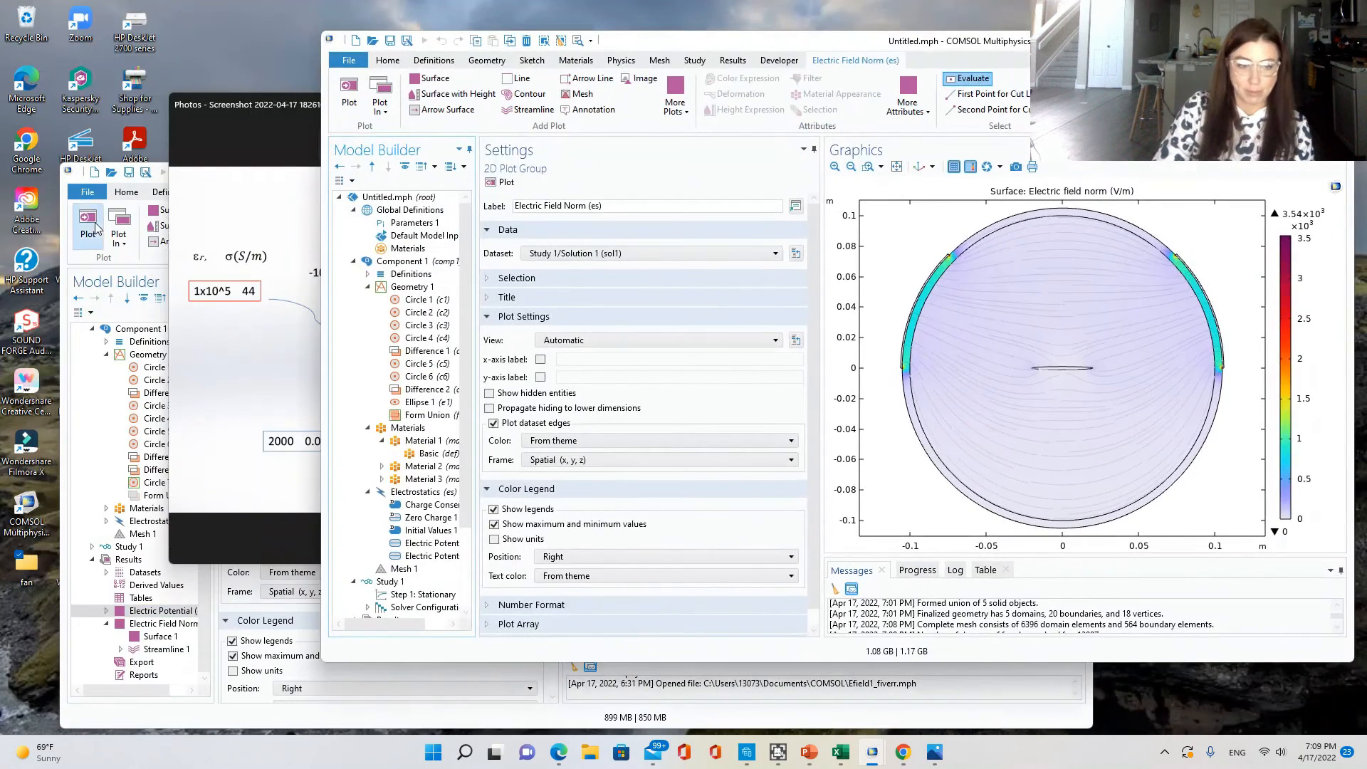
click(285, 314)
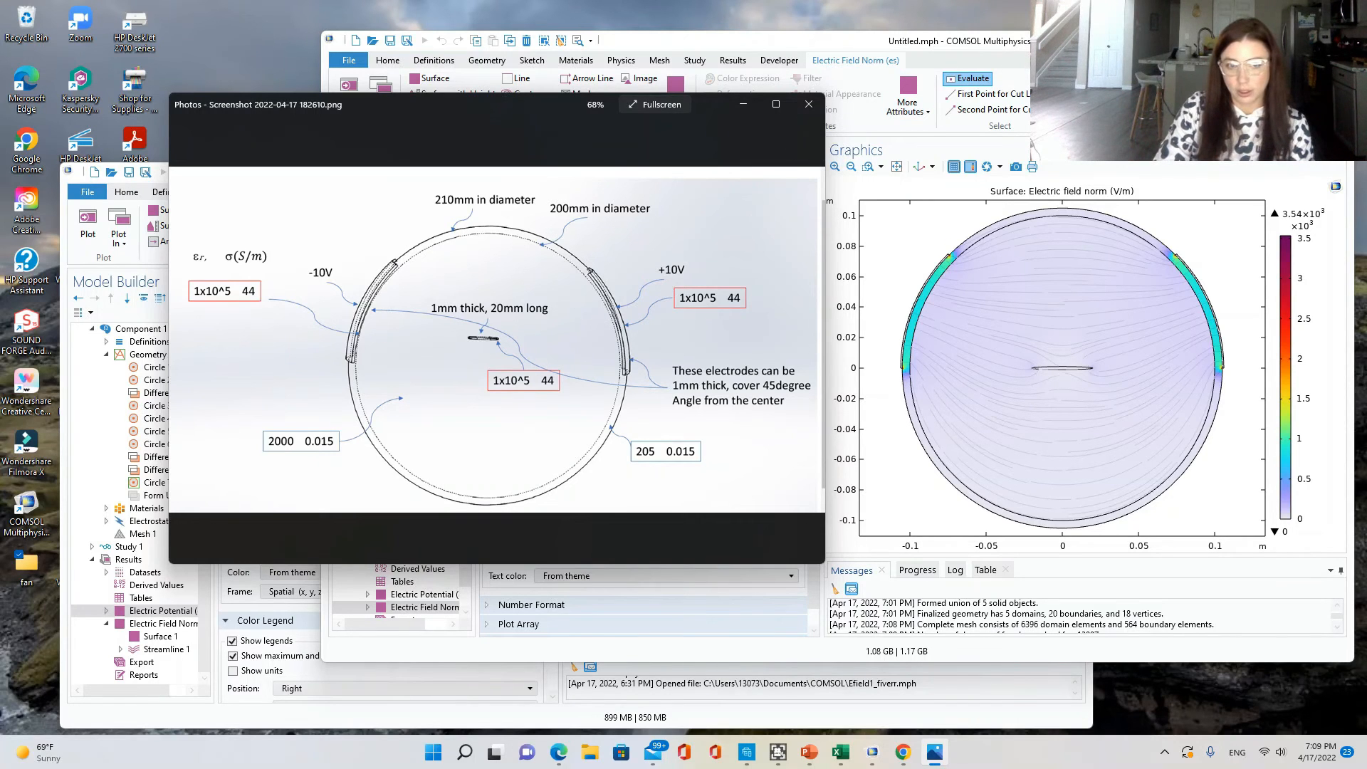
click(1309, 40)
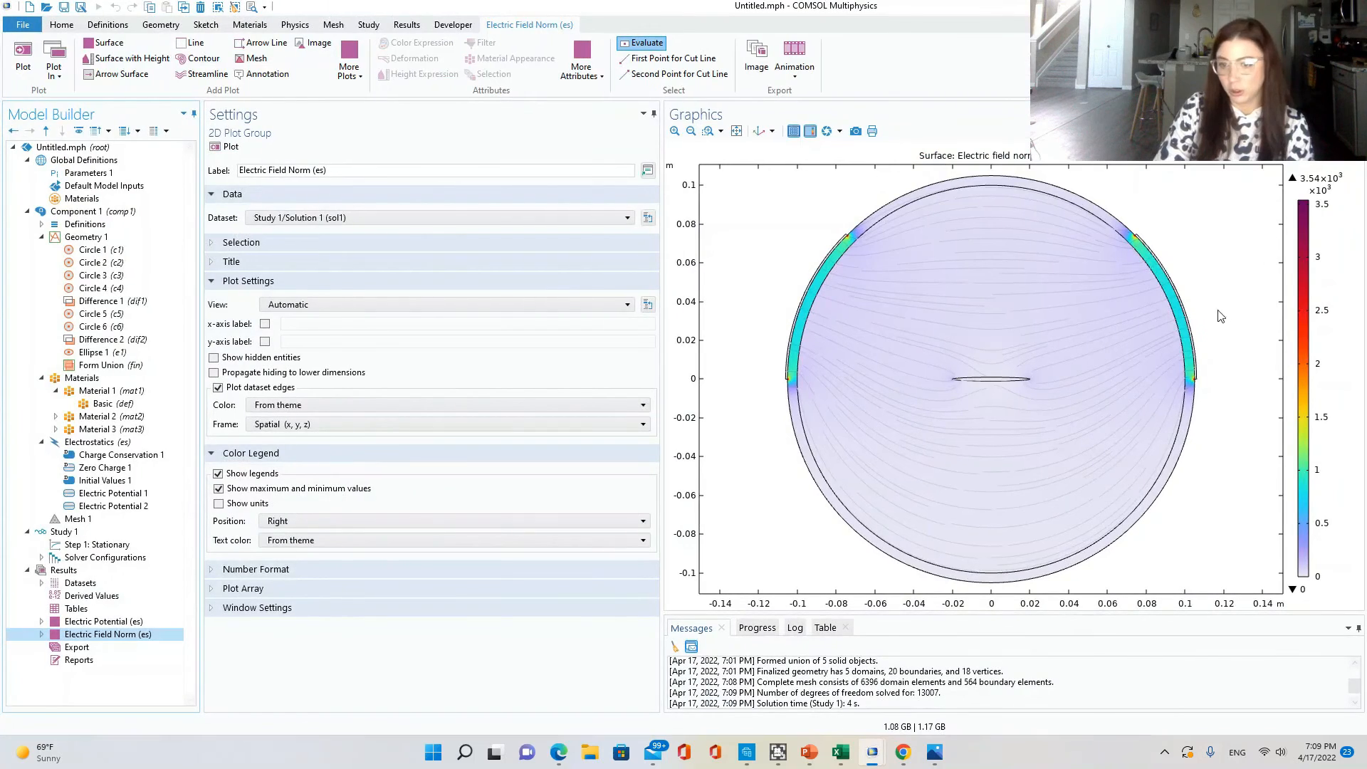
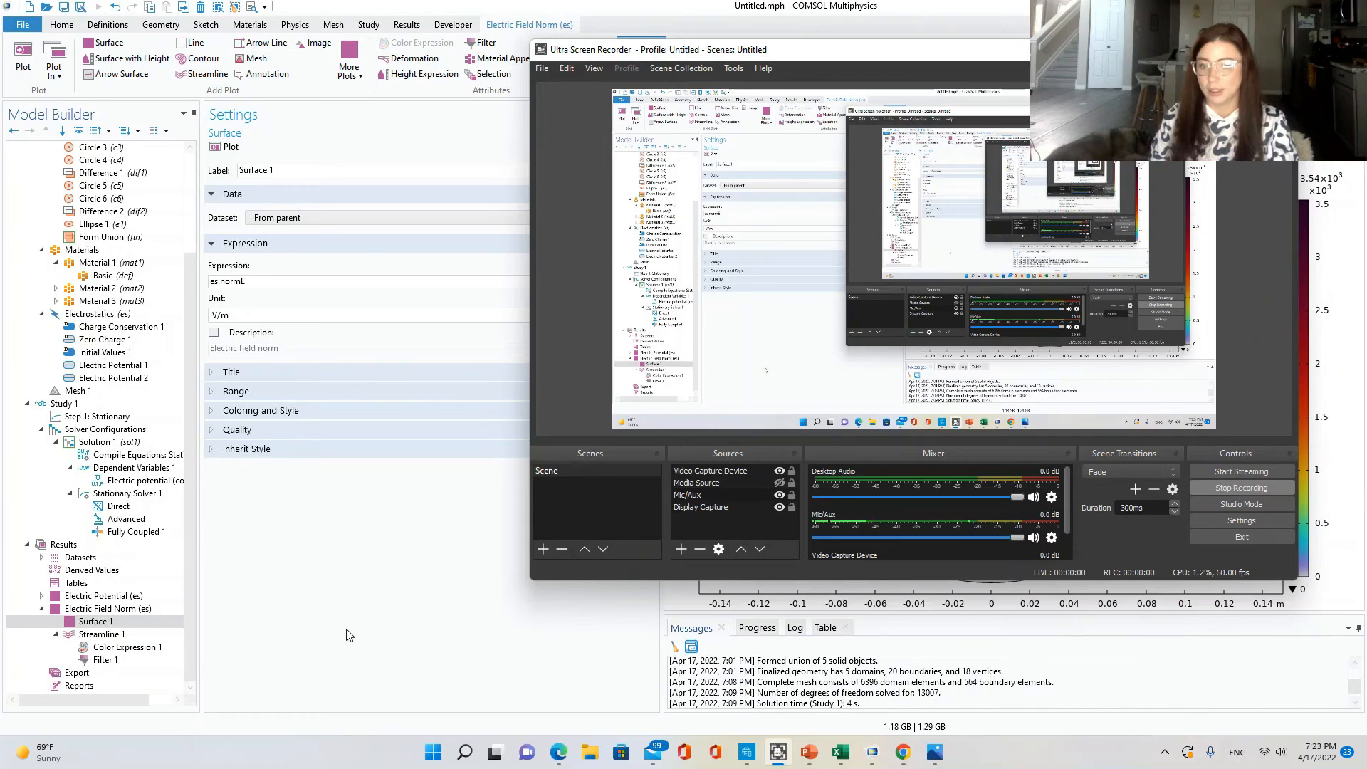
Display the surface plot of the Electric Potential group and export it as a PNG image named efield2 in the COMSOL folder.
click(348, 635)
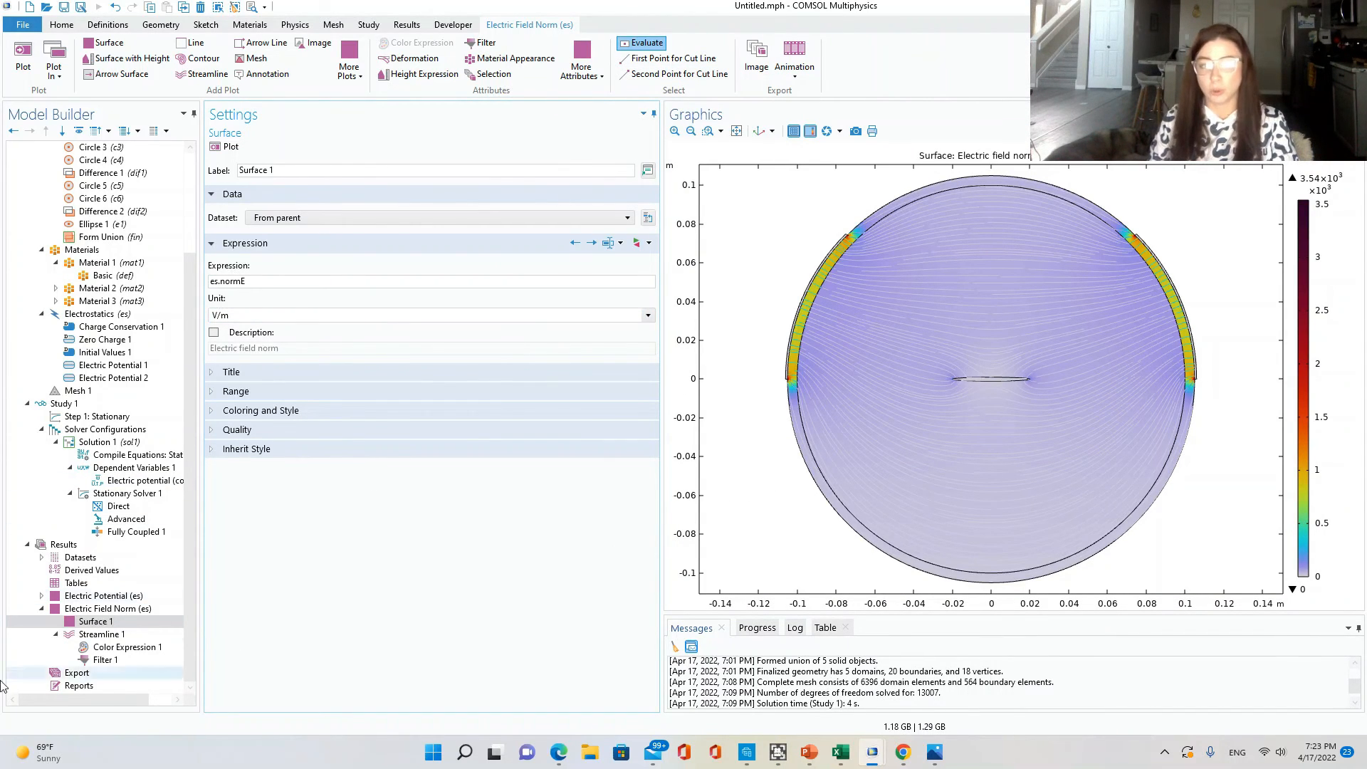
click(41, 596)
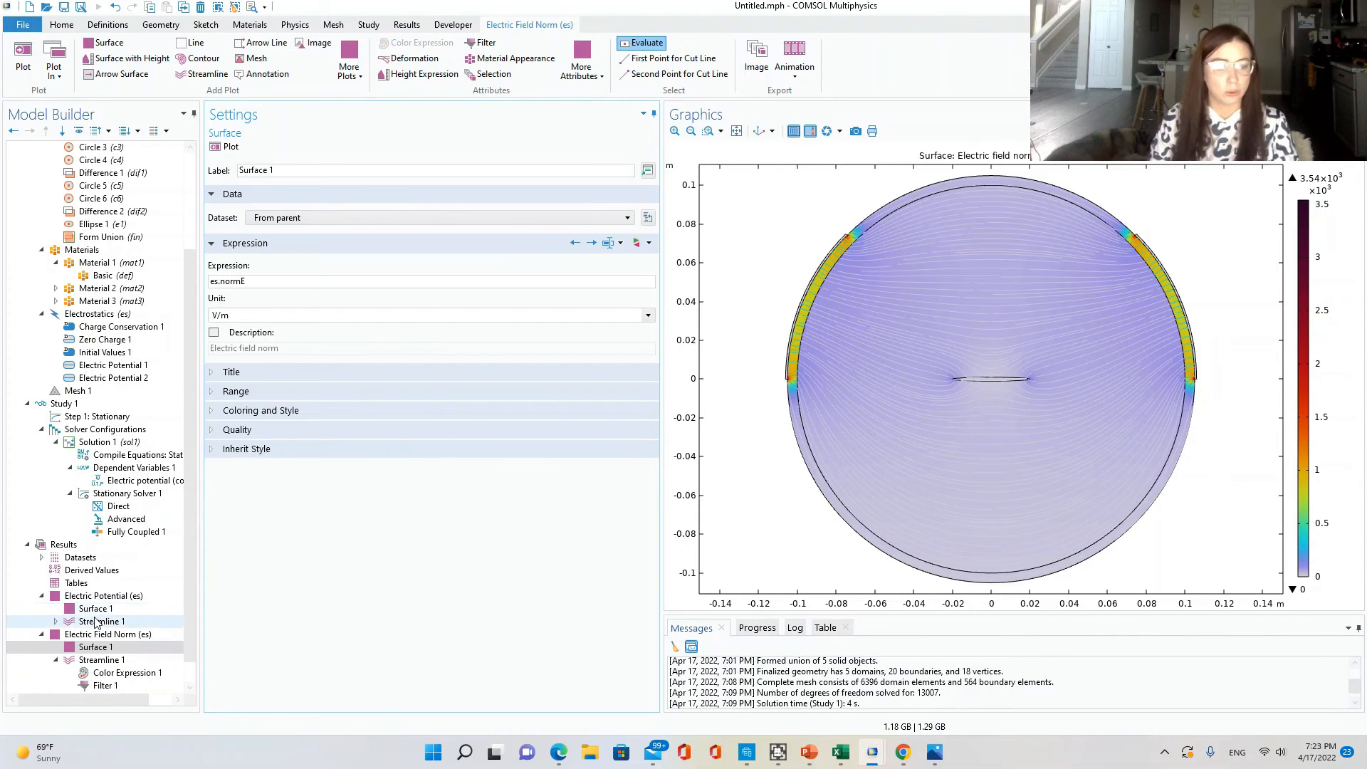
click(85, 610)
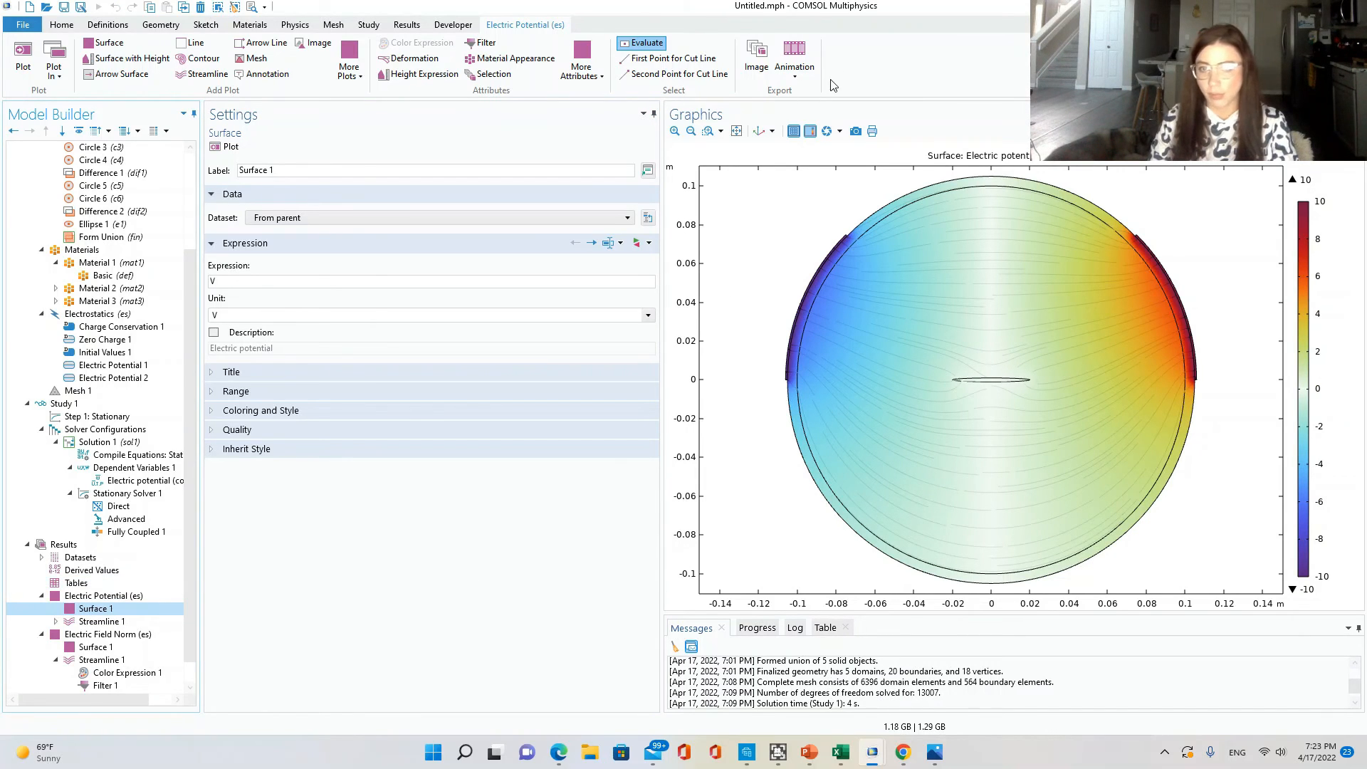
click(828, 132)
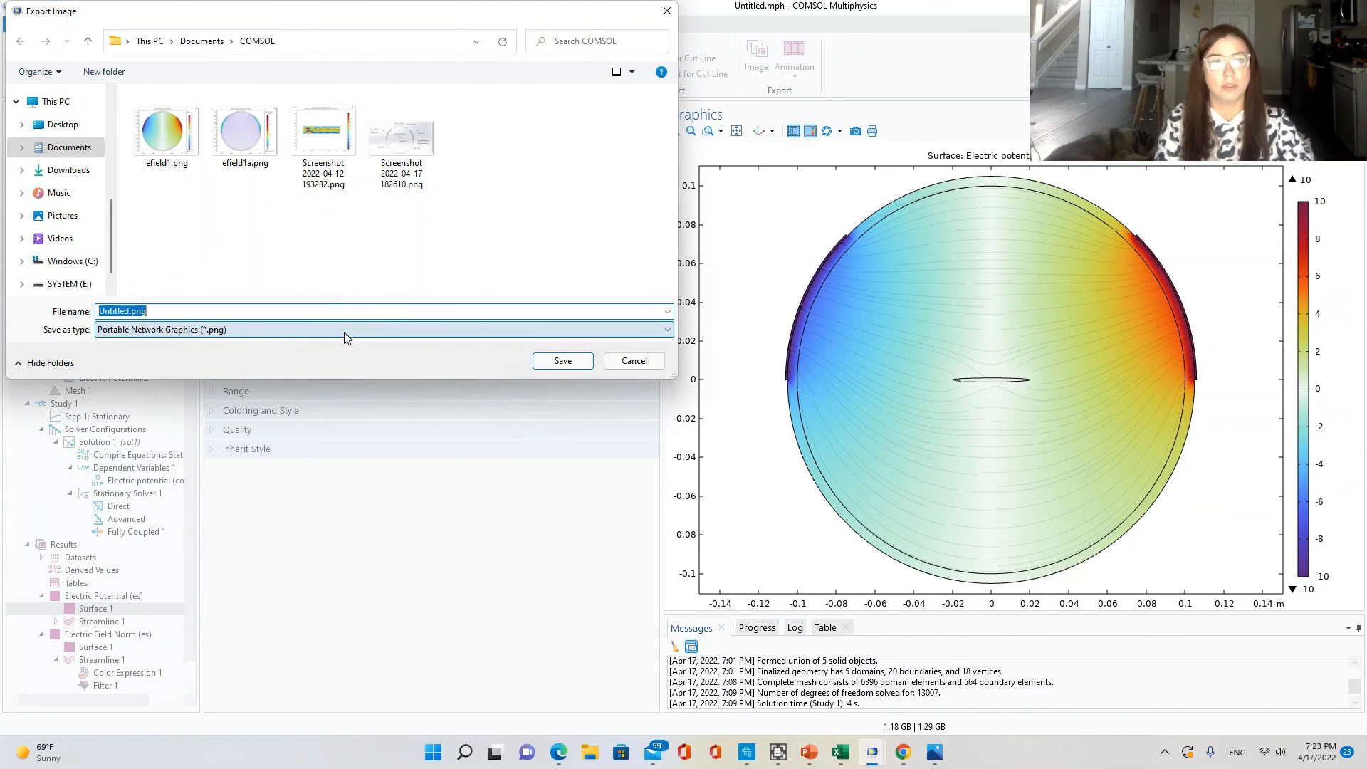
text(efiel)
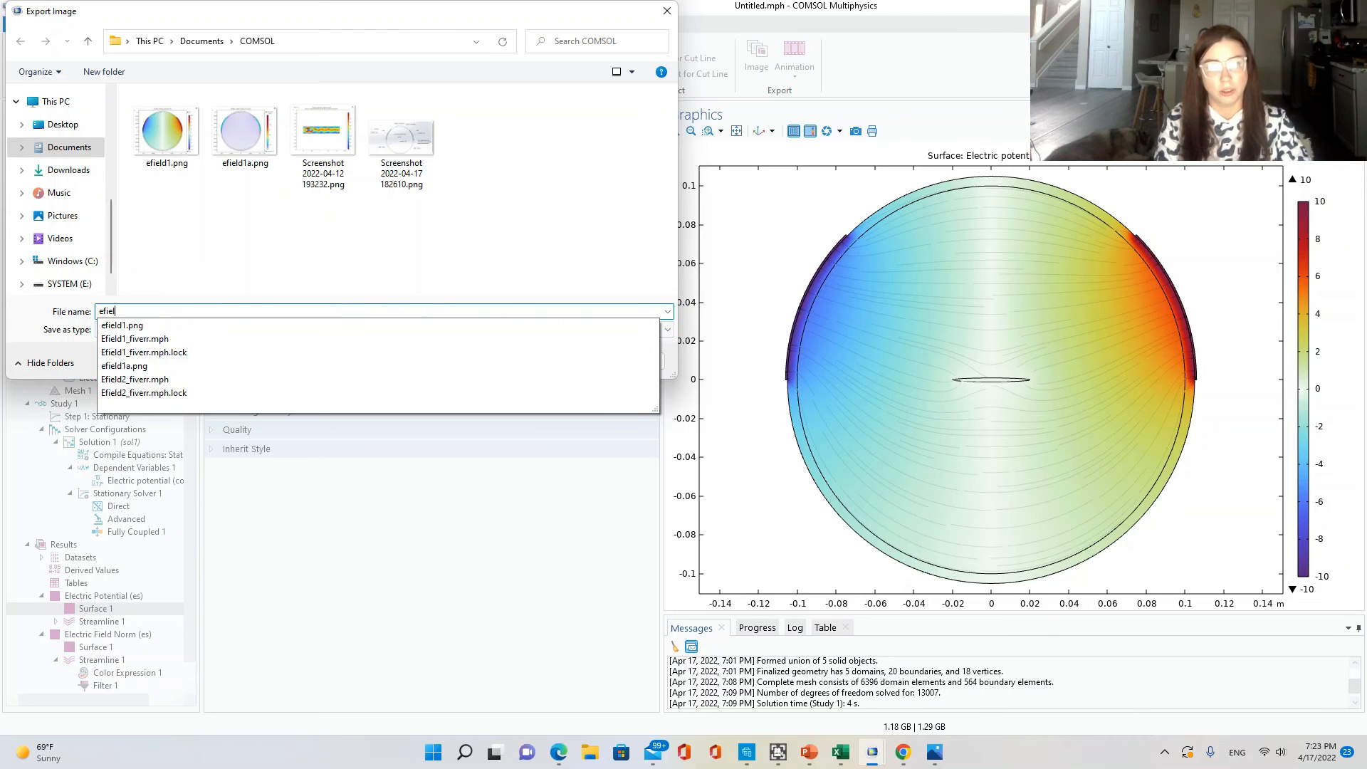
text(d2)
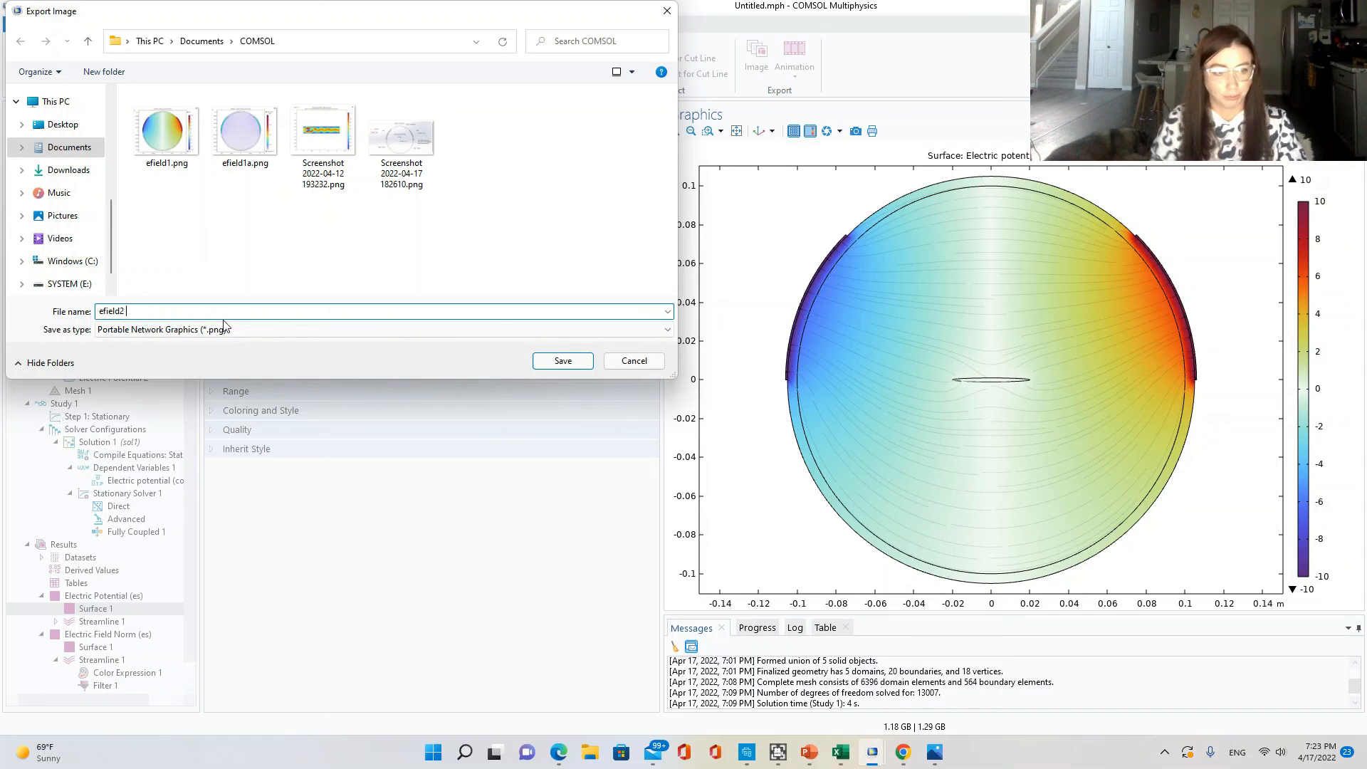
key(BackSpace)
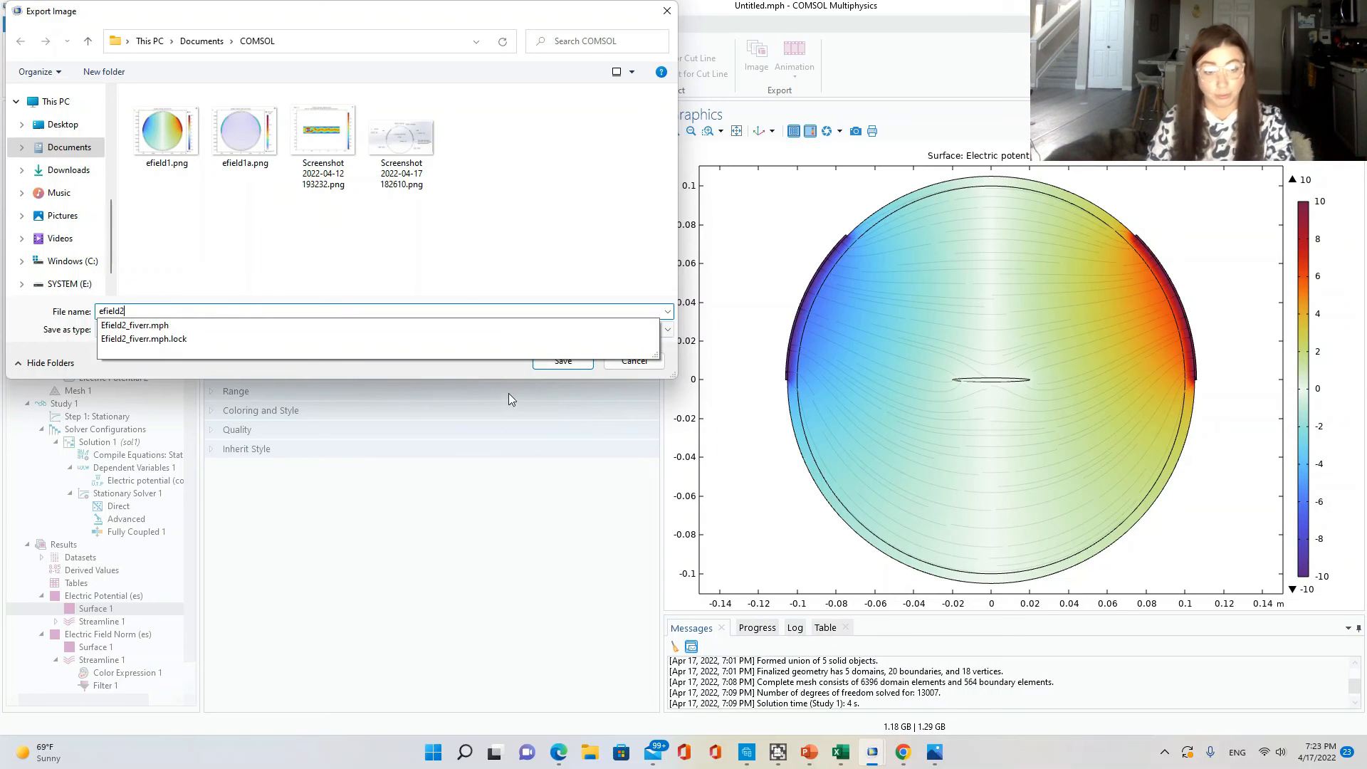
click(562, 364)
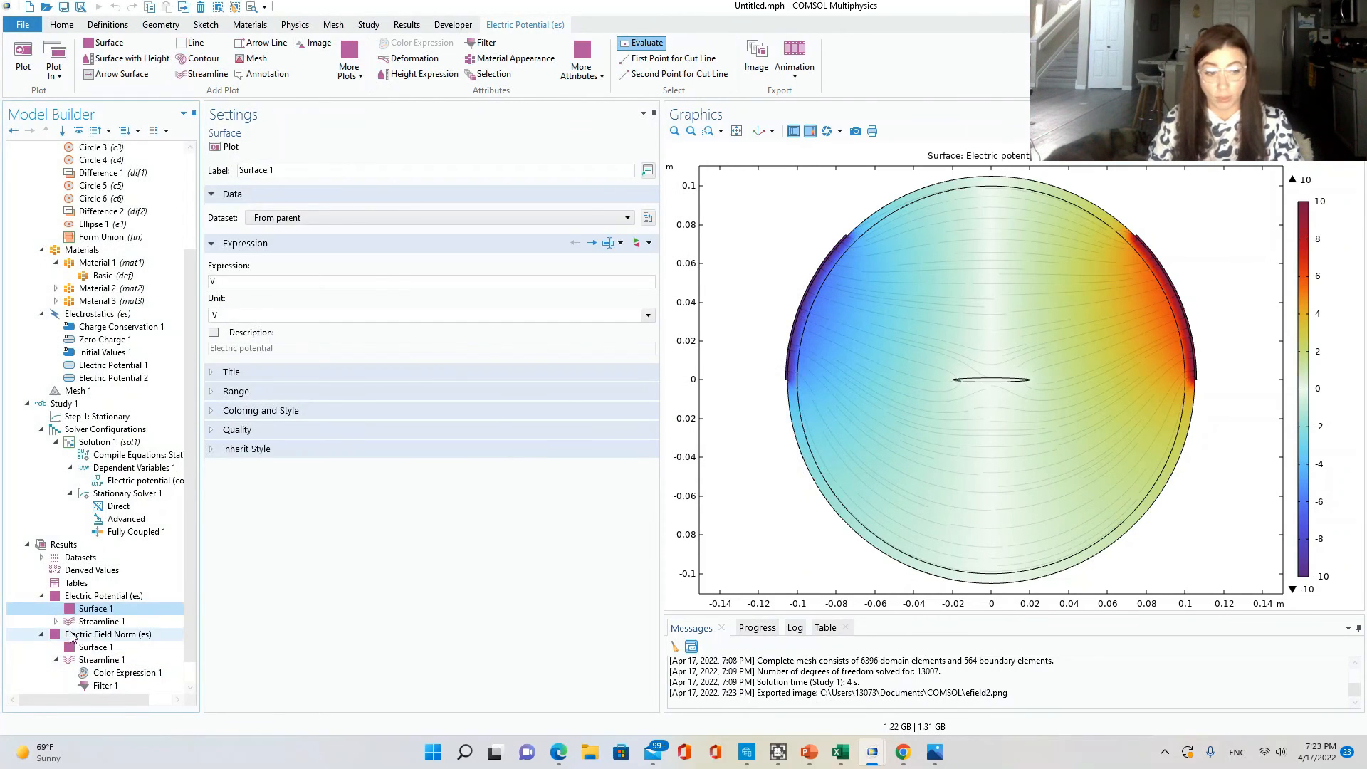
Display the surface plot of the Electric Field Norm group and take an image snapshot of it.
click(89, 622)
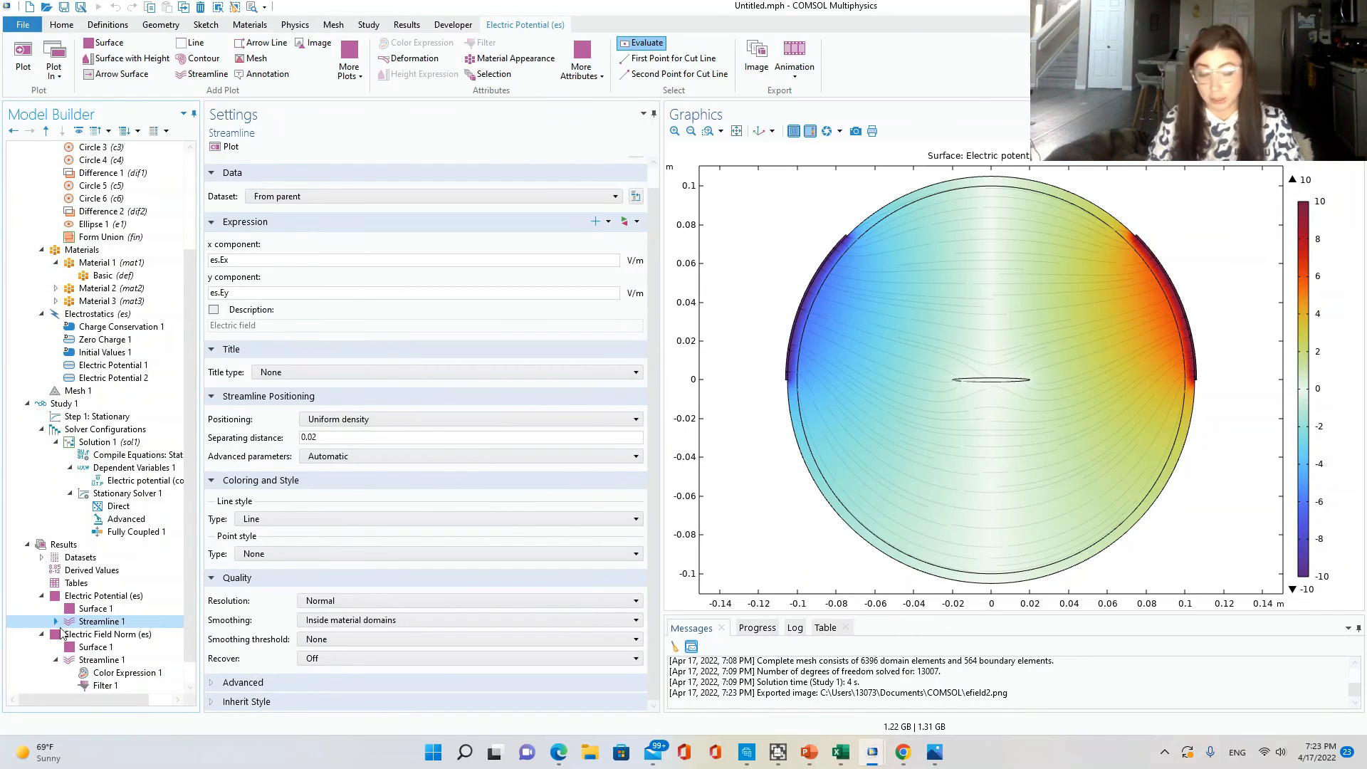
click(91, 647)
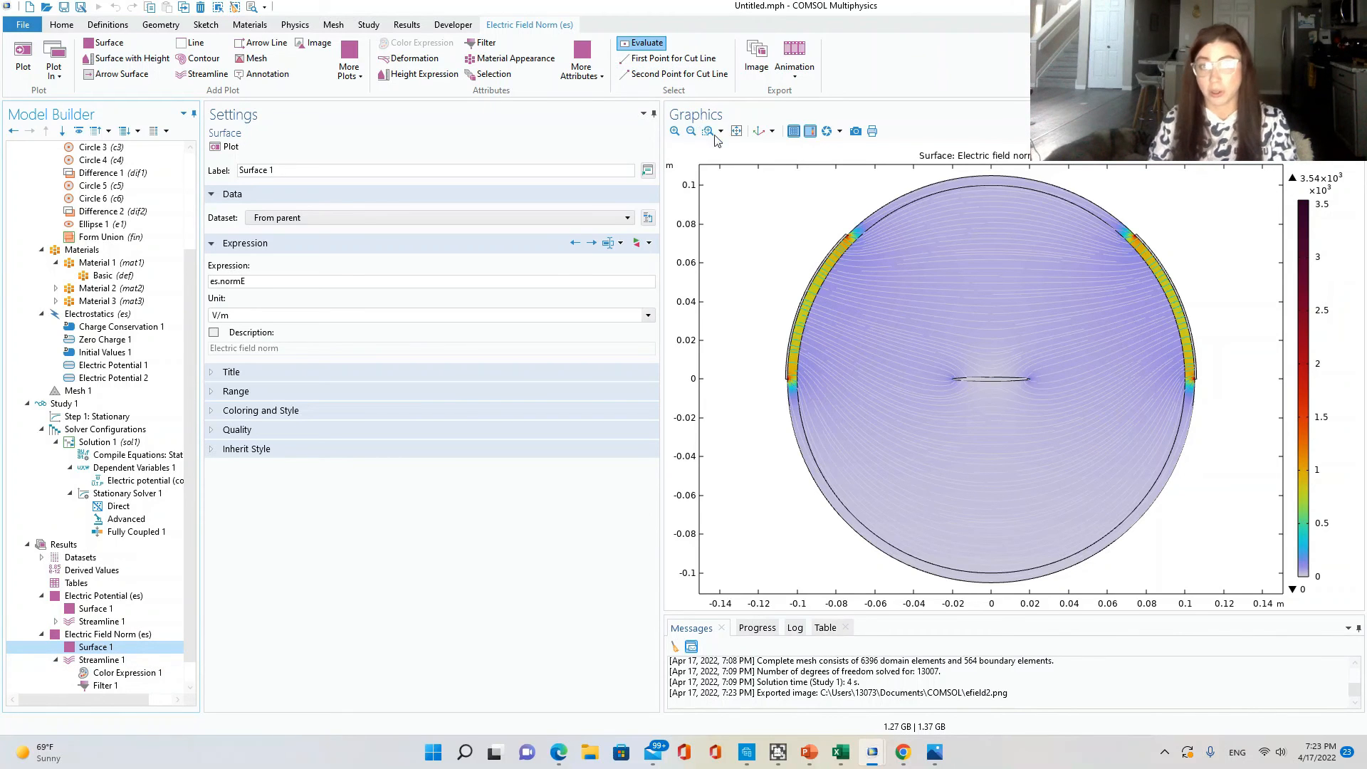
click(856, 131)
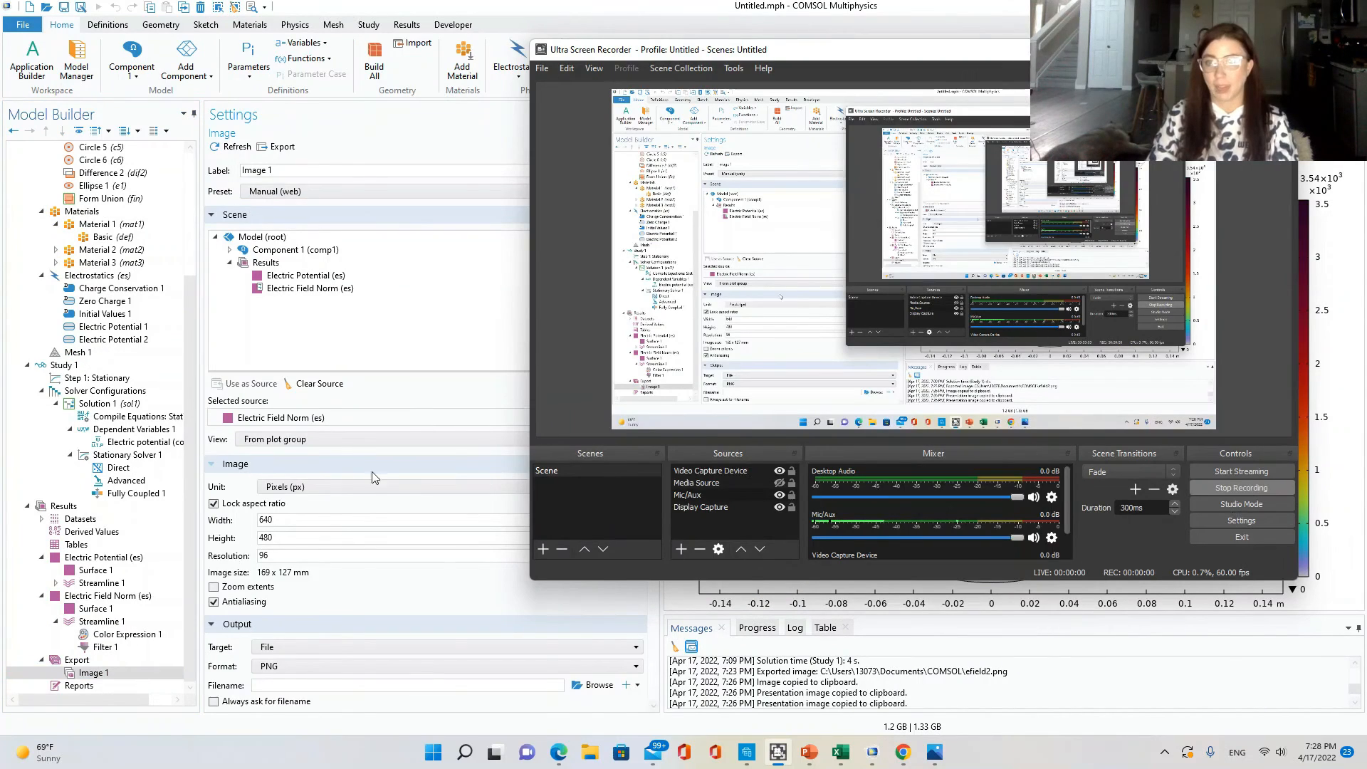
Set the output file of the Electric Field Norm image export to efield2a.png in the COMSOL folder.
click(434, 362)
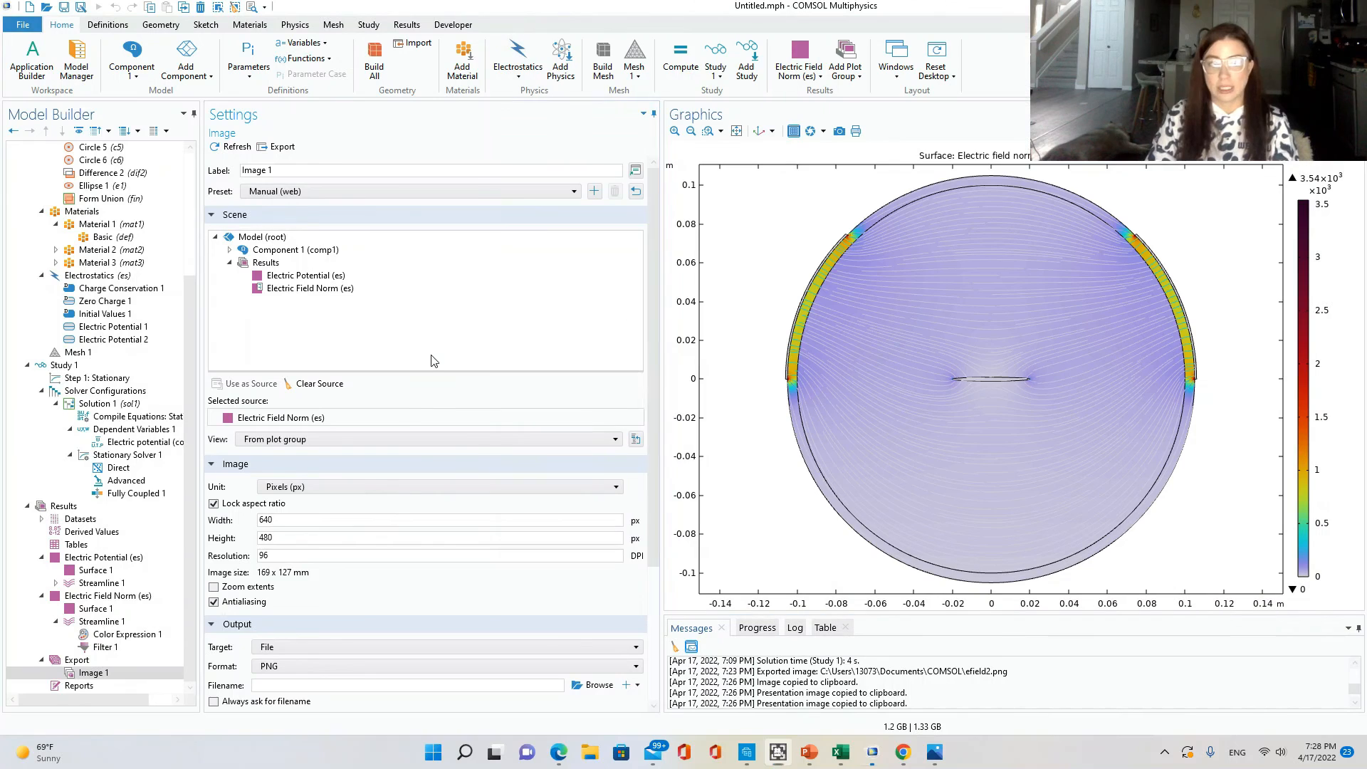
click(84, 674)
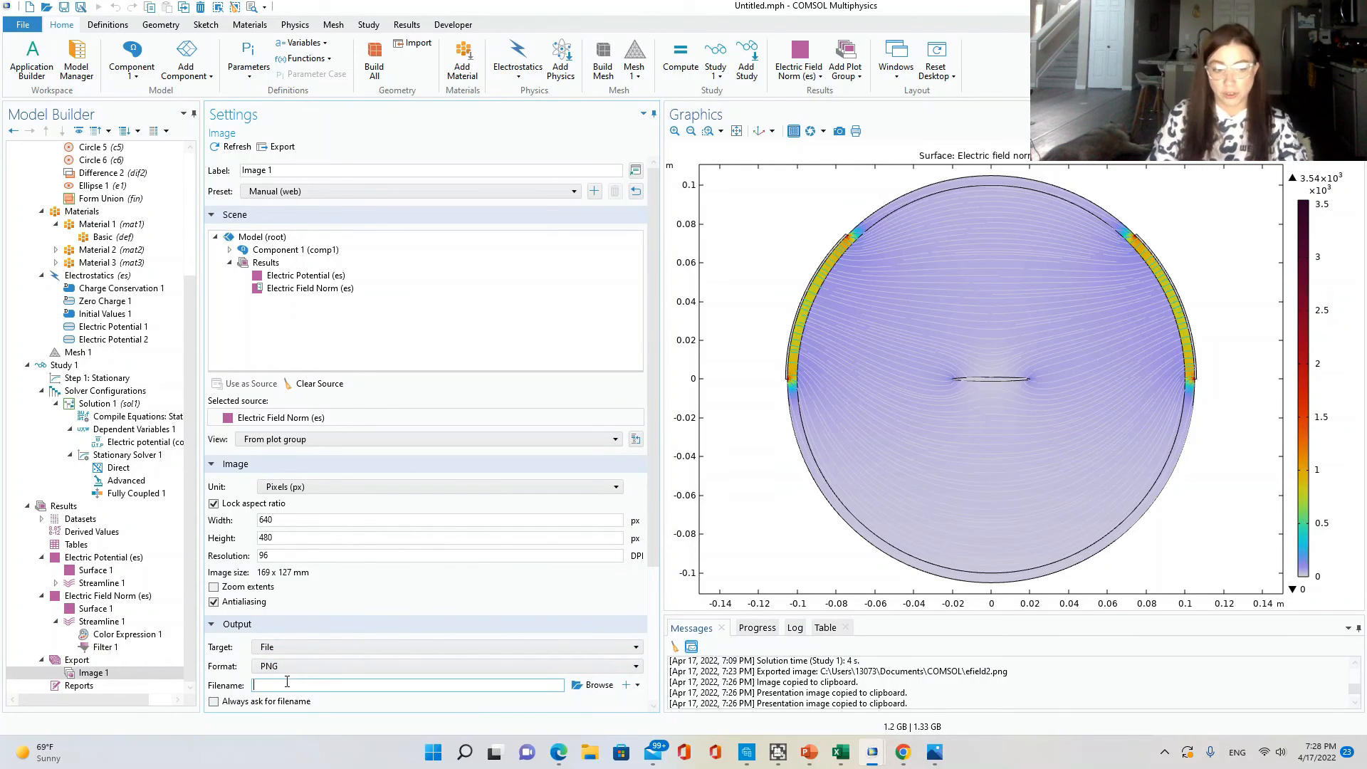
click(595, 685)
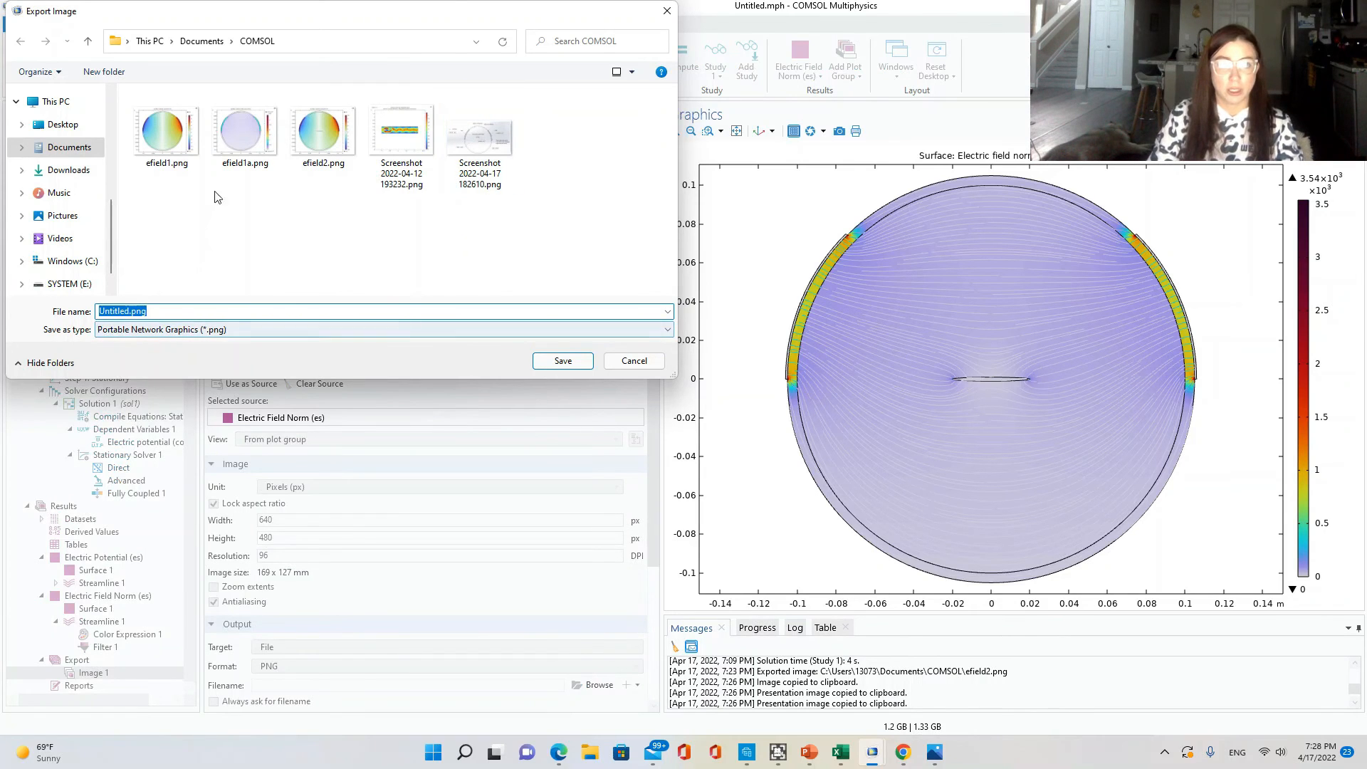
click(334, 162)
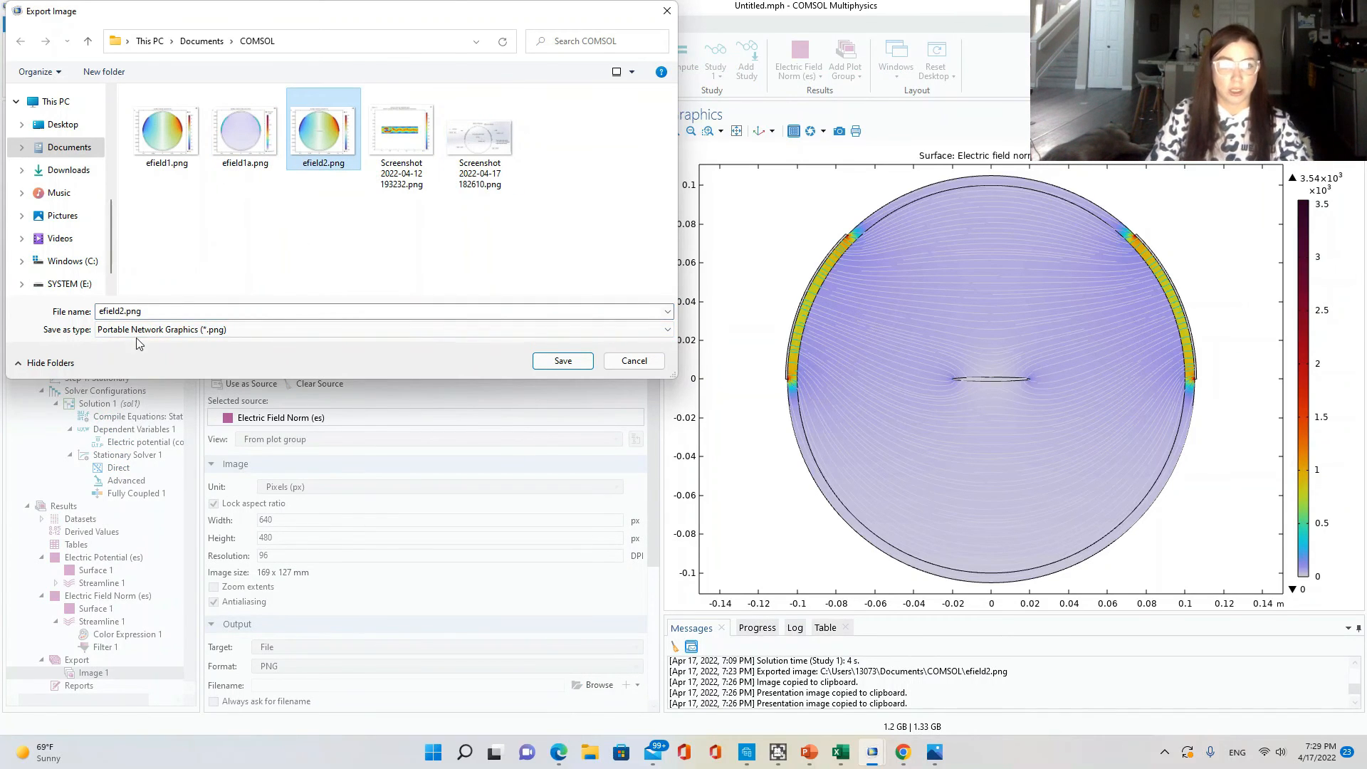
click(120, 312)
click(124, 312)
text(a)
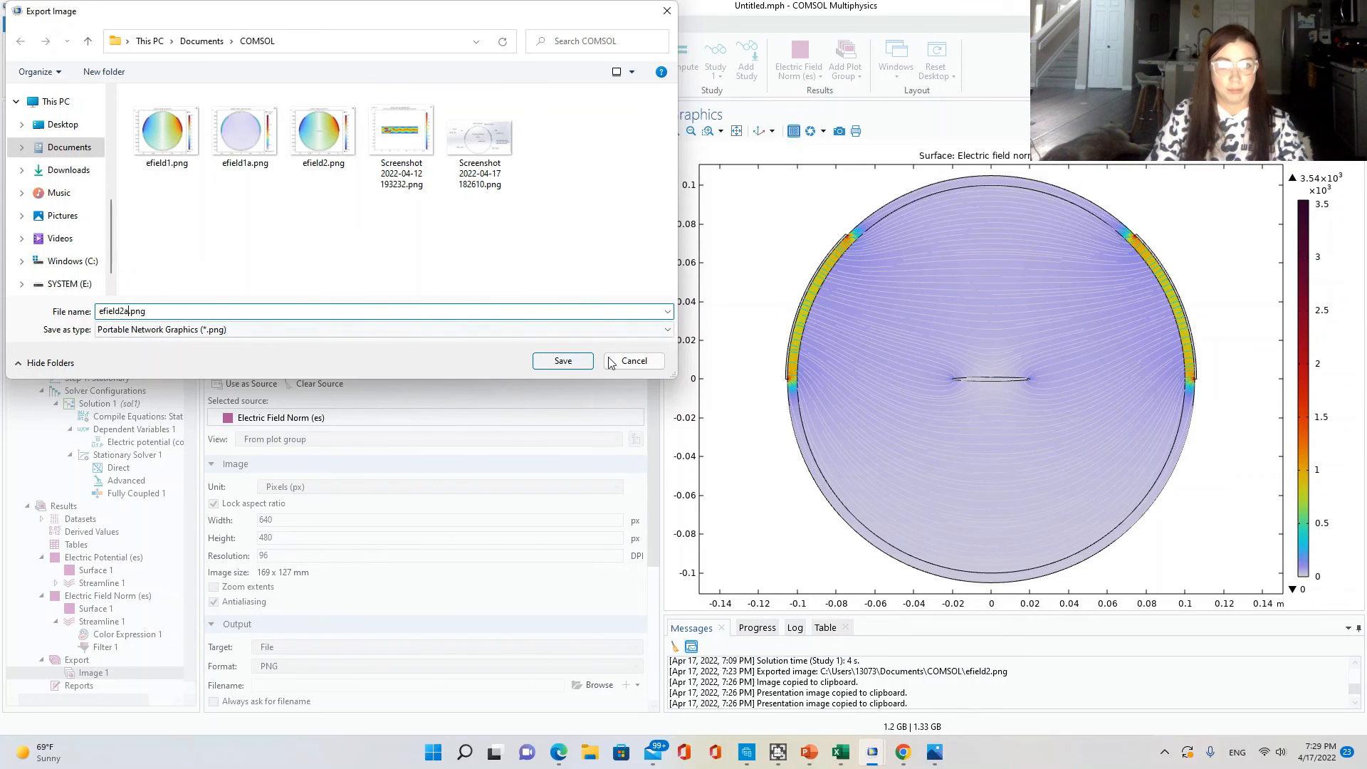
click(563, 365)
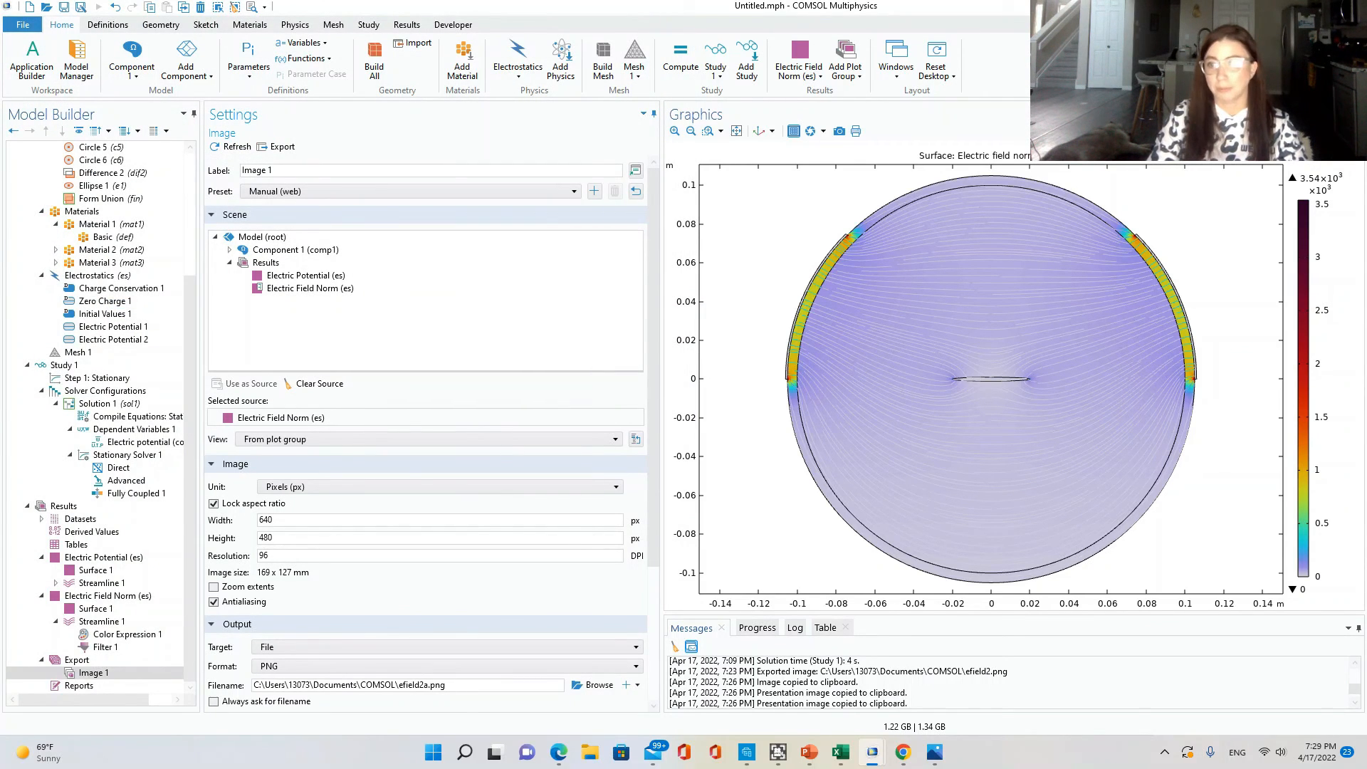
Set Ellipse 1's a-semiaxis to 0.001 m and b-semiaxis to 0.02 m, and rebuild the ellipse.
scroll(98, 201, up, 3)
click(100, 262)
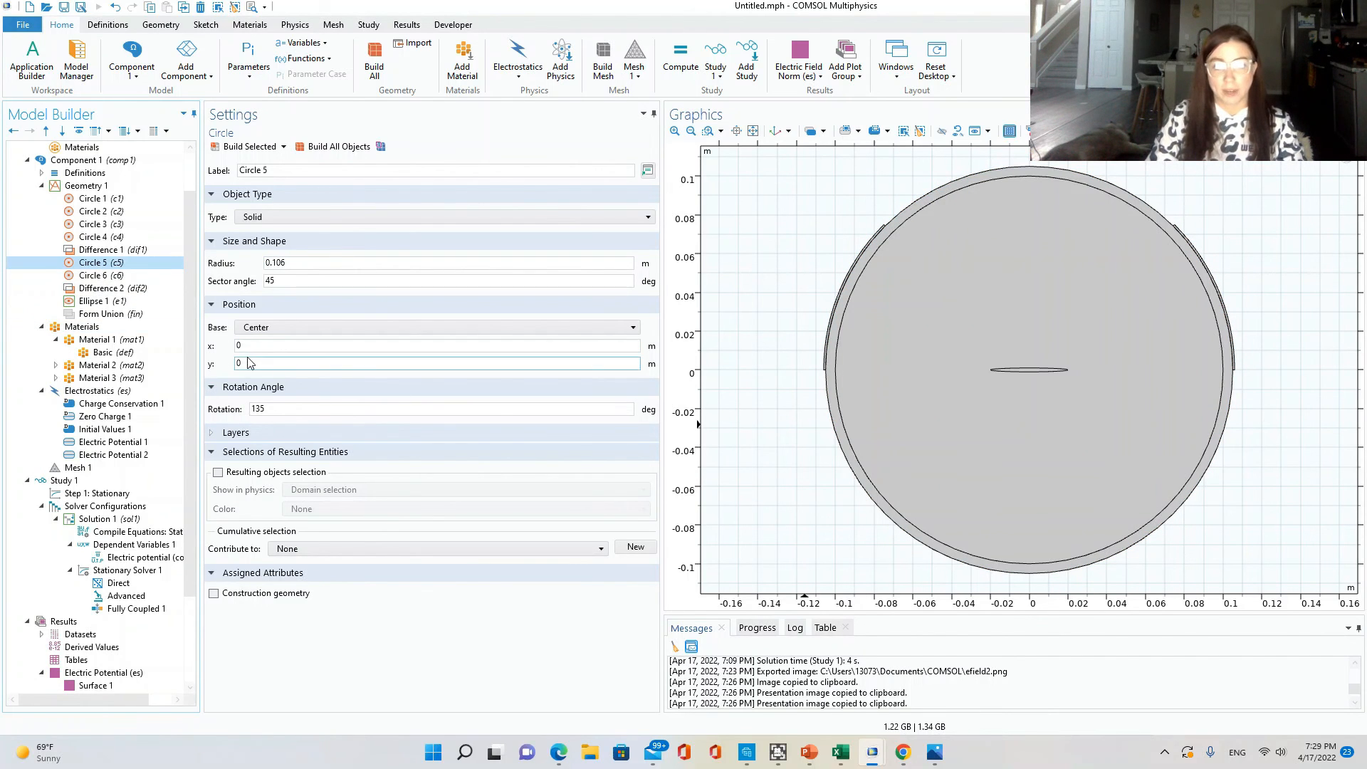
click(110, 277)
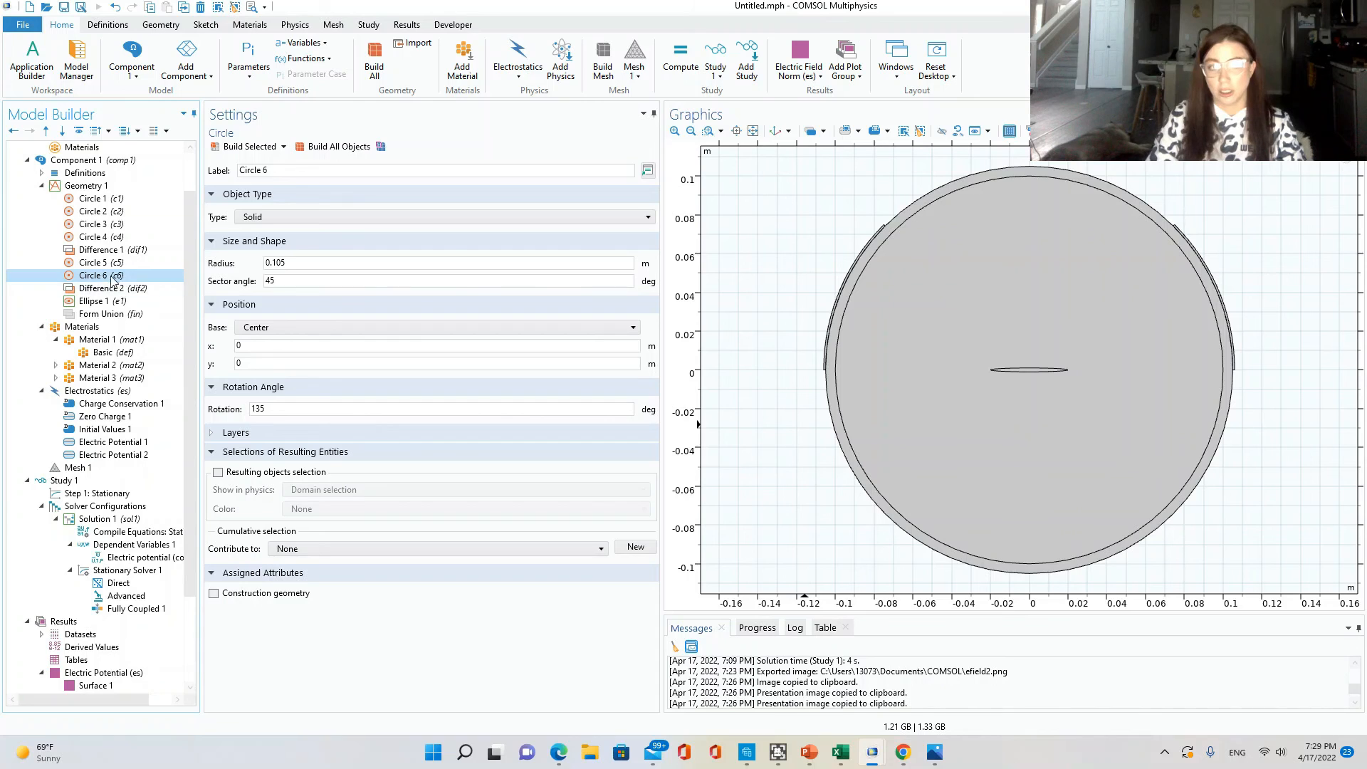
click(105, 302)
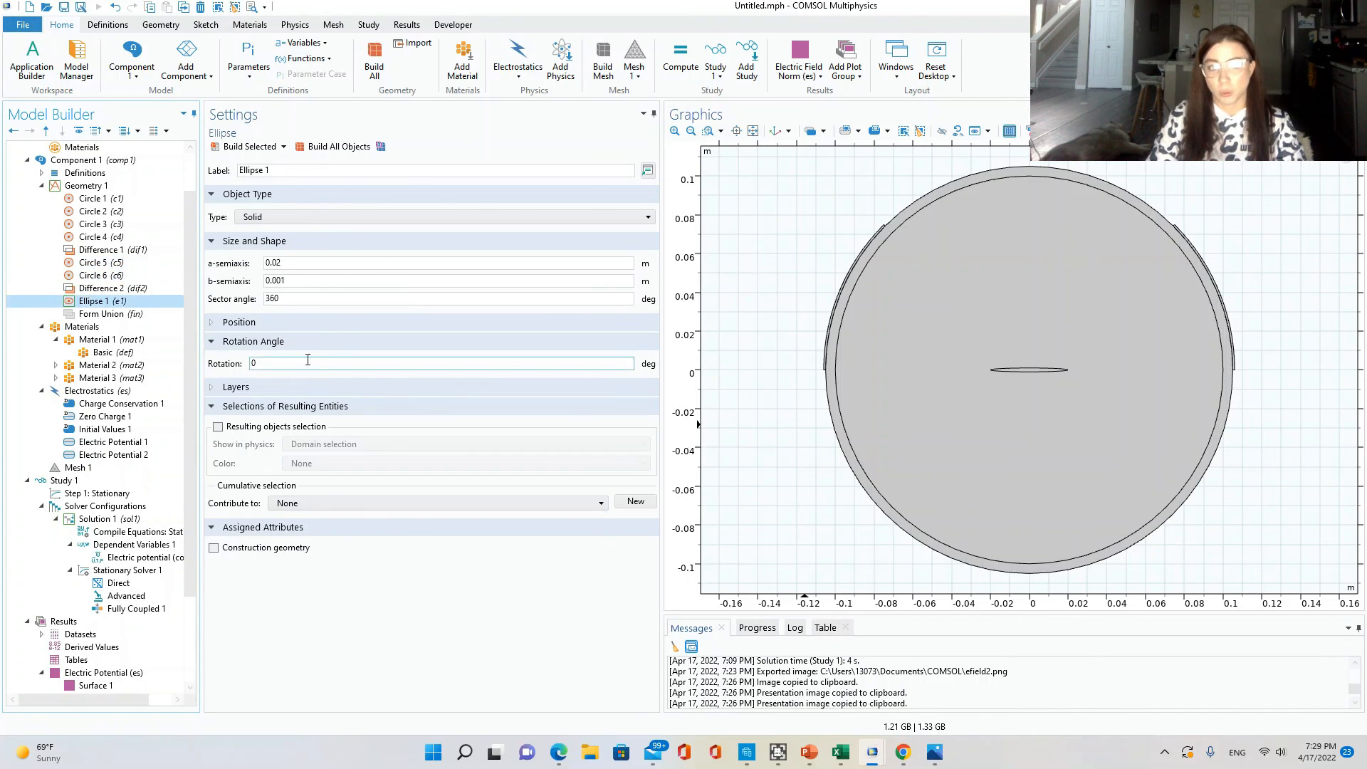
click(295, 265)
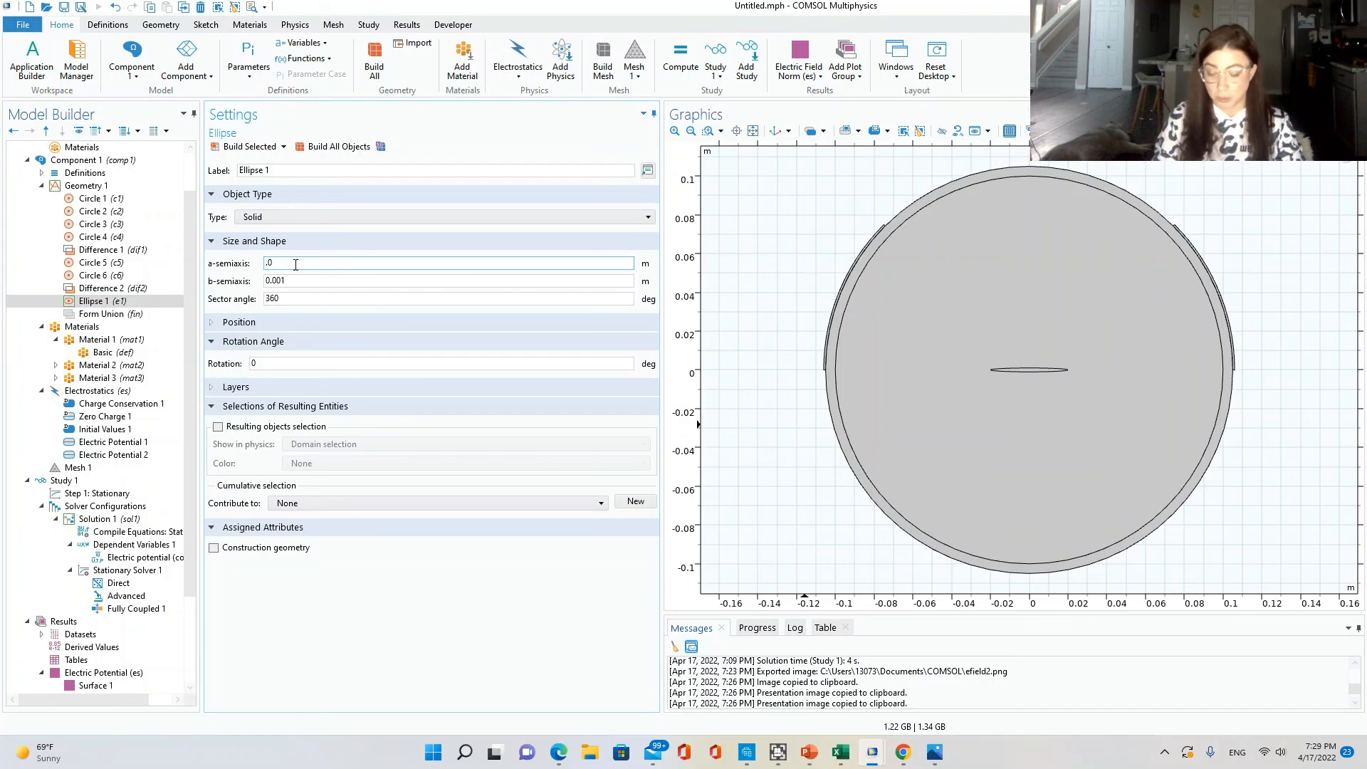
text(a)
click(241, 257)
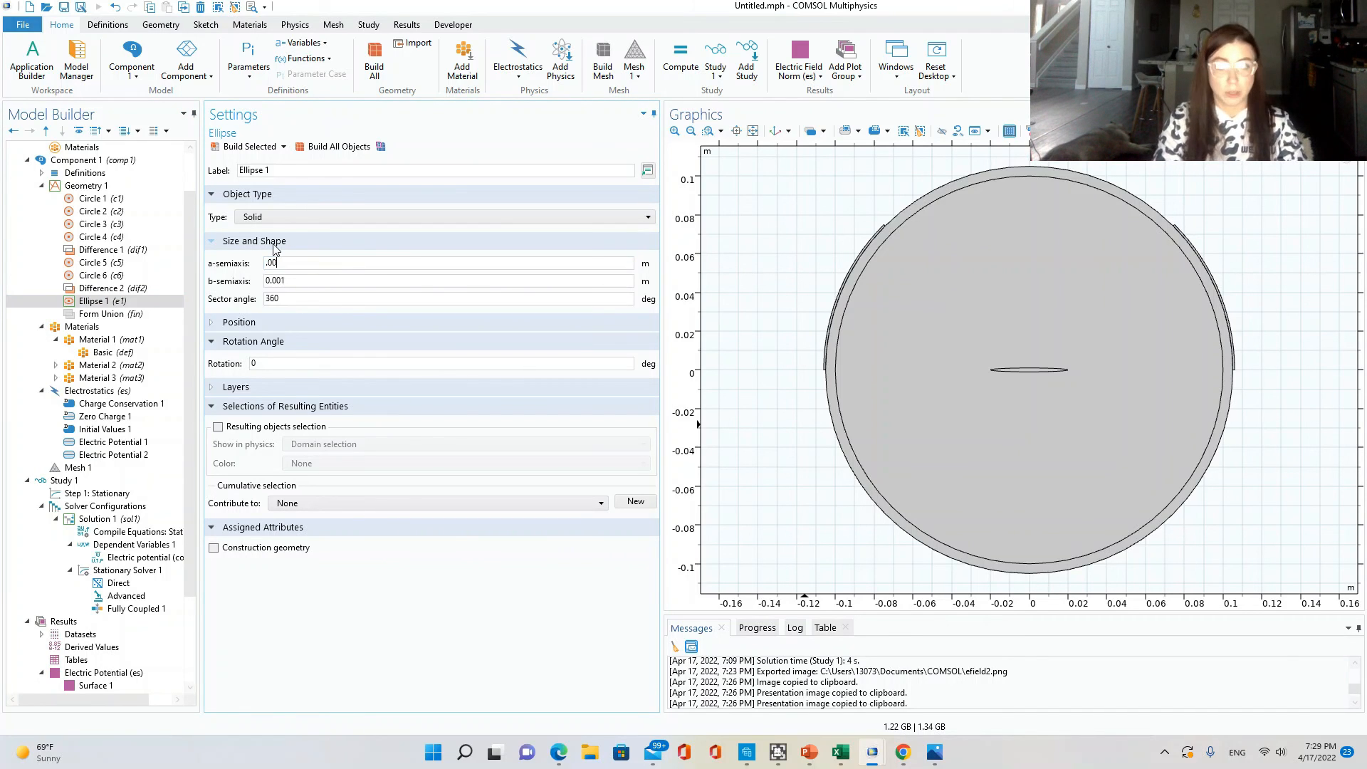
click(321, 278)
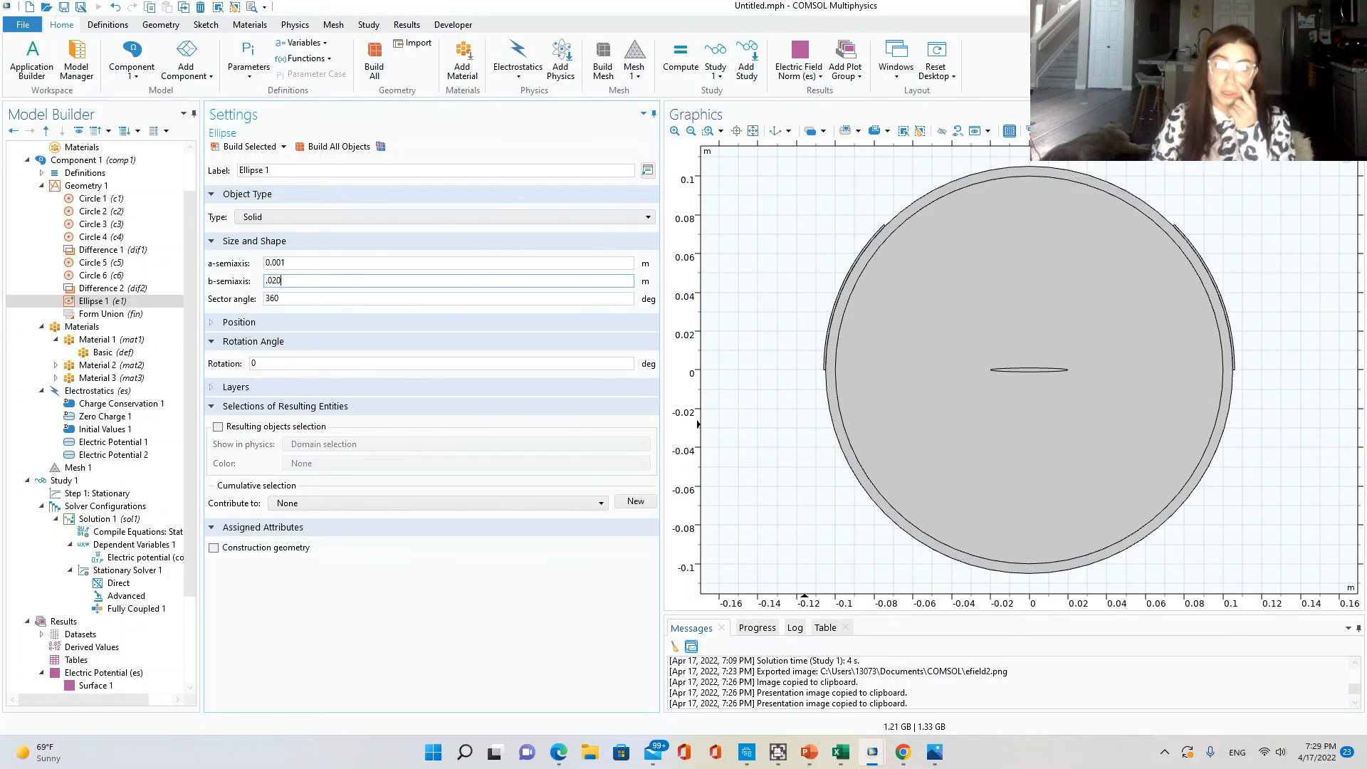
click(258, 146)
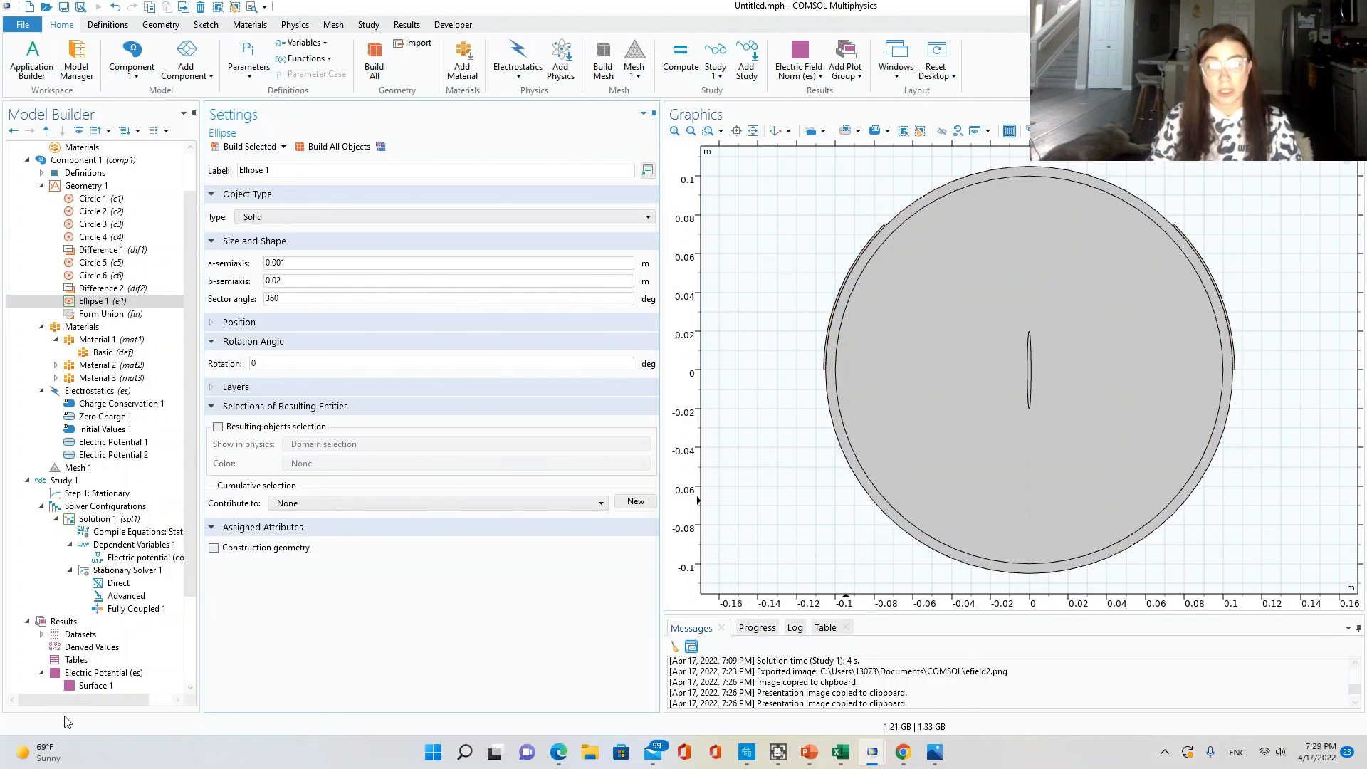
Recompute the Stationary study with the upright ellipse and display the Electric Potential and Electric Field Norm plots.
scroll(110, 649, down, 3)
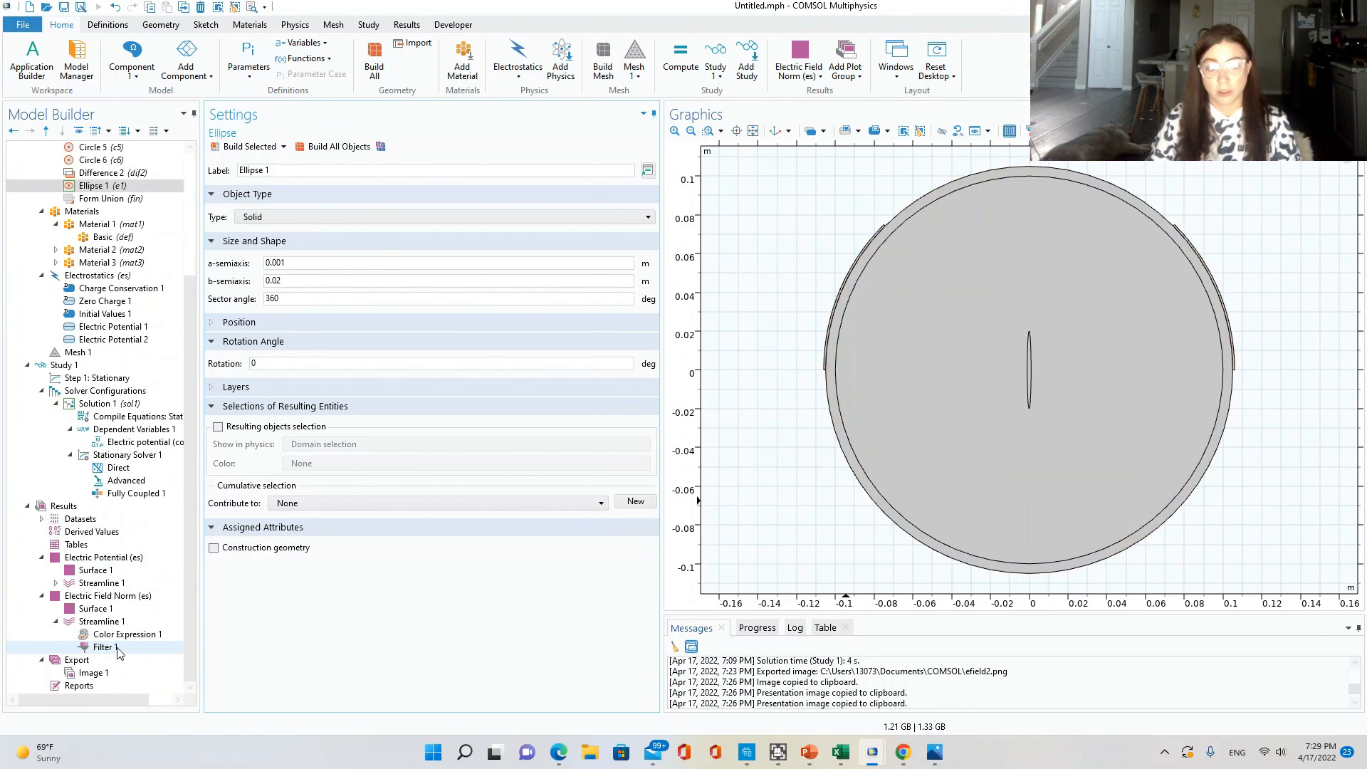
click(77, 546)
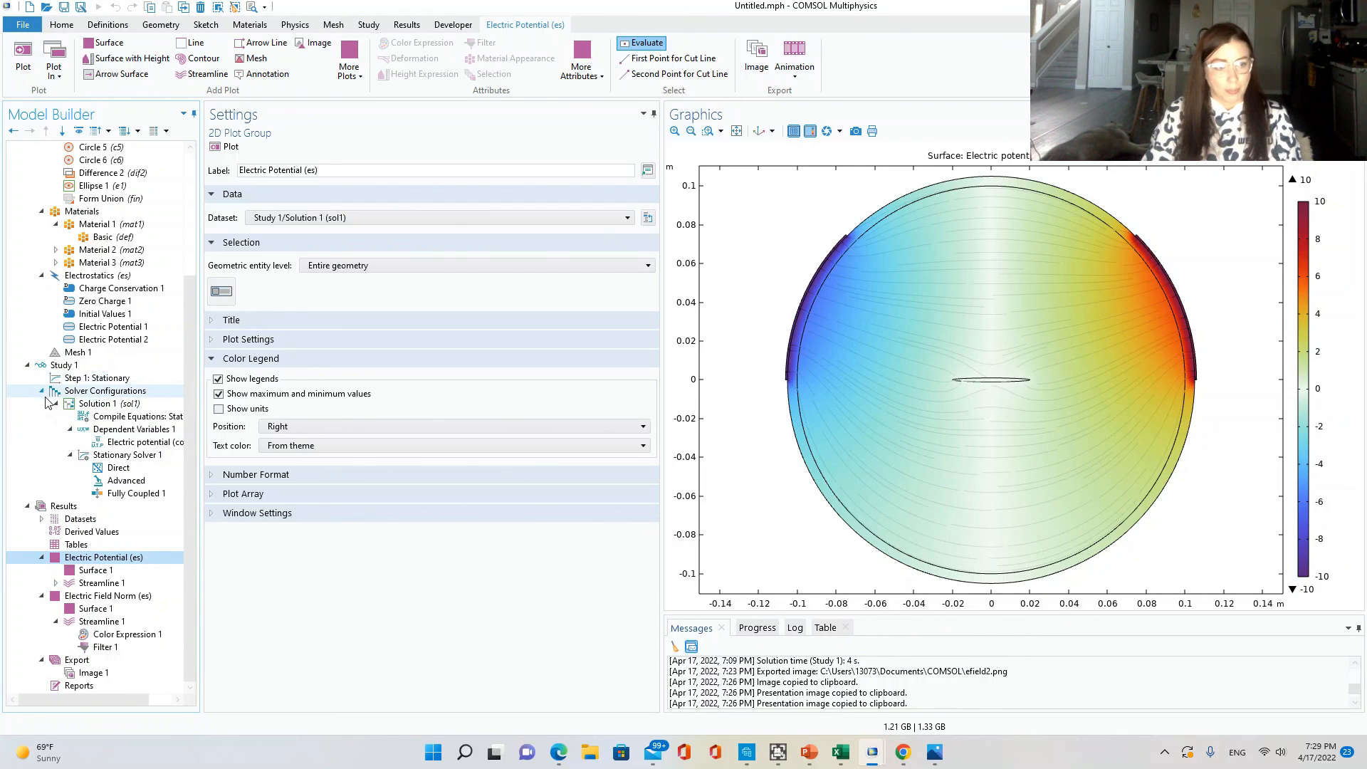
click(95, 378)
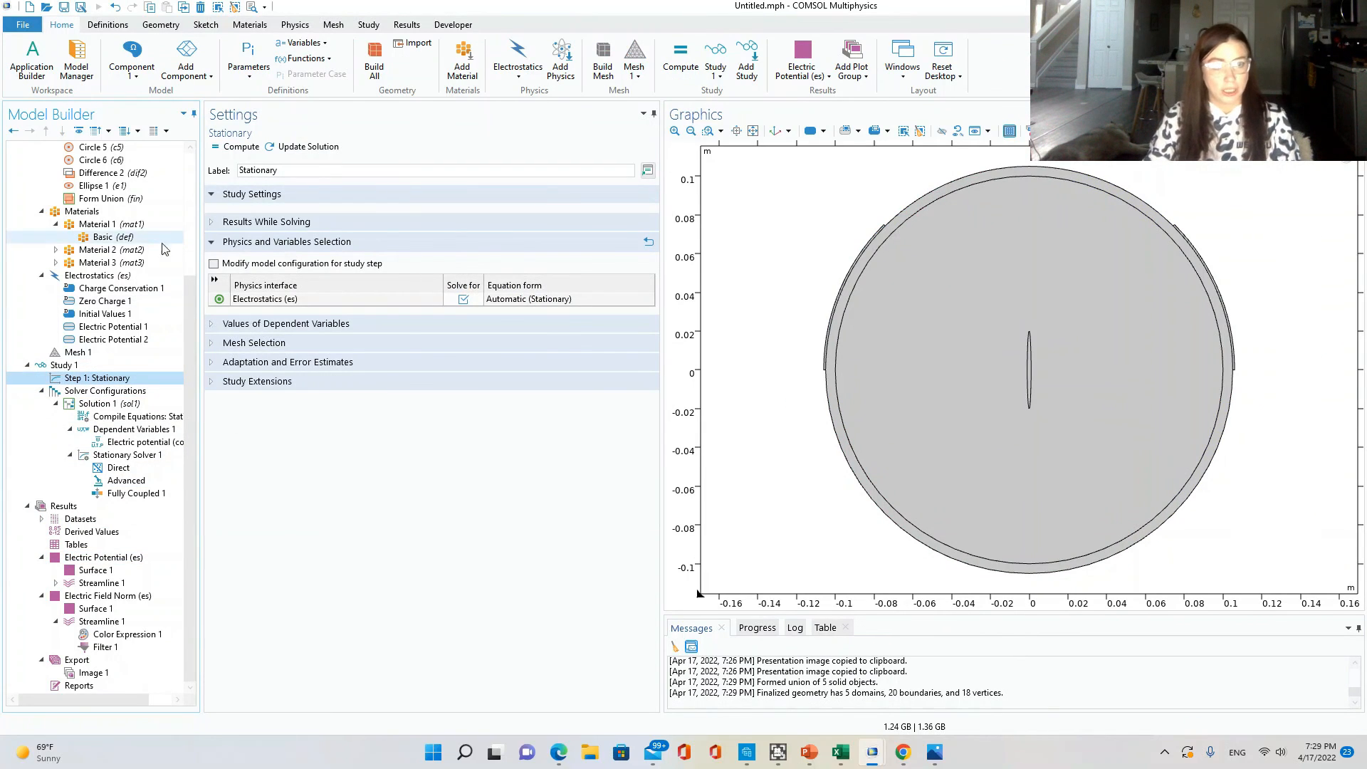
click(239, 148)
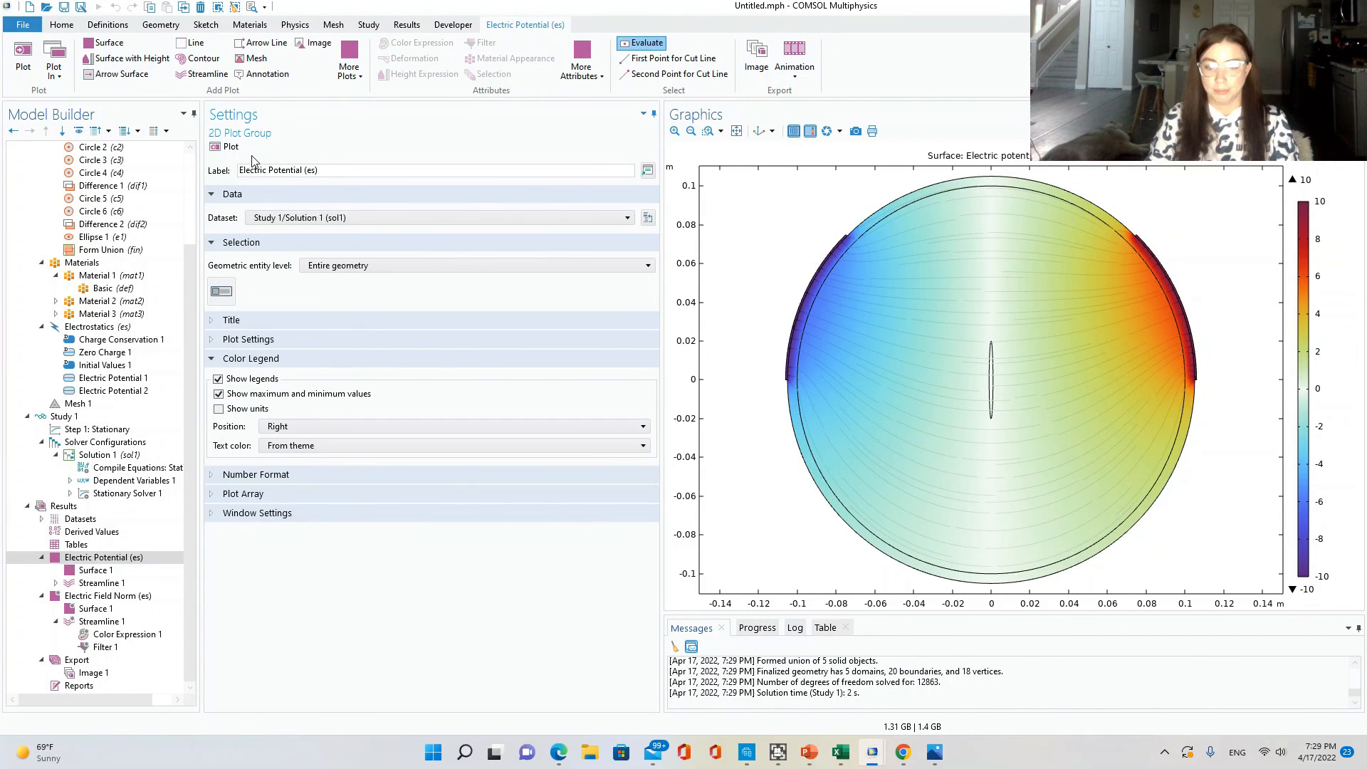
click(112, 598)
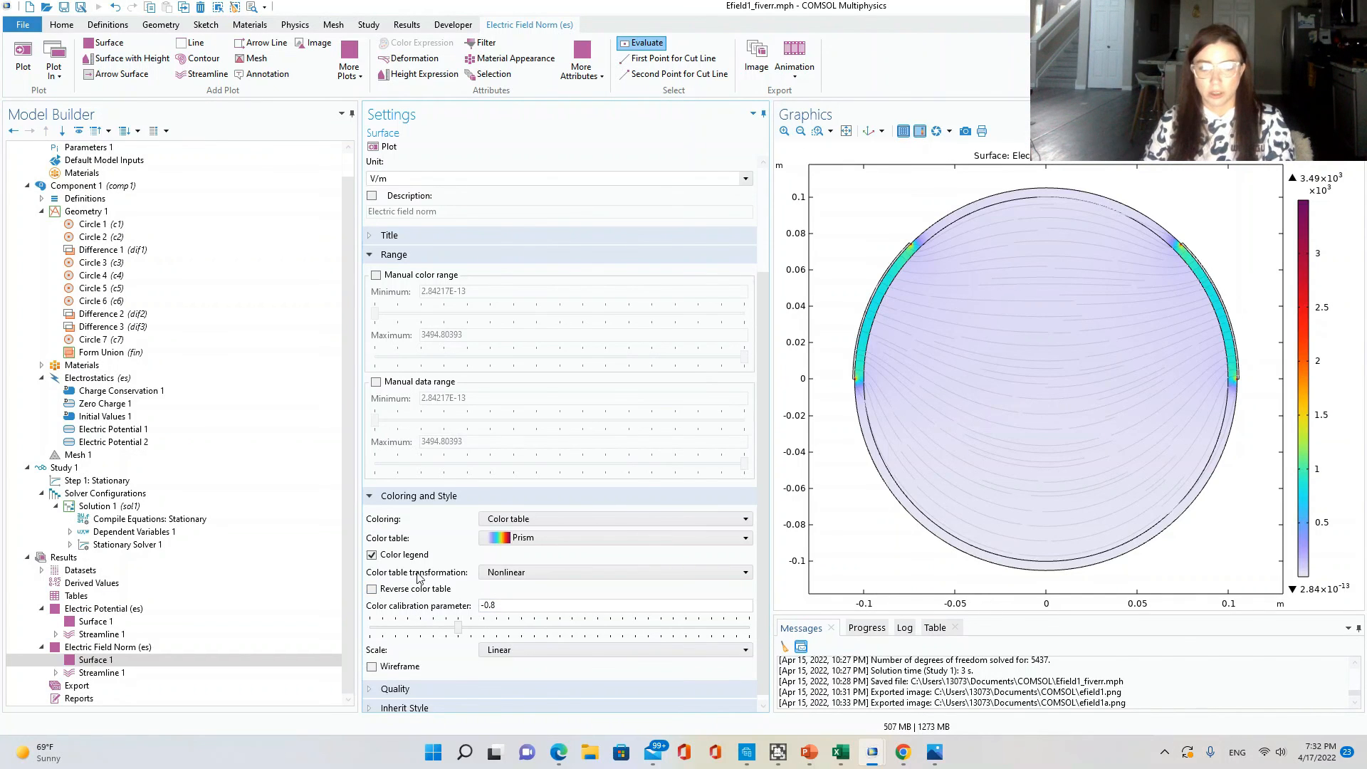
Change the color table of the Electric Field Norm surface in the Efield1_fiverr model to PrismDark.
click(552, 532)
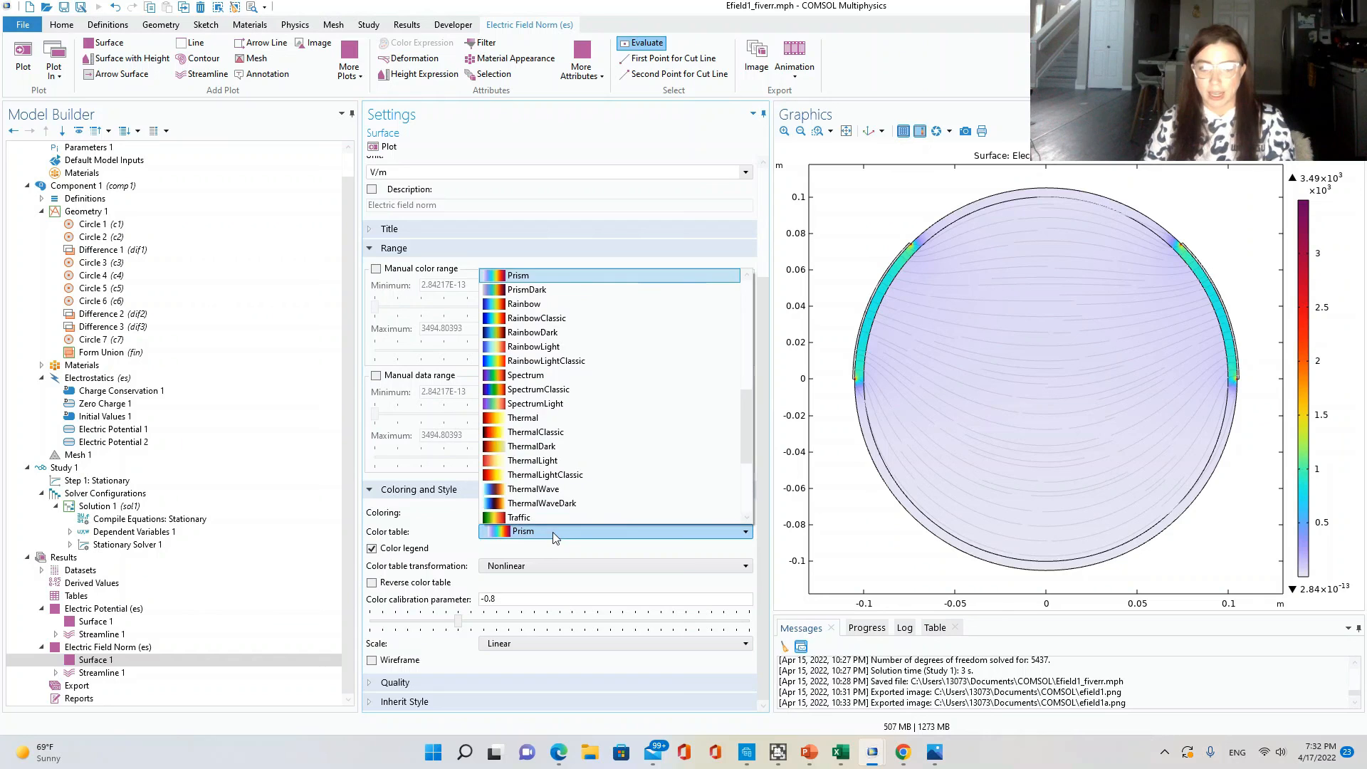
scroll(558, 332, down, 2)
scroll(608, 506, up, 1)
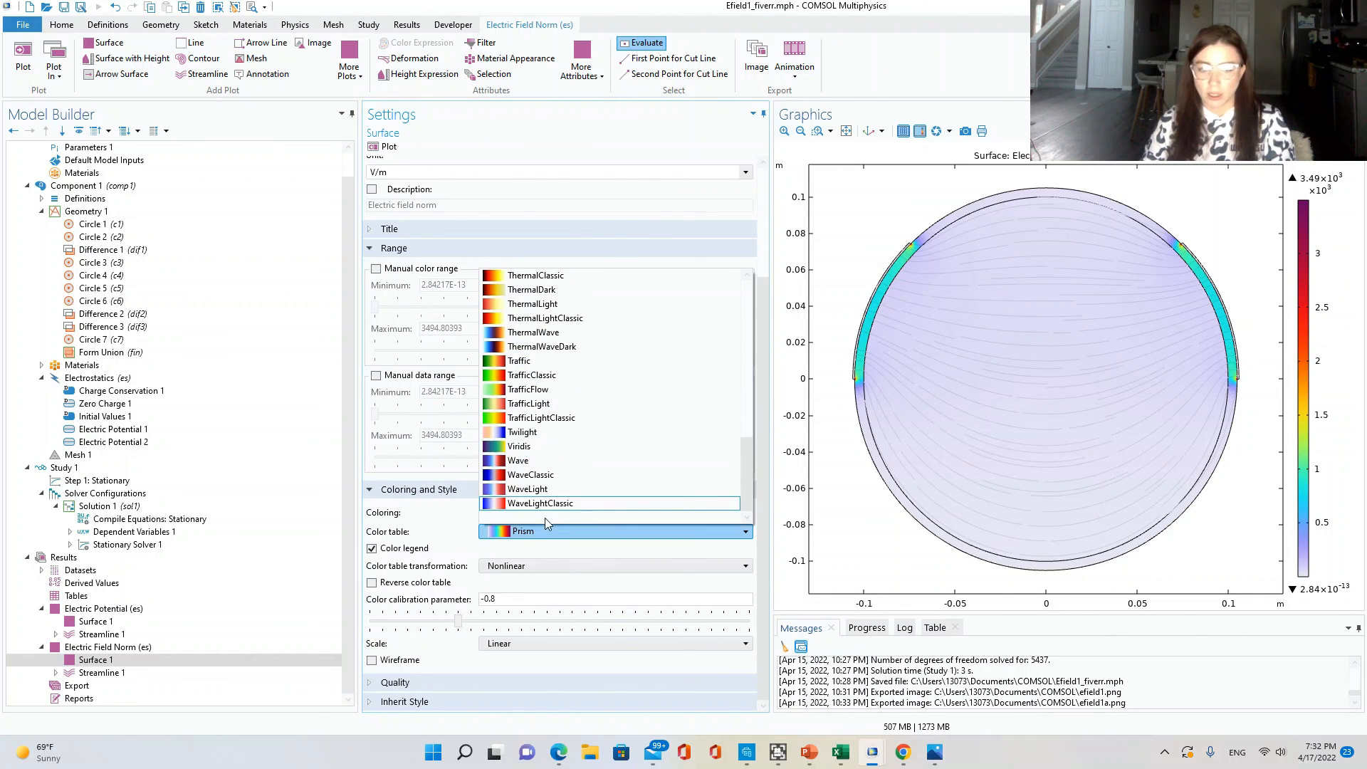
scroll(604, 476, up, 1)
scroll(605, 470, up, 4)
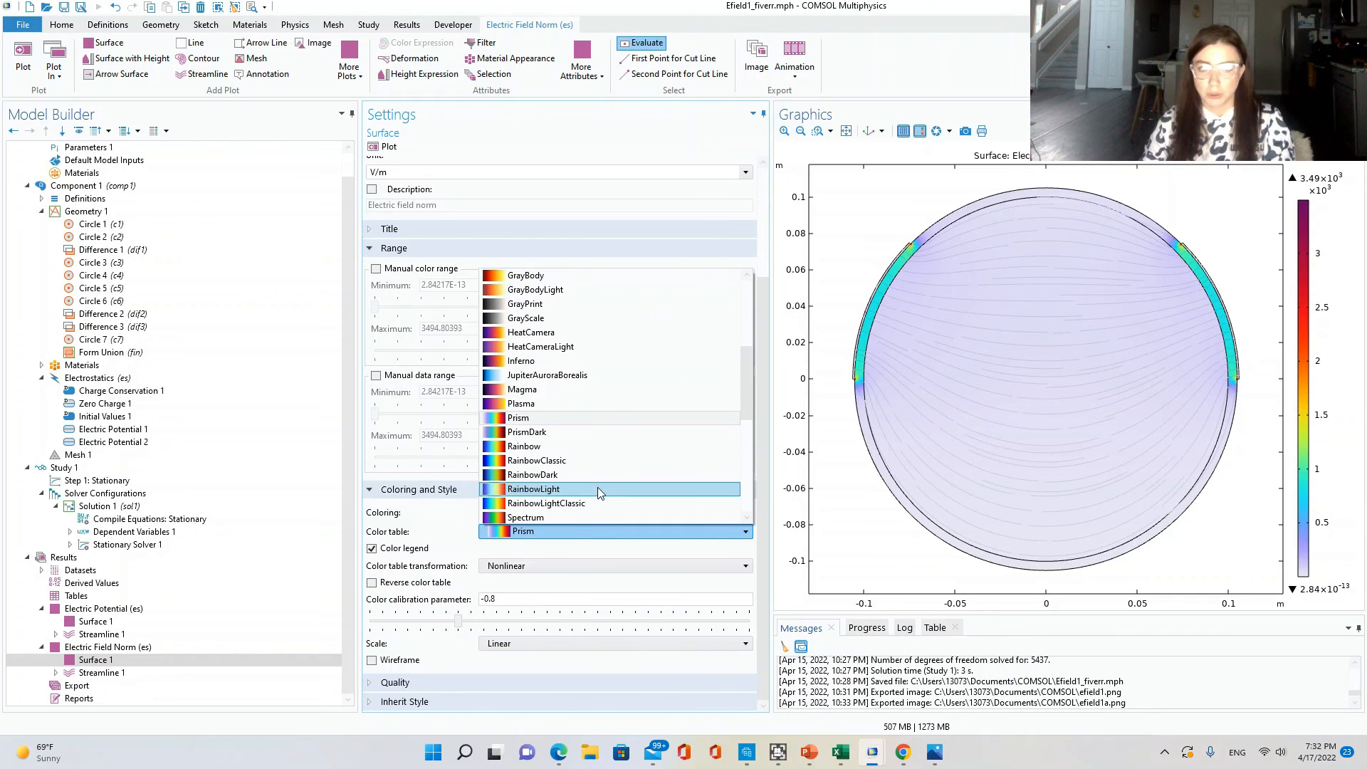
scroll(544, 479, down, 3)
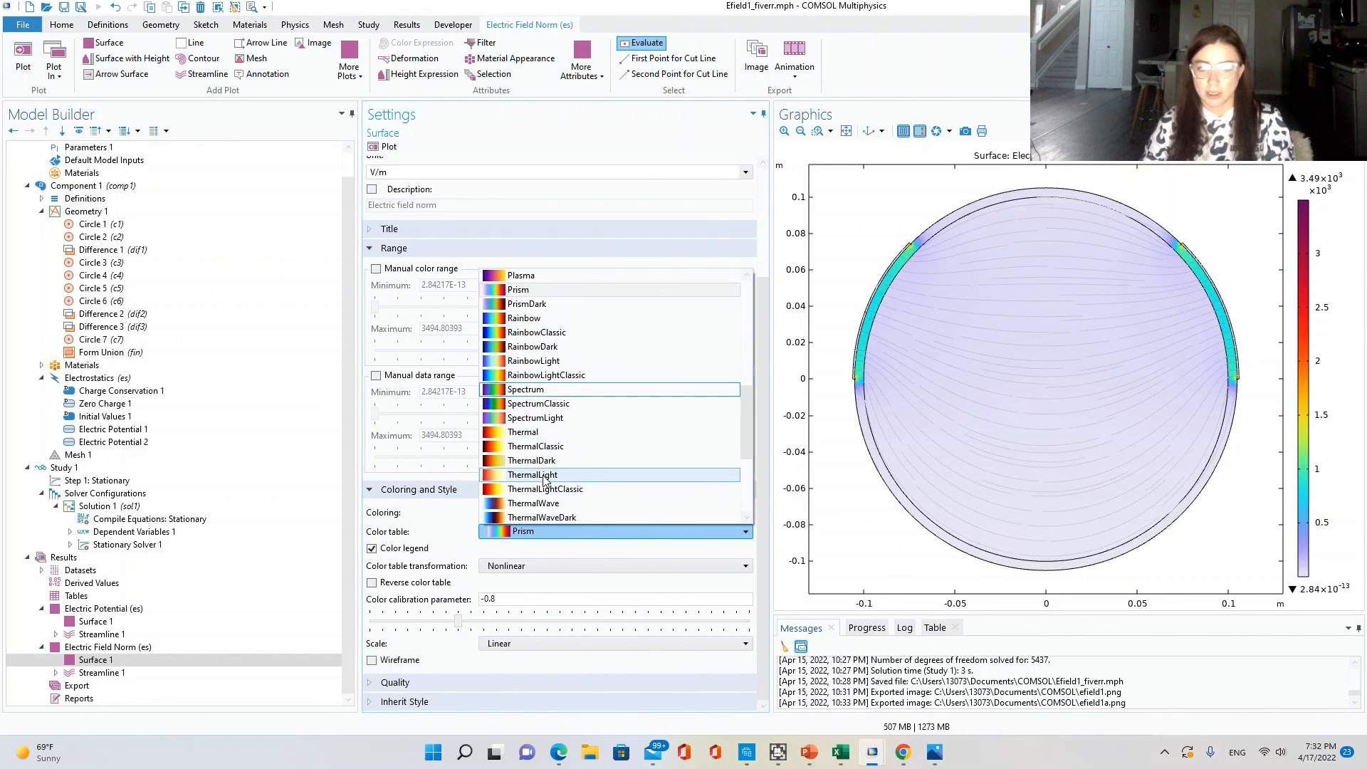
scroll(544, 479, up, 3)
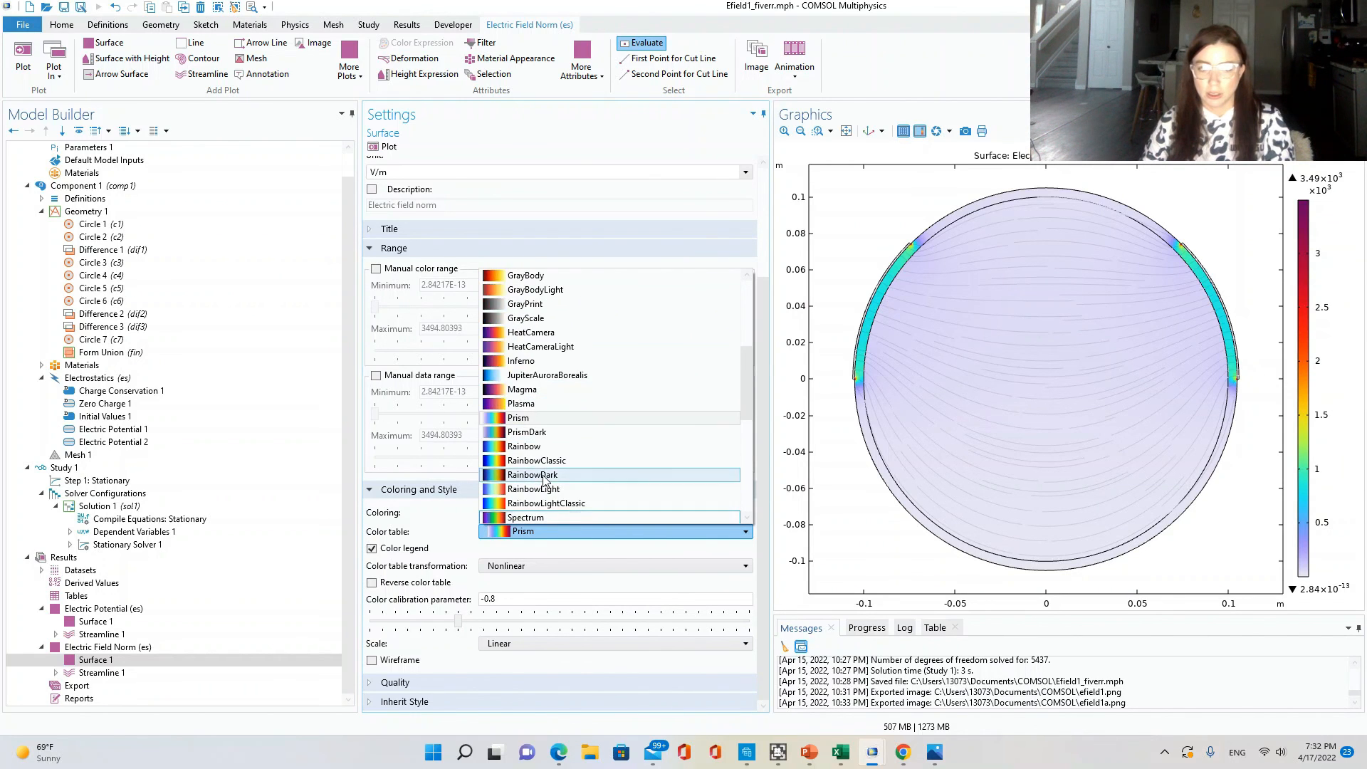
click(529, 433)
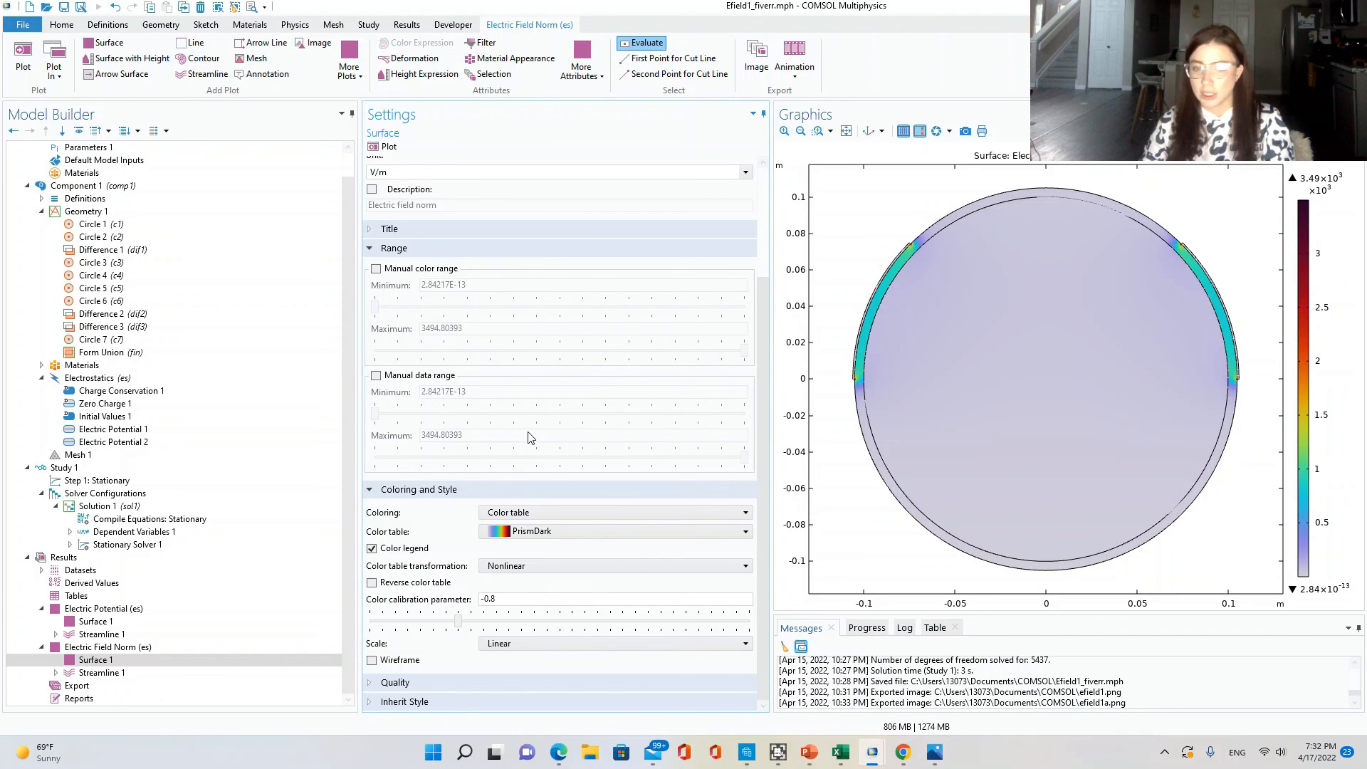
Set the surface's color calibration parameter to -1.5 and create an image export of the Electric Field Norm plot with the filename efield1a.png.
drag(457, 626, 344, 636)
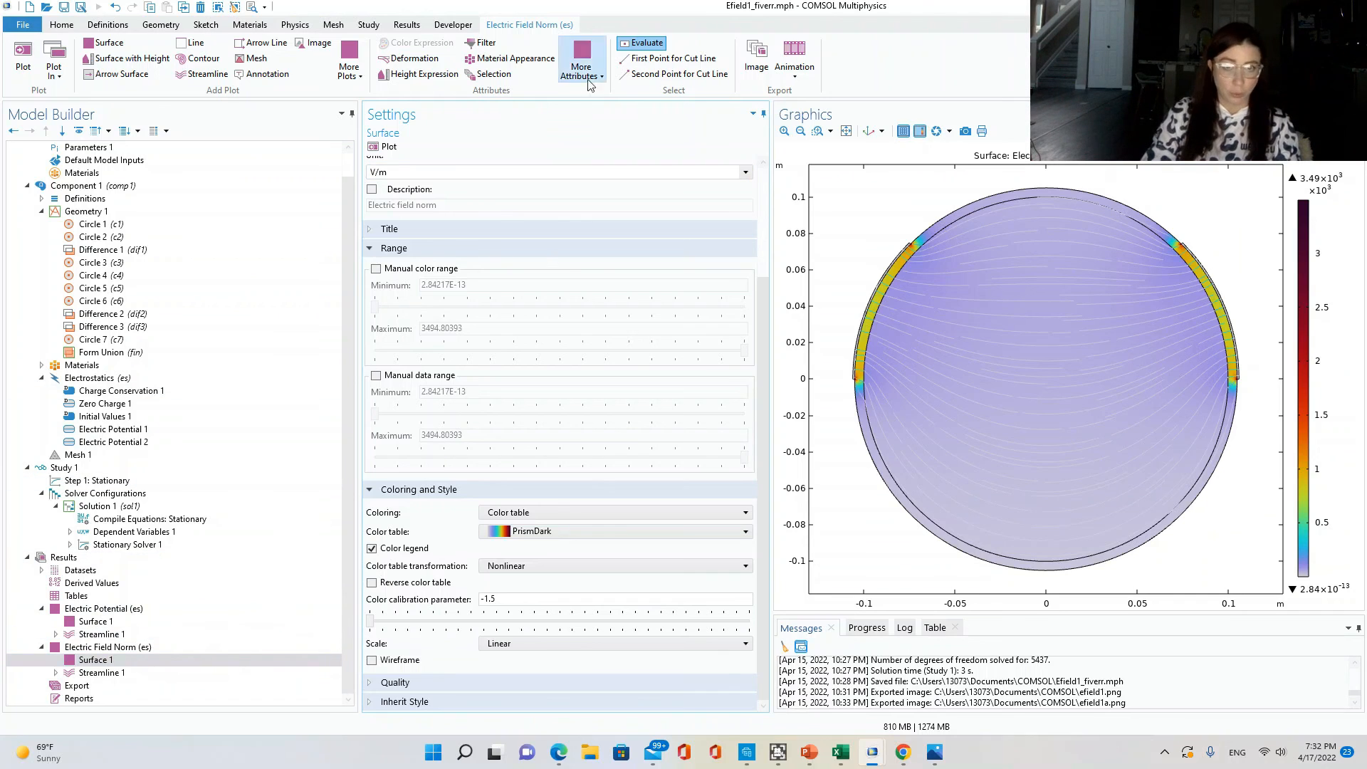
click(757, 57)
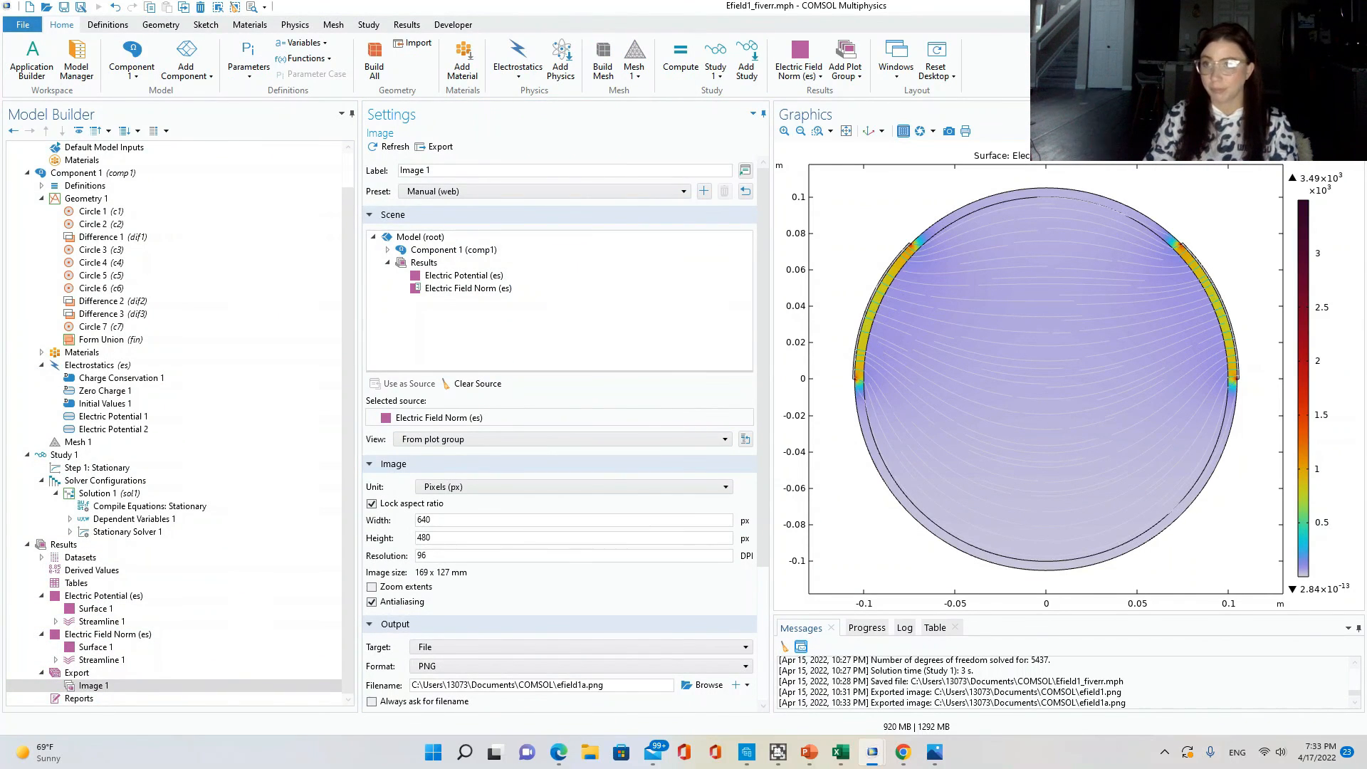
Reduce the Efield1_fiverr model to a smaller window, minimize the Untitled model, and bring Efield1_fiverr in front of the other windows.
drag(1239, 6, 1097, 148)
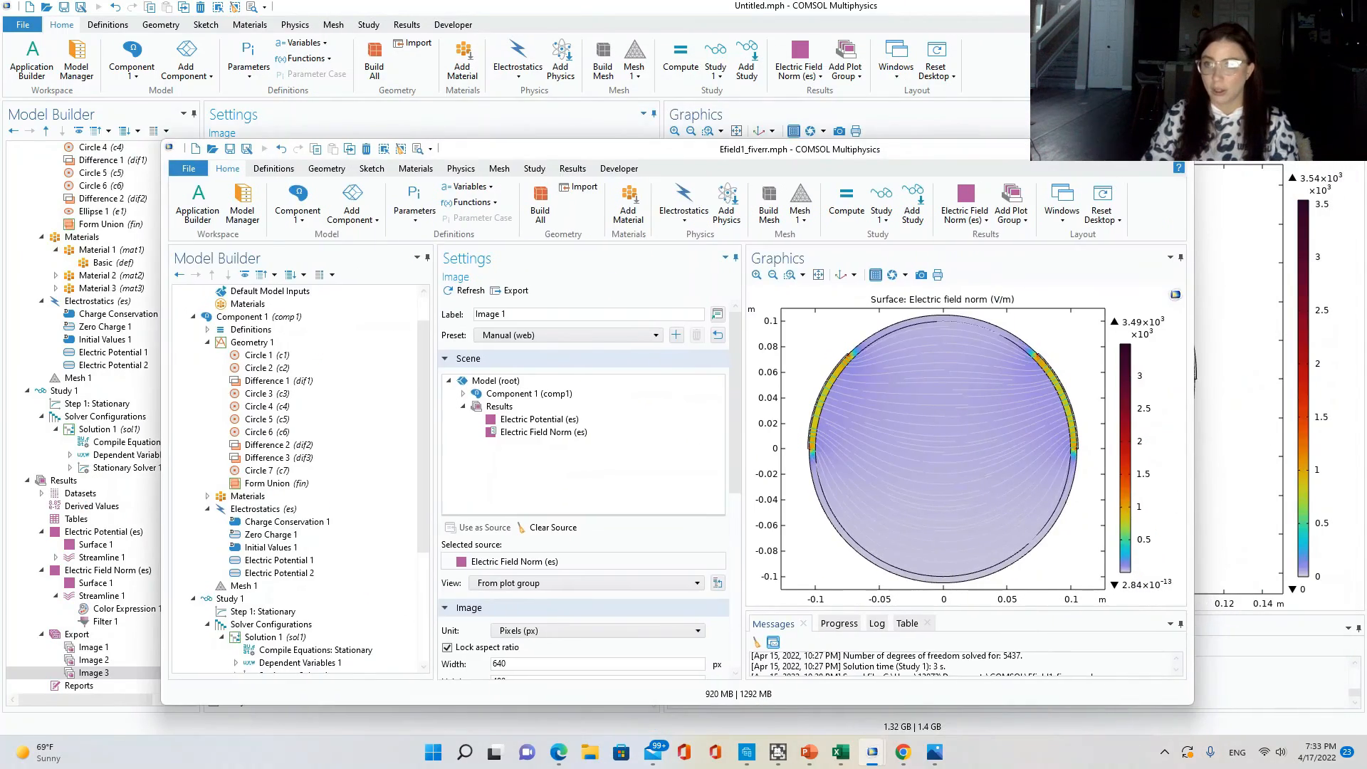
click(1285, 7)
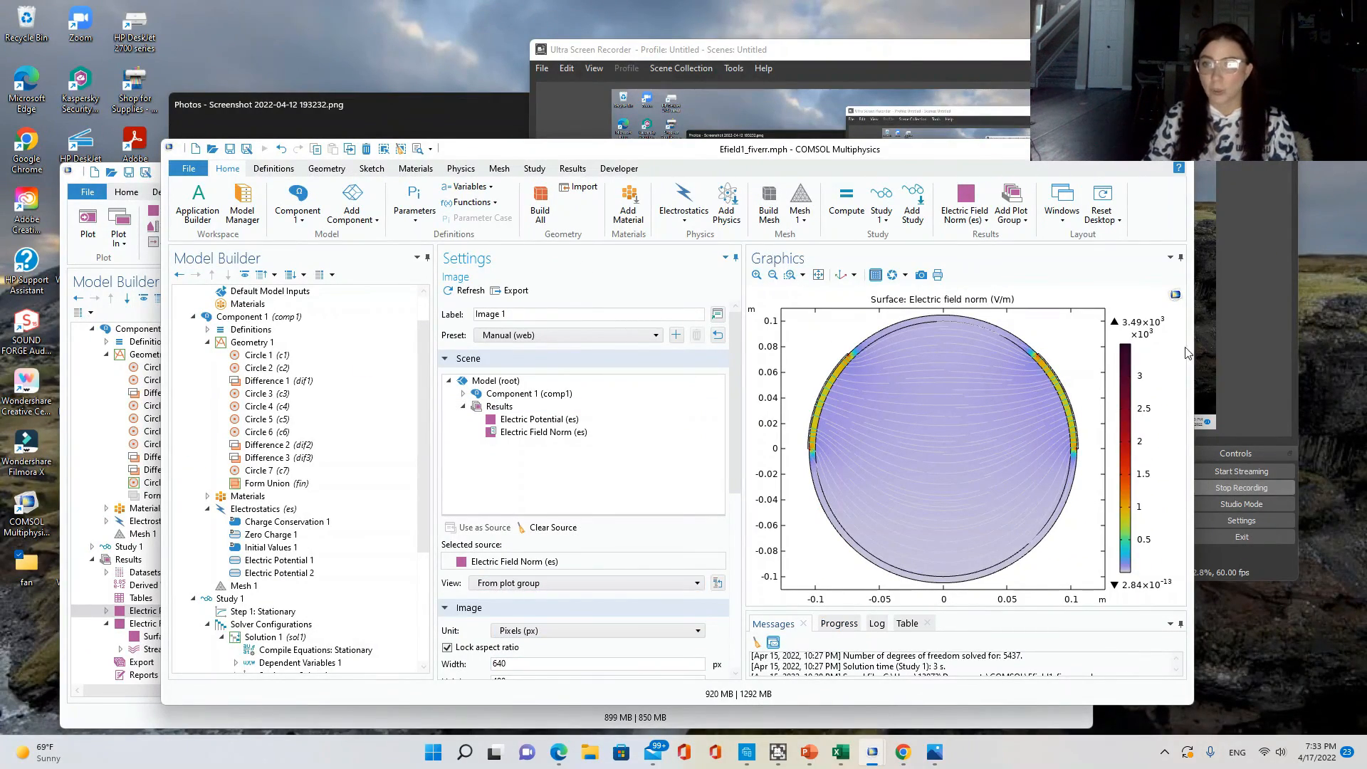
drag(1026, 63, 1040, 59)
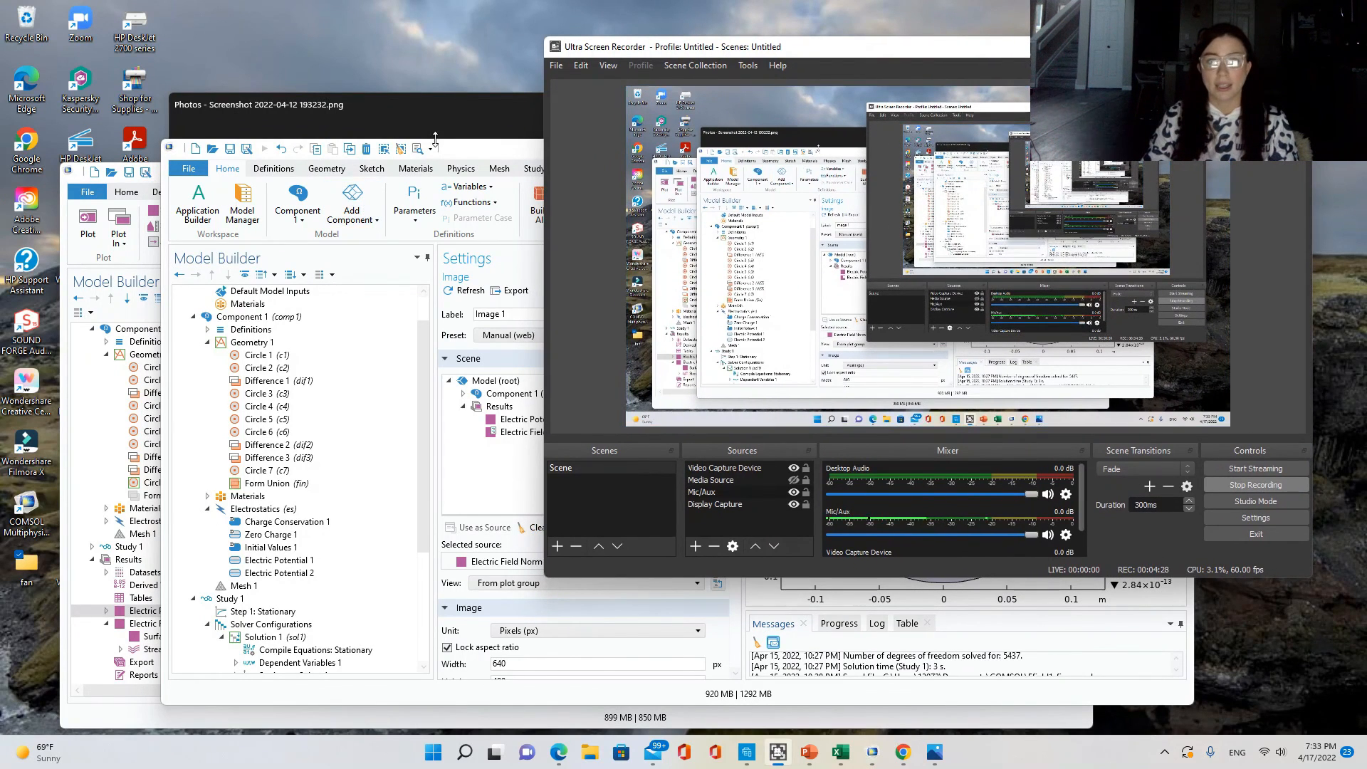
drag(479, 148, 442, 156)
drag(332, 108, 333, 106)
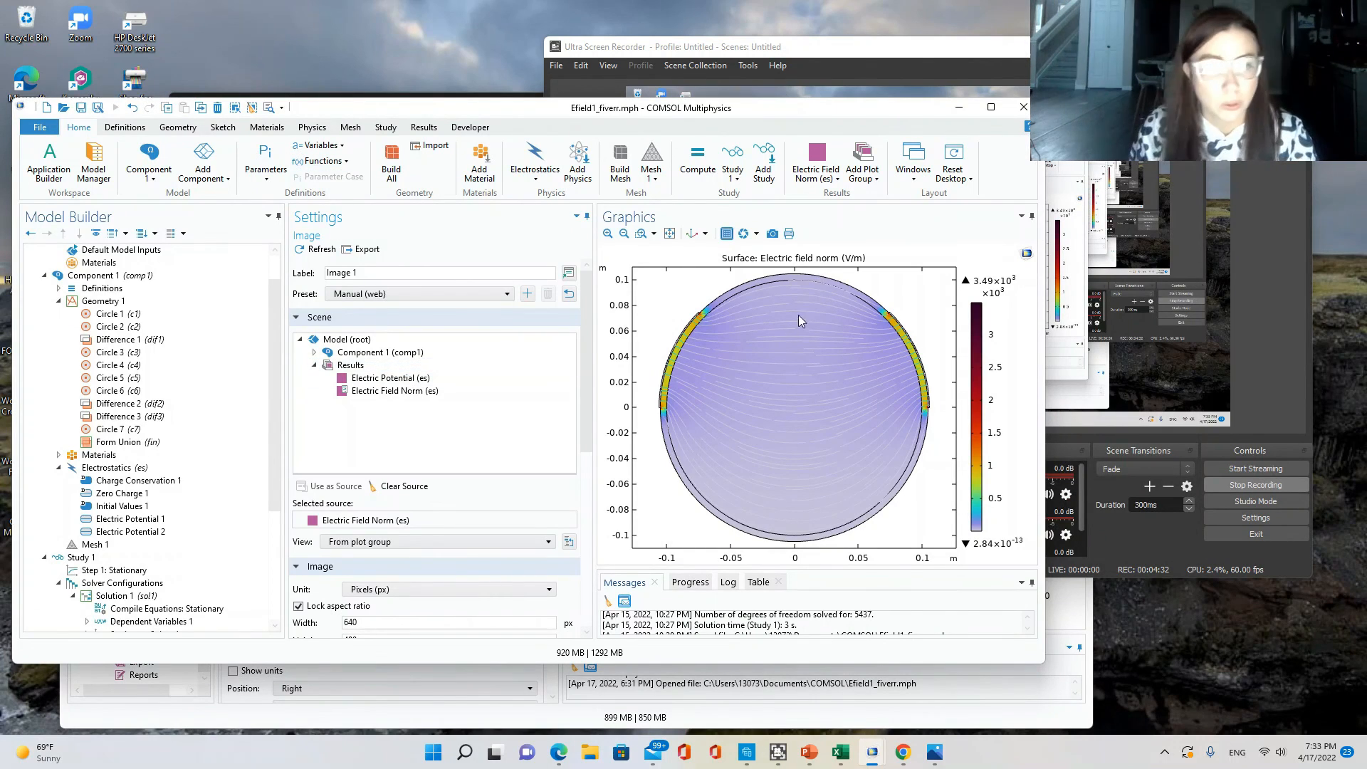
scroll(199, 445, down, 2)
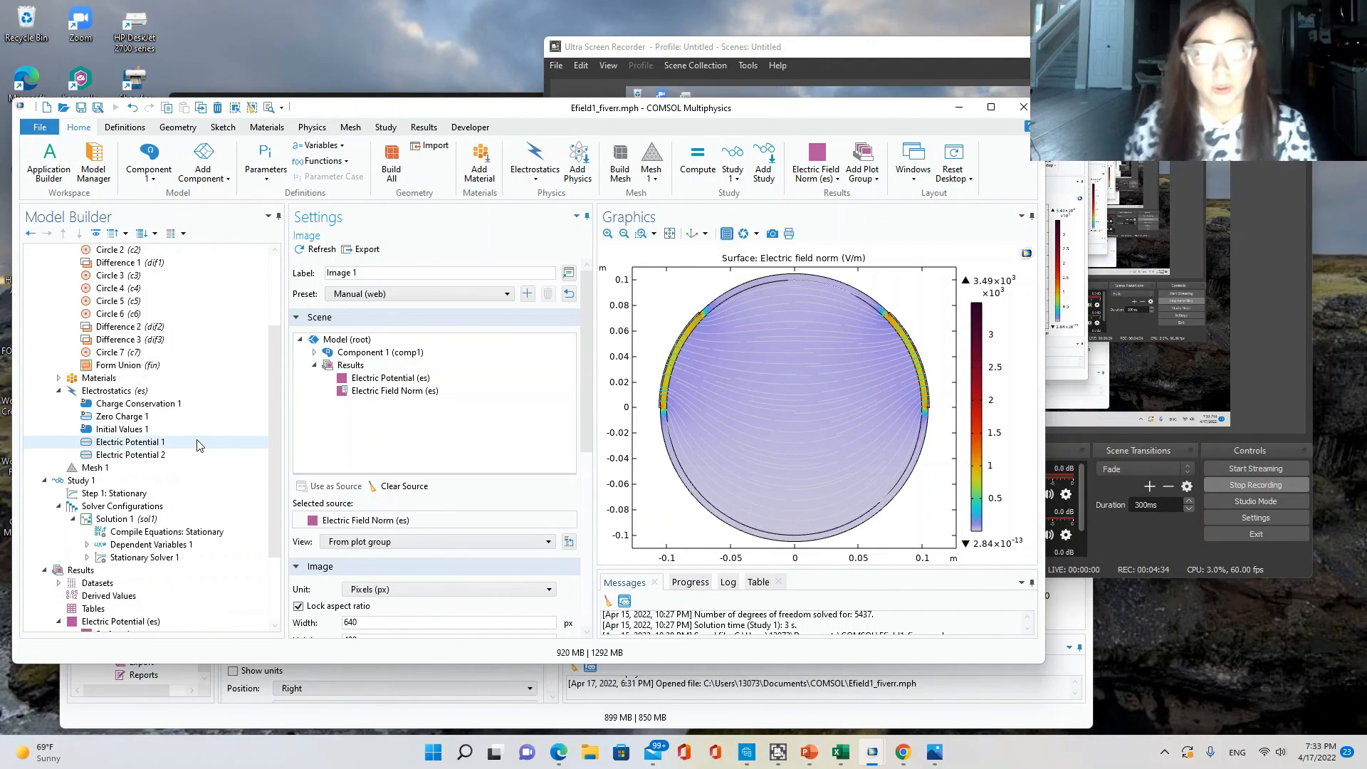